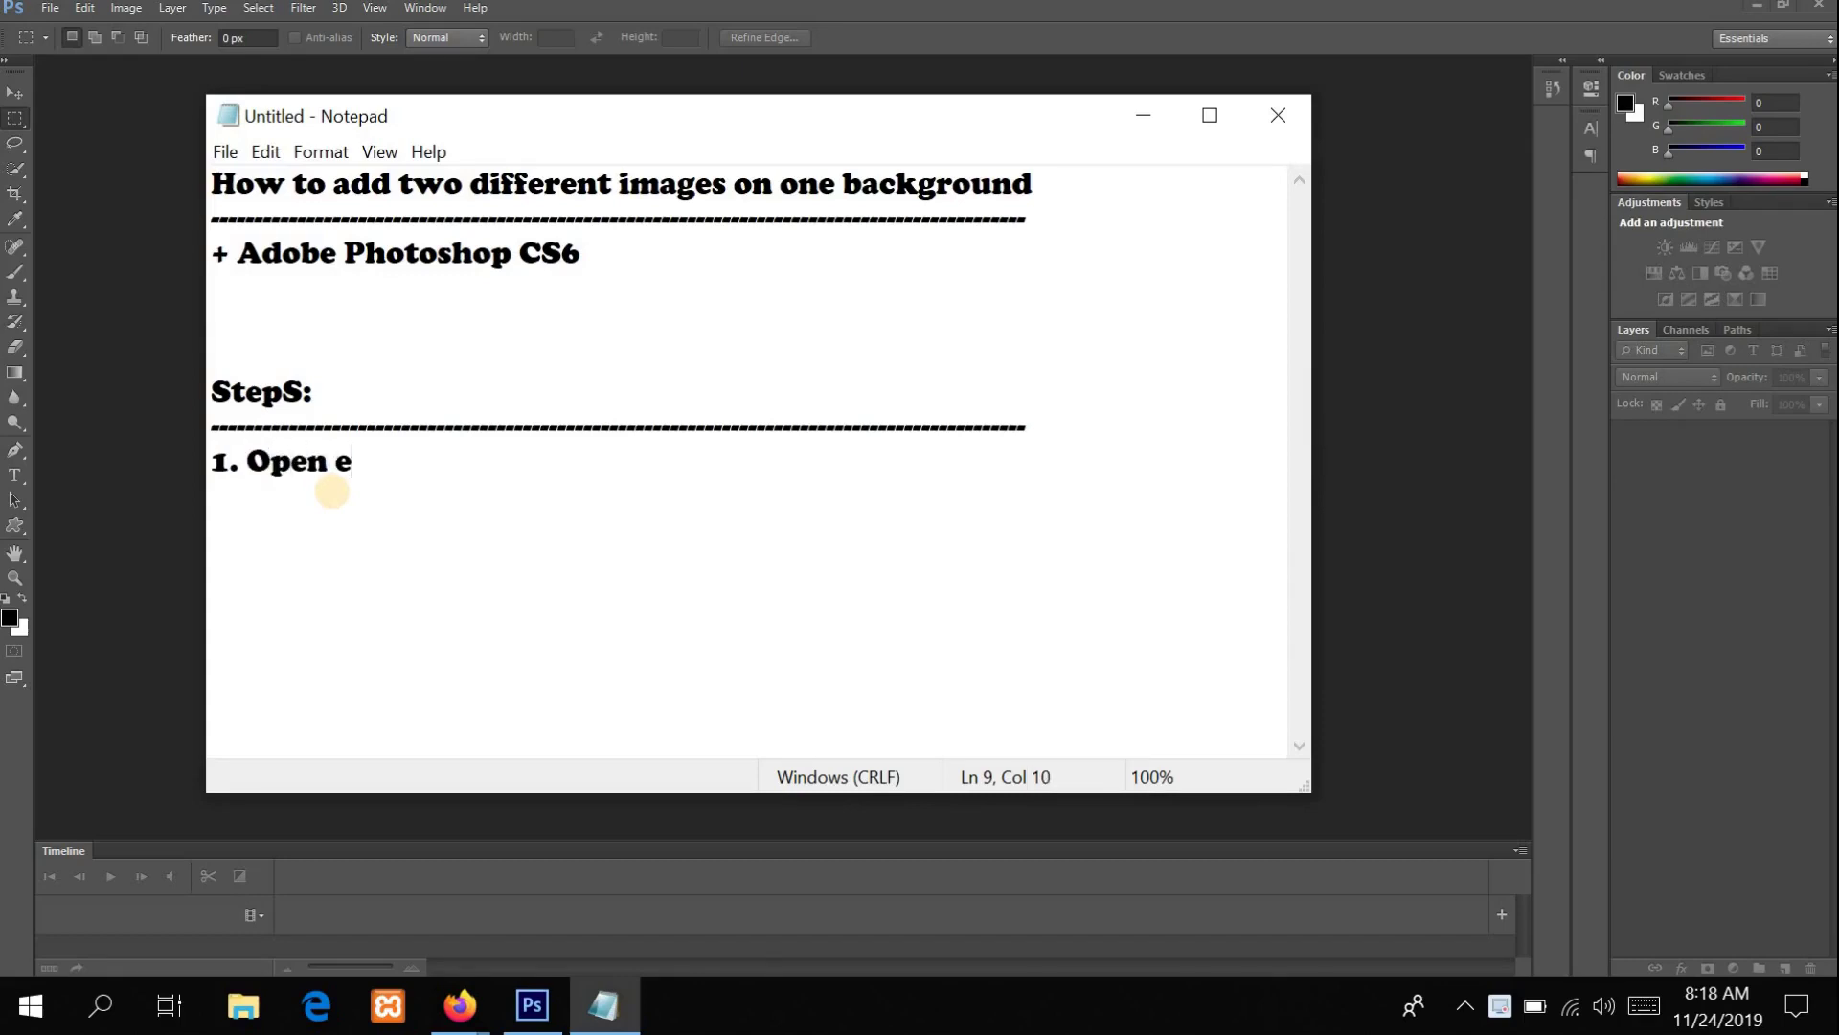
Step: Complete the first instruction in the note as "1. Open each images on different tab" and switch to Photoshop
{"action": "type", "text": "n each images on different tab"}
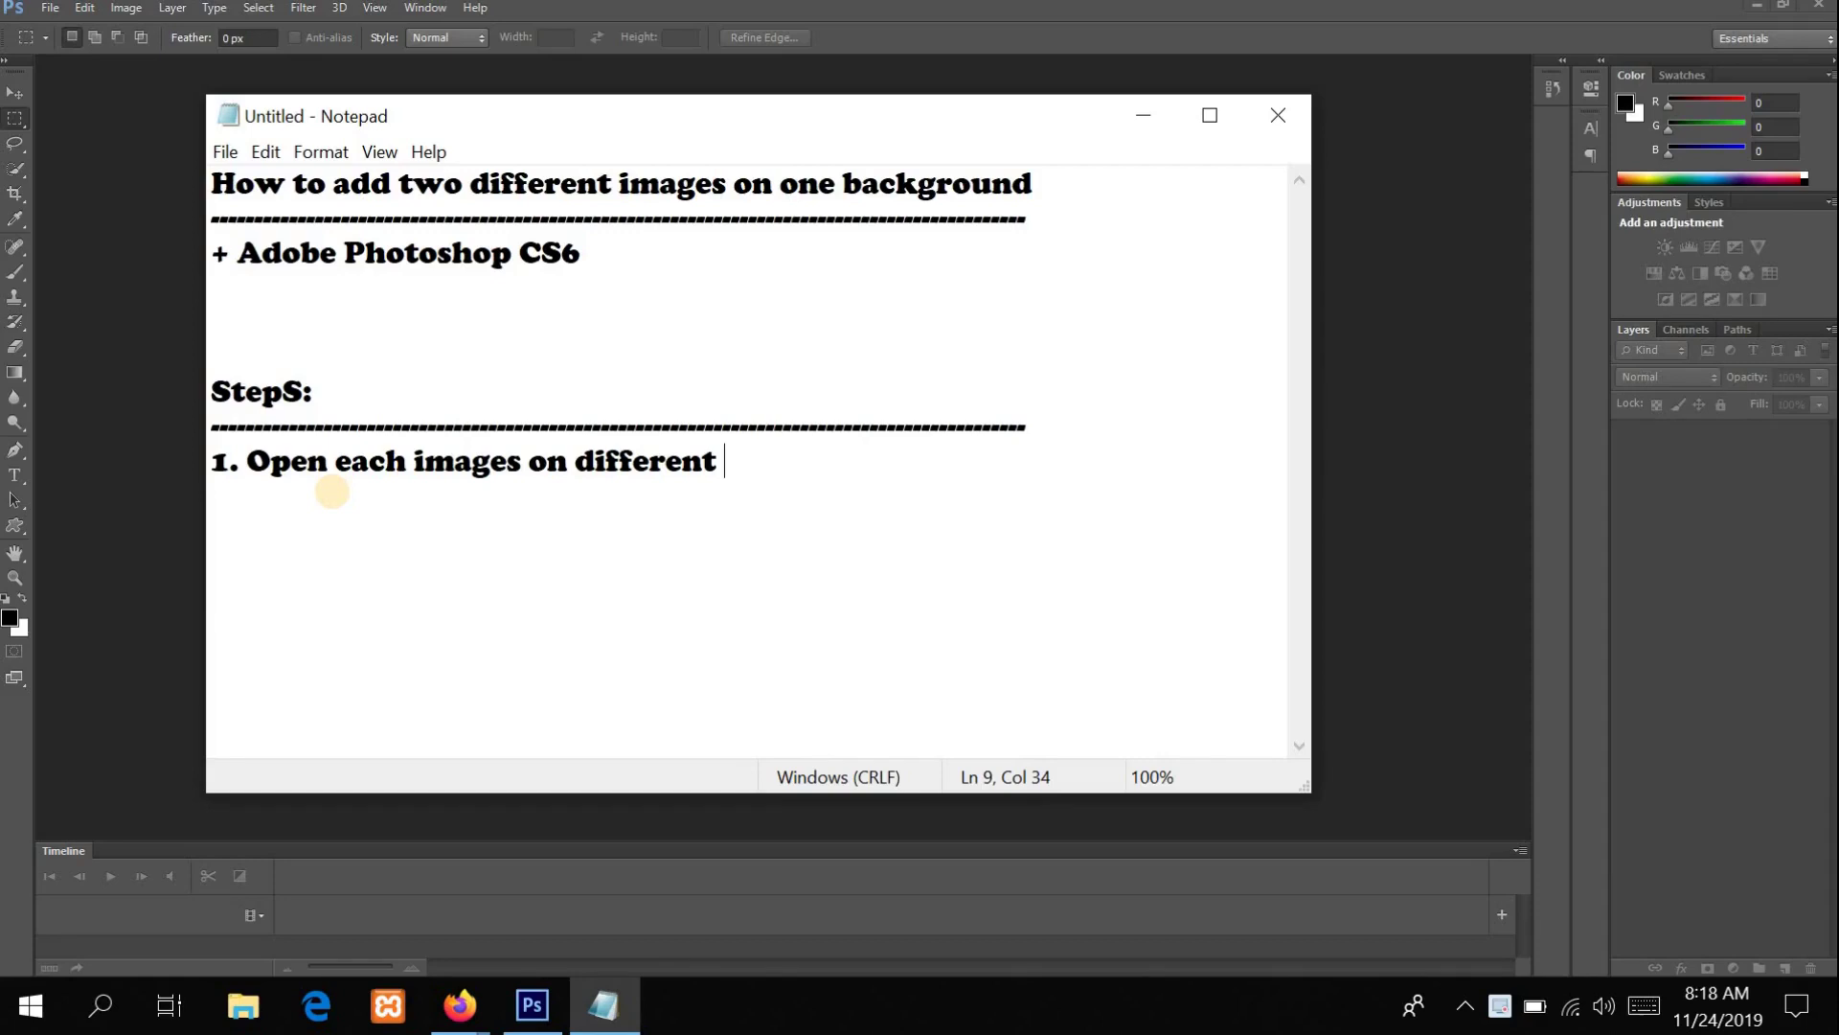
{"action": "left_click", "coordinate": [1143, 115]}
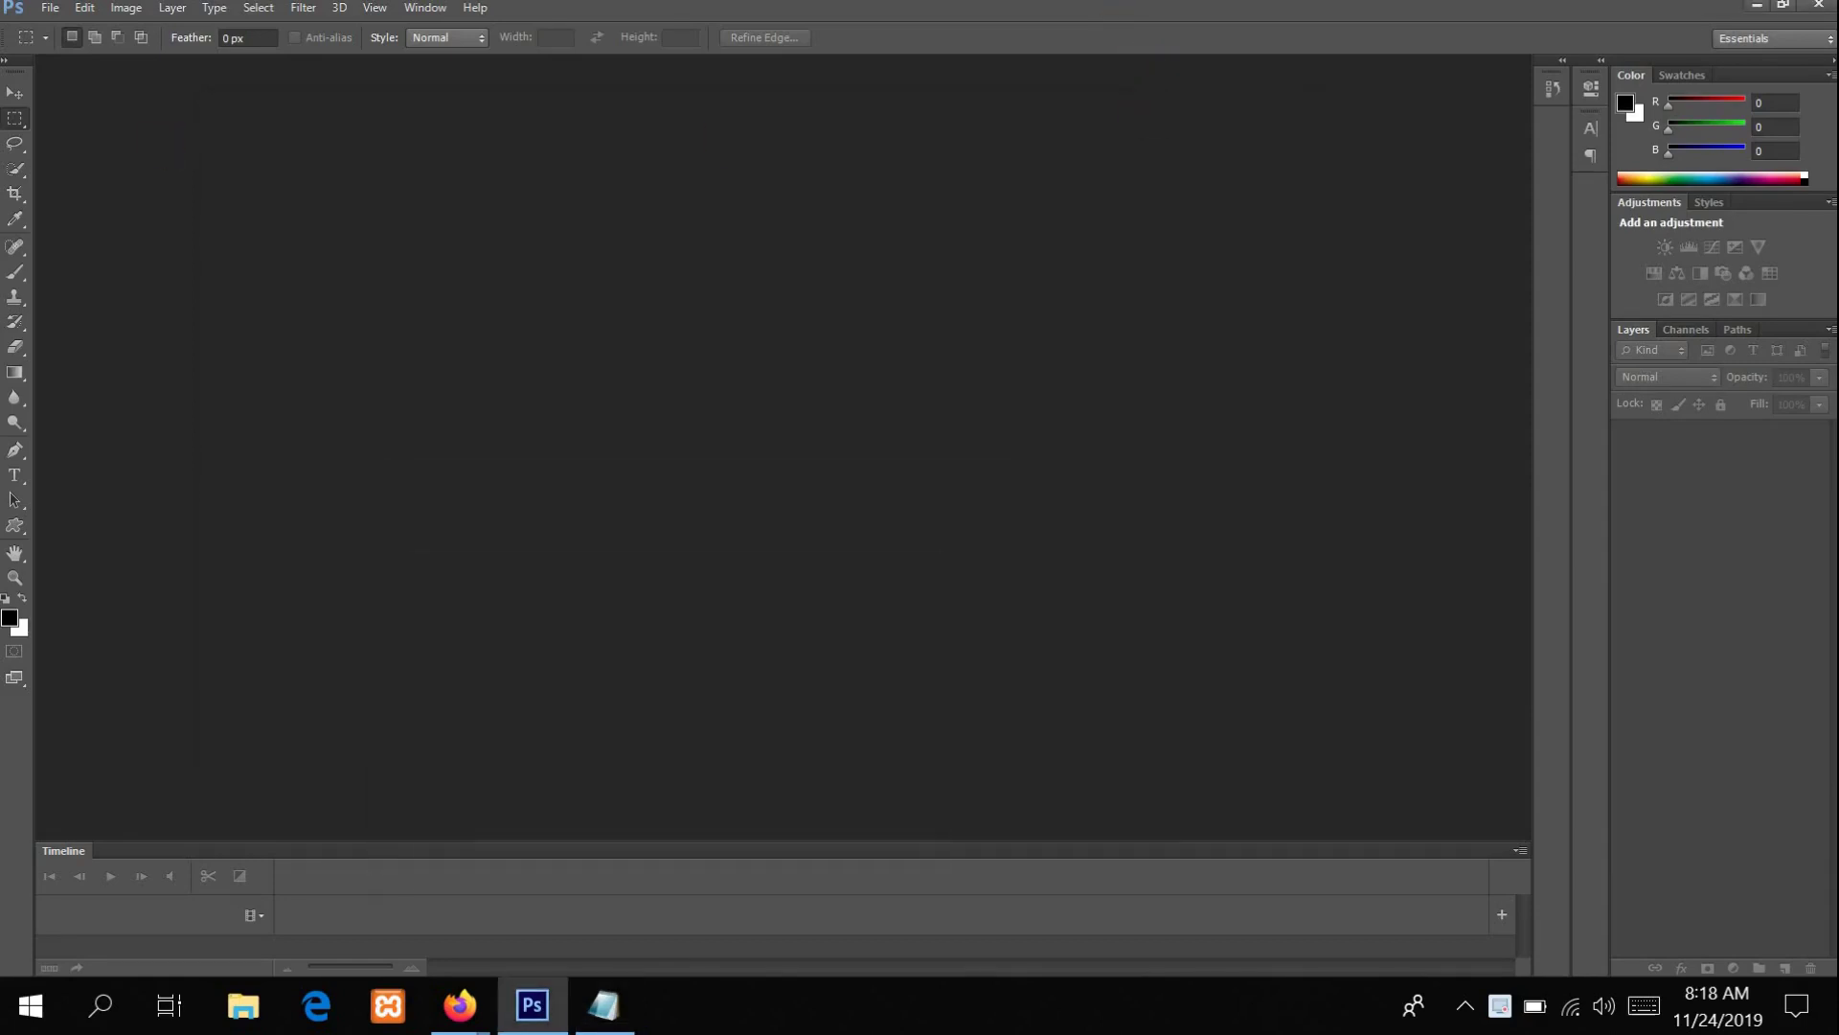
Step: Open man.jpg from the tut folder and enlarge its view to 200%
{"action": "left_click", "coordinate": [40, 14]}
{"action": "left_click", "coordinate": [90, 58]}
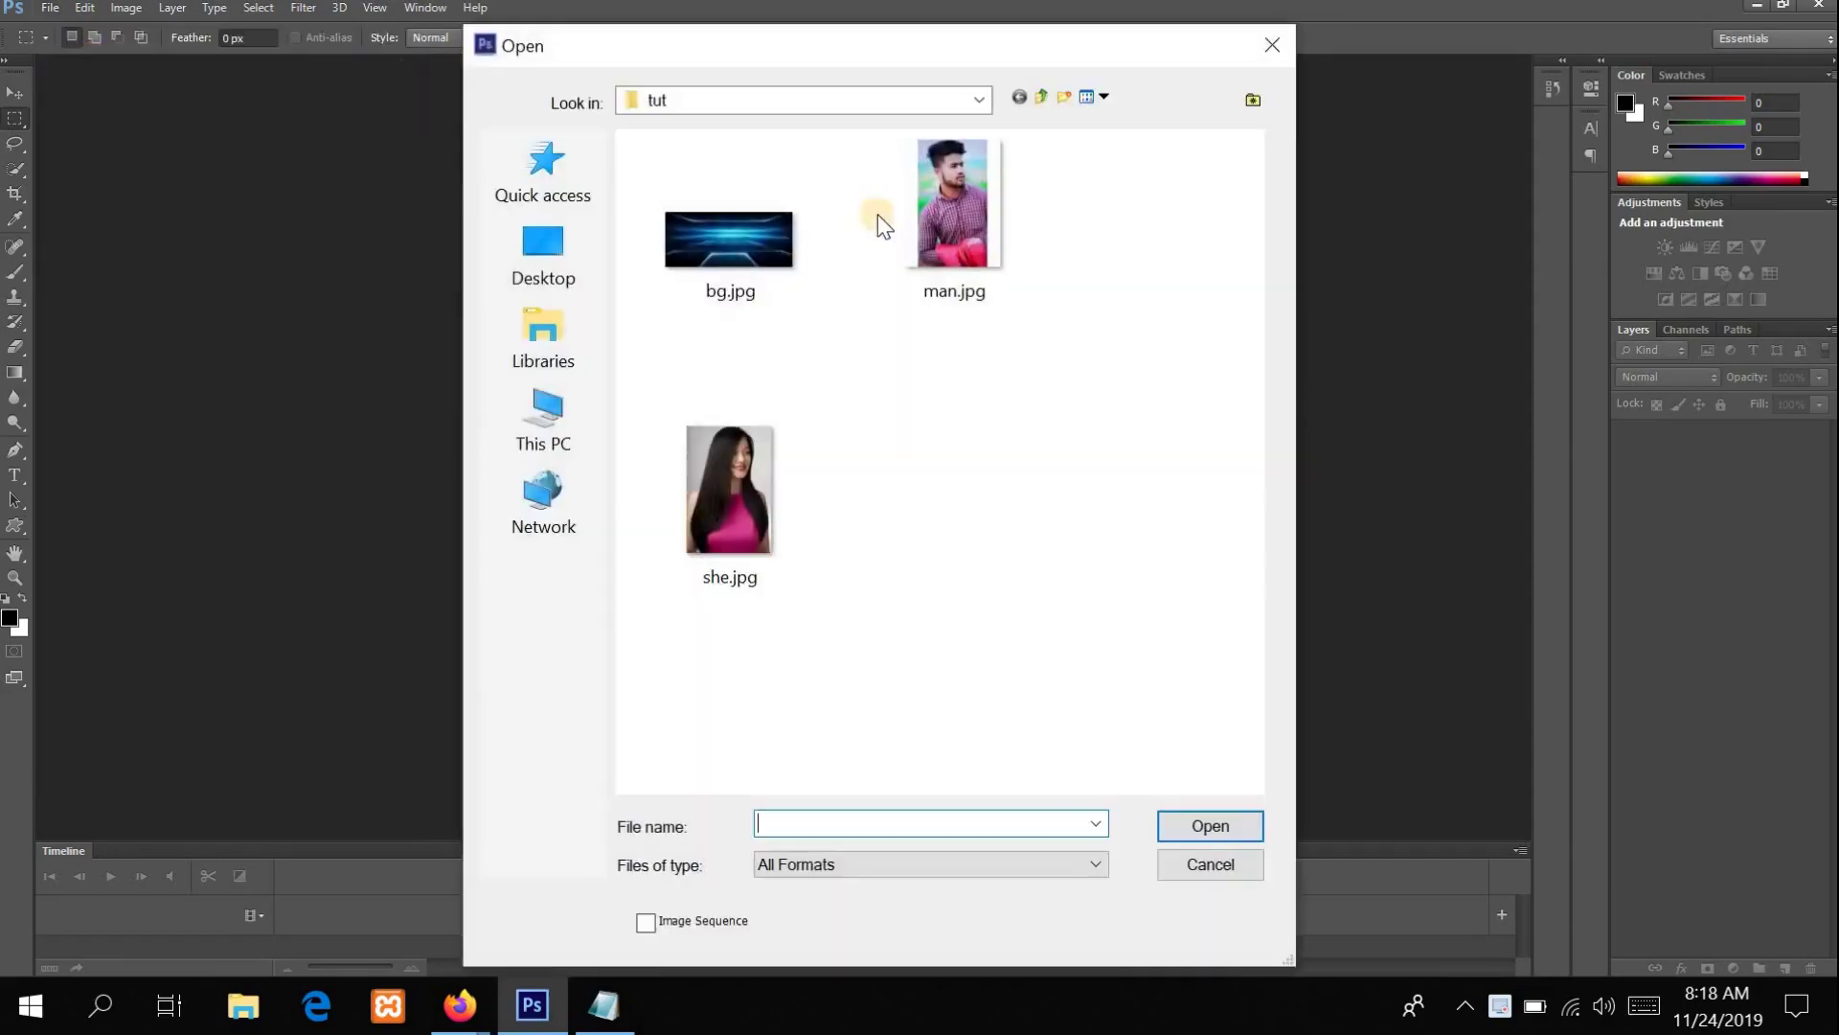
{"action": "double_click", "coordinate": [951, 217]}
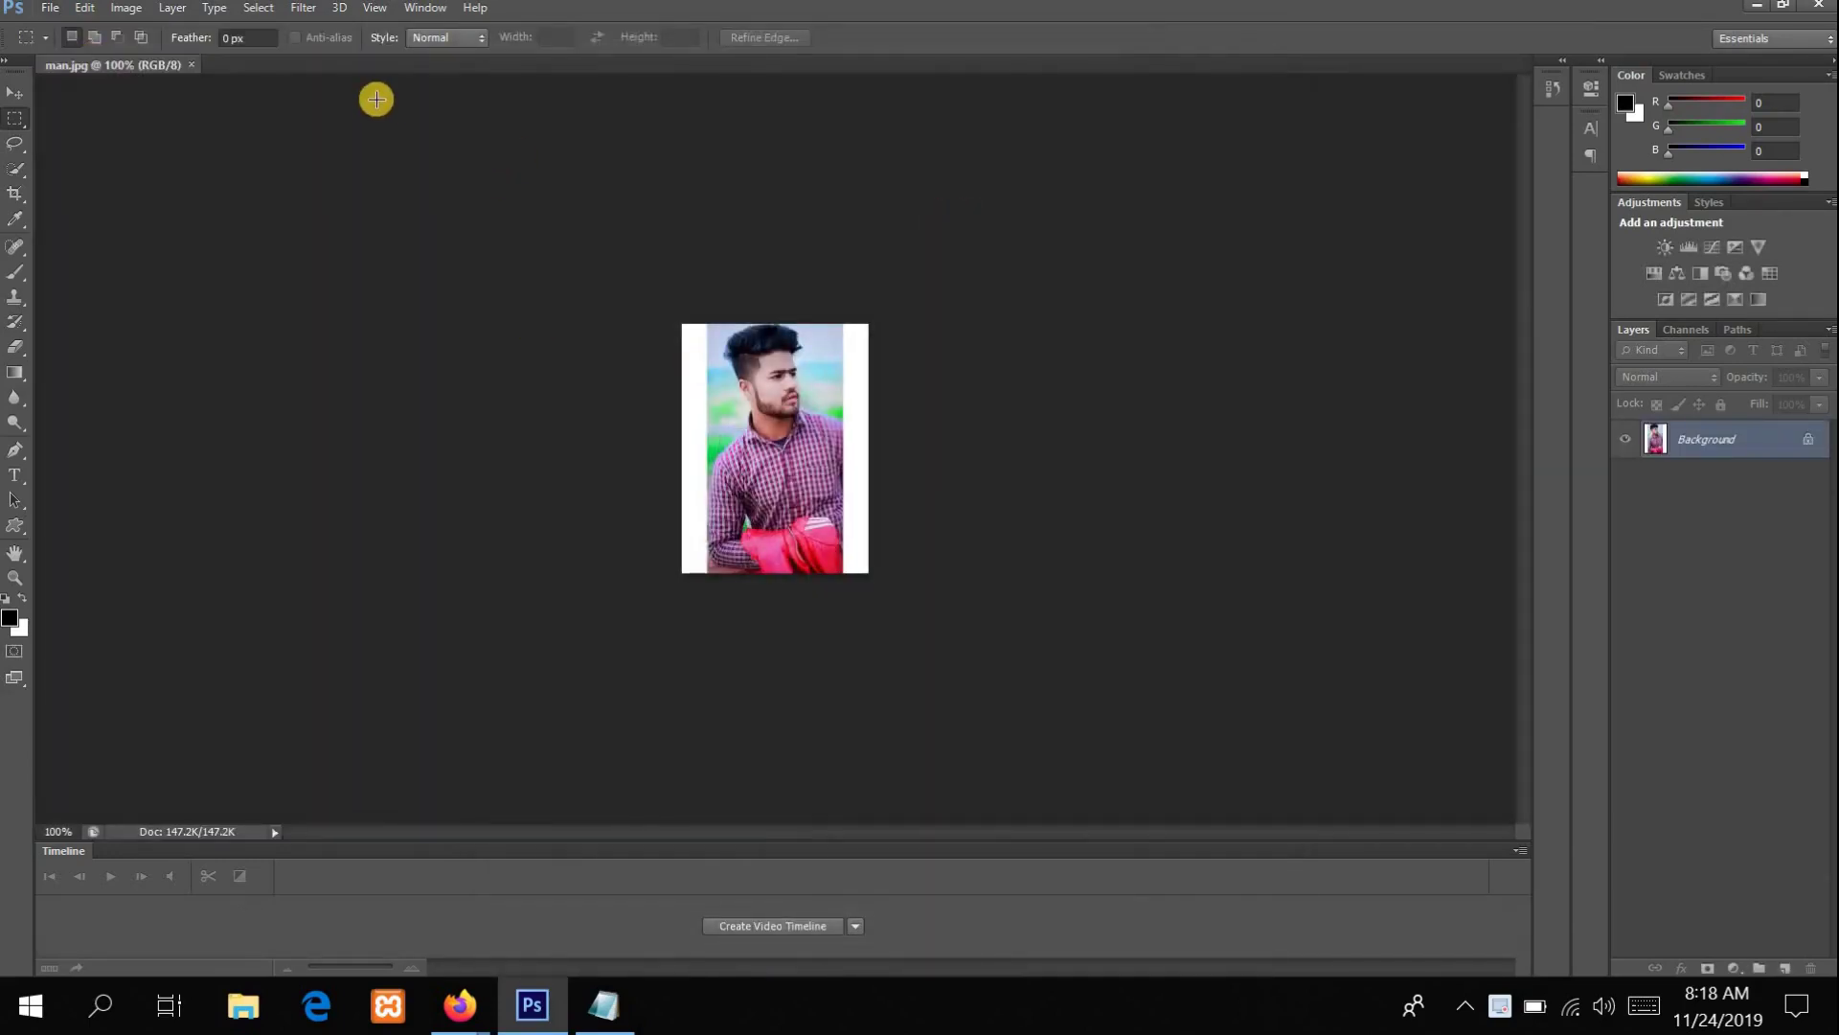
{"action": "key", "text": "ctrl+plus"}
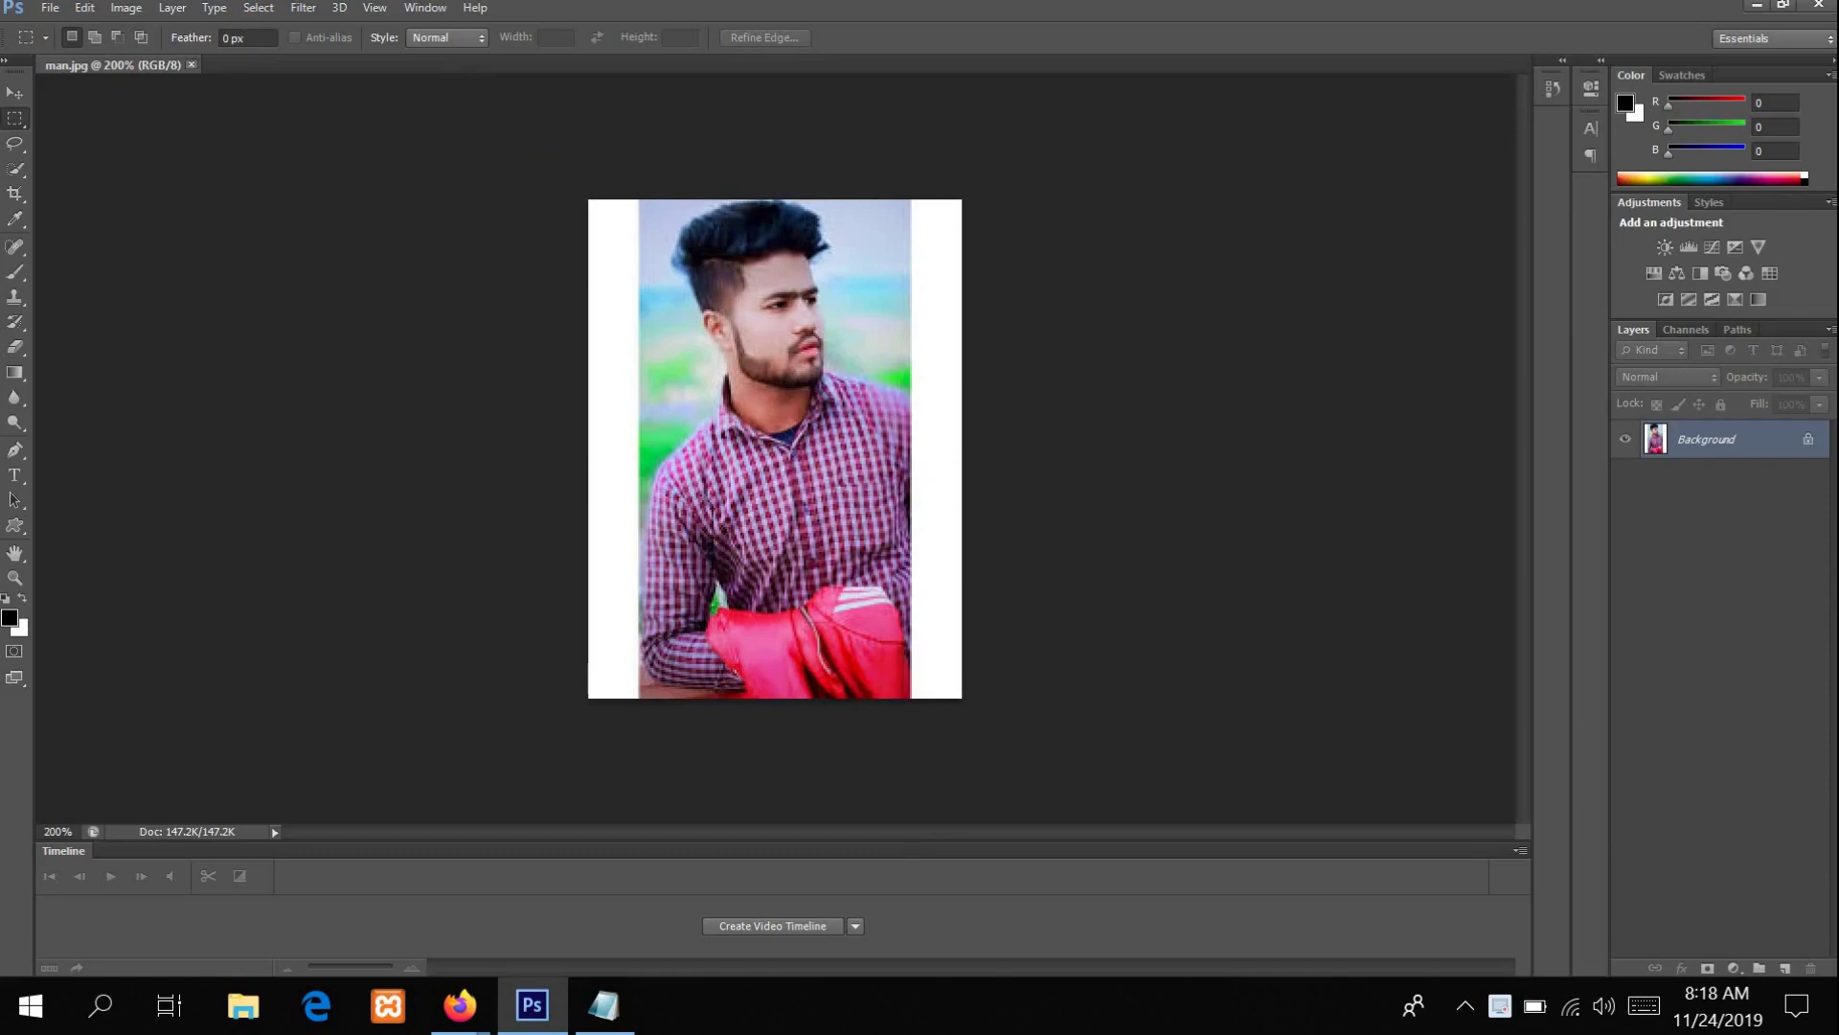
Step: Open she.jpg from the tut folder as a second document and enlarge its view to 200%
{"action": "left_click", "coordinate": [44, 11]}
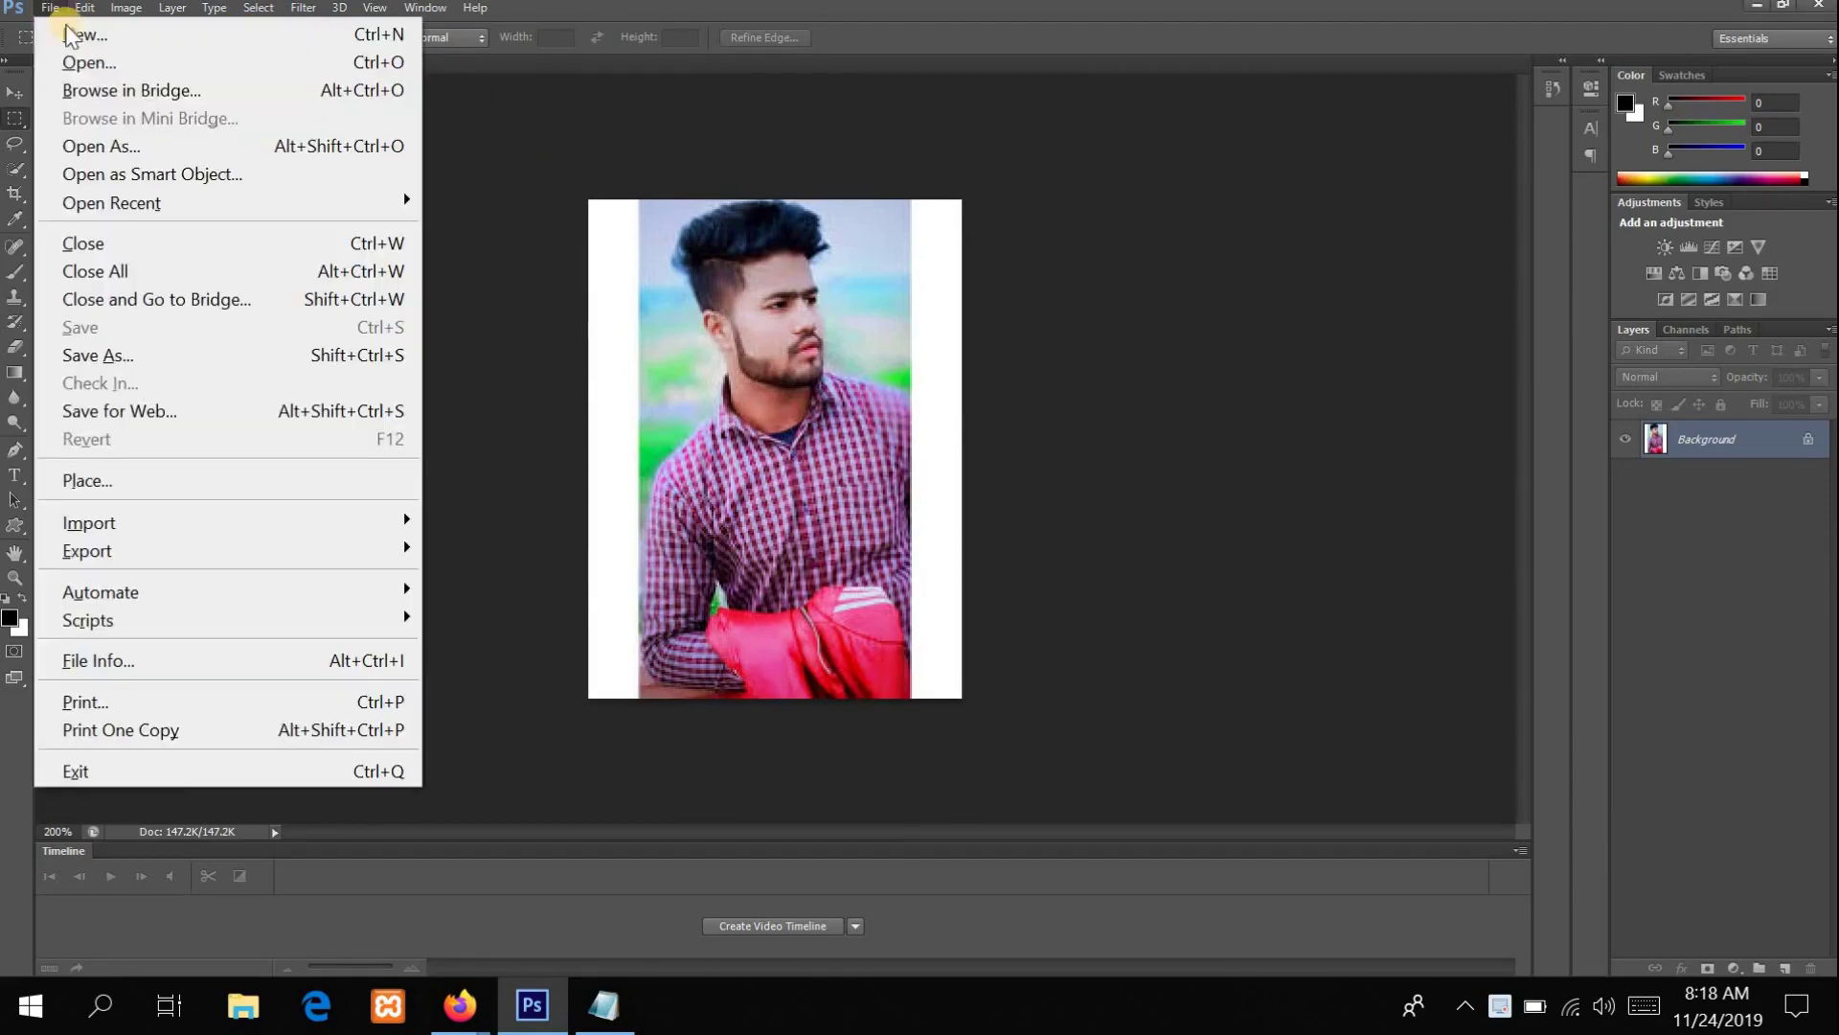
{"action": "left_click", "coordinate": [99, 63]}
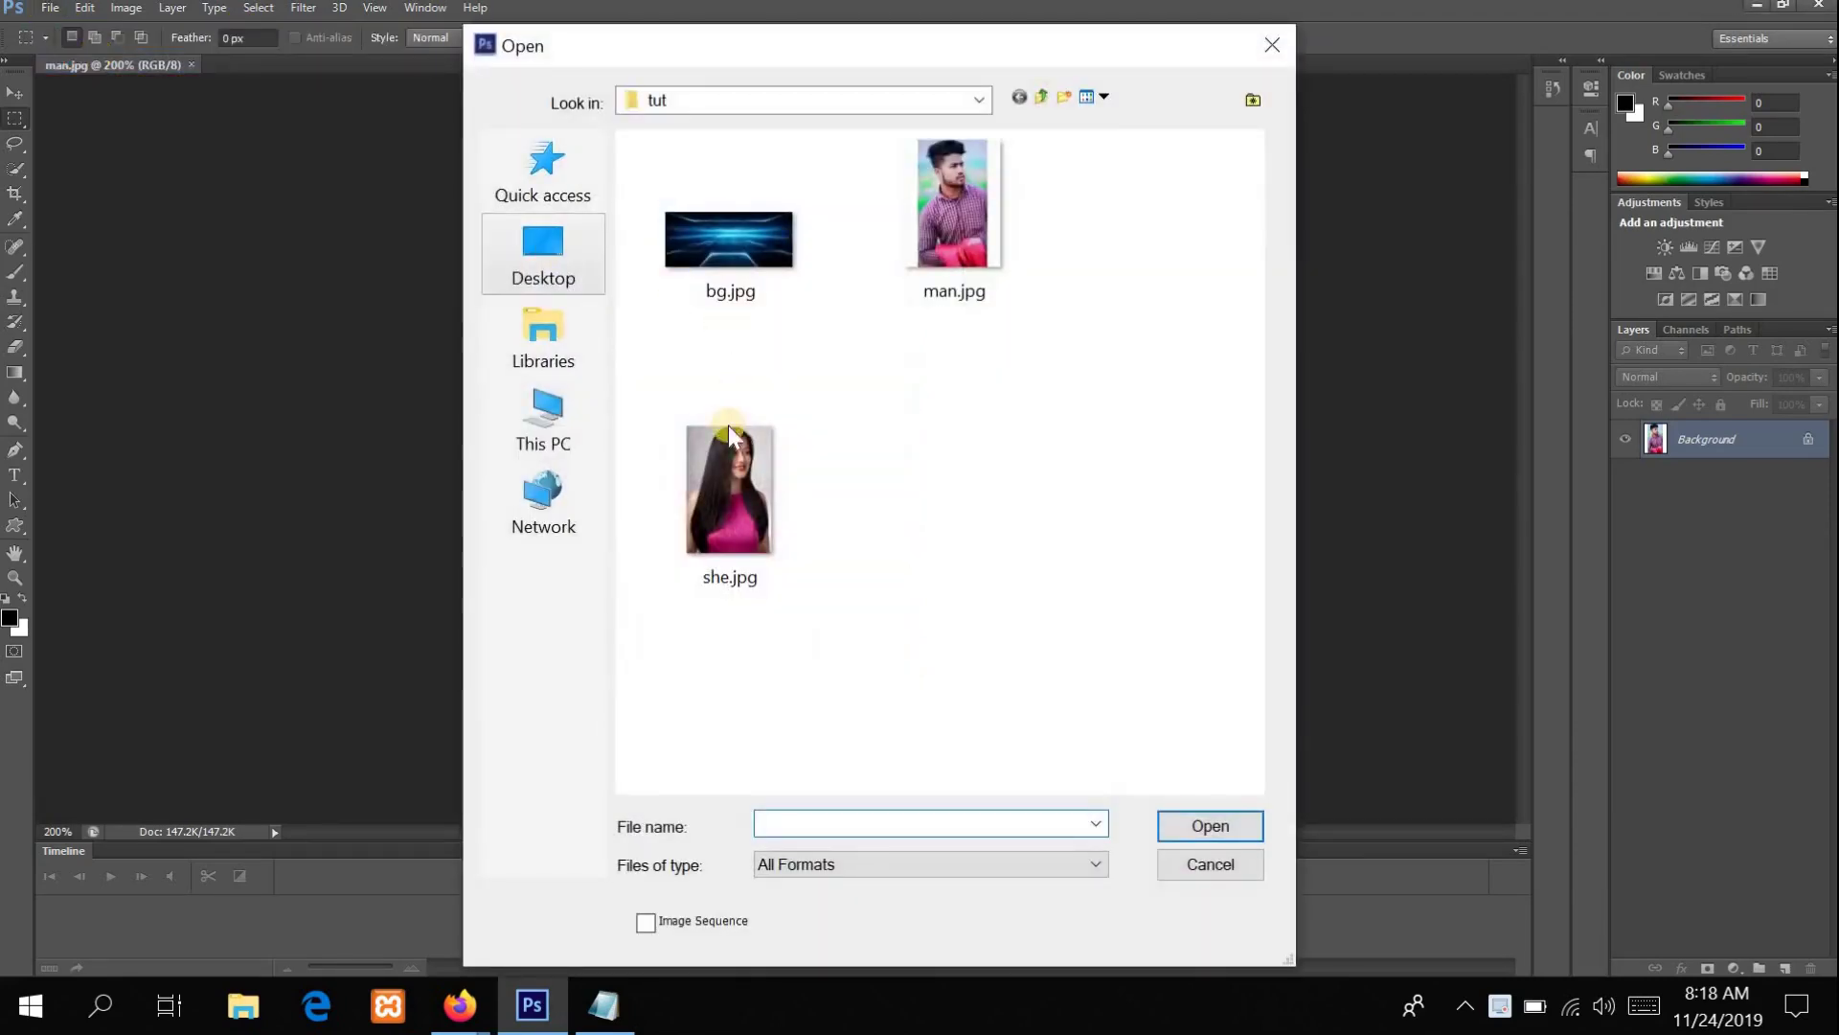
{"action": "double_click", "coordinate": [742, 509]}
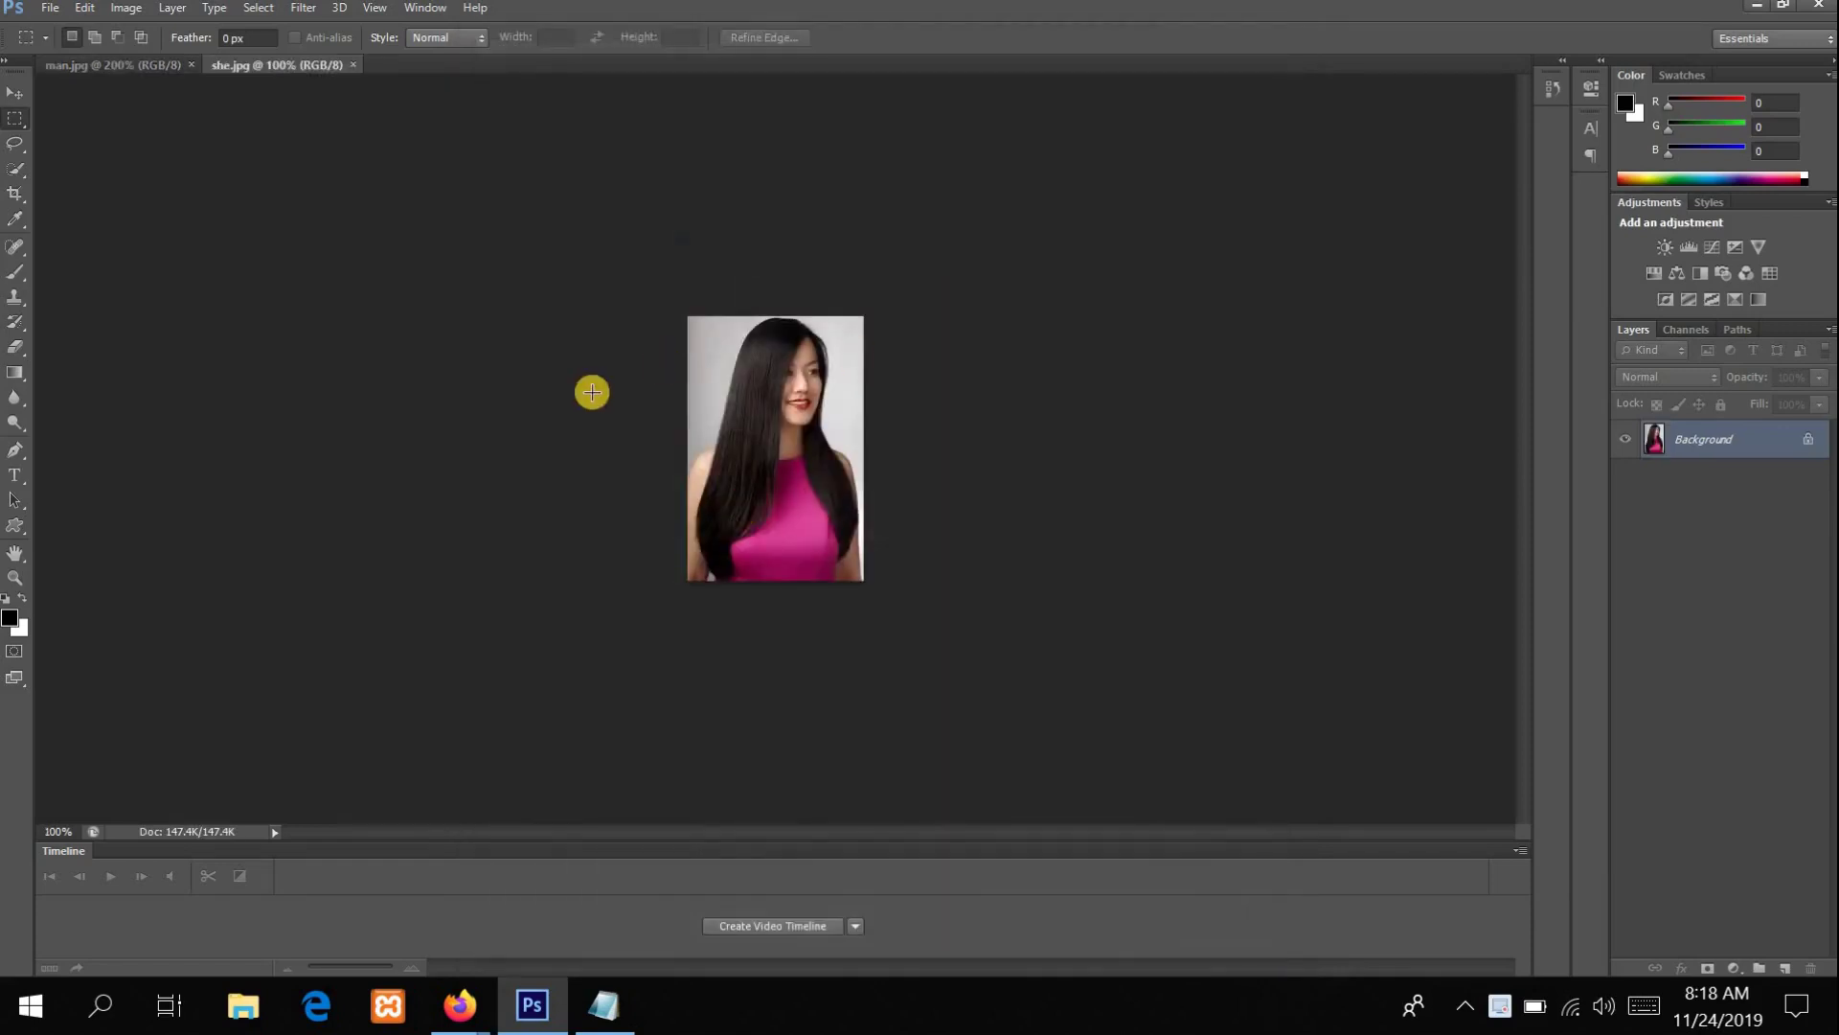
{"action": "key", "text": "ctrl+plus"}
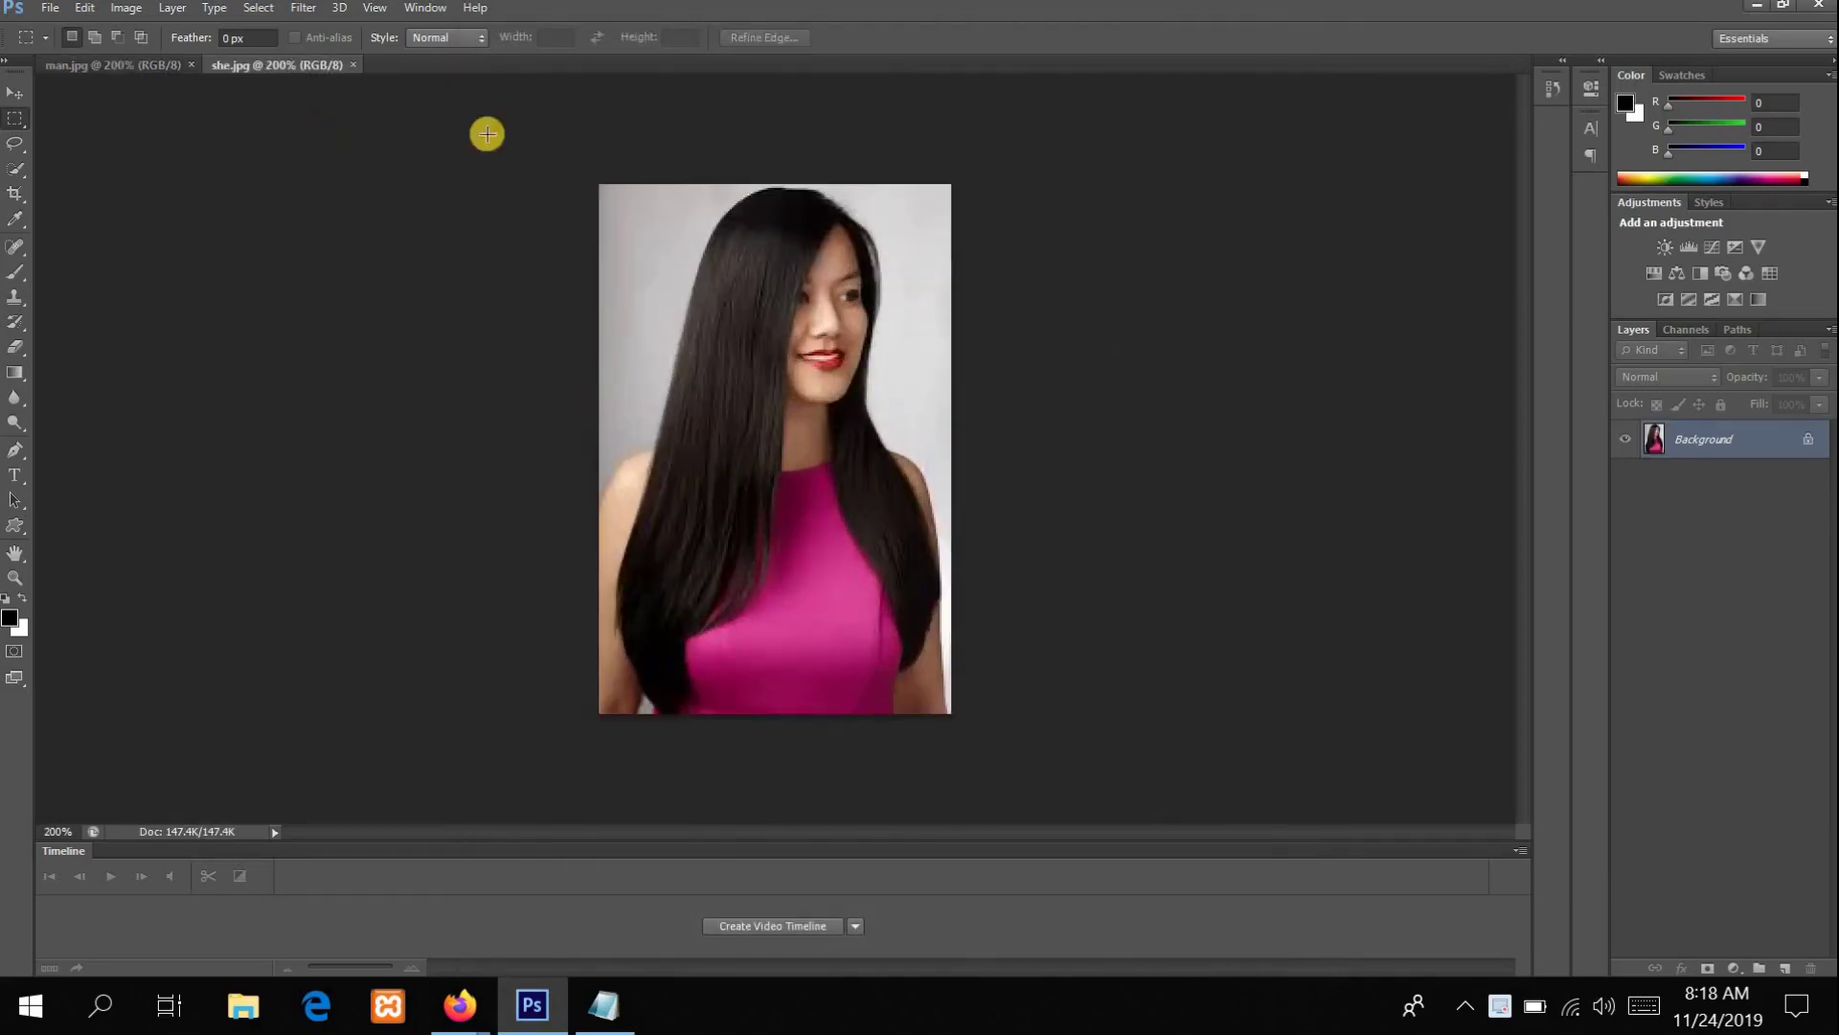
Step: Switch to Notepad, add the line "2. Crop each images" below the first instruction, and return to Photoshop
{"action": "left_click", "coordinate": [603, 1004]}
{"action": "key", "text": "Return"}
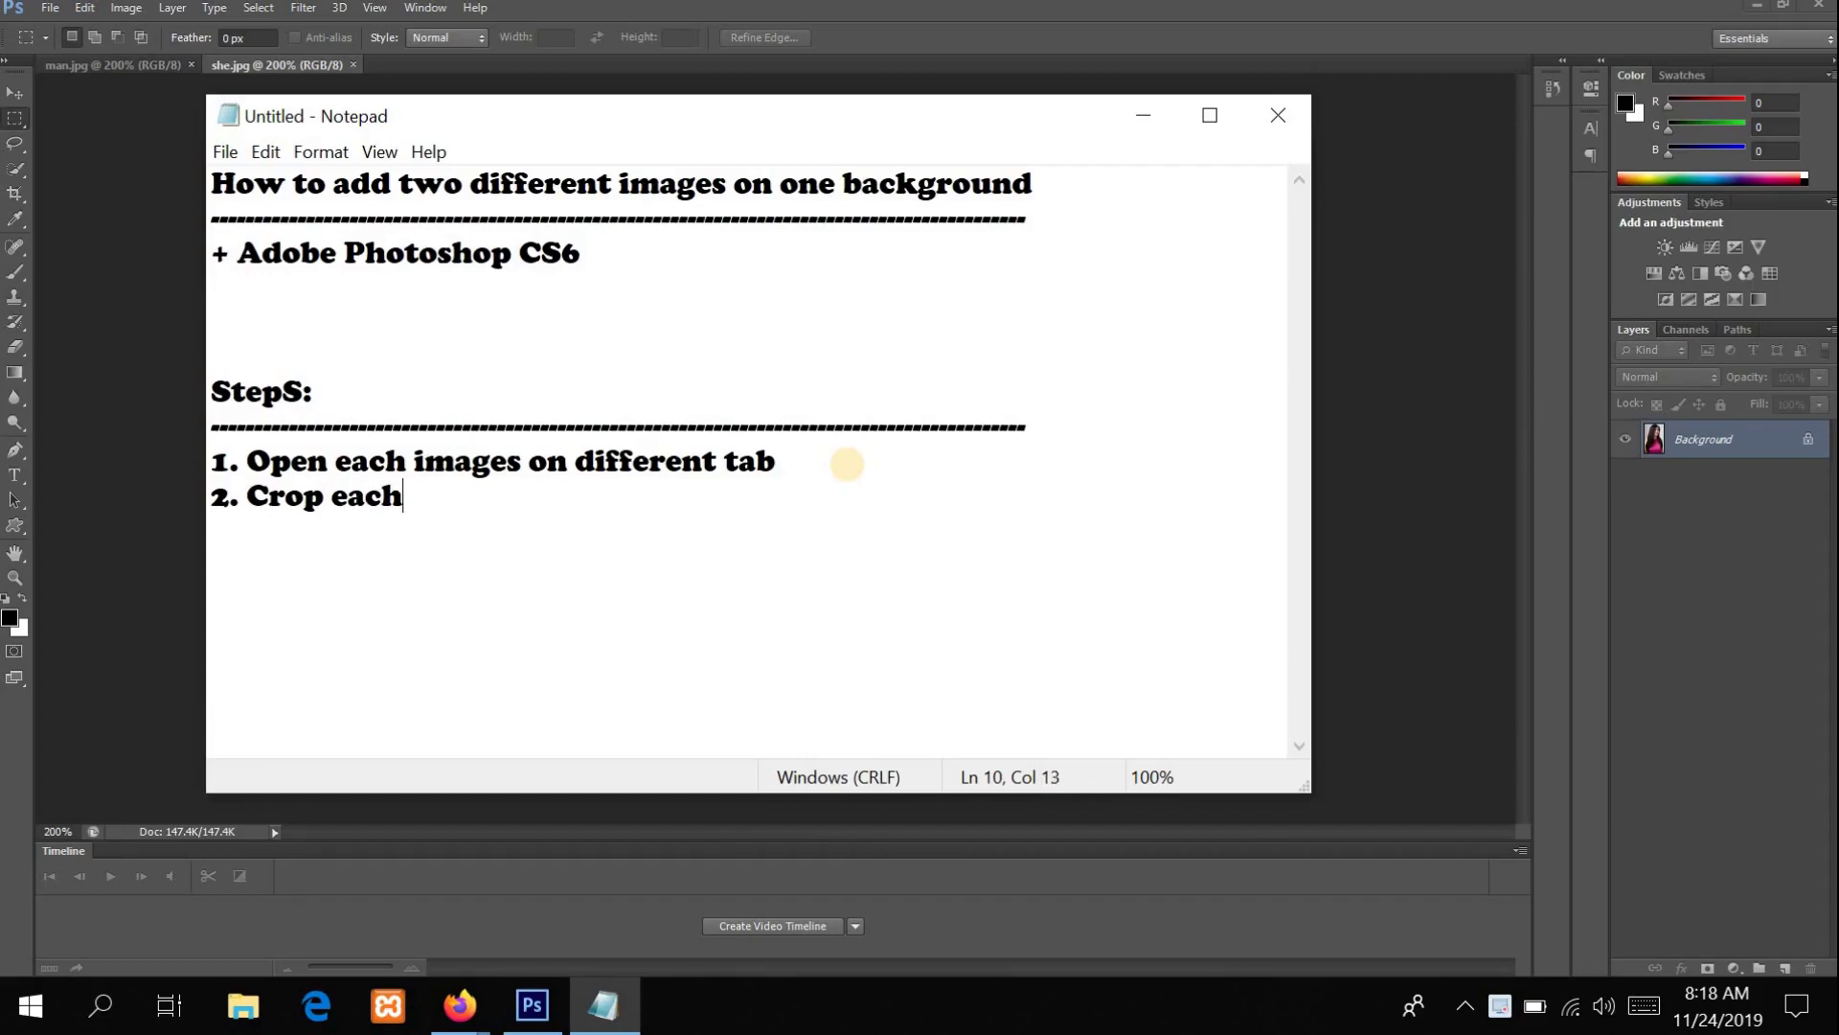
{"action": "type", "text": "2. Crop each images"}
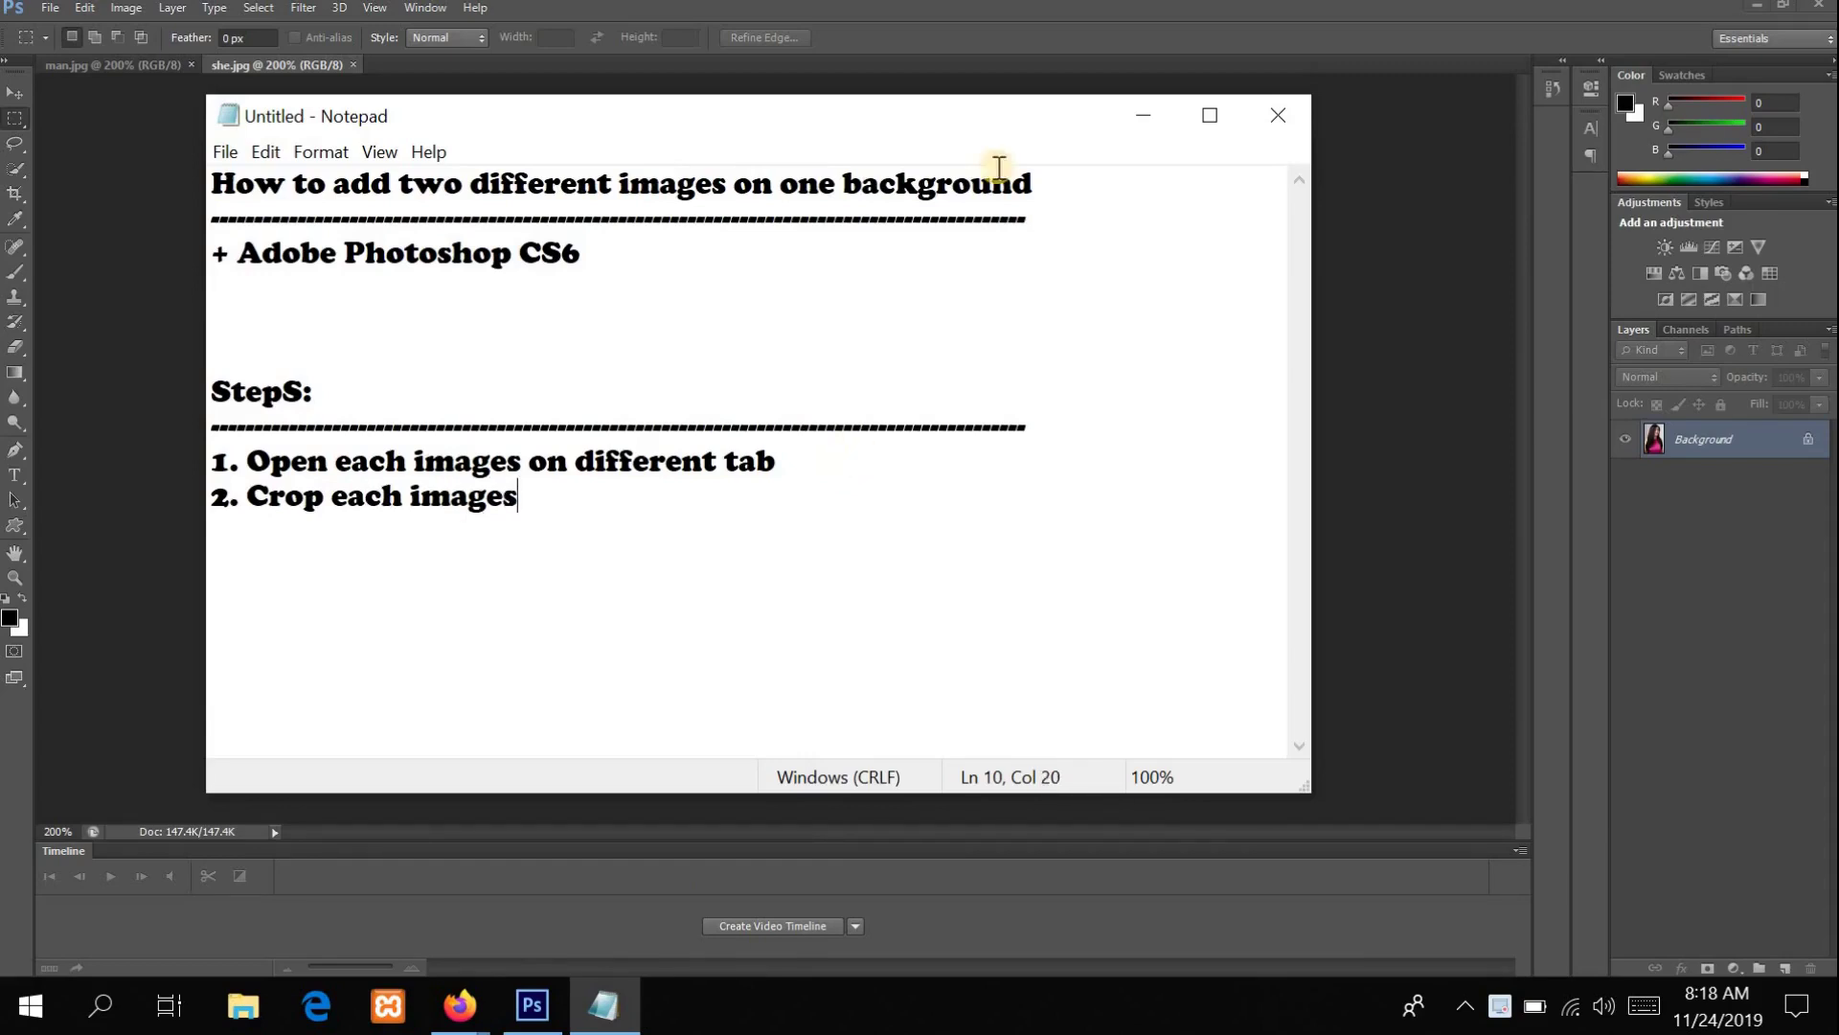
{"action": "left_click", "coordinate": [1144, 116]}
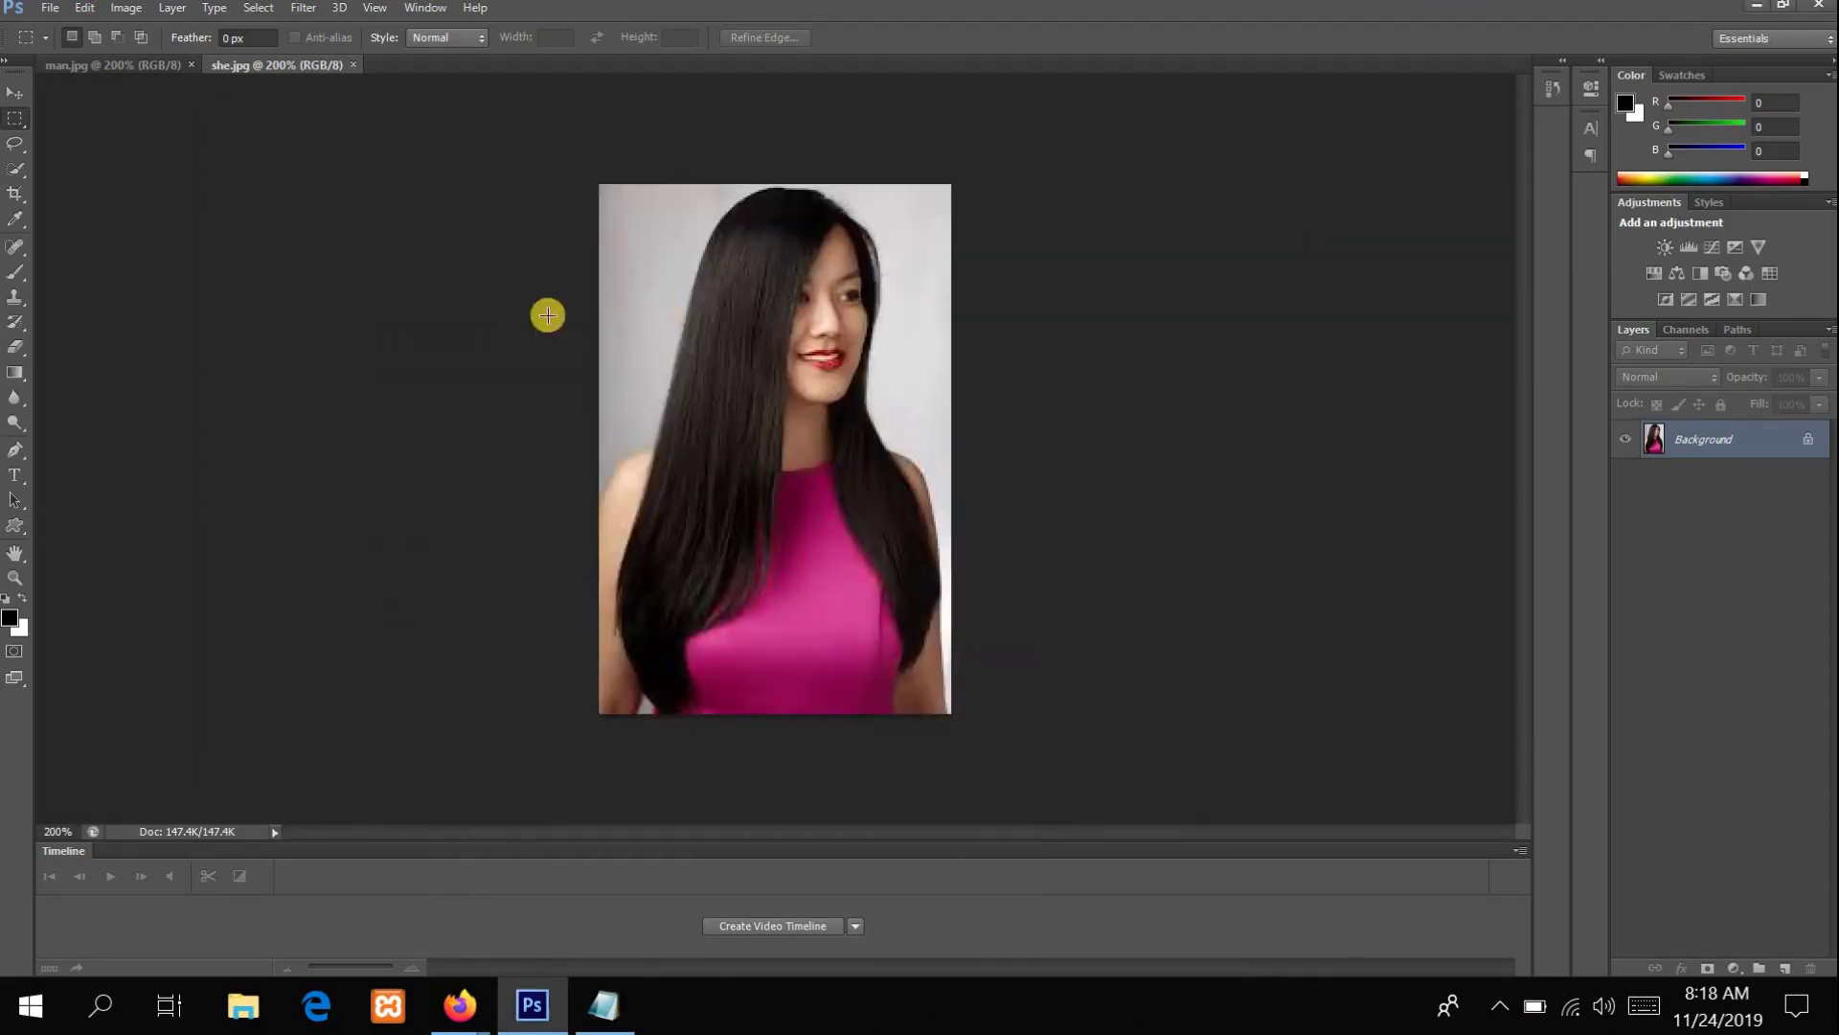
Step: In man.jpg, select the background around the man with the Quick Selection Tool, including the strips beside his sleeve
{"action": "left_click", "coordinate": [147, 65]}
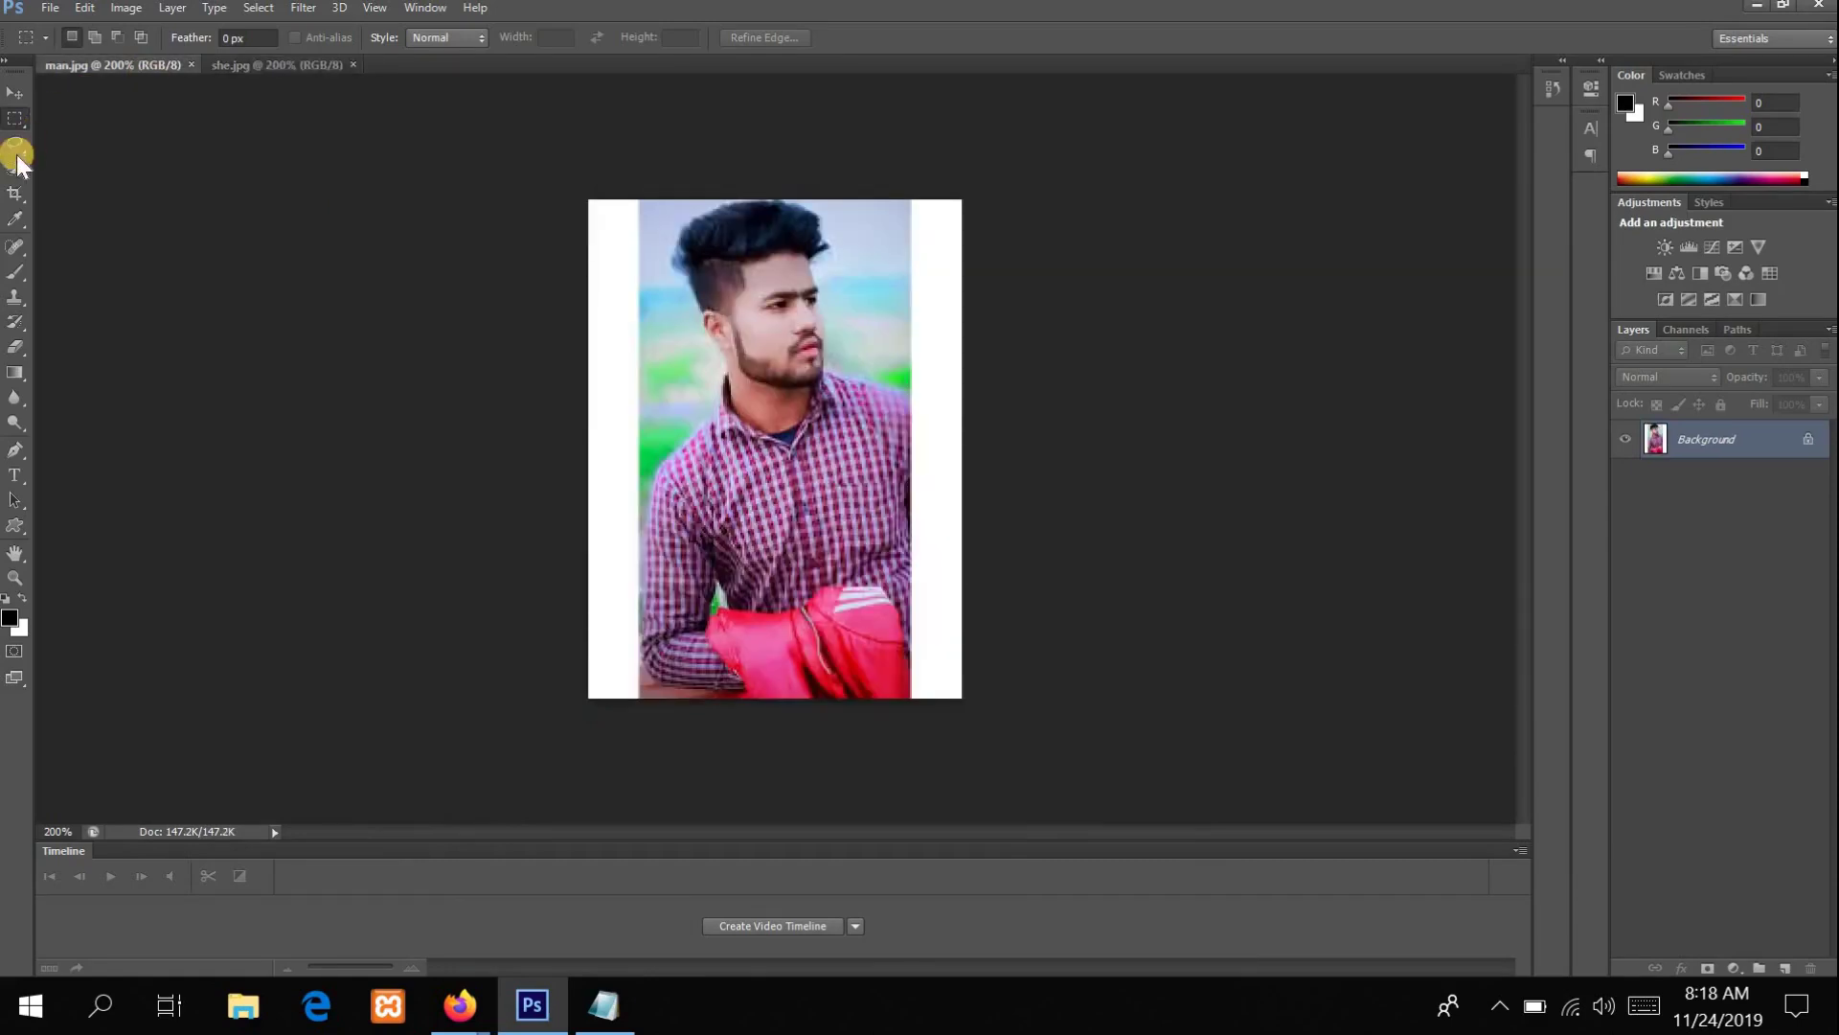
{"action": "left_click", "coordinate": [14, 172]}
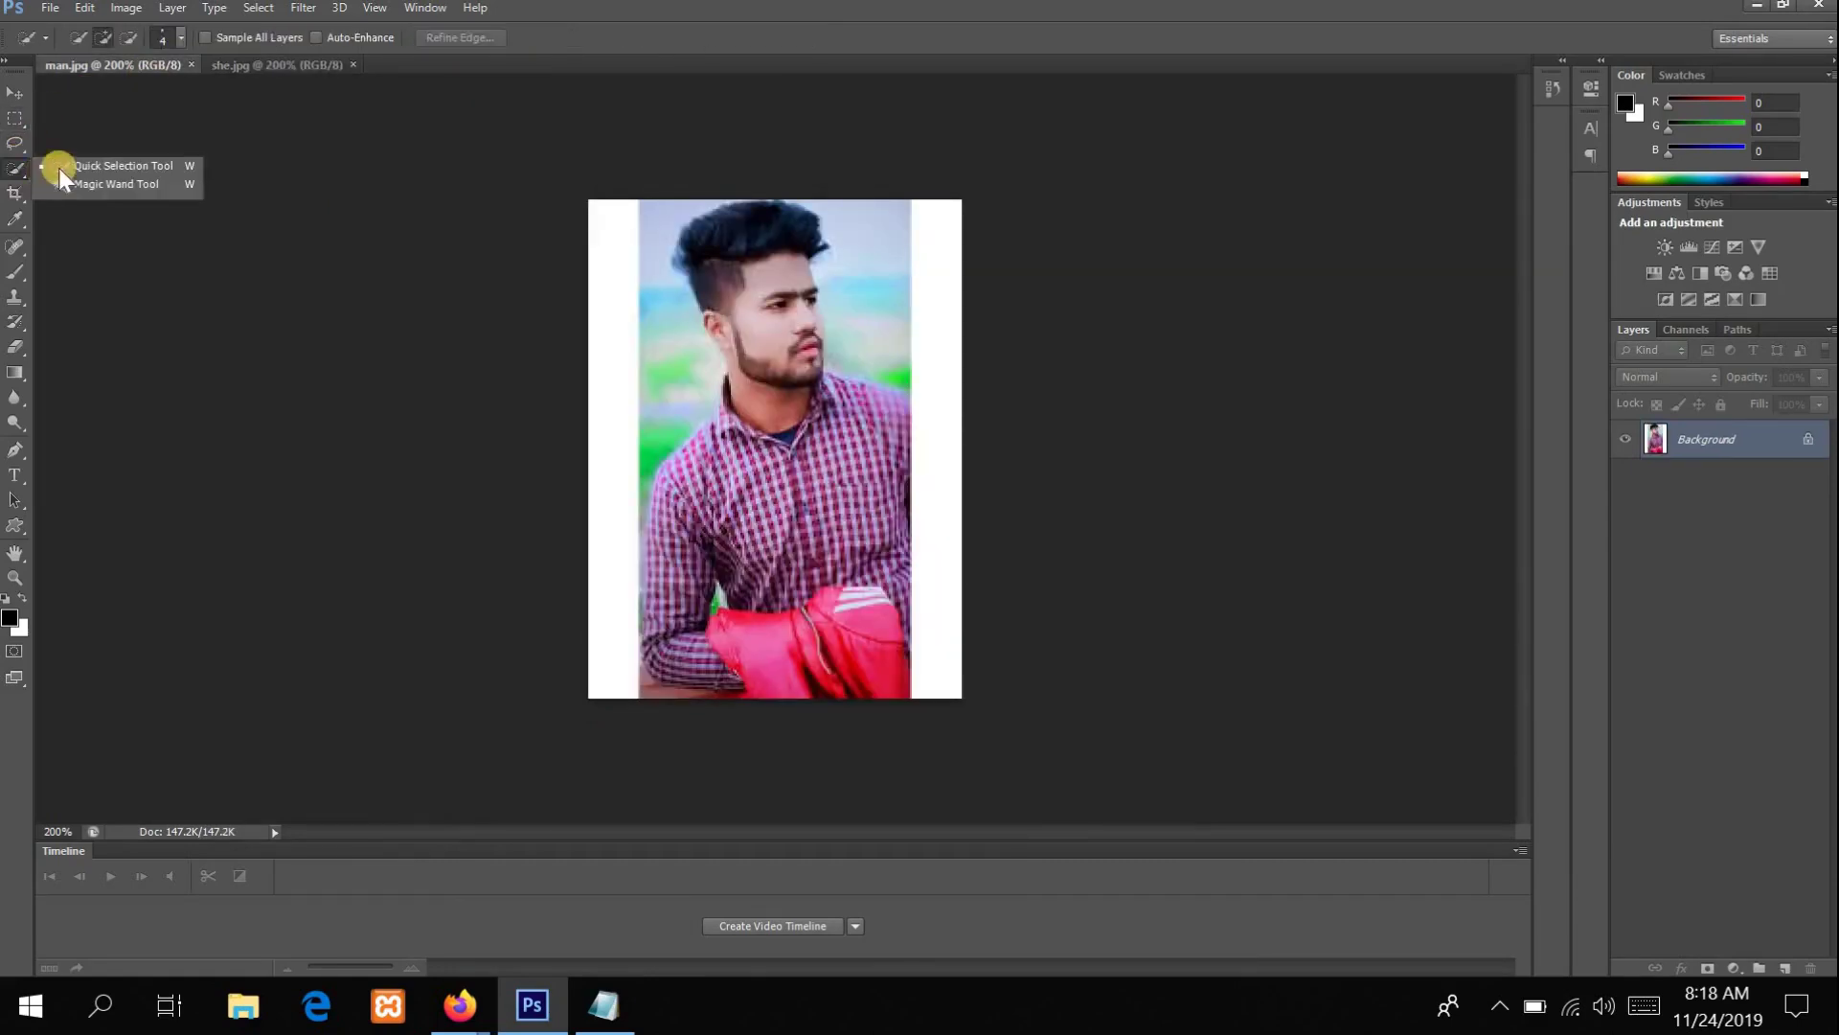
{"action": "left_click", "coordinate": [100, 165]}
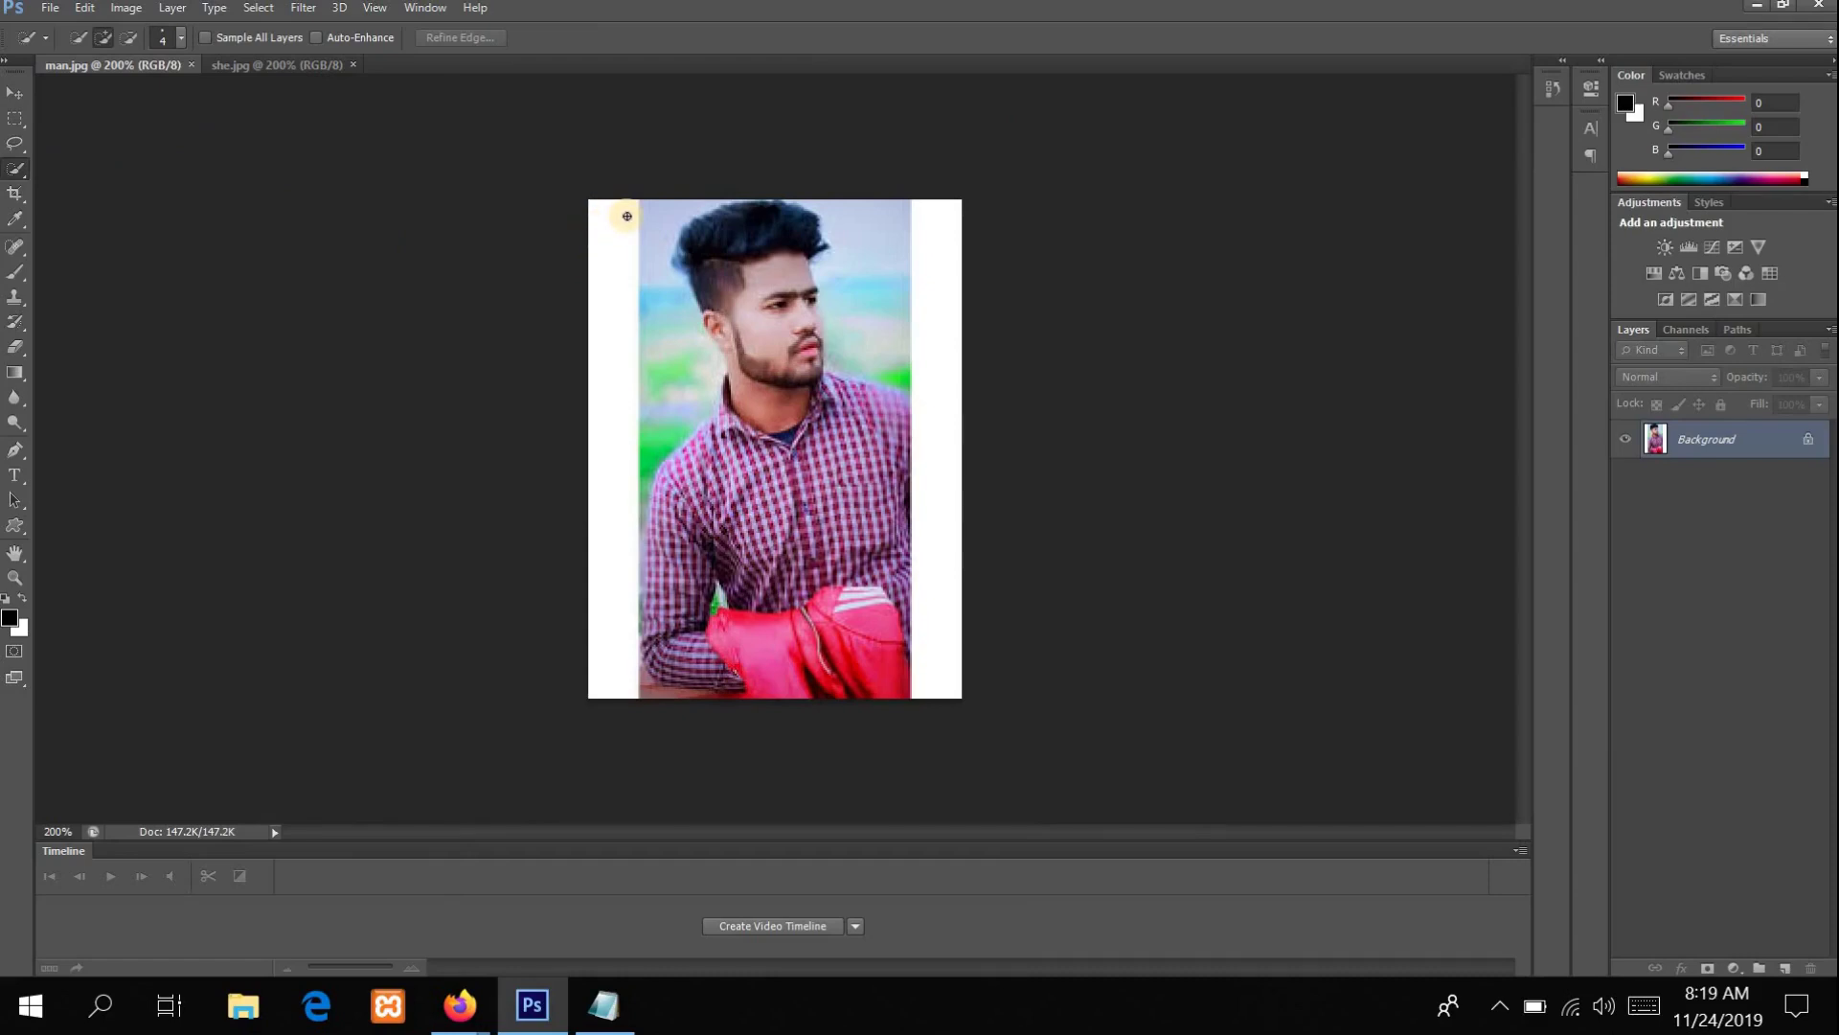
{"action": "mouse_move", "coordinate": [642, 338]}
{"action": "left_mouse_down"}
{"action": "mouse_move", "coordinate": [636, 373]}
{"action": "mouse_move", "coordinate": [845, 262]}
{"action": "mouse_move", "coordinate": [866, 230]}
{"action": "mouse_move", "coordinate": [935, 409]}
{"action": "mouse_move", "coordinate": [943, 566]}
{"action": "mouse_move", "coordinate": [644, 673]}
{"action": "mouse_move", "coordinate": [681, 696]}
{"action": "left_mouse_up"}
{"action": "key", "text": "ctrl+plus"}
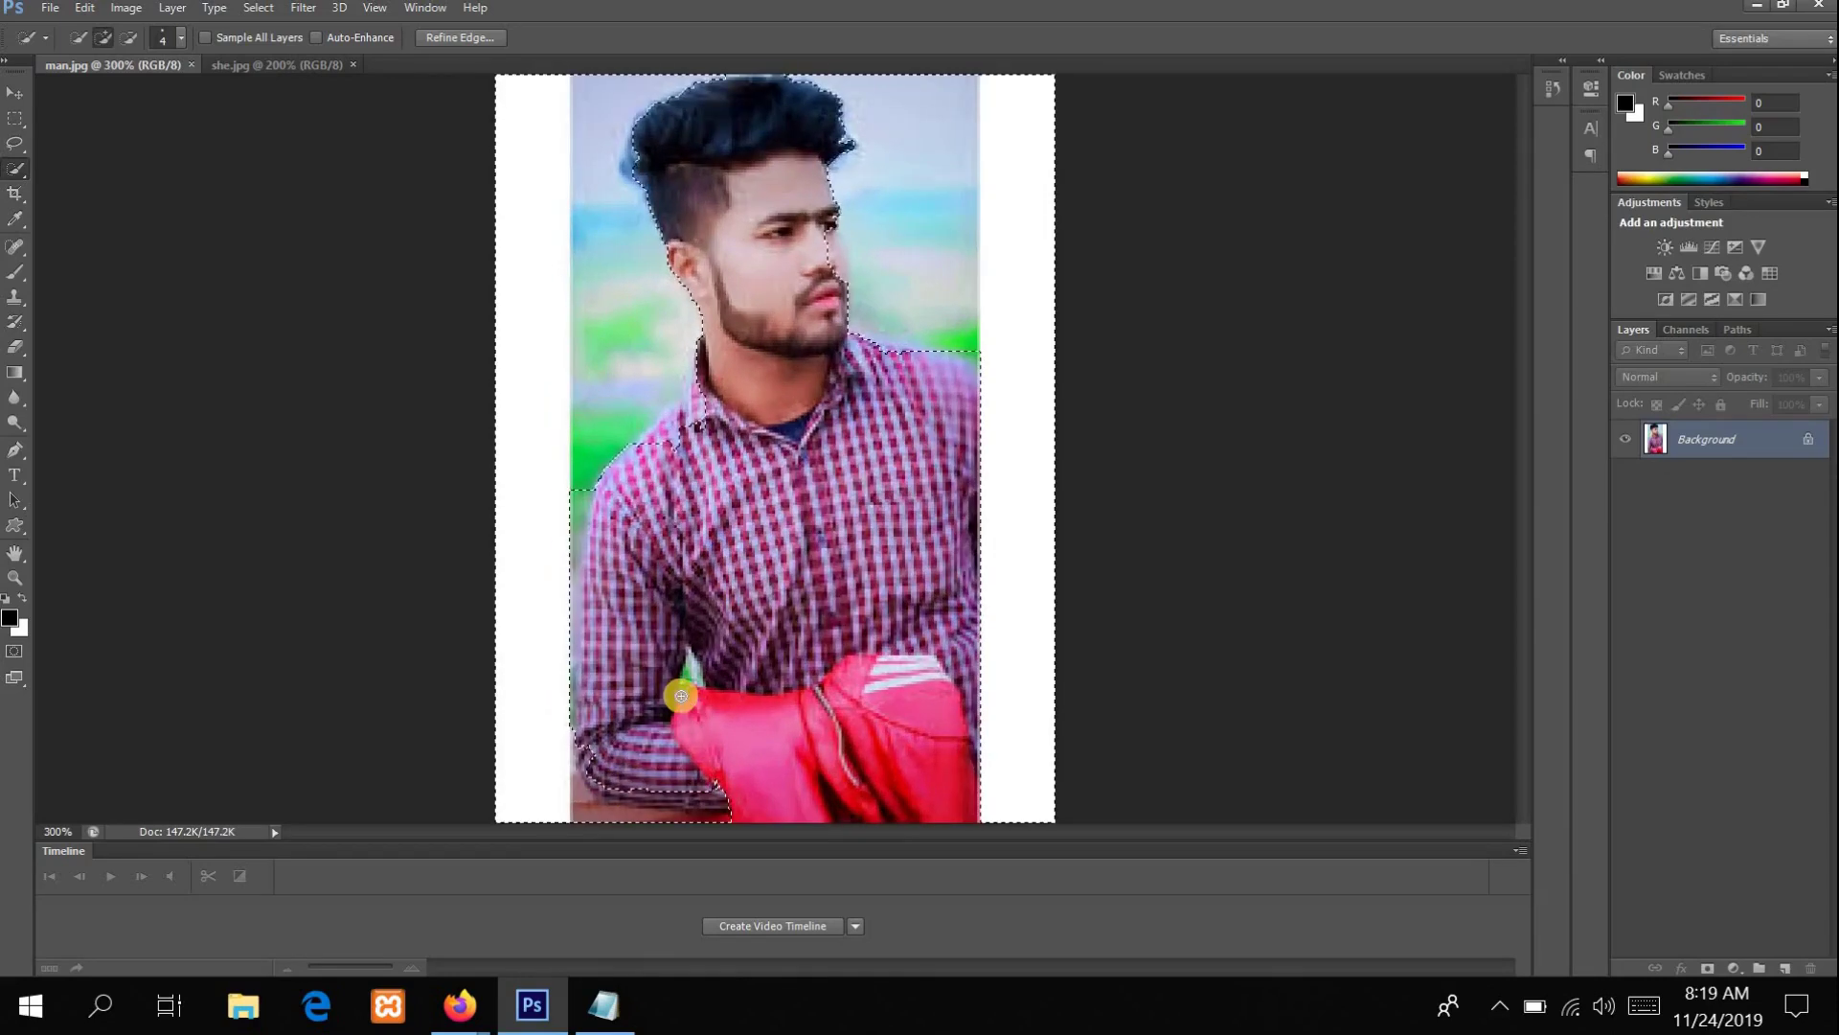
{"action": "left_click_drag", "start_coordinate": [585, 461], "coordinate": [562, 601]}
{"action": "mouse_move", "coordinate": [587, 686]}
{"action": "left_mouse_down"}
{"action": "mouse_move", "coordinate": [600, 779]}
{"action": "mouse_move", "coordinate": [721, 789]}
{"action": "mouse_move", "coordinate": [622, 795]}
{"action": "left_mouse_up"}
Step: Refine the background selection along the man's face, collar and shoulder by subtracting shirt areas and adding missed background
{"action": "key", "text": "alt"}
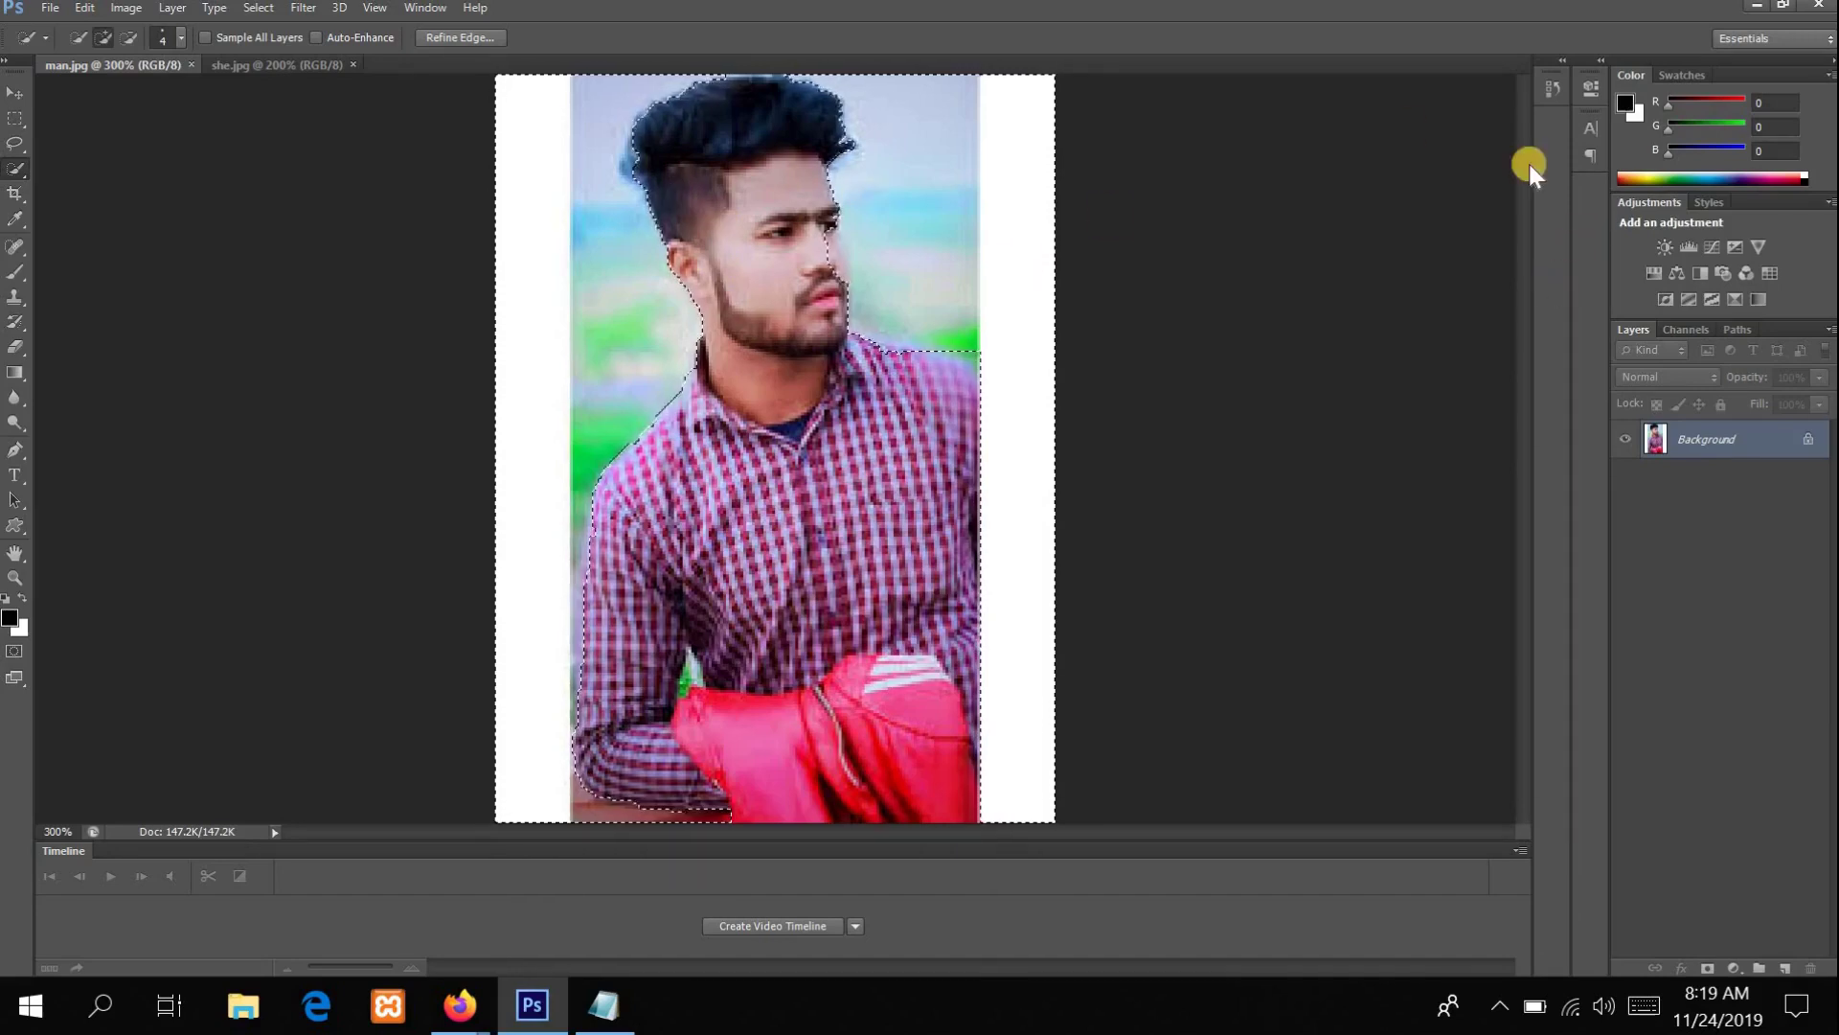
{"action": "key", "text": "alt"}
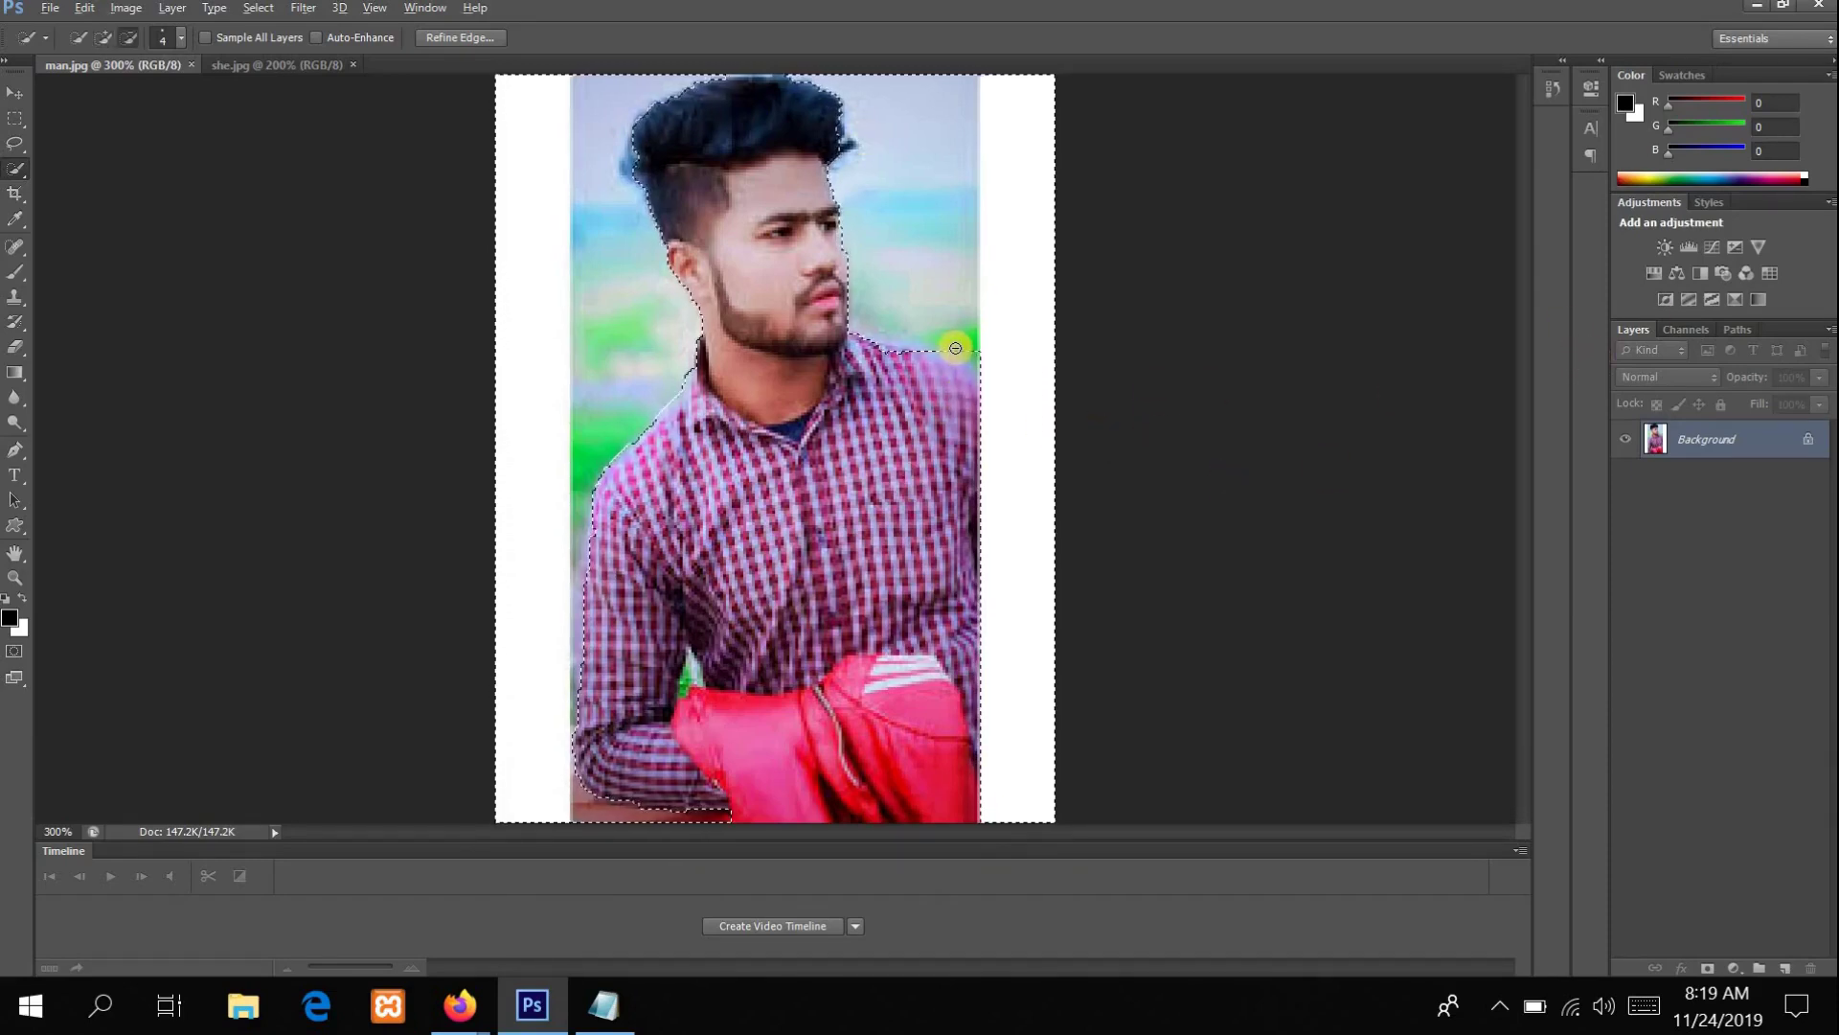
{"action": "mouse_move", "coordinate": [985, 362]}
{"action": "left_mouse_down"}
{"action": "mouse_move", "coordinate": [924, 430]}
{"action": "mouse_move", "coordinate": [955, 448]}
{"action": "left_mouse_up"}
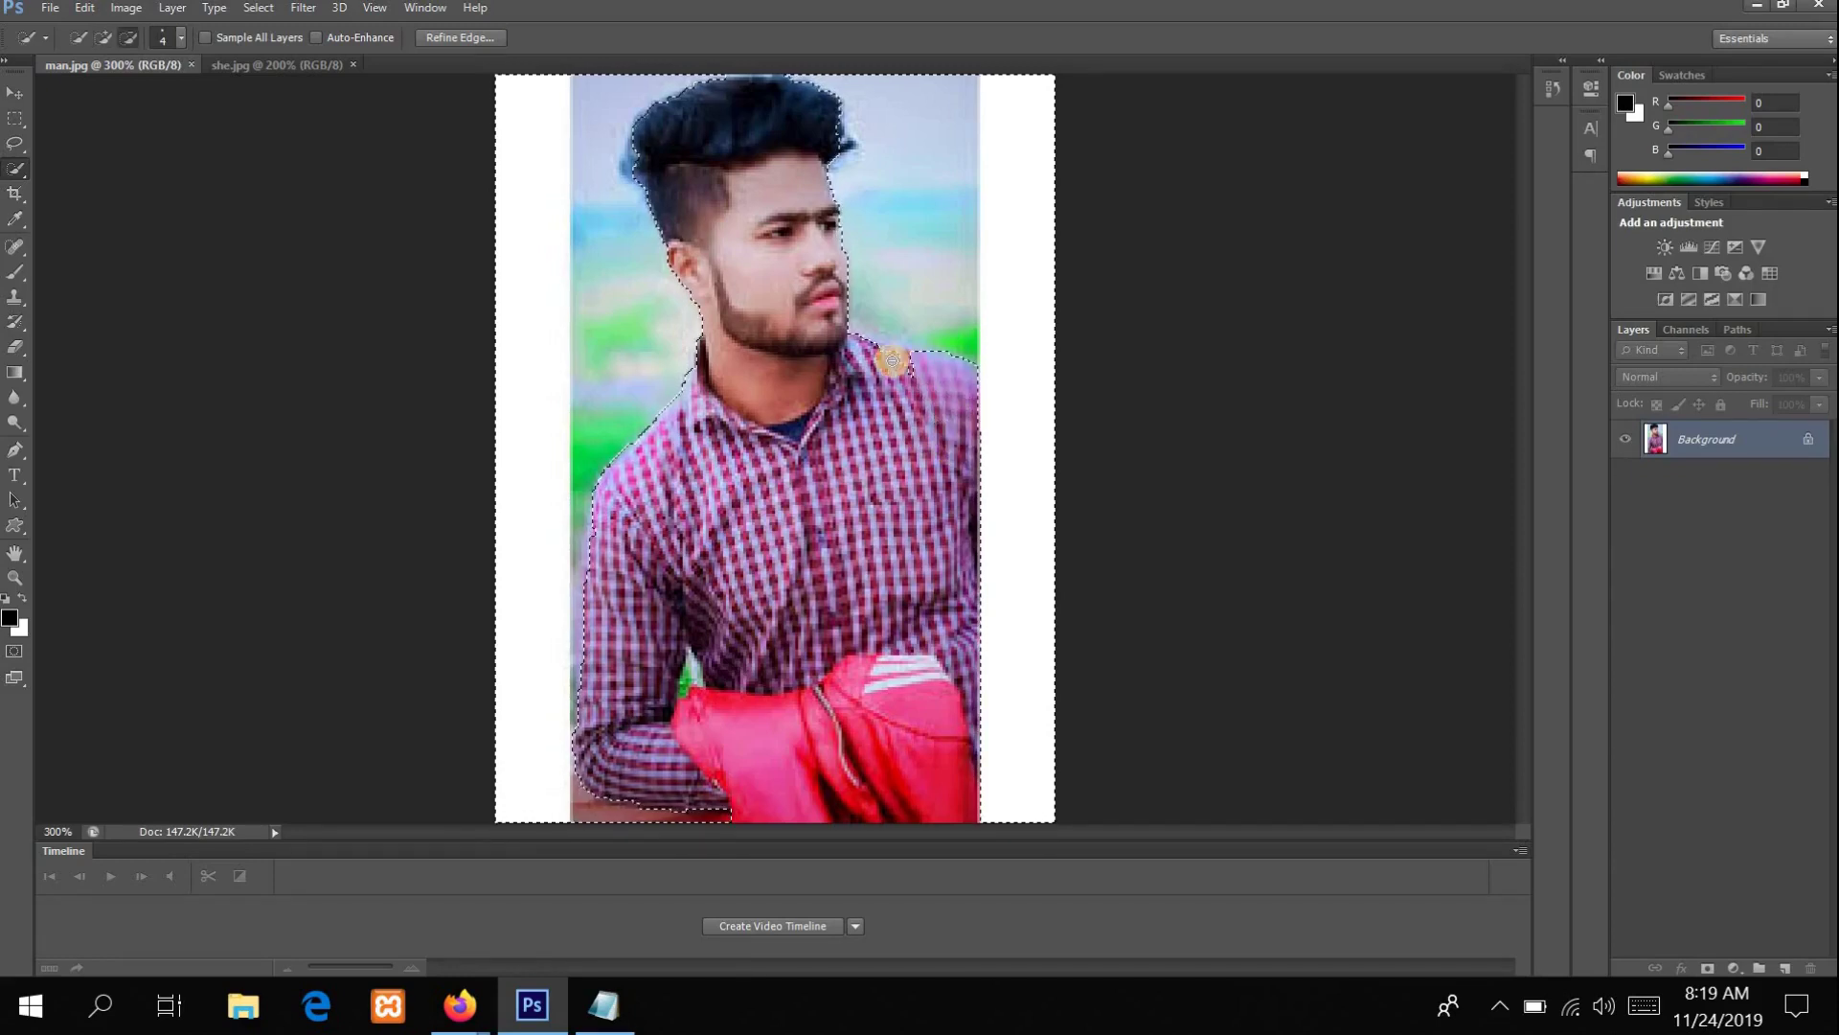
{"action": "mouse_move", "coordinate": [883, 353]}
{"action": "left_mouse_down"}
{"action": "mouse_move", "coordinate": [863, 342]}
{"action": "mouse_move", "coordinate": [904, 350]}
{"action": "left_mouse_up"}
{"action": "left_click", "coordinate": [863, 326]}
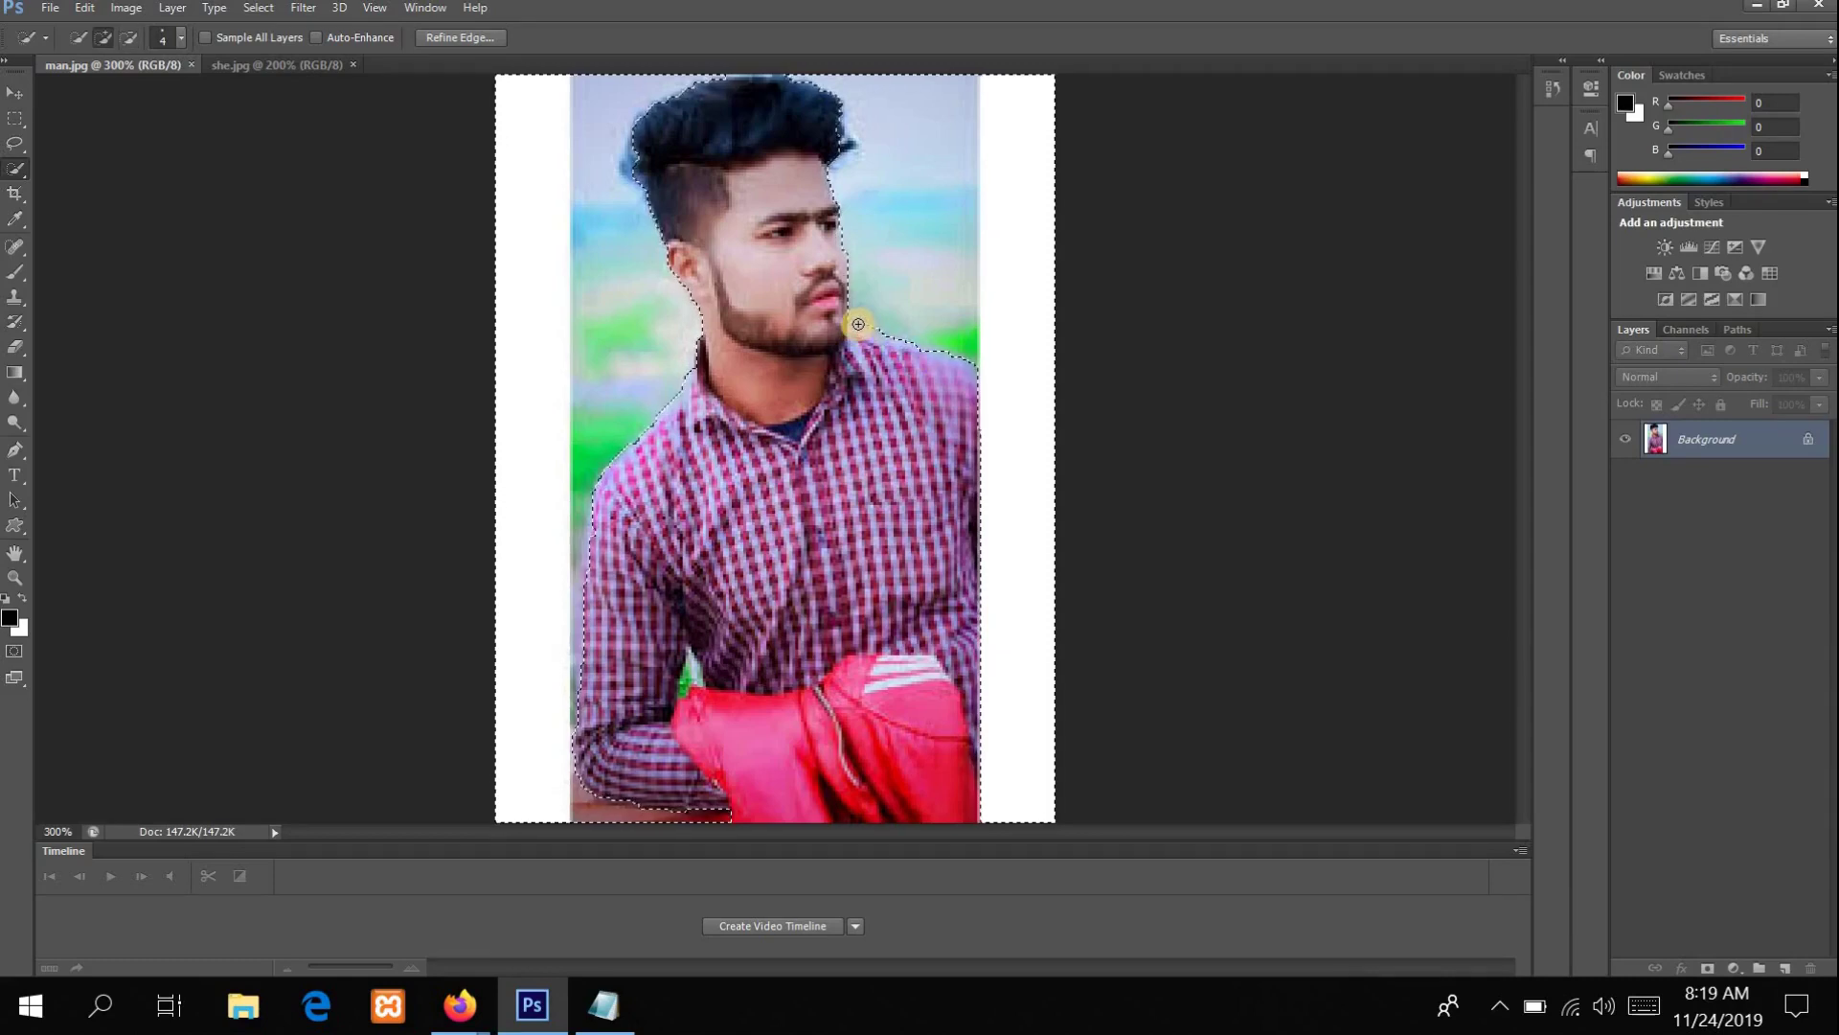
{"action": "left_click_drag", "start_coordinate": [893, 333], "coordinate": [924, 341]}
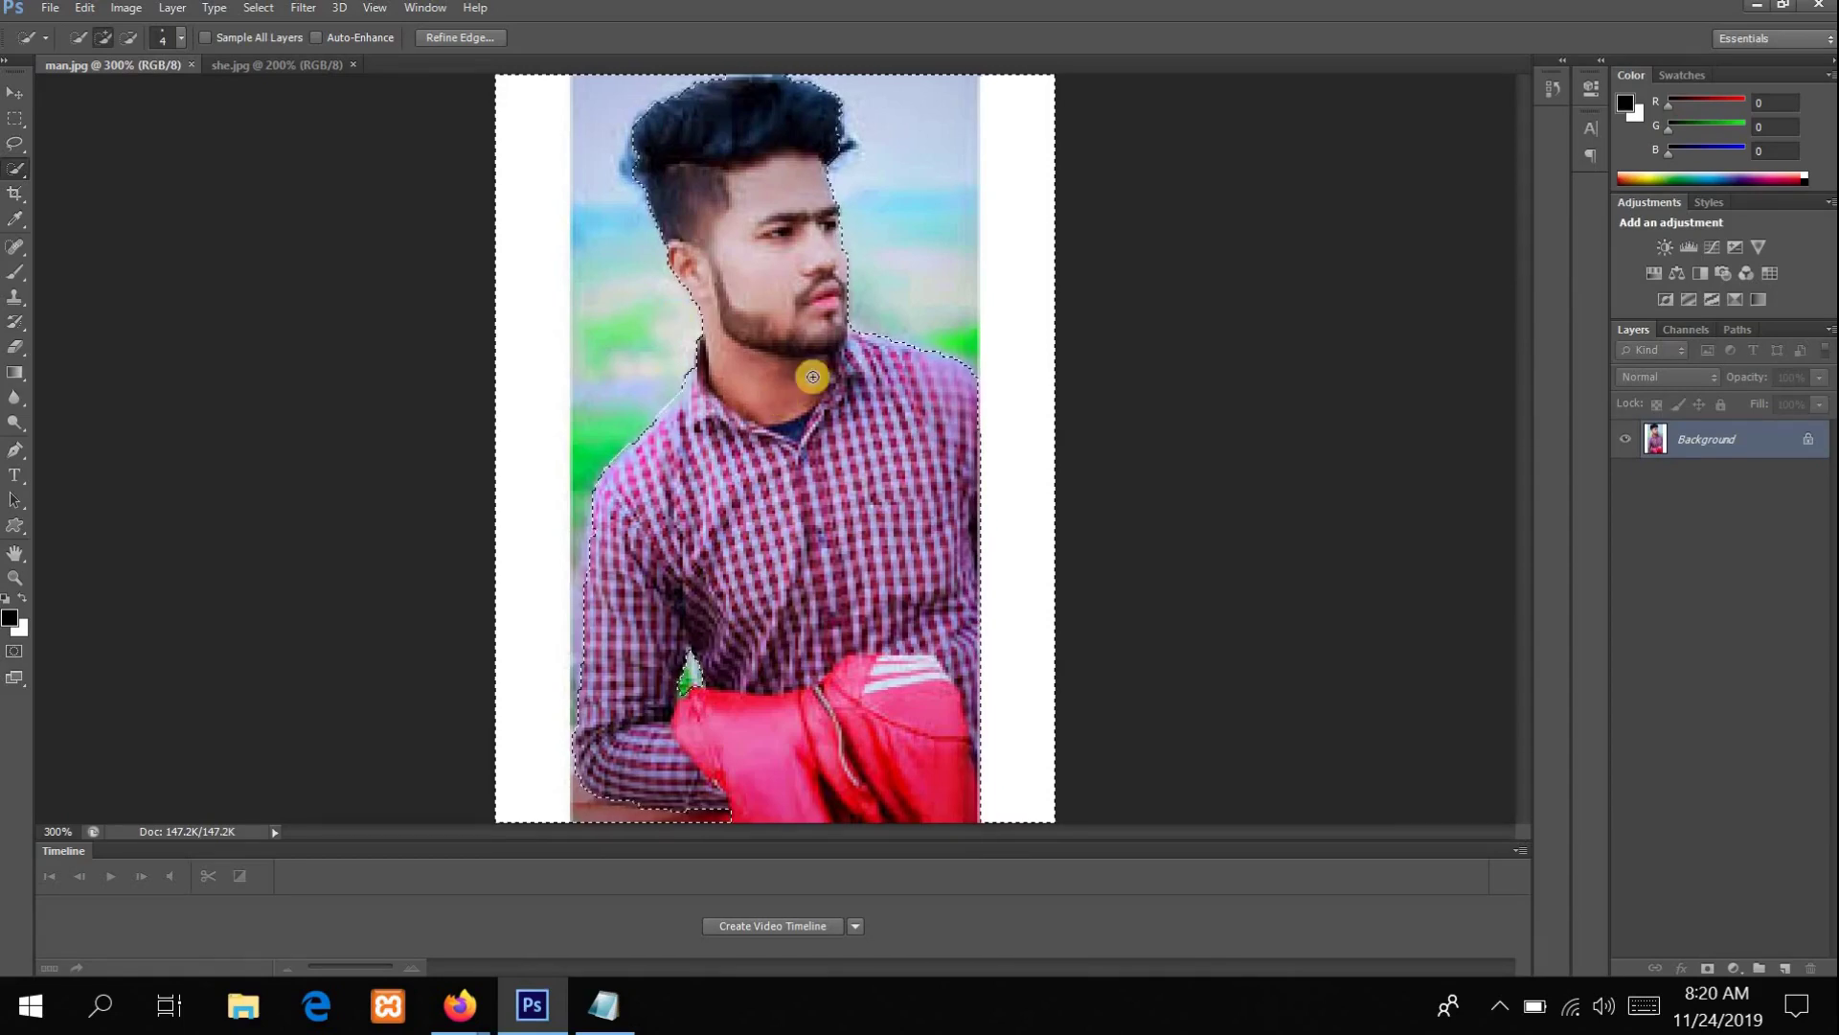
{"action": "left_click_drag", "start_coordinate": [644, 193], "coordinate": [702, 228]}
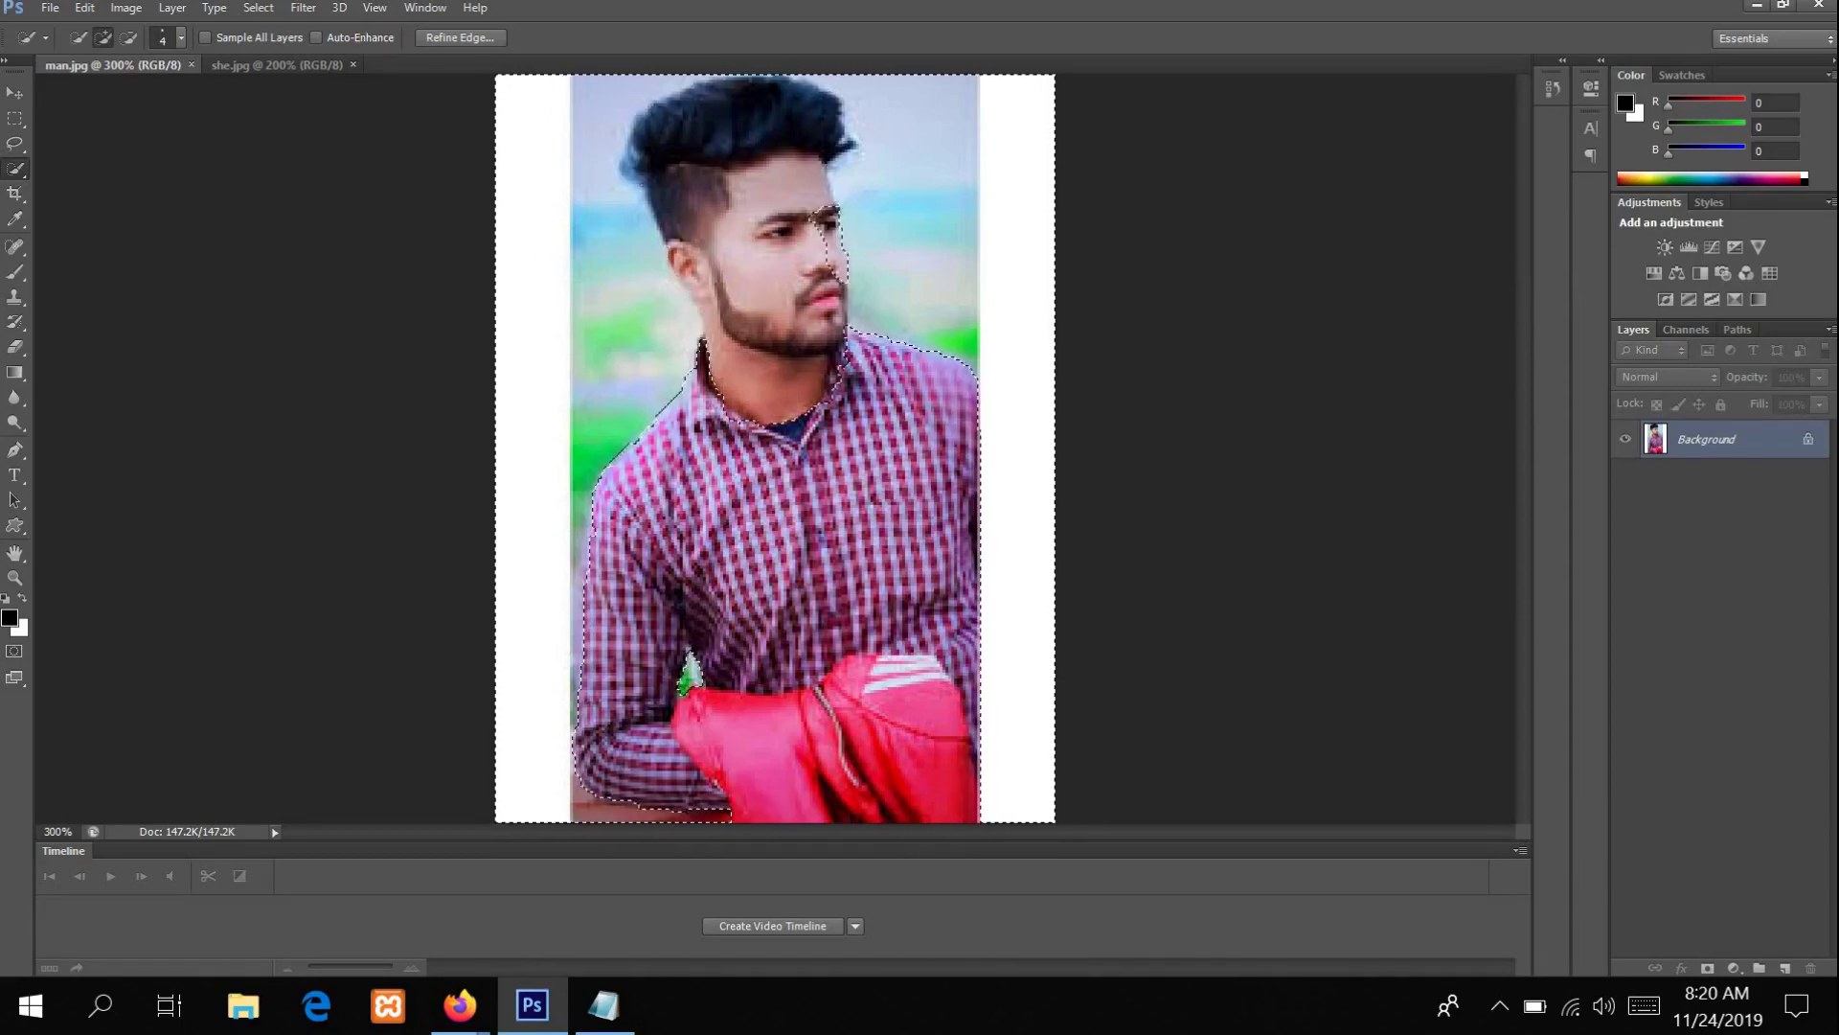
Step: Switch to Notepad, add the indented line "2.1 reverse select" under instruction 2, and return to Photoshop
{"action": "left_click", "coordinate": [603, 1006]}
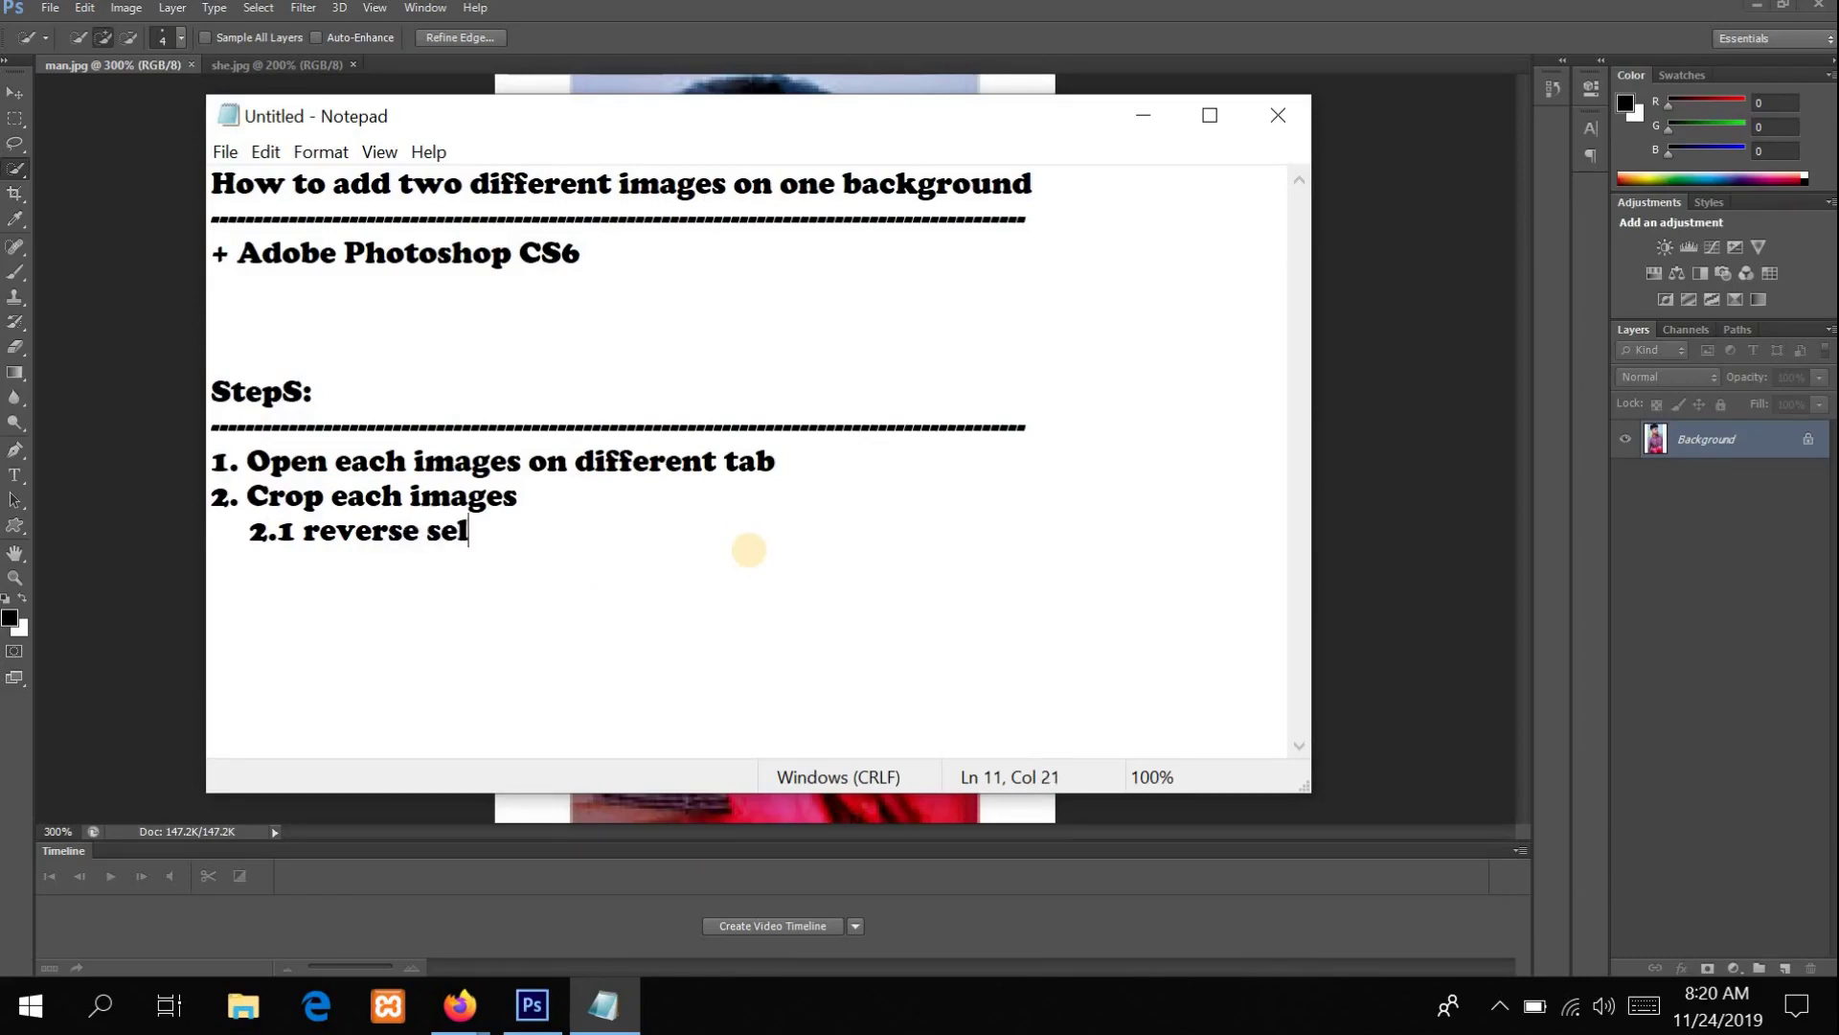
{"action": "type", "text": "t"}
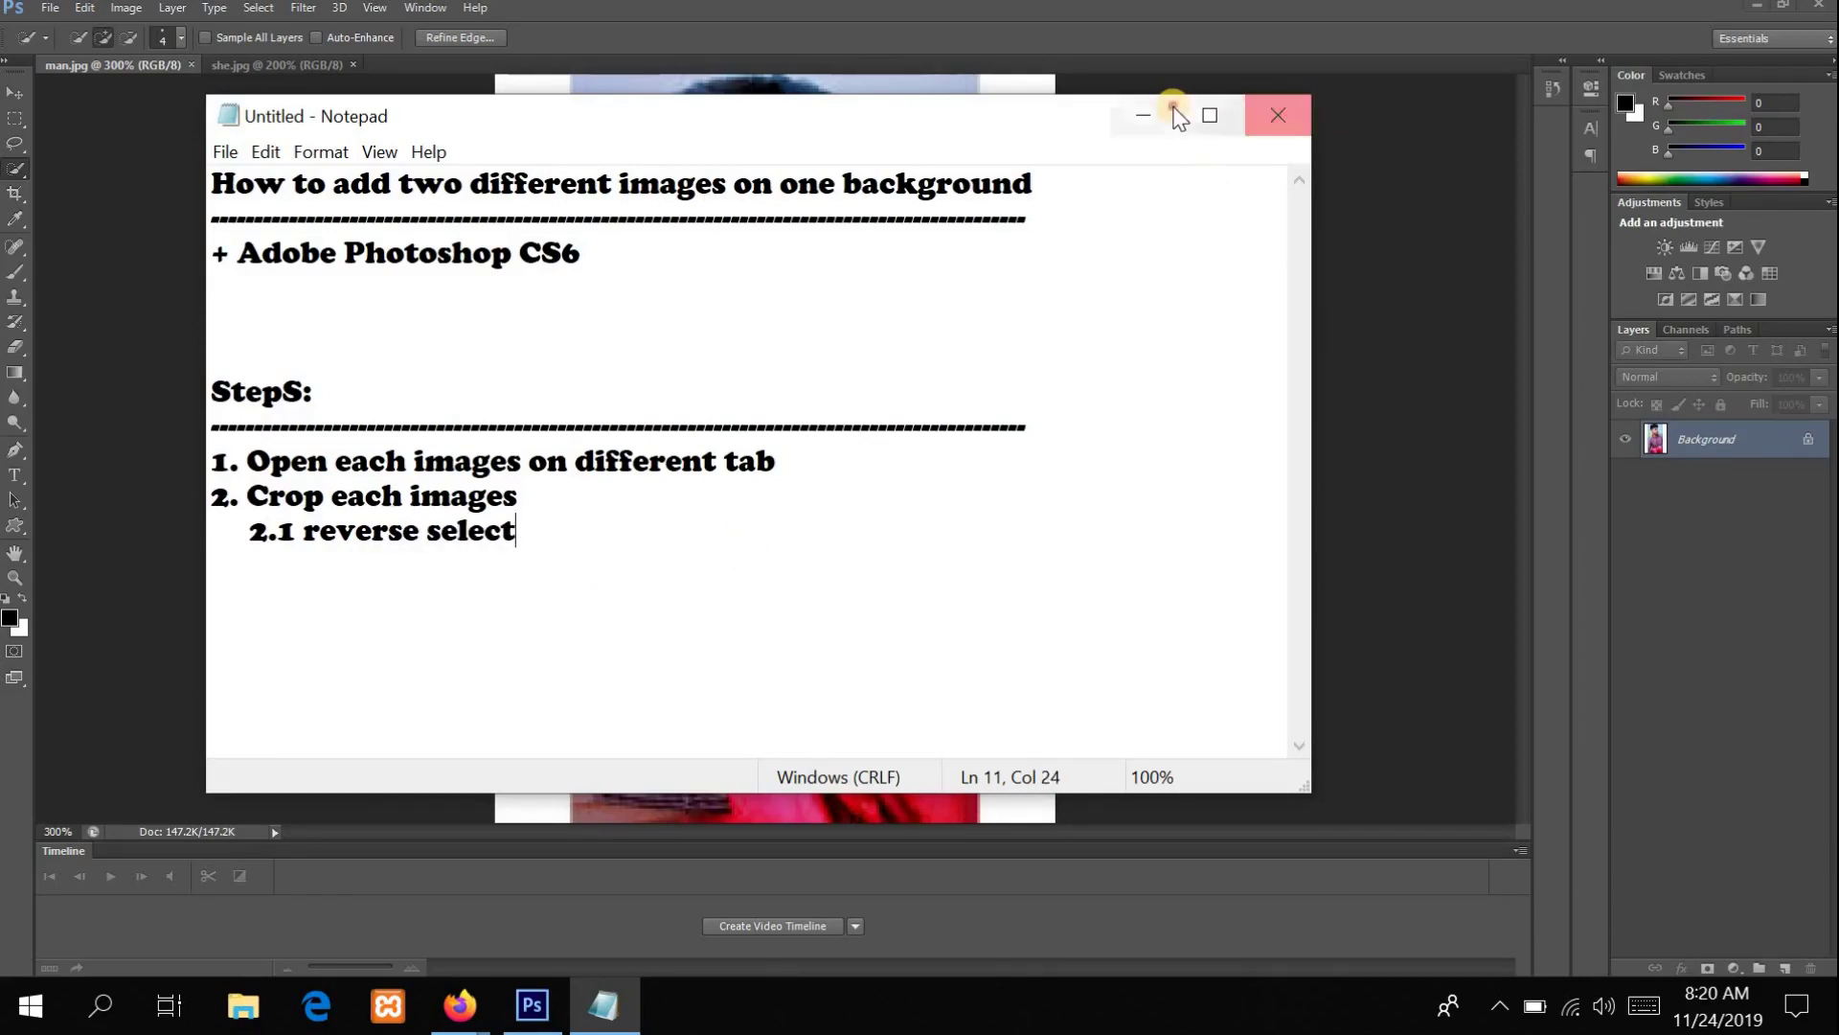
{"action": "key", "text": "alt+Tab"}
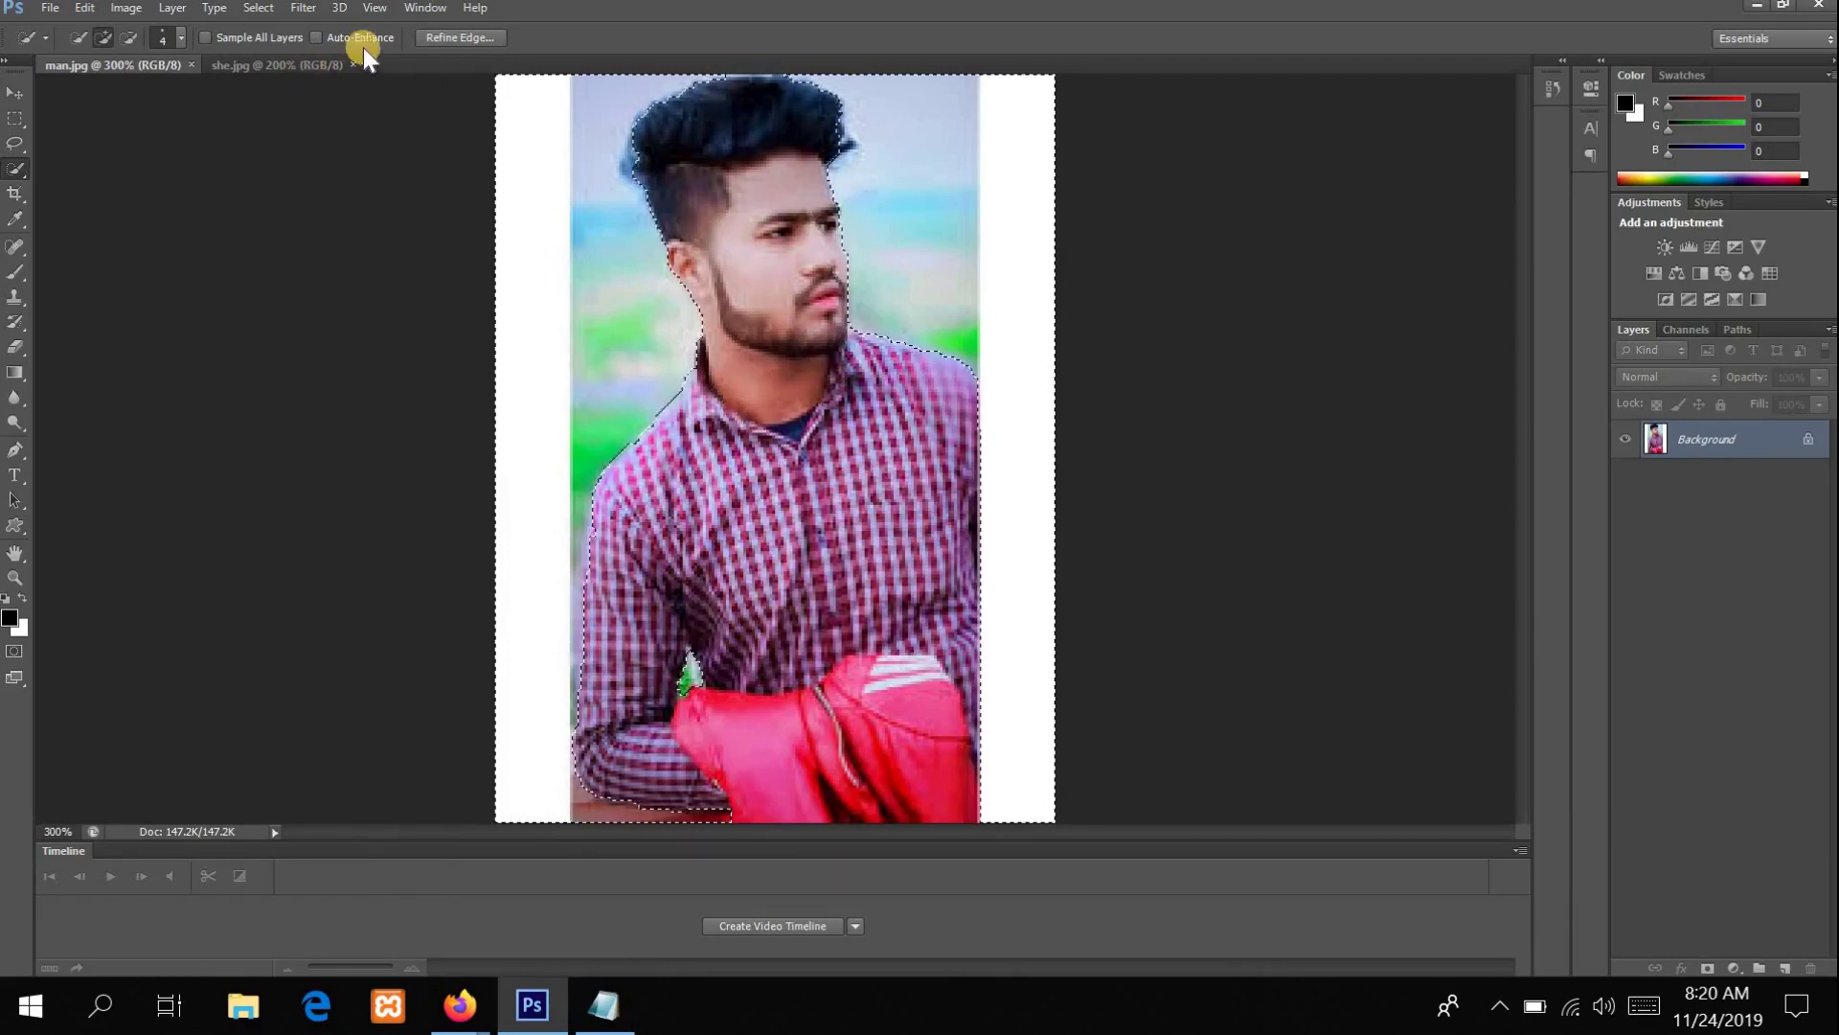
Step: Invert the selection in man.jpg so that the man is selected instead of the background
{"action": "left_click", "coordinate": [255, 9]}
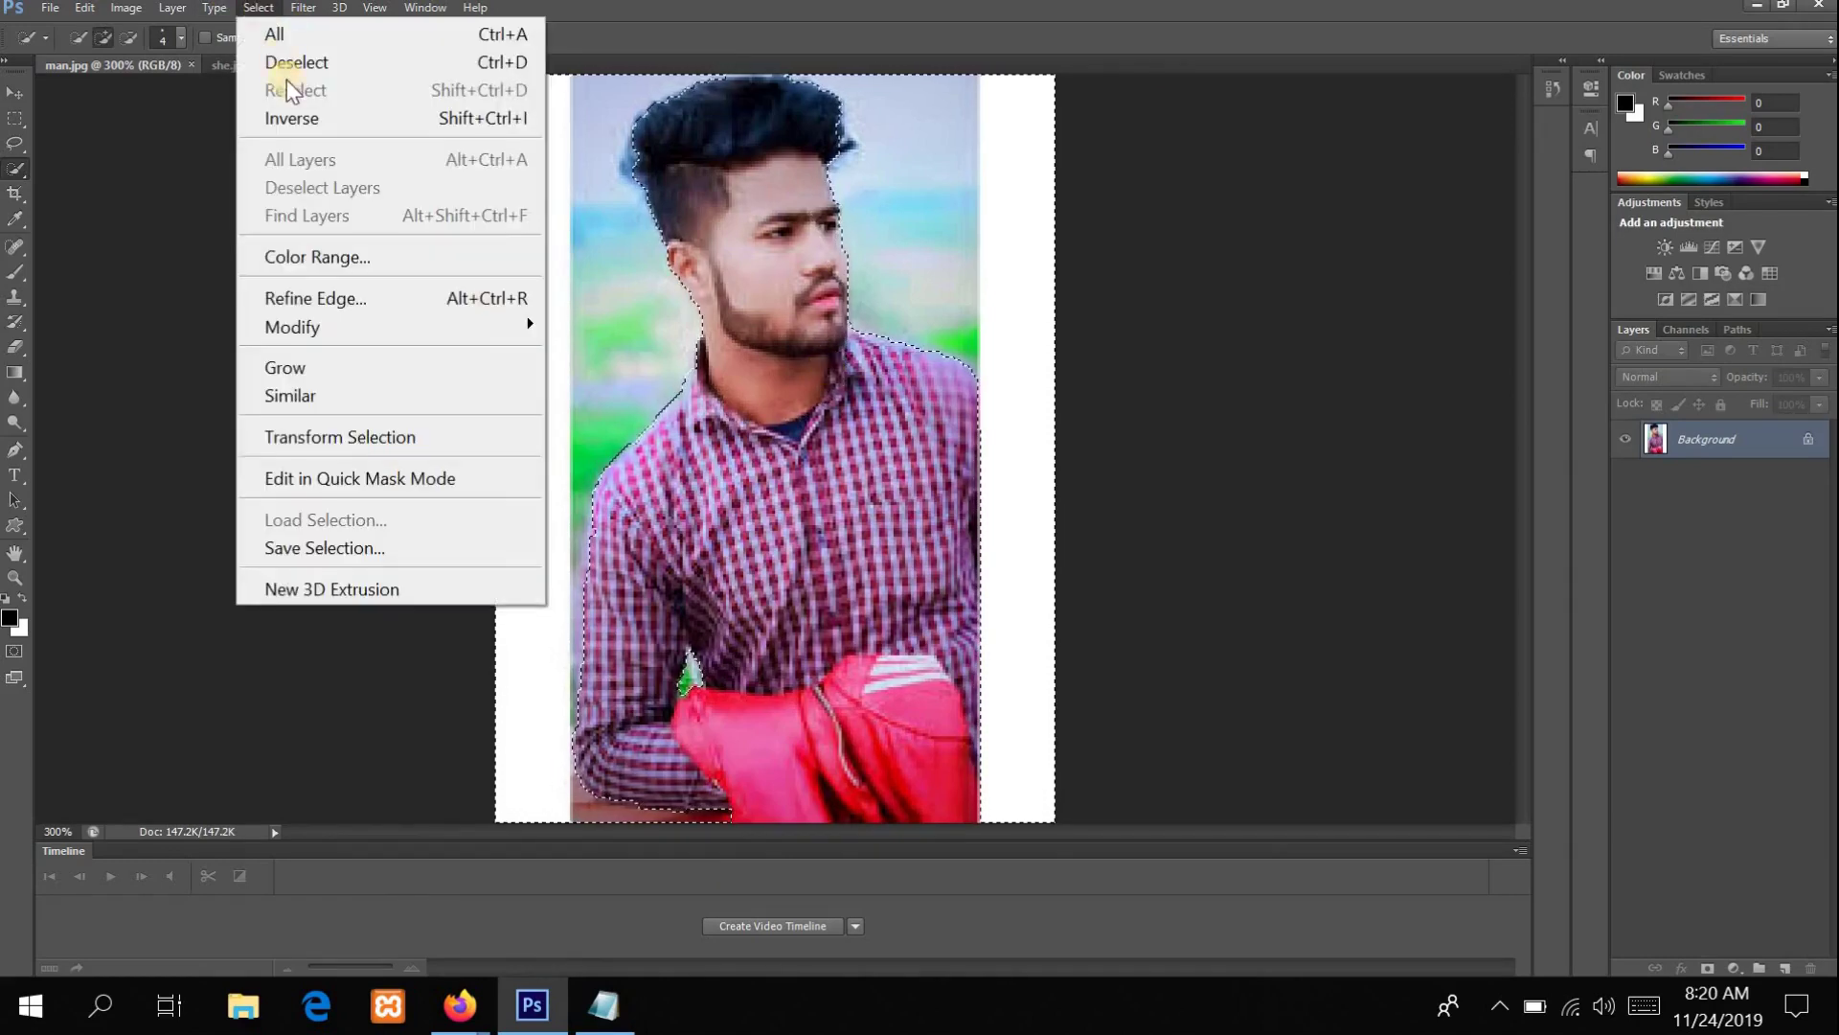
{"action": "left_click", "coordinate": [296, 115]}
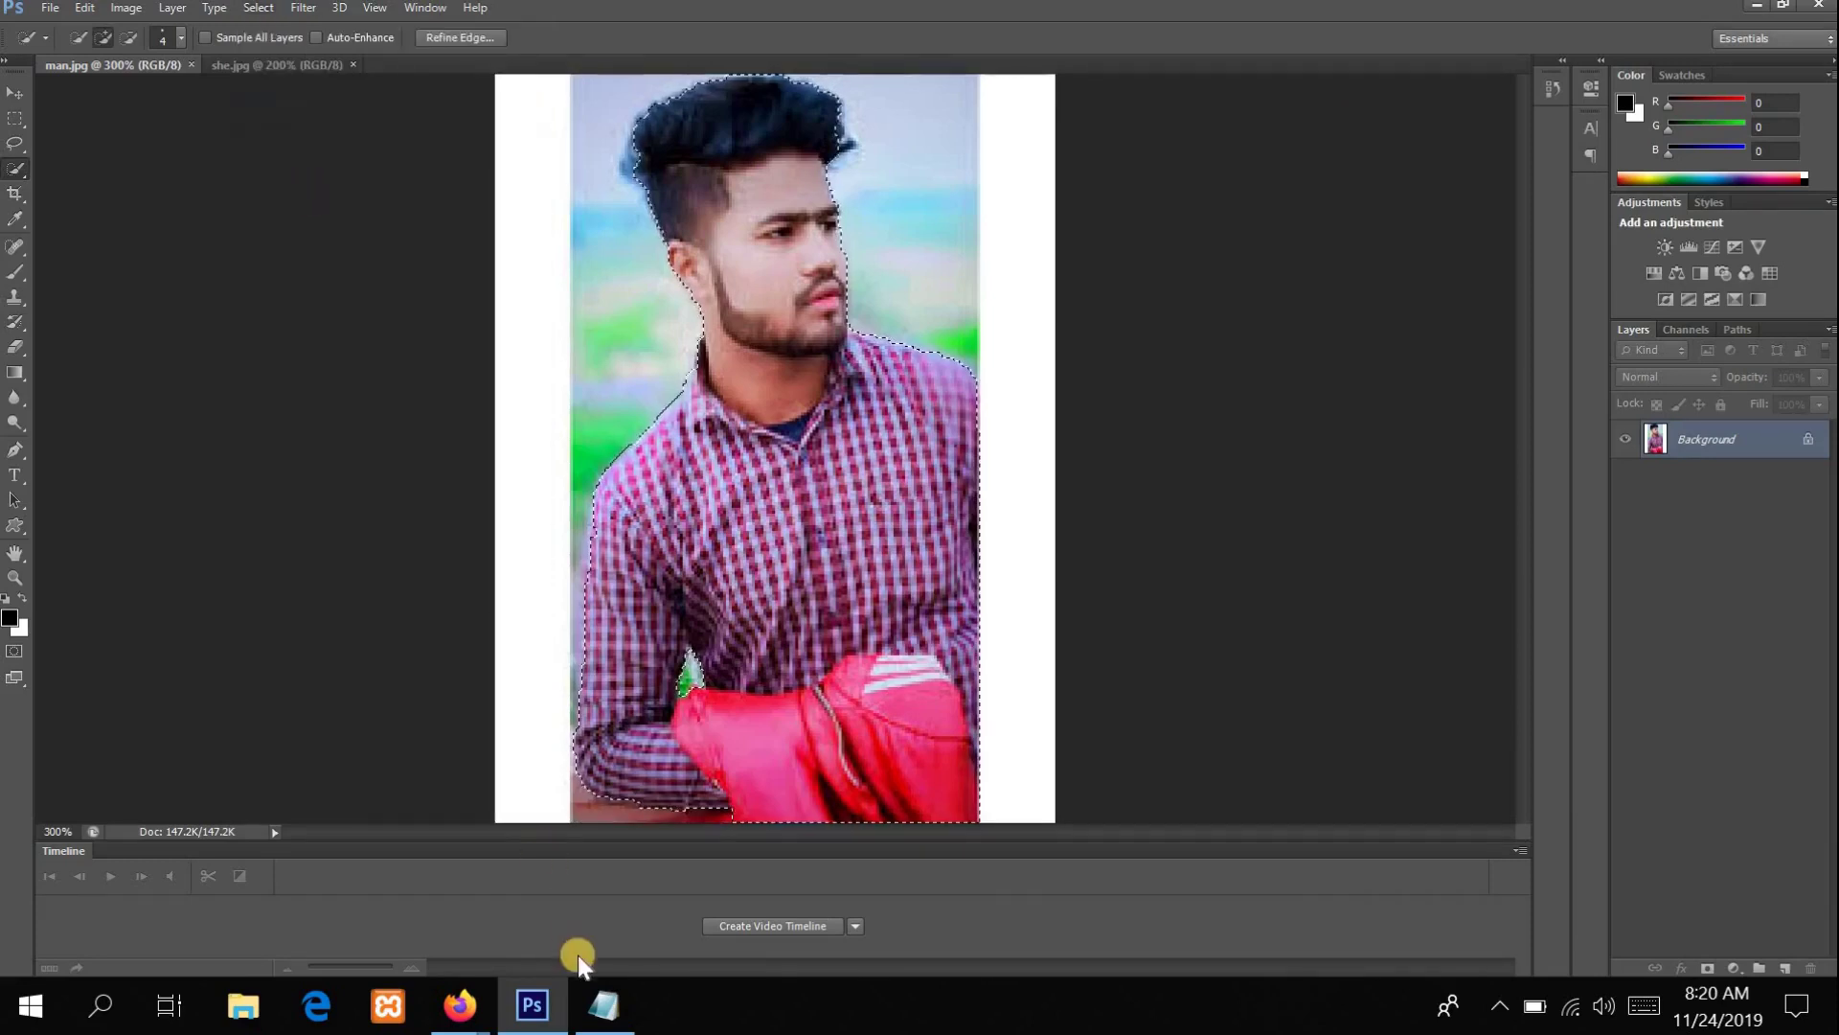
Step: Switch to Notepad, correct line 2.1 to read "Inverse select", and return to Photoshop
{"action": "left_click", "coordinate": [601, 1006]}
{"action": "double_click", "coordinate": [387, 534]}
{"action": "type", "text": "O"}
{"action": "key", "text": "BackSpace"}
{"action": "type", "text": "Inverse select"}
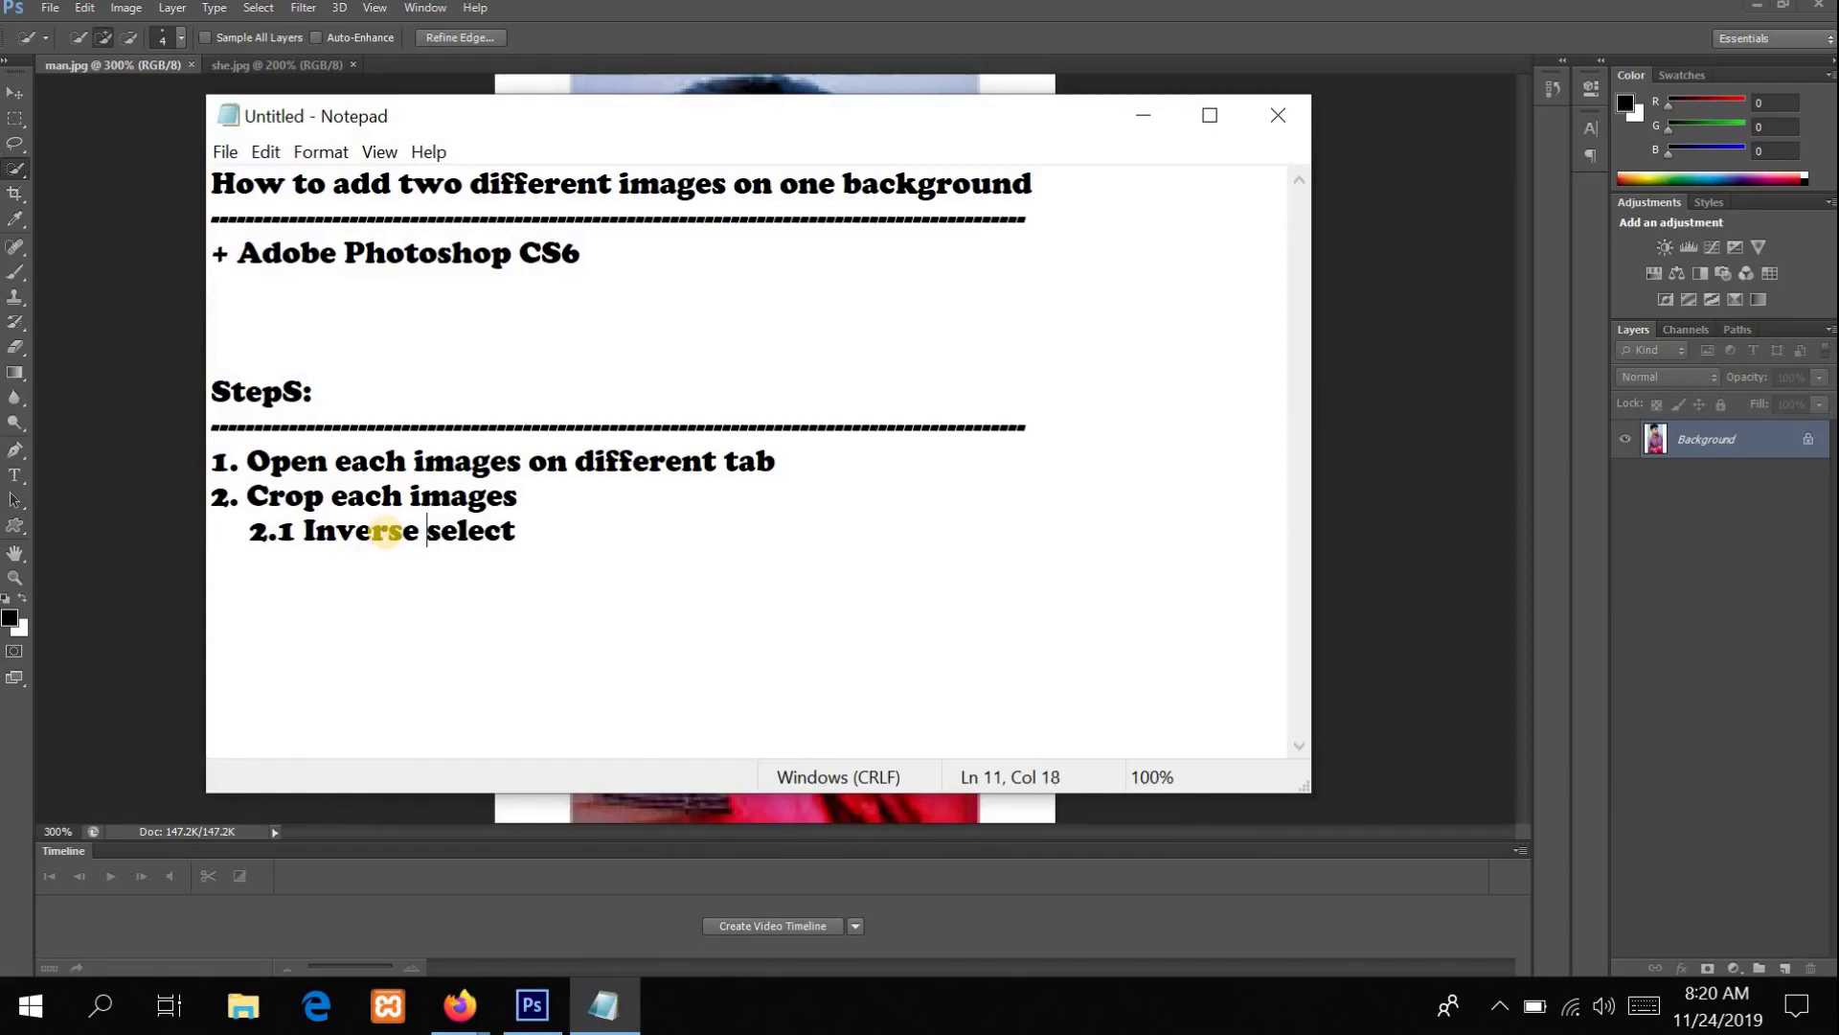
{"action": "left_click", "coordinate": [1144, 127]}
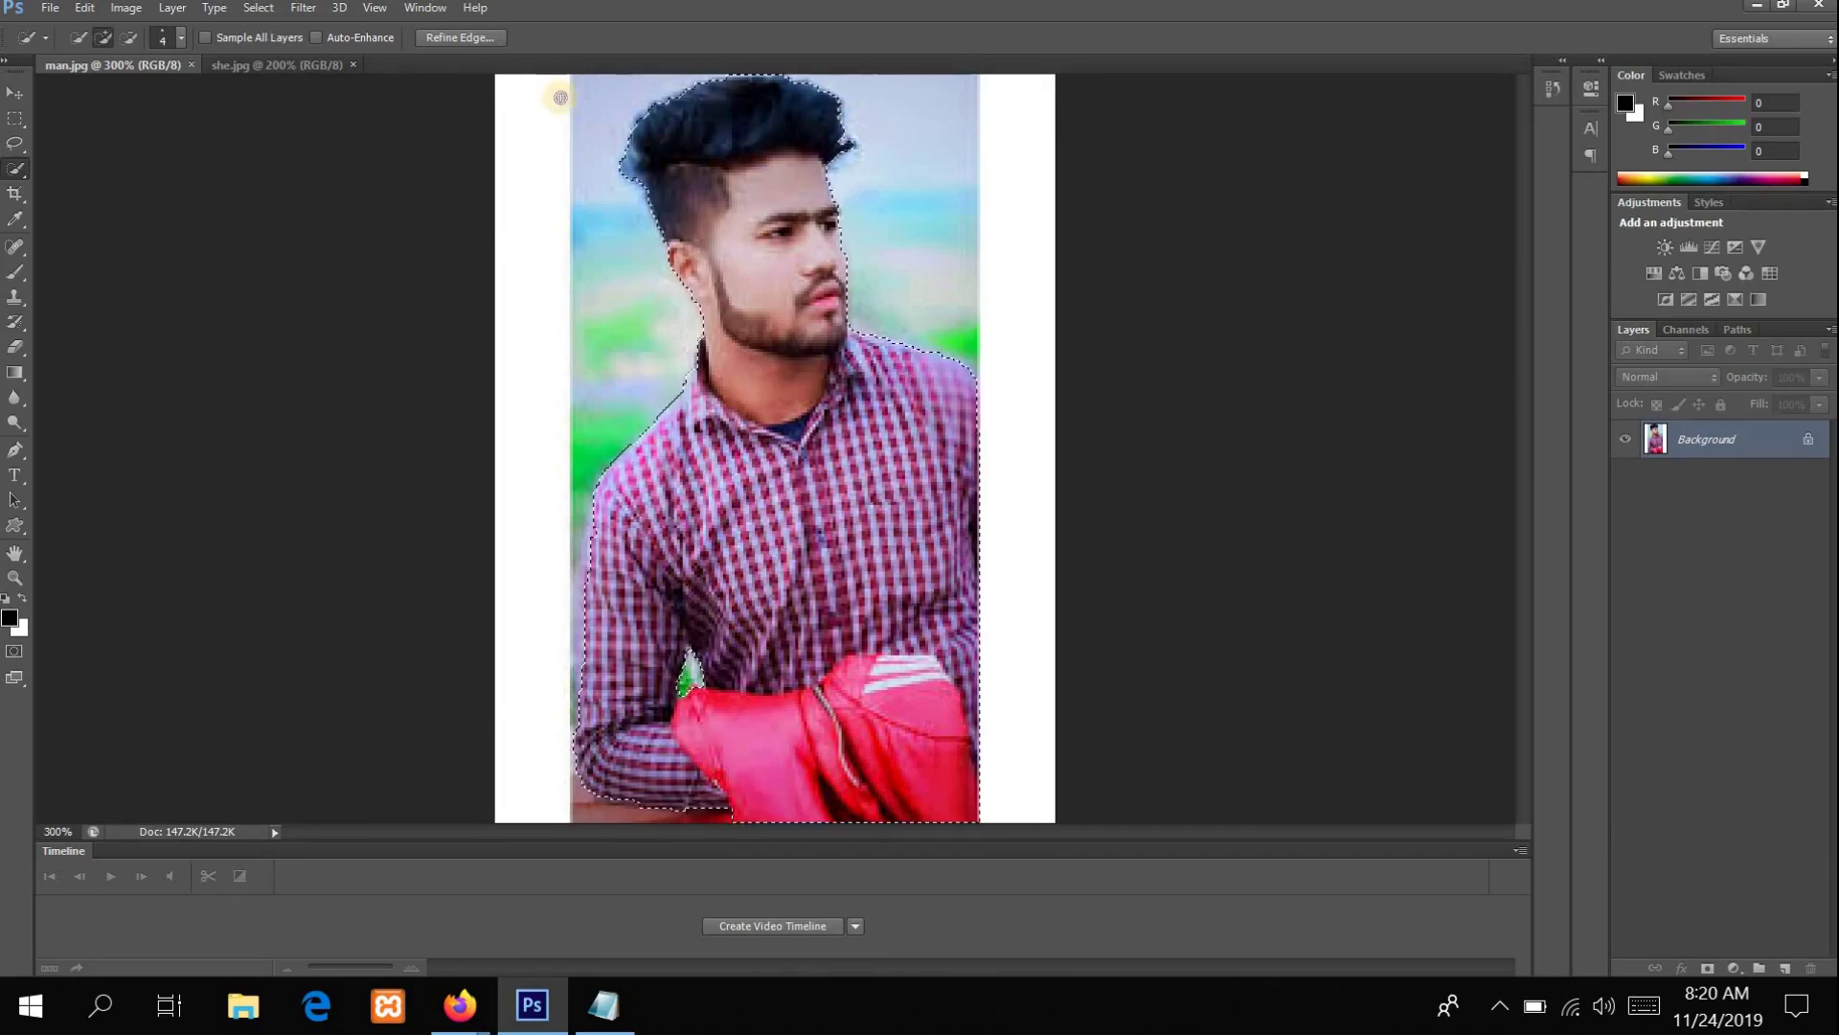
Step: In she.jpg, select the grey background around the woman with the Quick Selection Tool, and invert the selection
{"action": "left_click", "coordinate": [277, 62]}
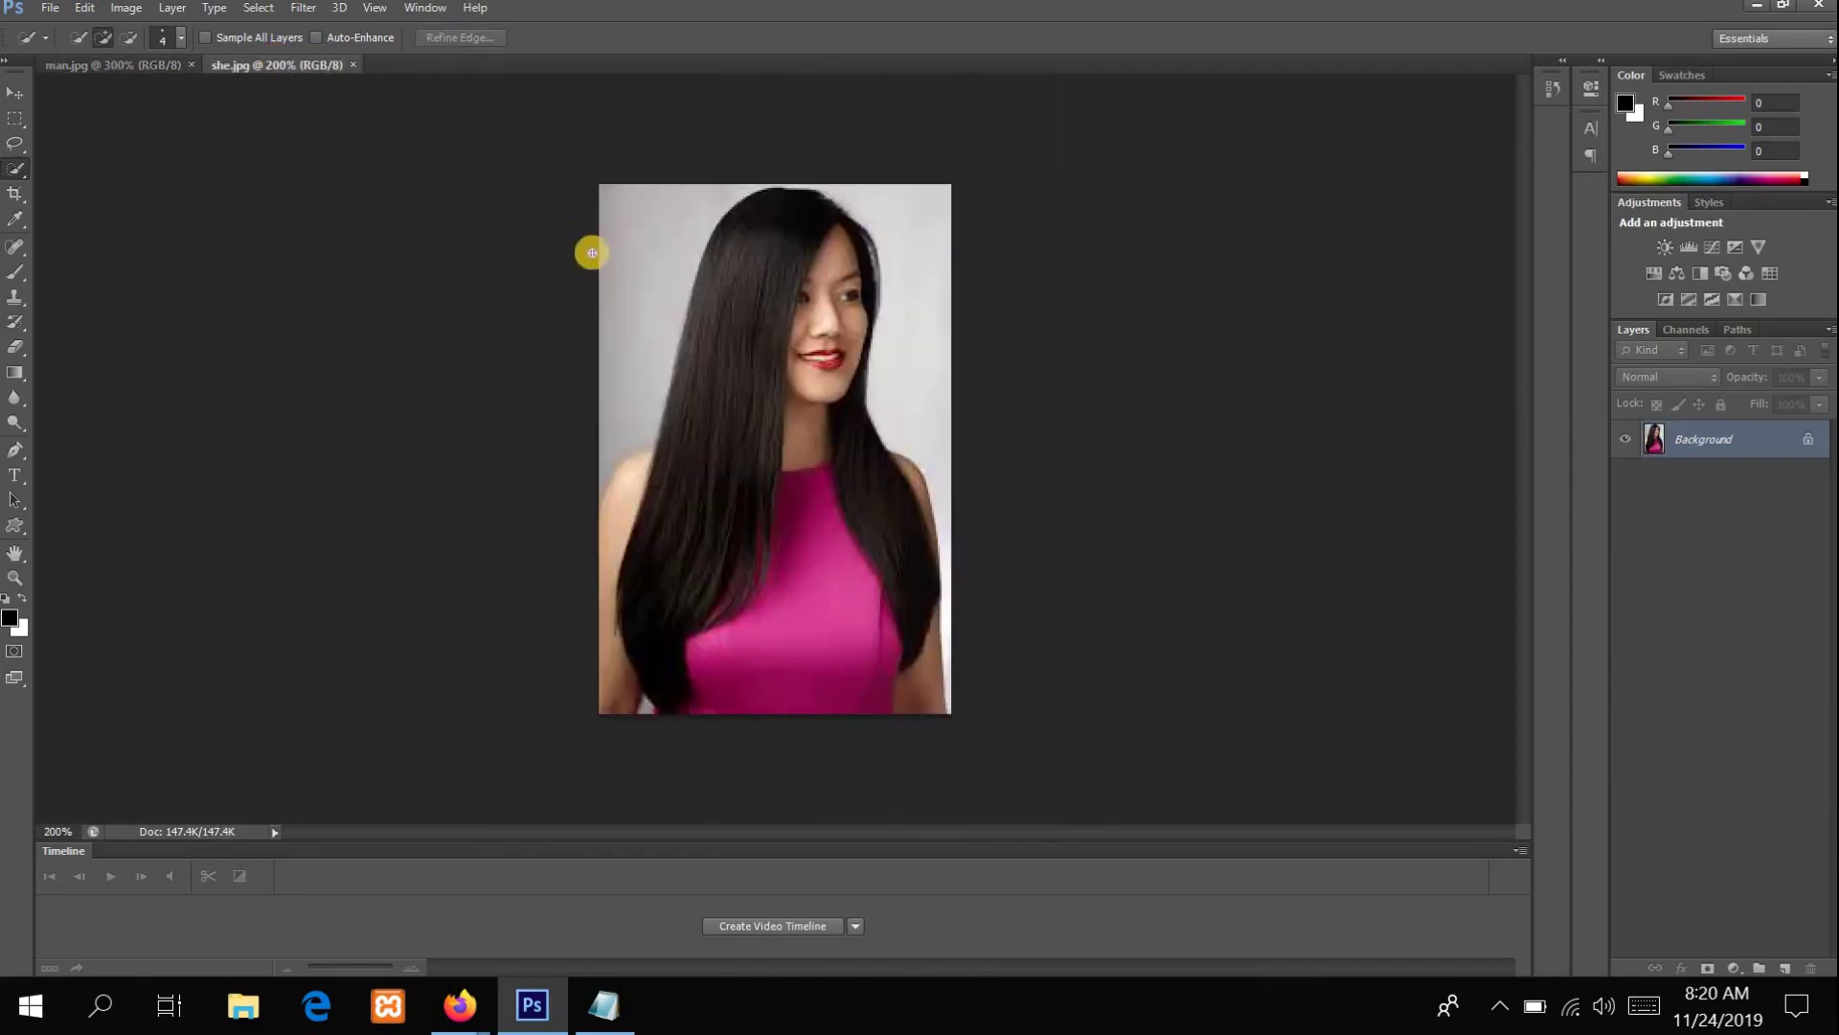
{"action": "left_click_drag", "start_coordinate": [624, 336], "coordinate": [694, 283]}
{"action": "left_click_drag", "start_coordinate": [882, 198], "coordinate": [911, 296]}
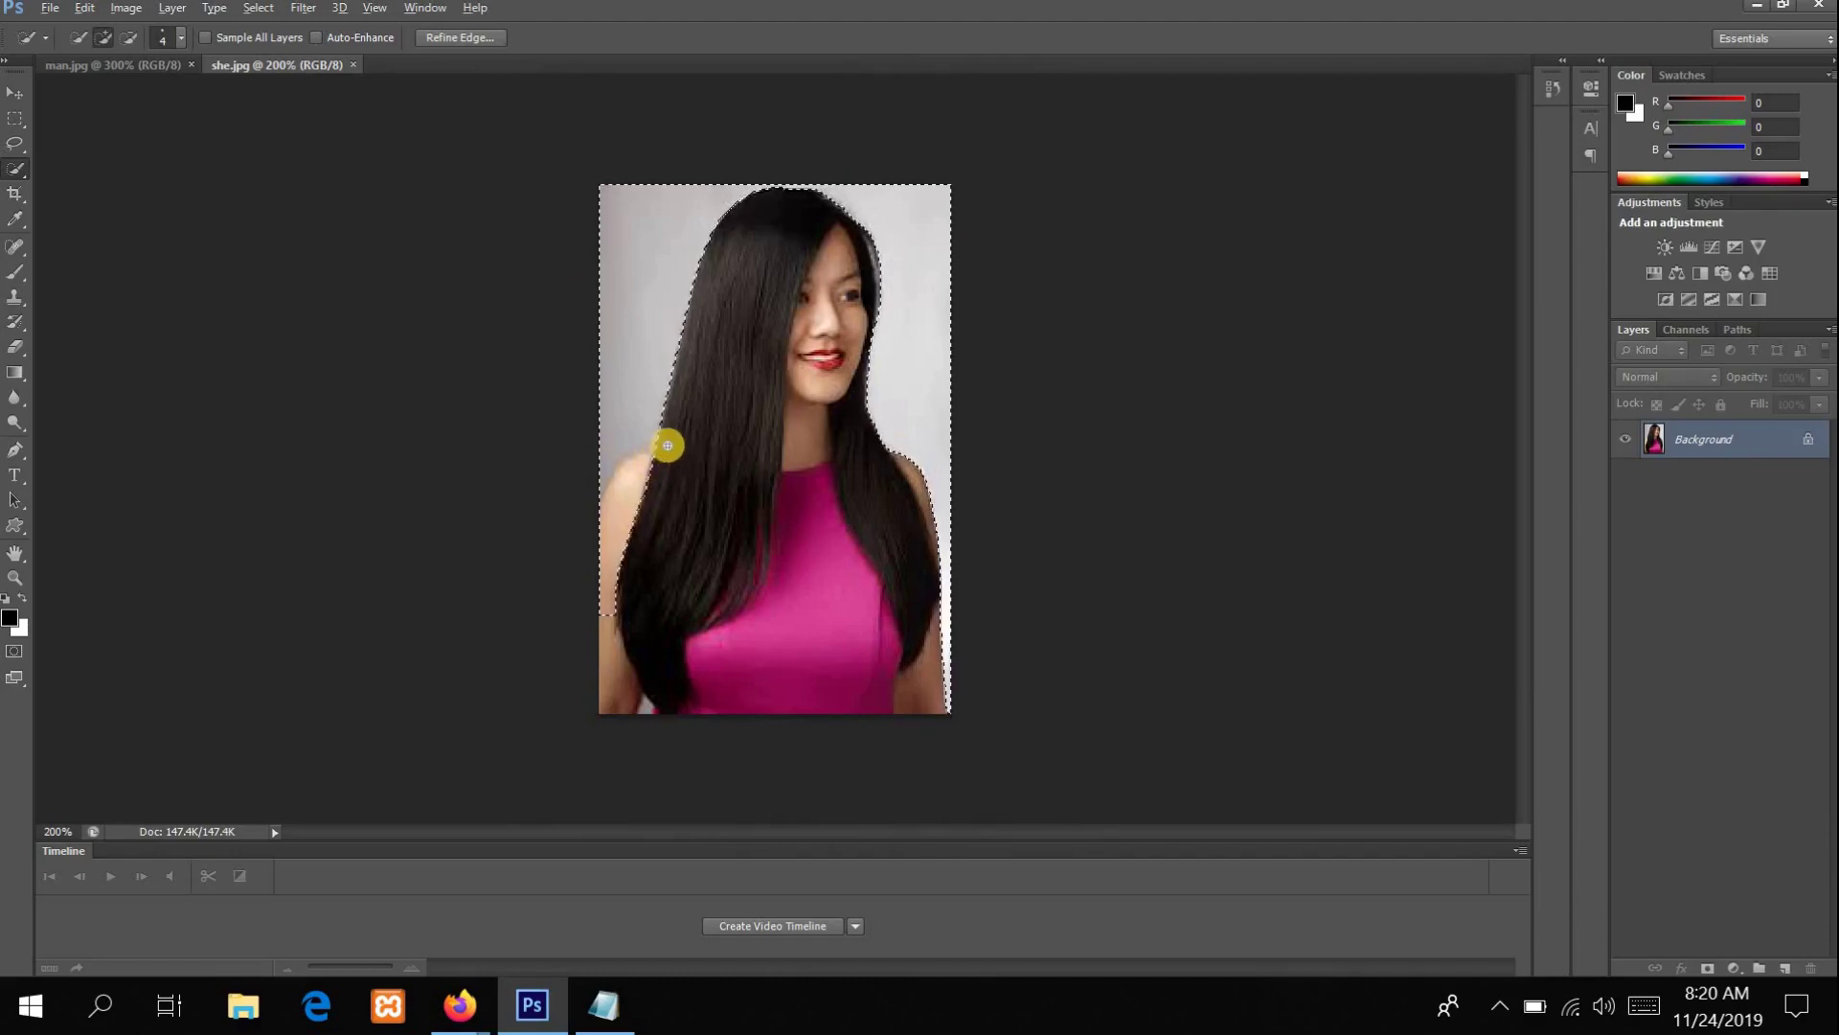
{"action": "left_click_drag", "start_coordinate": [618, 483], "coordinate": [599, 509]}
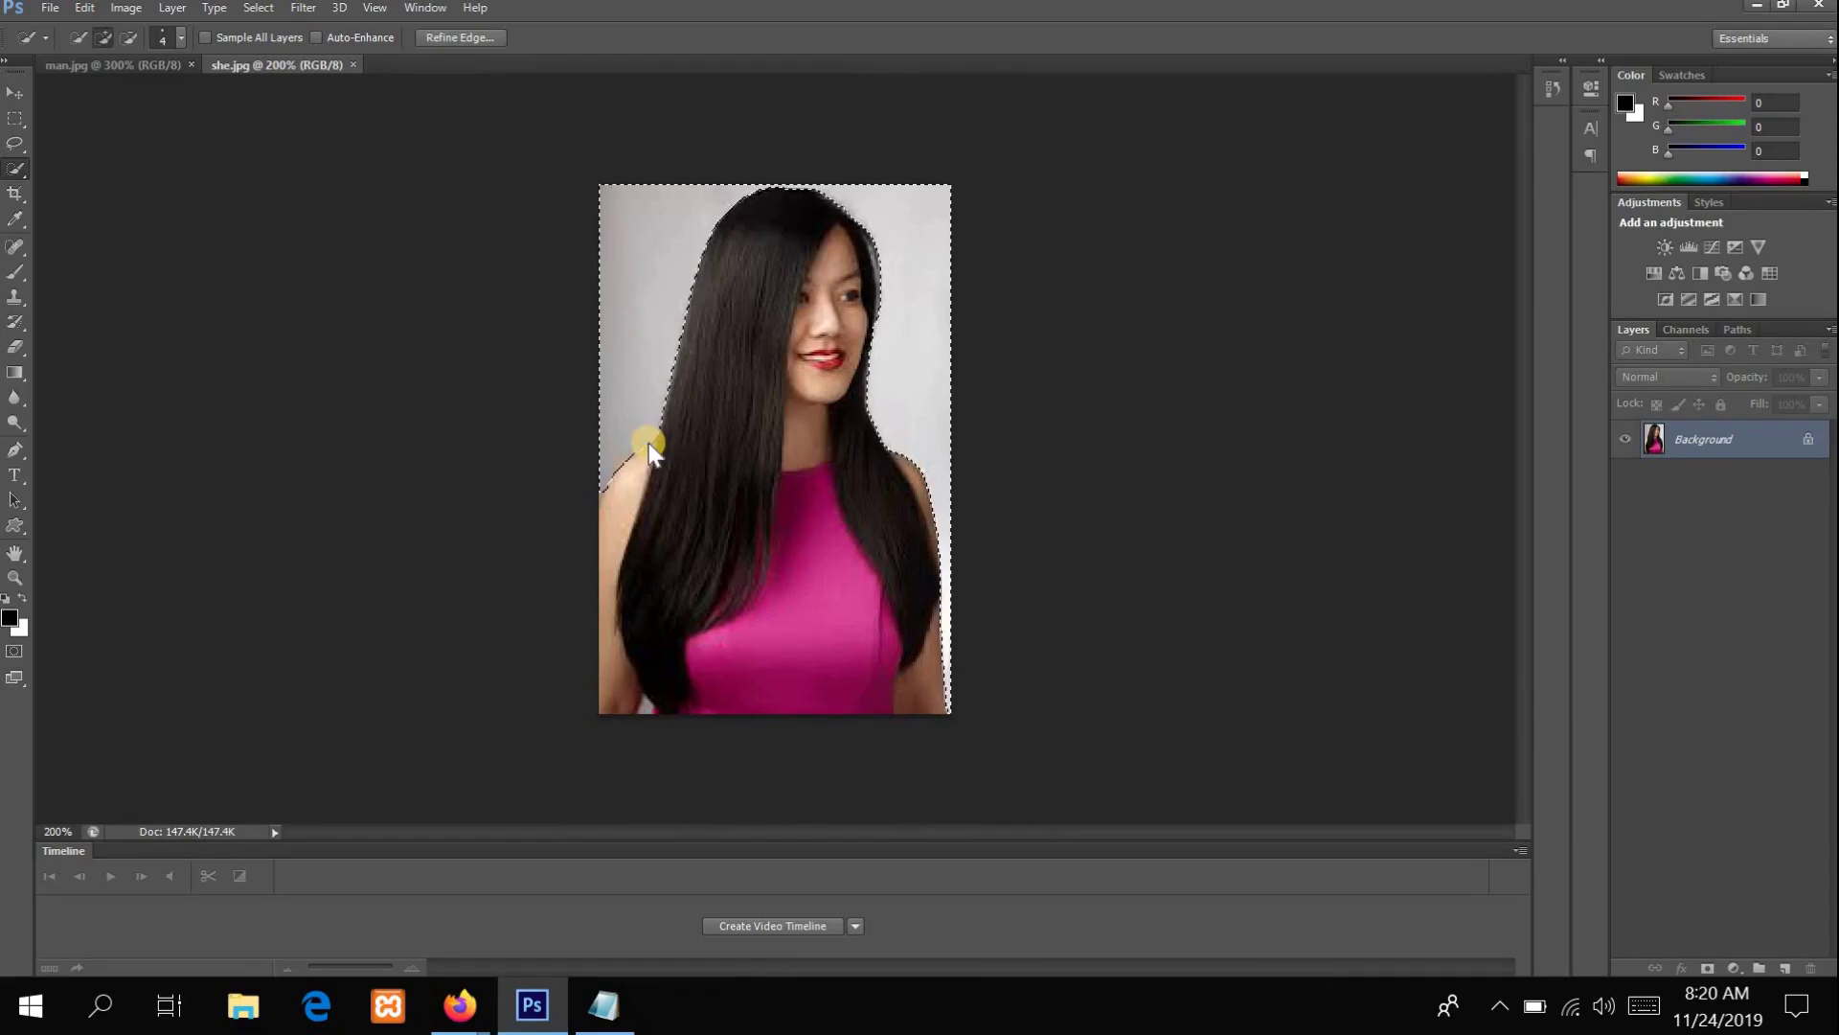
{"action": "left_click", "coordinate": [646, 710]}
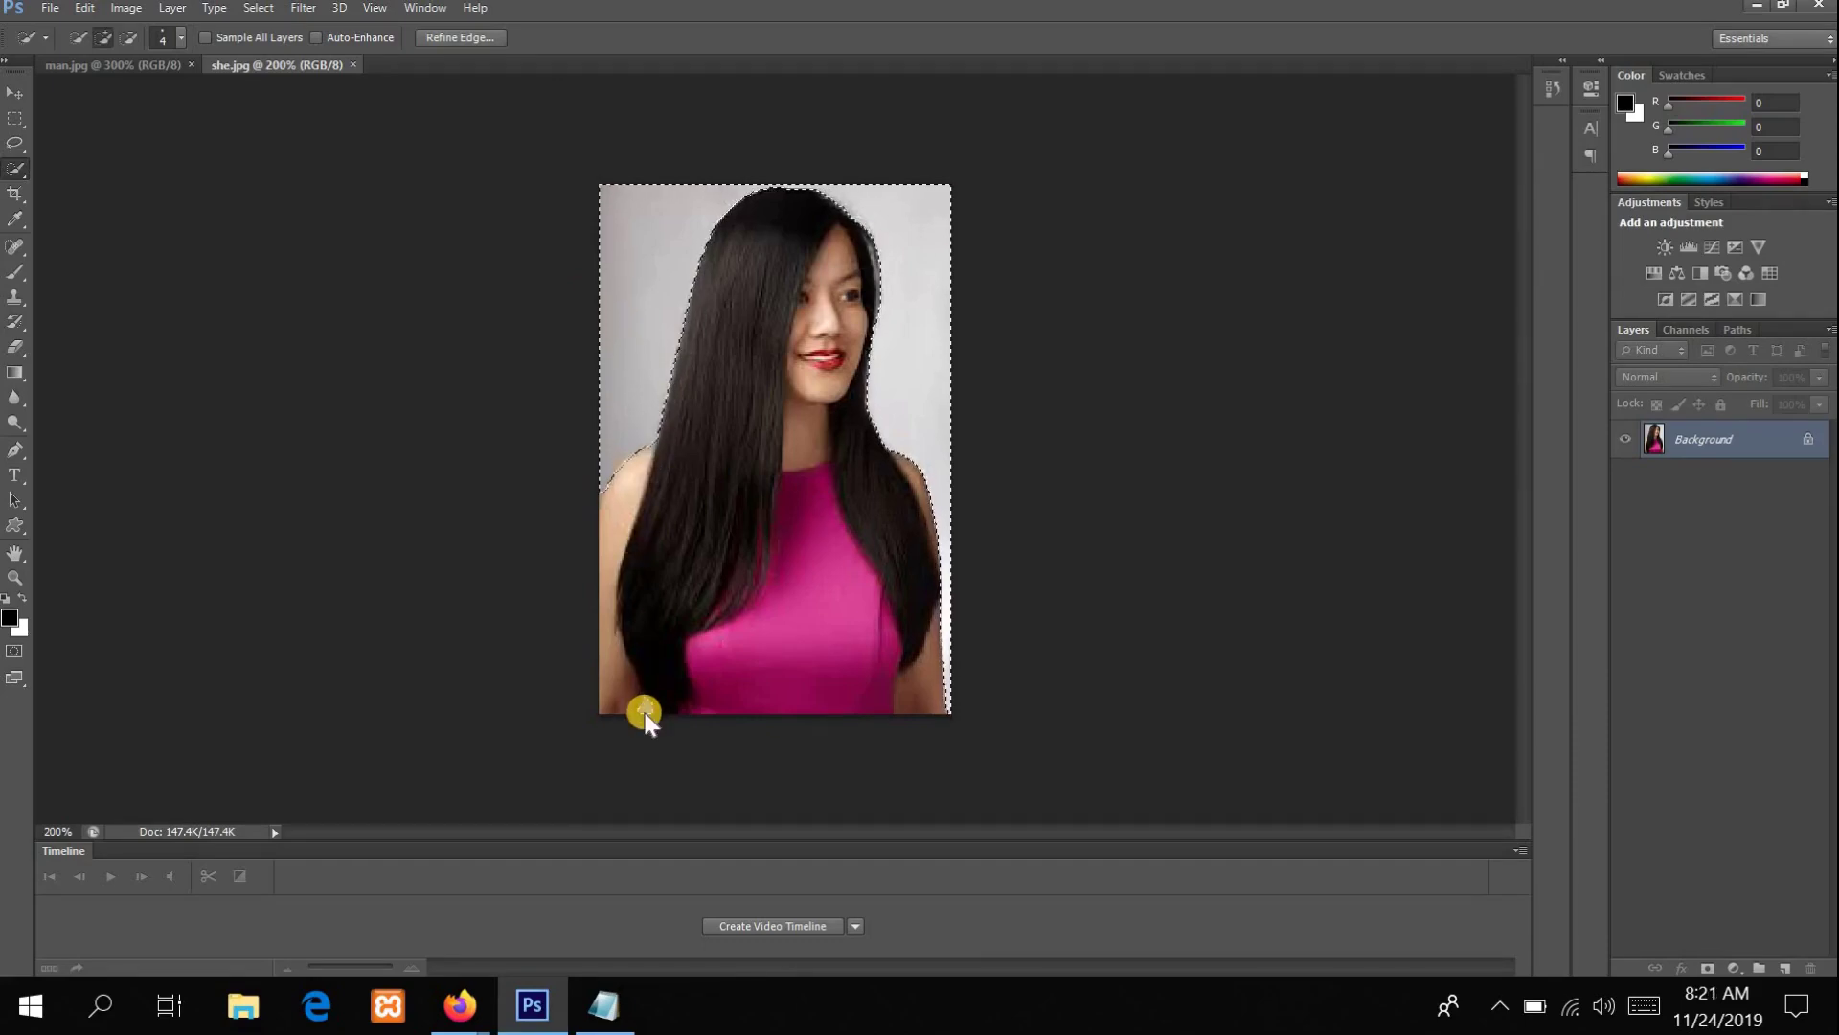
{"action": "left_click", "coordinate": [265, 5]}
{"action": "left_click", "coordinate": [291, 116]}
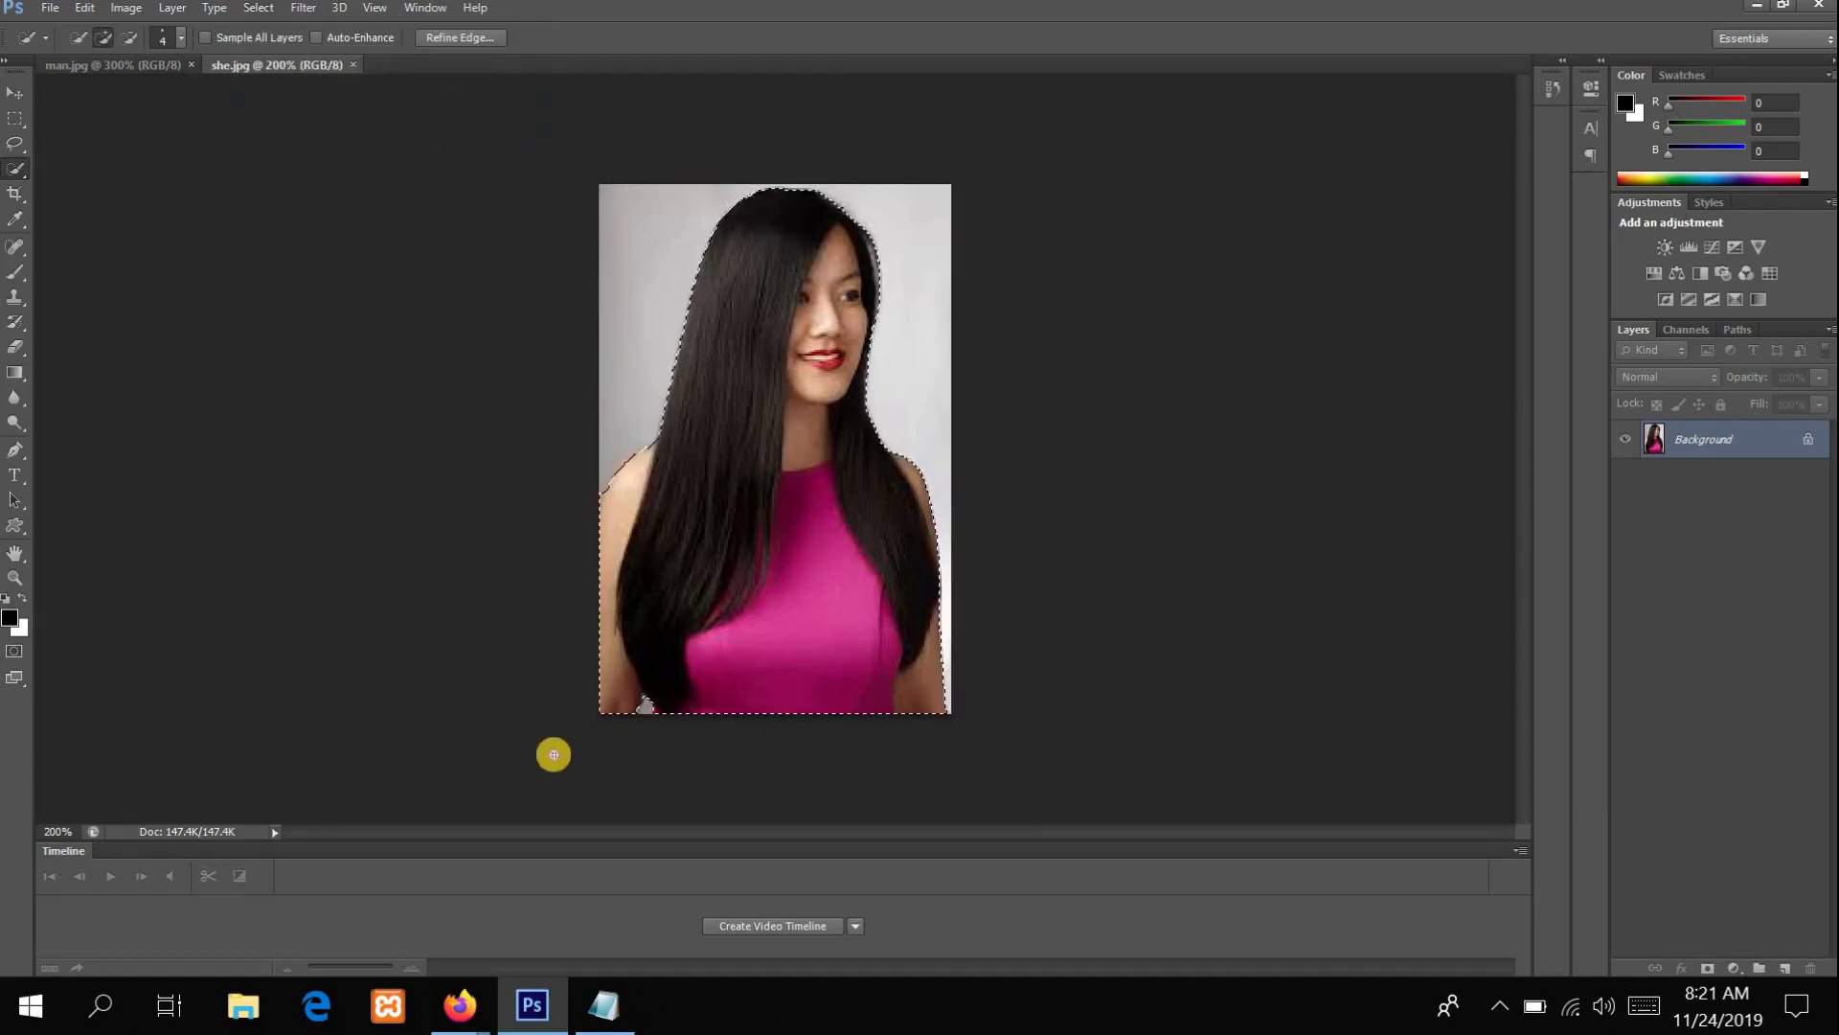
Step: Switch to Notepad, add the line "3. Create a new image..... using A new tab, file", and return to Photoshop
{"action": "left_click", "coordinate": [602, 1021]}
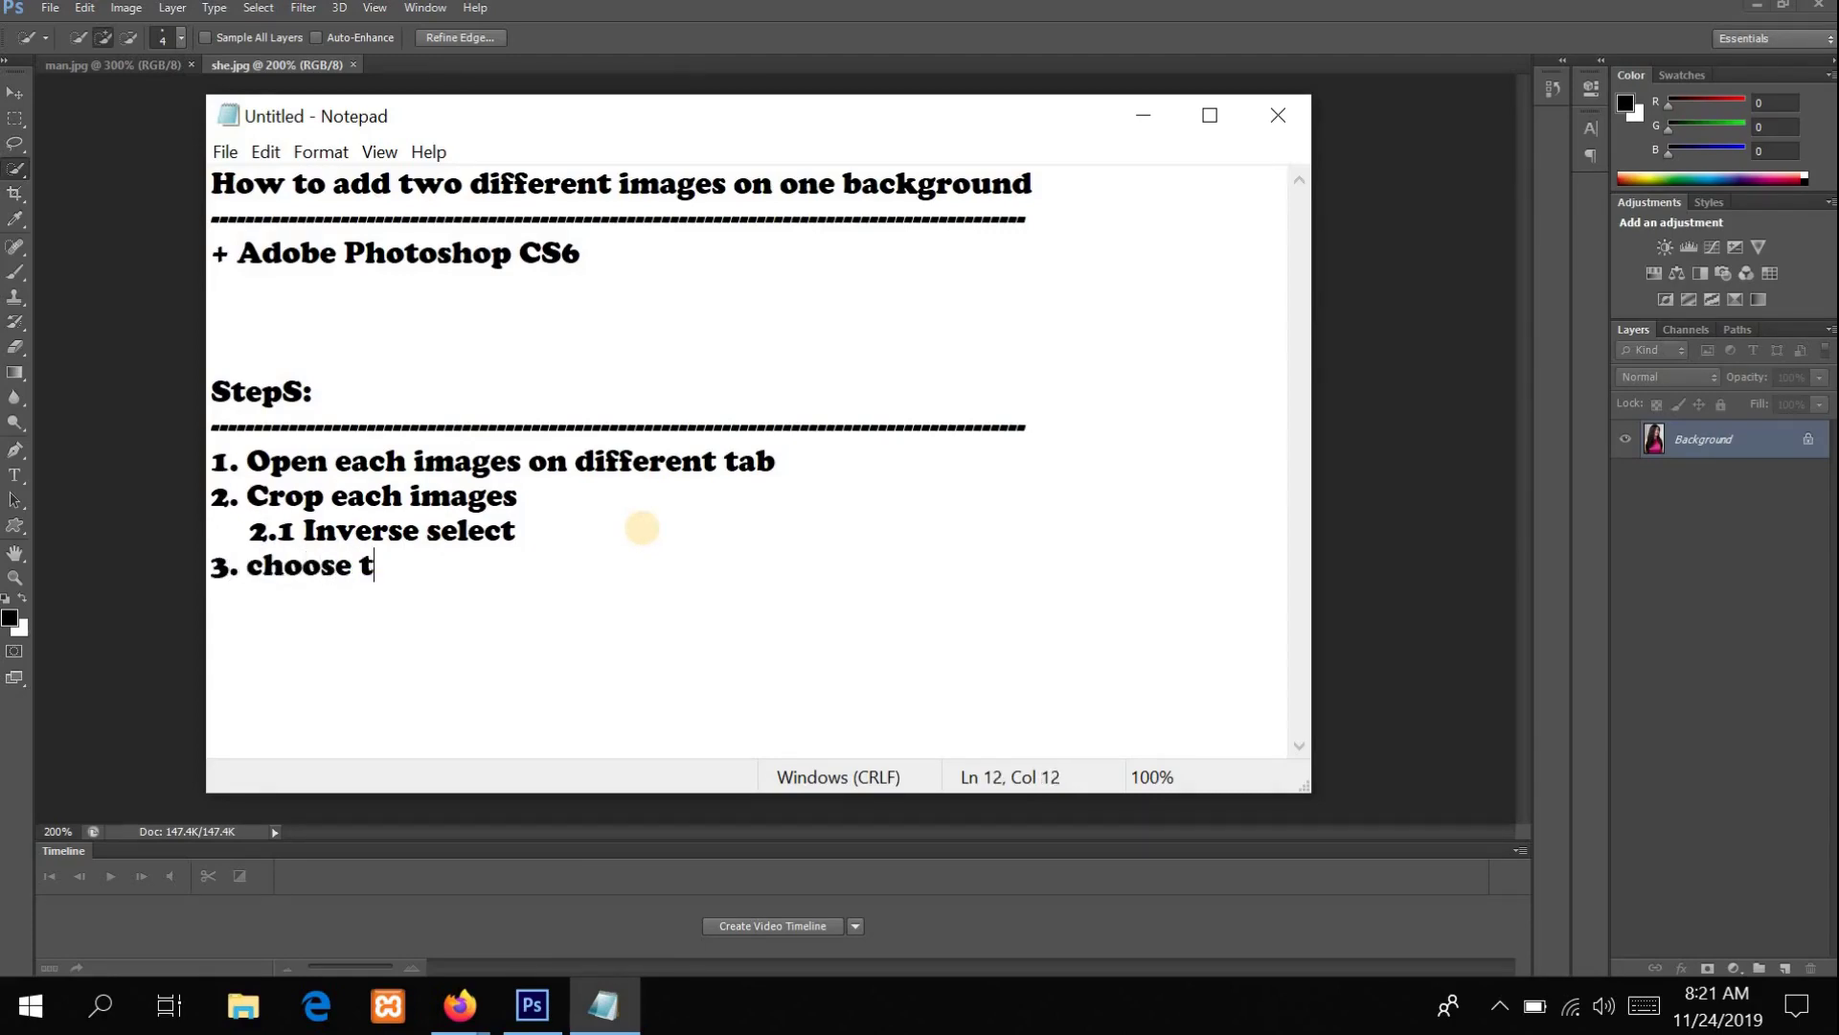
{"action": "type", "text": "he"}
{"action": "key", "text": "BackSpace"}
{"action": "key", "text": "BackSpace"}
{"action": "key", "text": "BackSpace"}
{"action": "key", "text": "BackSpace"}
{"action": "key", "text": "BackSpace"}
{"action": "key", "text": "BackSpace"}
{"action": "key", "text": "BackSpace"}
{"action": "key", "text": "BackSpace"}
{"action": "key", "text": "BackSpace"}
{"action": "key", "text": "BackSpace"}
{"action": "key", "text": "BackSpace"}
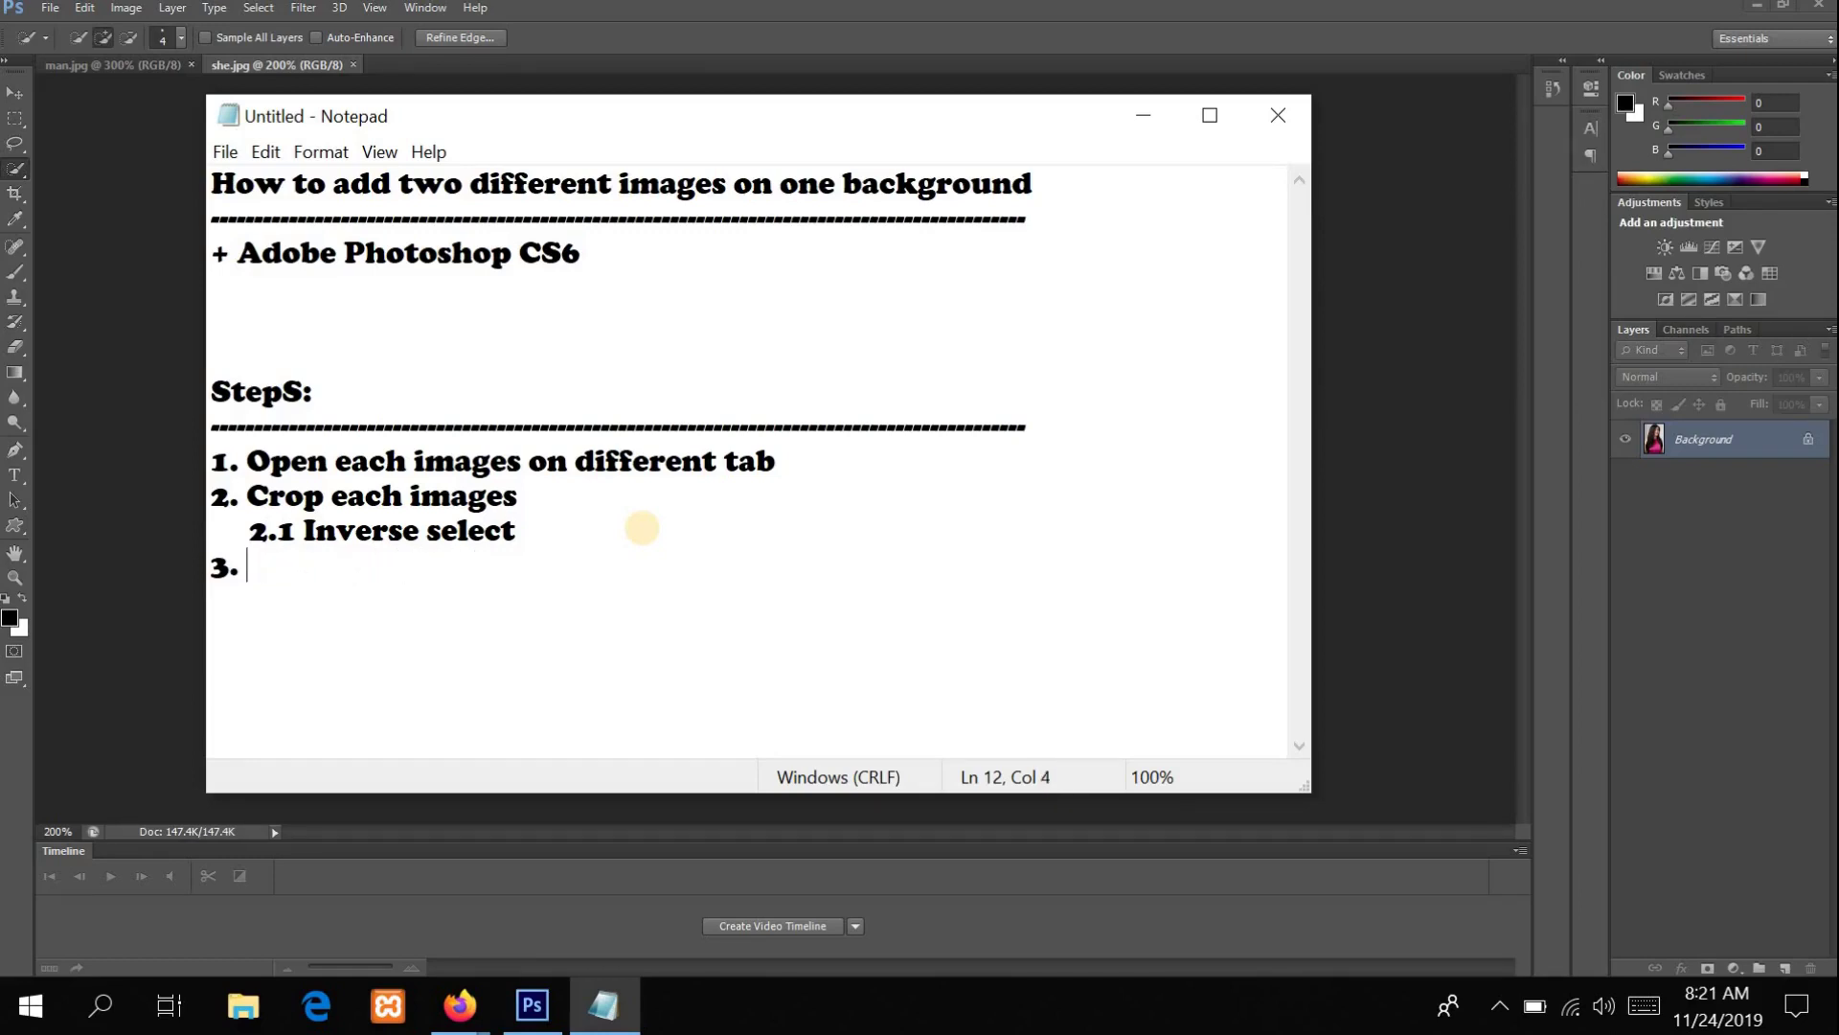
{"action": "type", "text": "Create a new image..... using A new tab, file"}
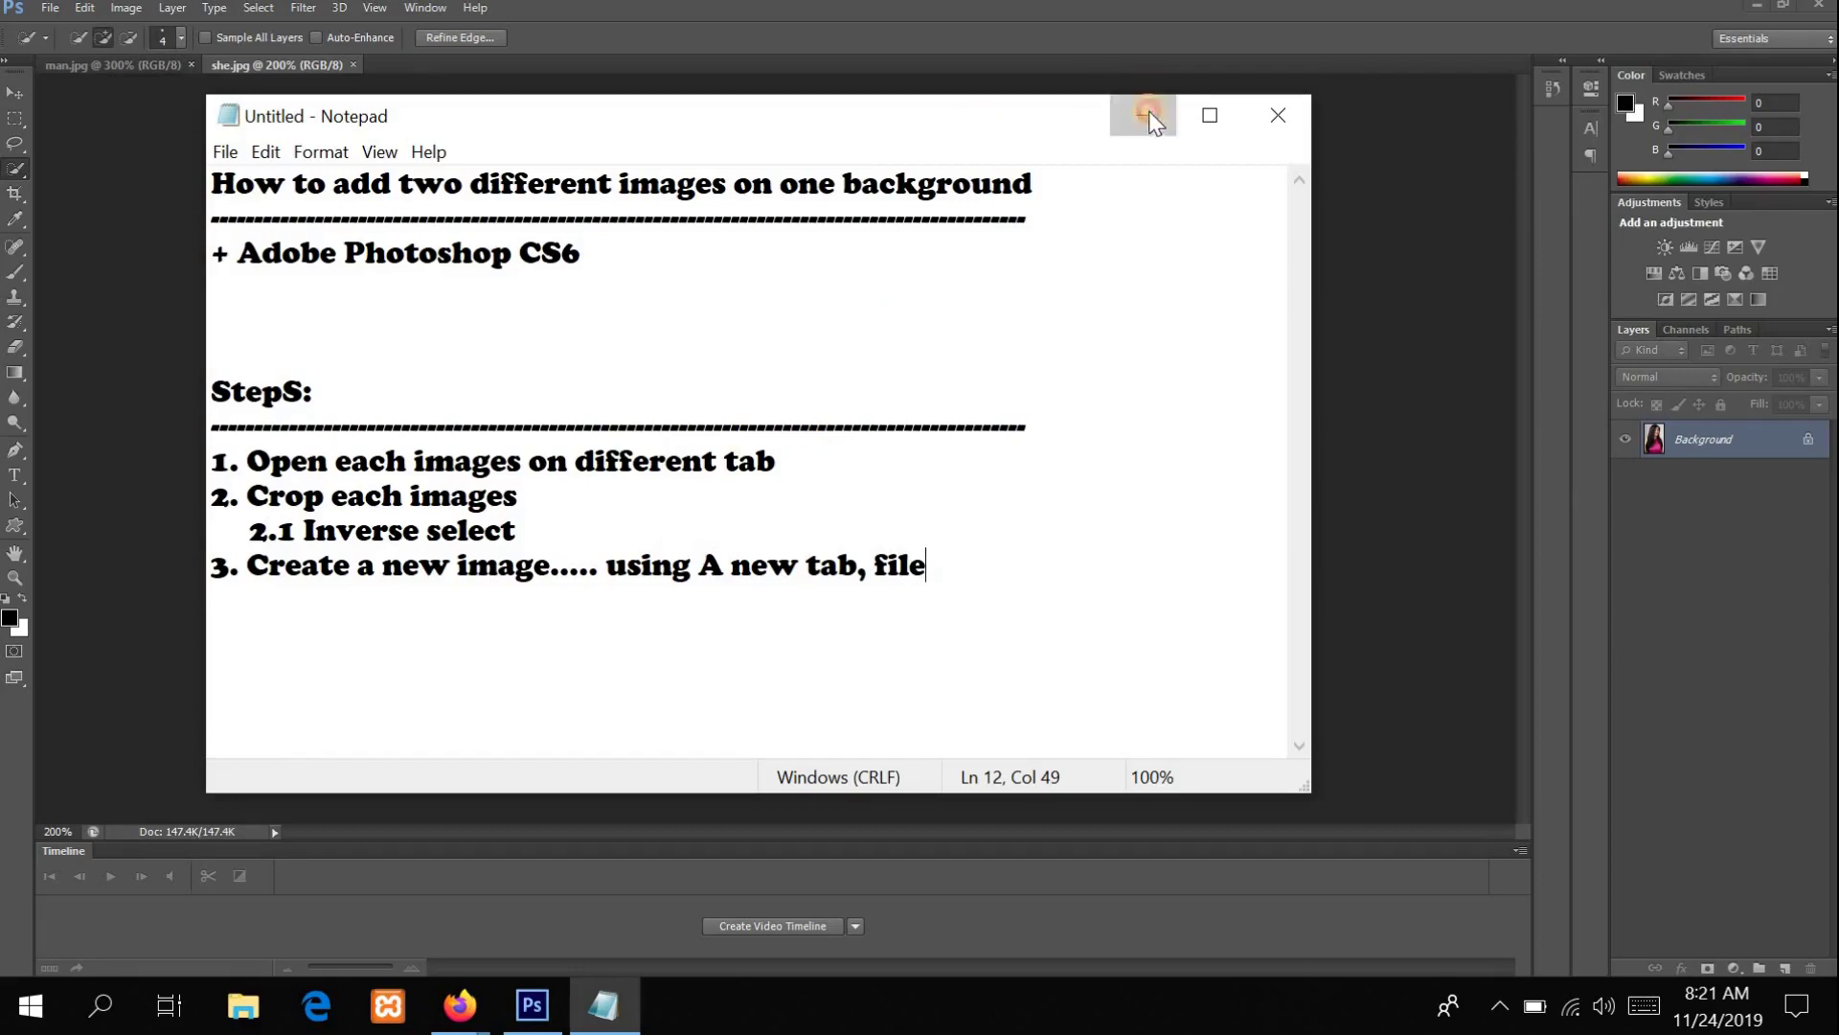
{"action": "left_click", "coordinate": [1149, 117]}
Step: Open the settings for a new document, add the line "4. choose a size," in Notepad, and return to Photoshop
{"action": "left_click", "coordinate": [48, 10]}
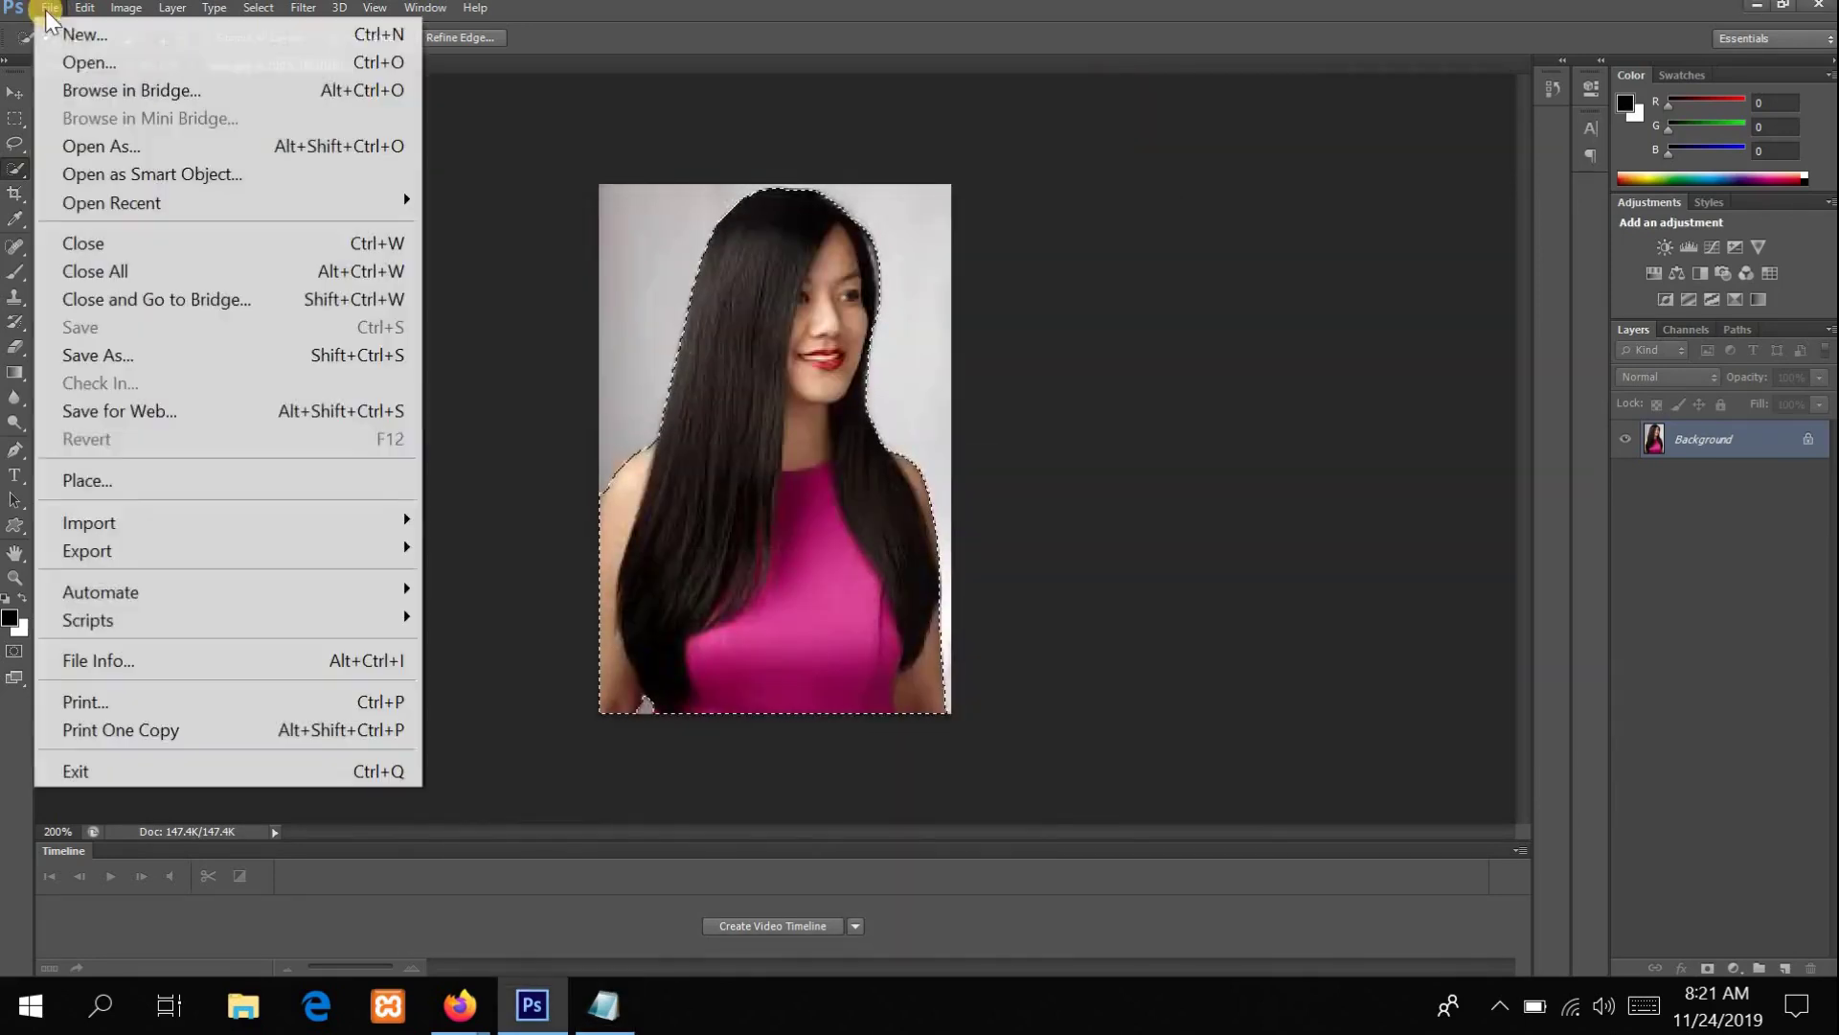
{"action": "left_click", "coordinate": [141, 38]}
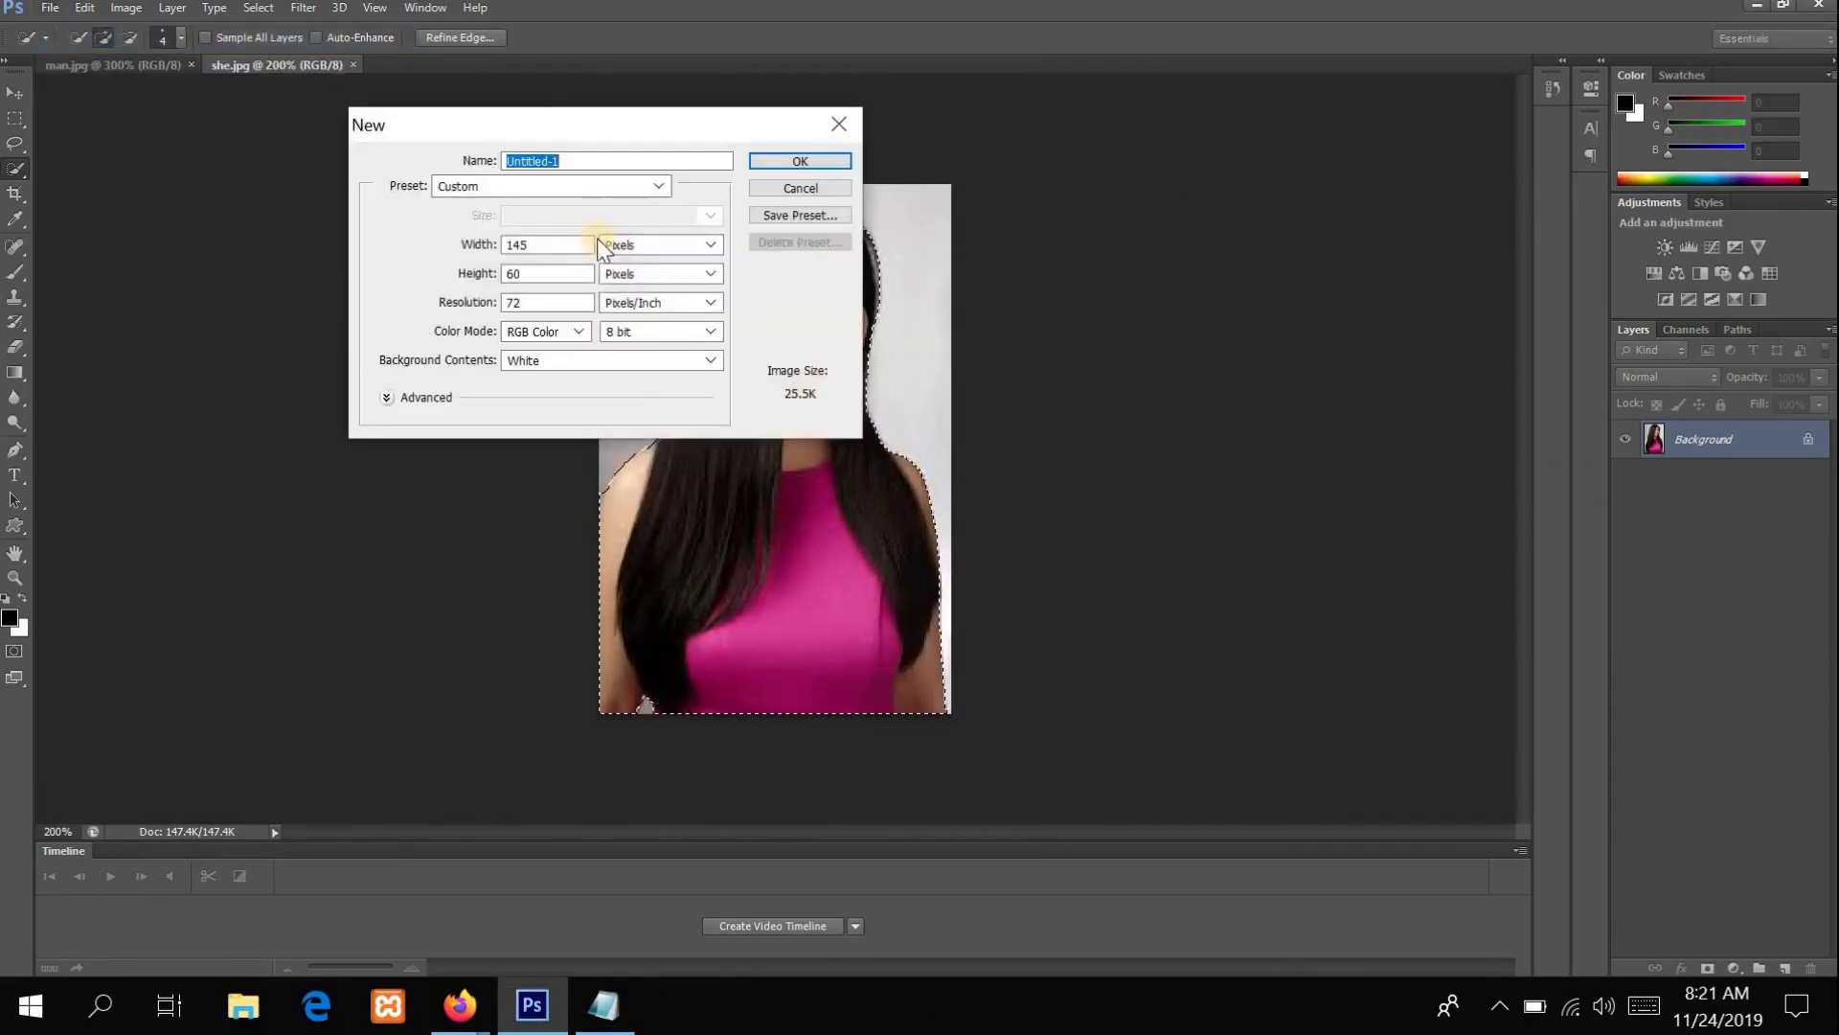
{"action": "left_click", "coordinate": [613, 1006]}
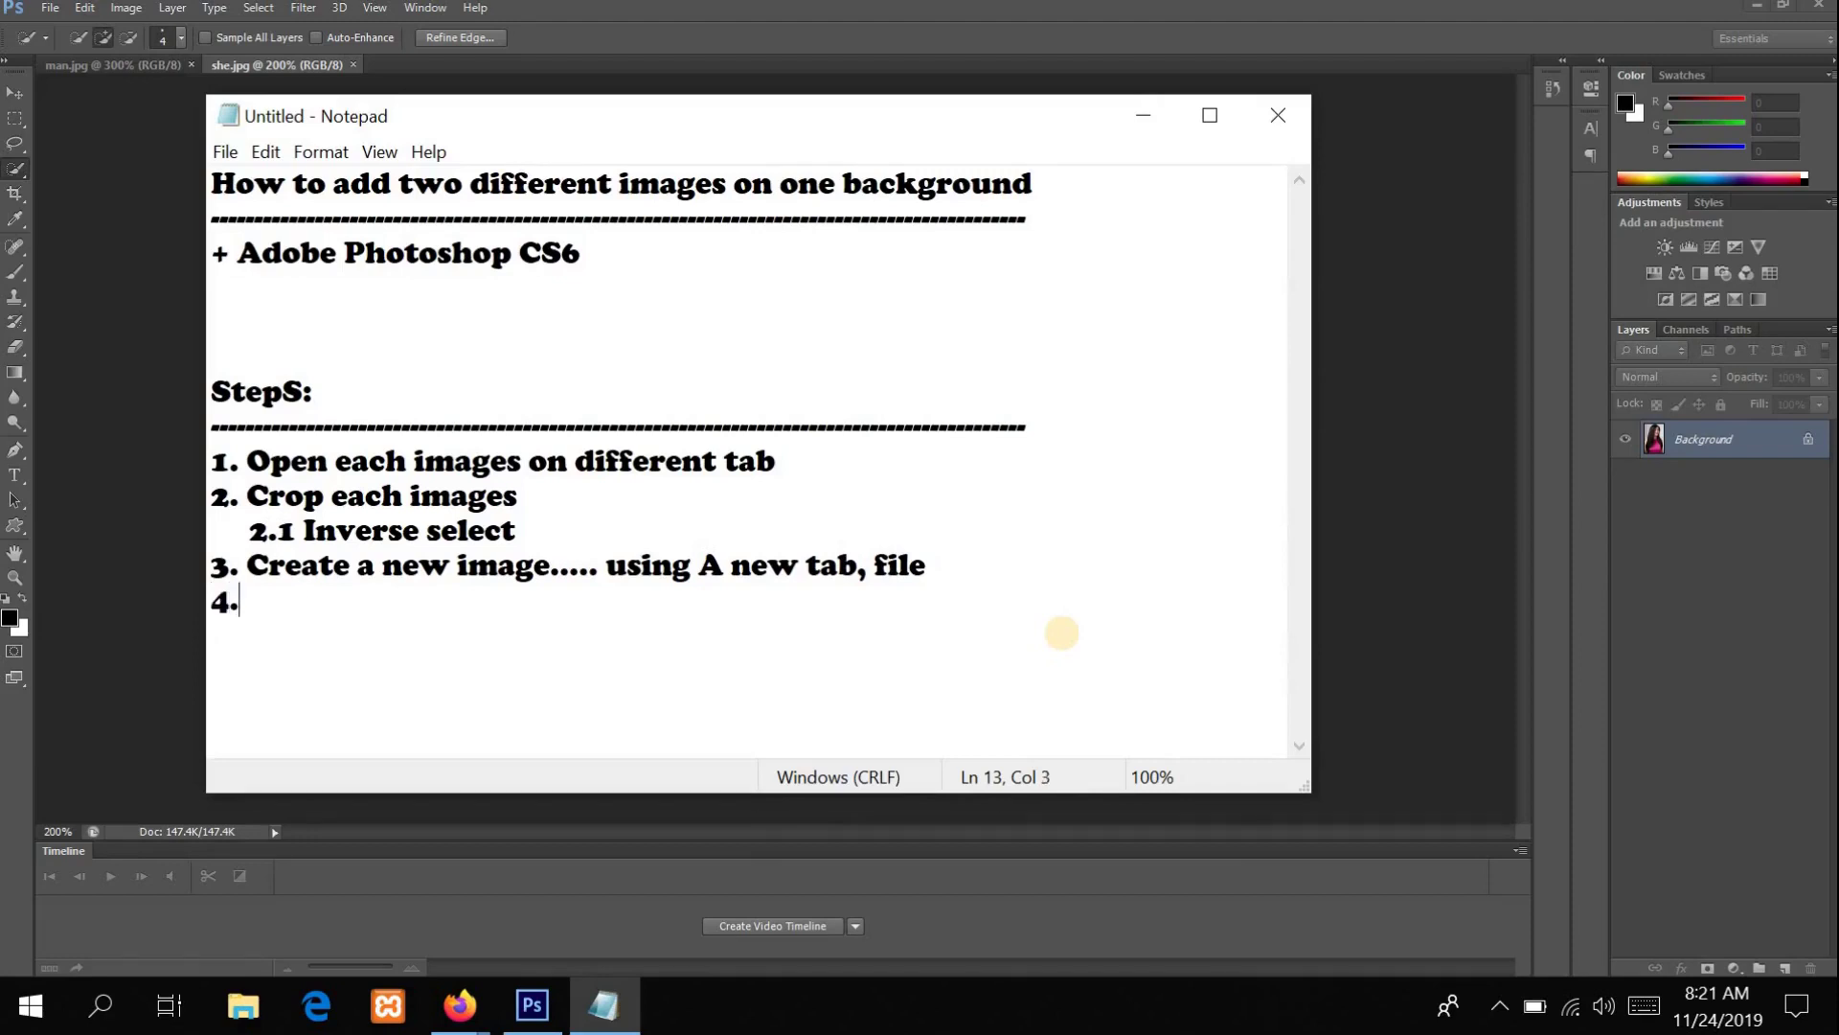
{"action": "type", "text": "4. chi"}
{"action": "key", "text": "BackSpace"}
{"action": "type", "text": "oose a size,"}
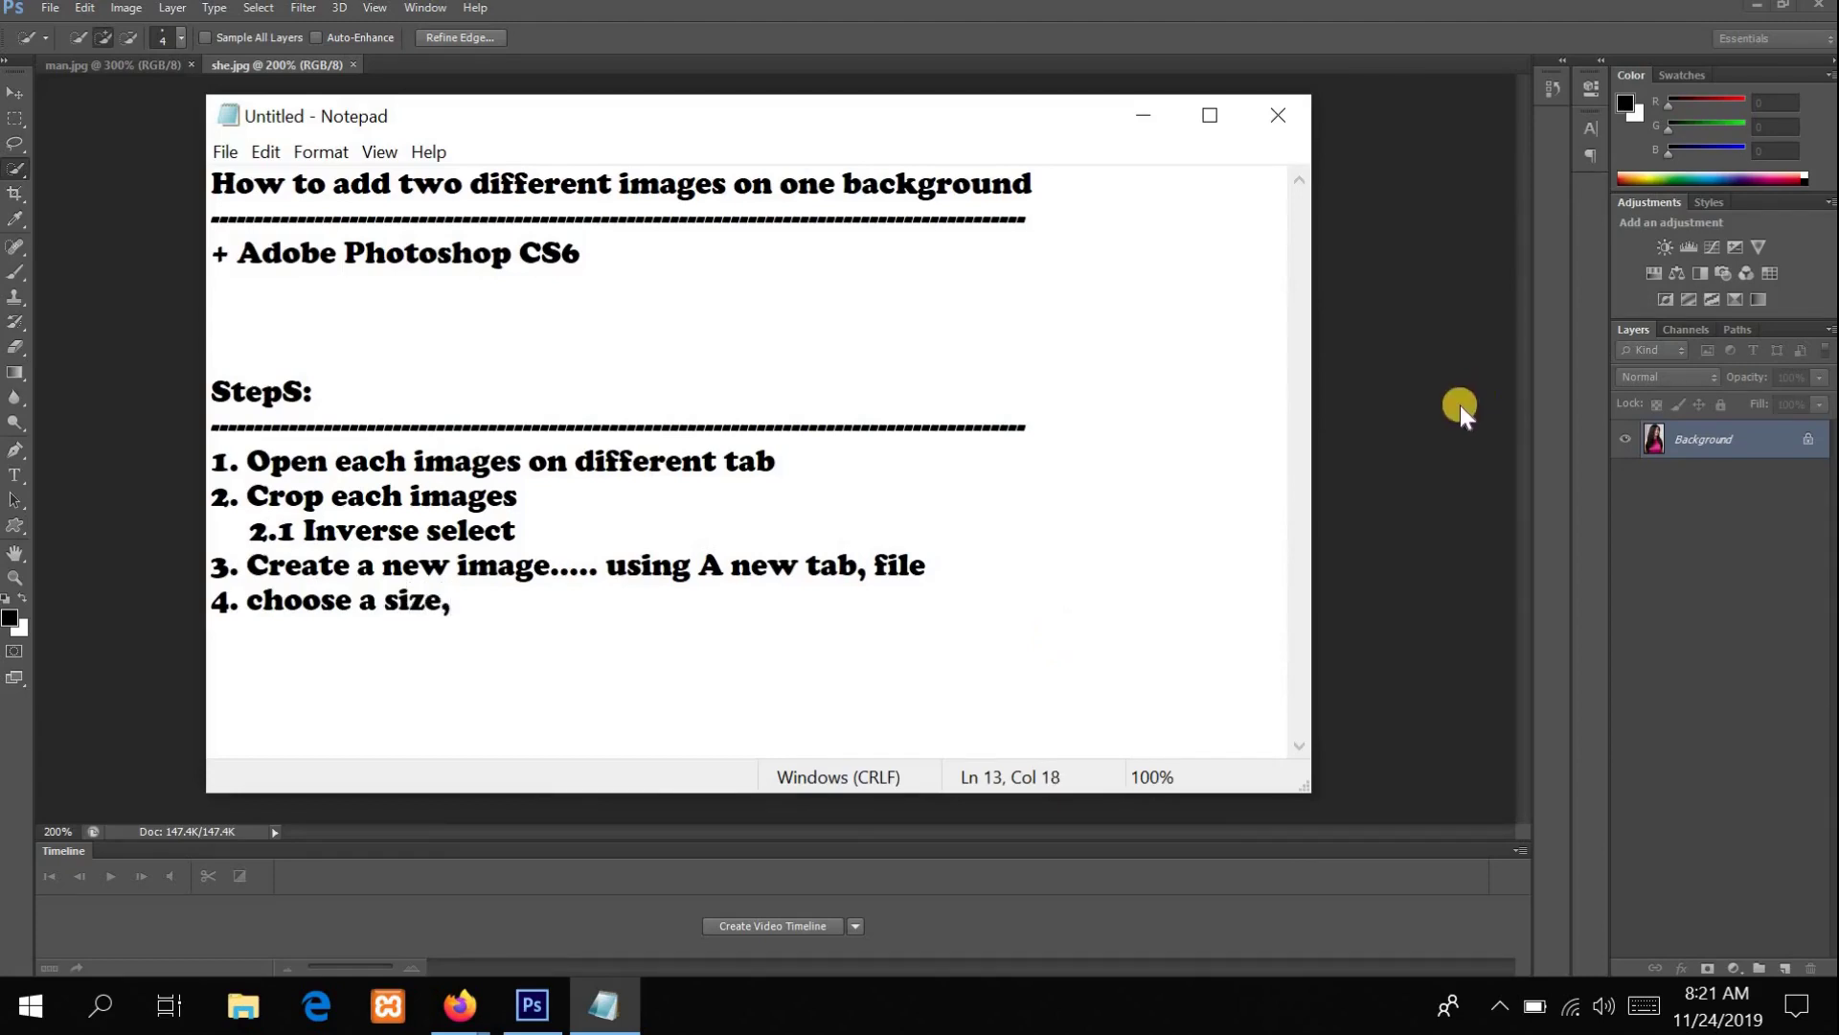
{"action": "left_click", "coordinate": [1139, 109]}
Step: Create the new document with a width of 800 pixels and a height of 700 pixels
{"action": "left_click_drag", "start_coordinate": [564, 245], "coordinate": [456, 247]}
{"action": "type", "text": "800"}
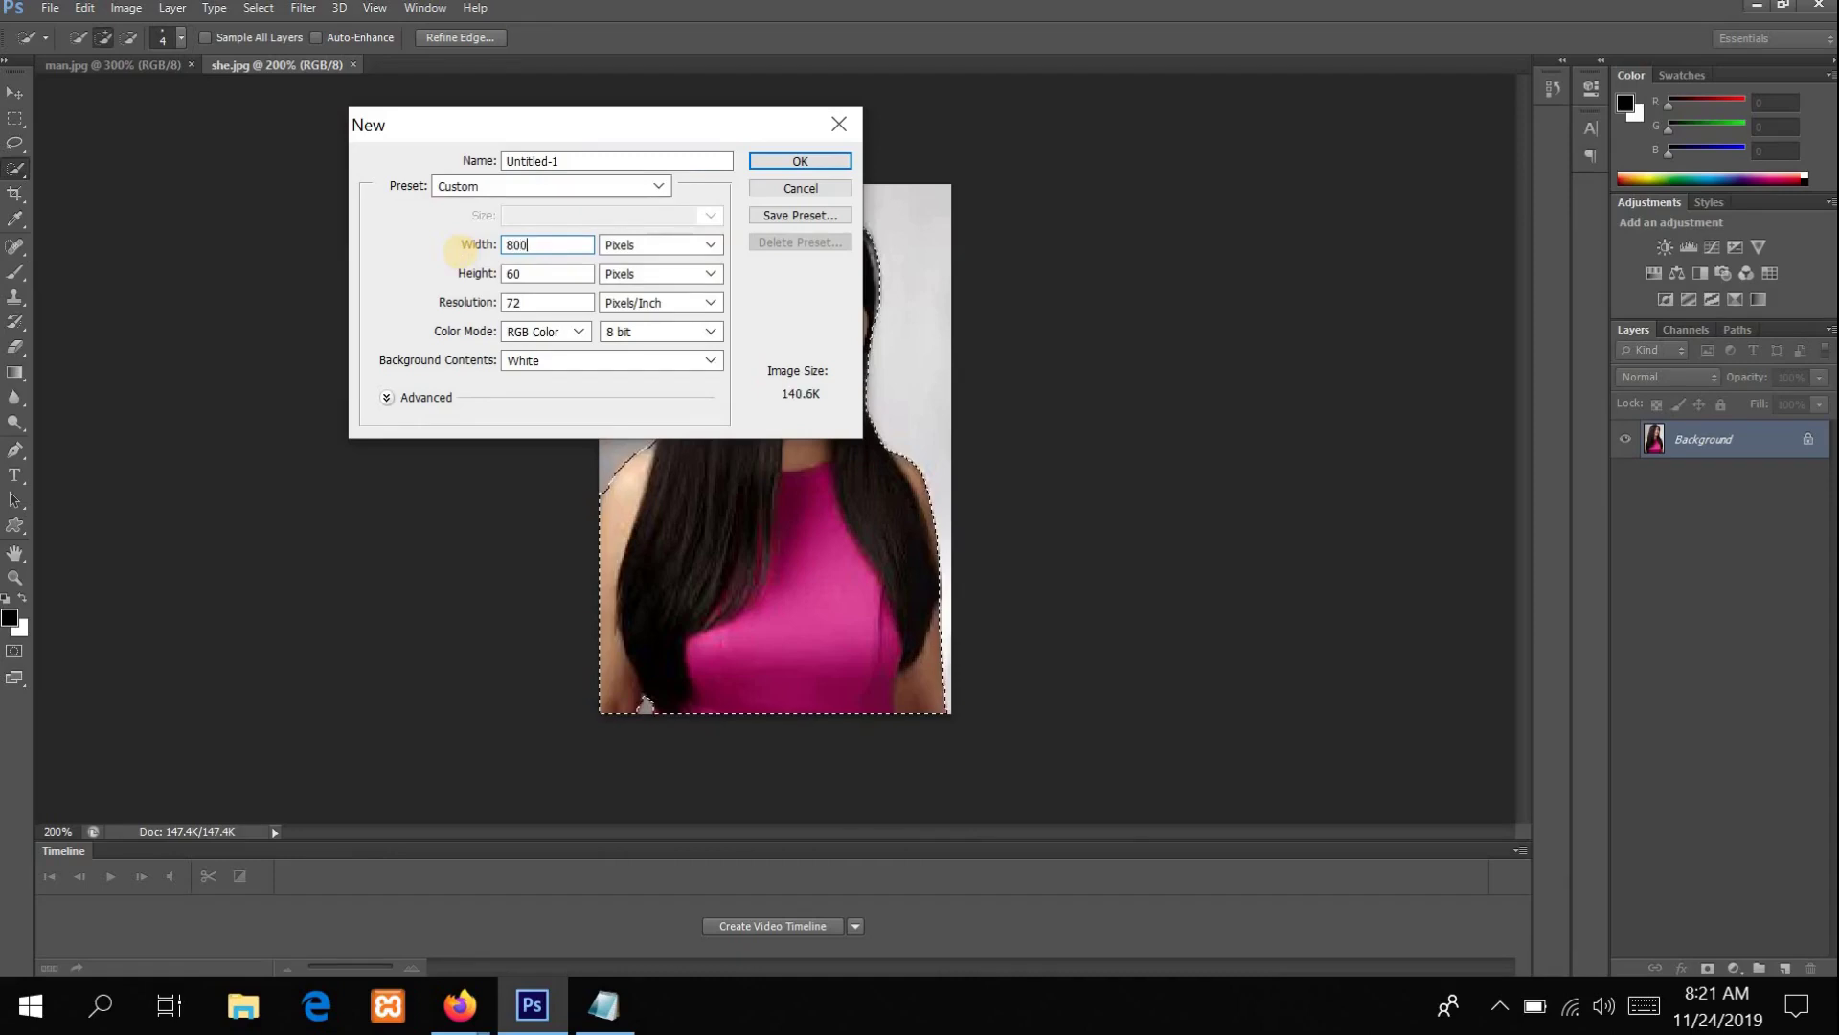
{"action": "left_click_drag", "start_coordinate": [543, 273], "coordinate": [478, 273]}
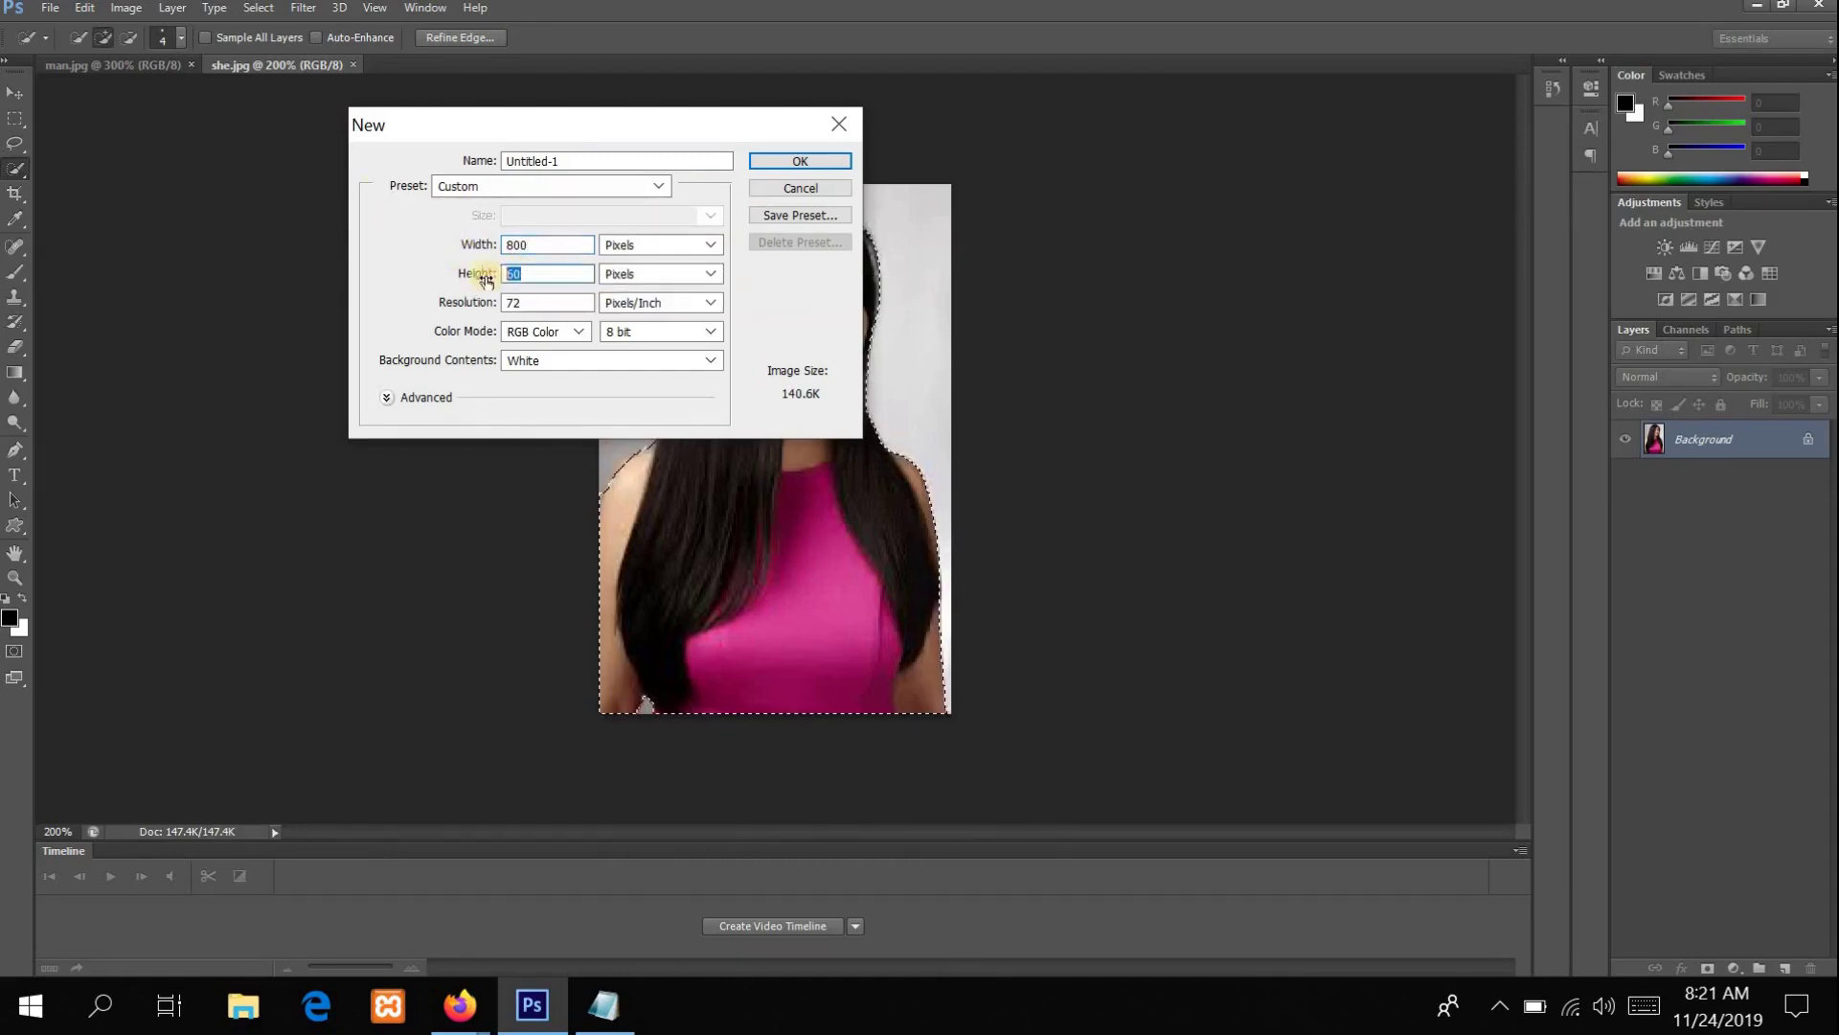
{"action": "type", "text": "700"}
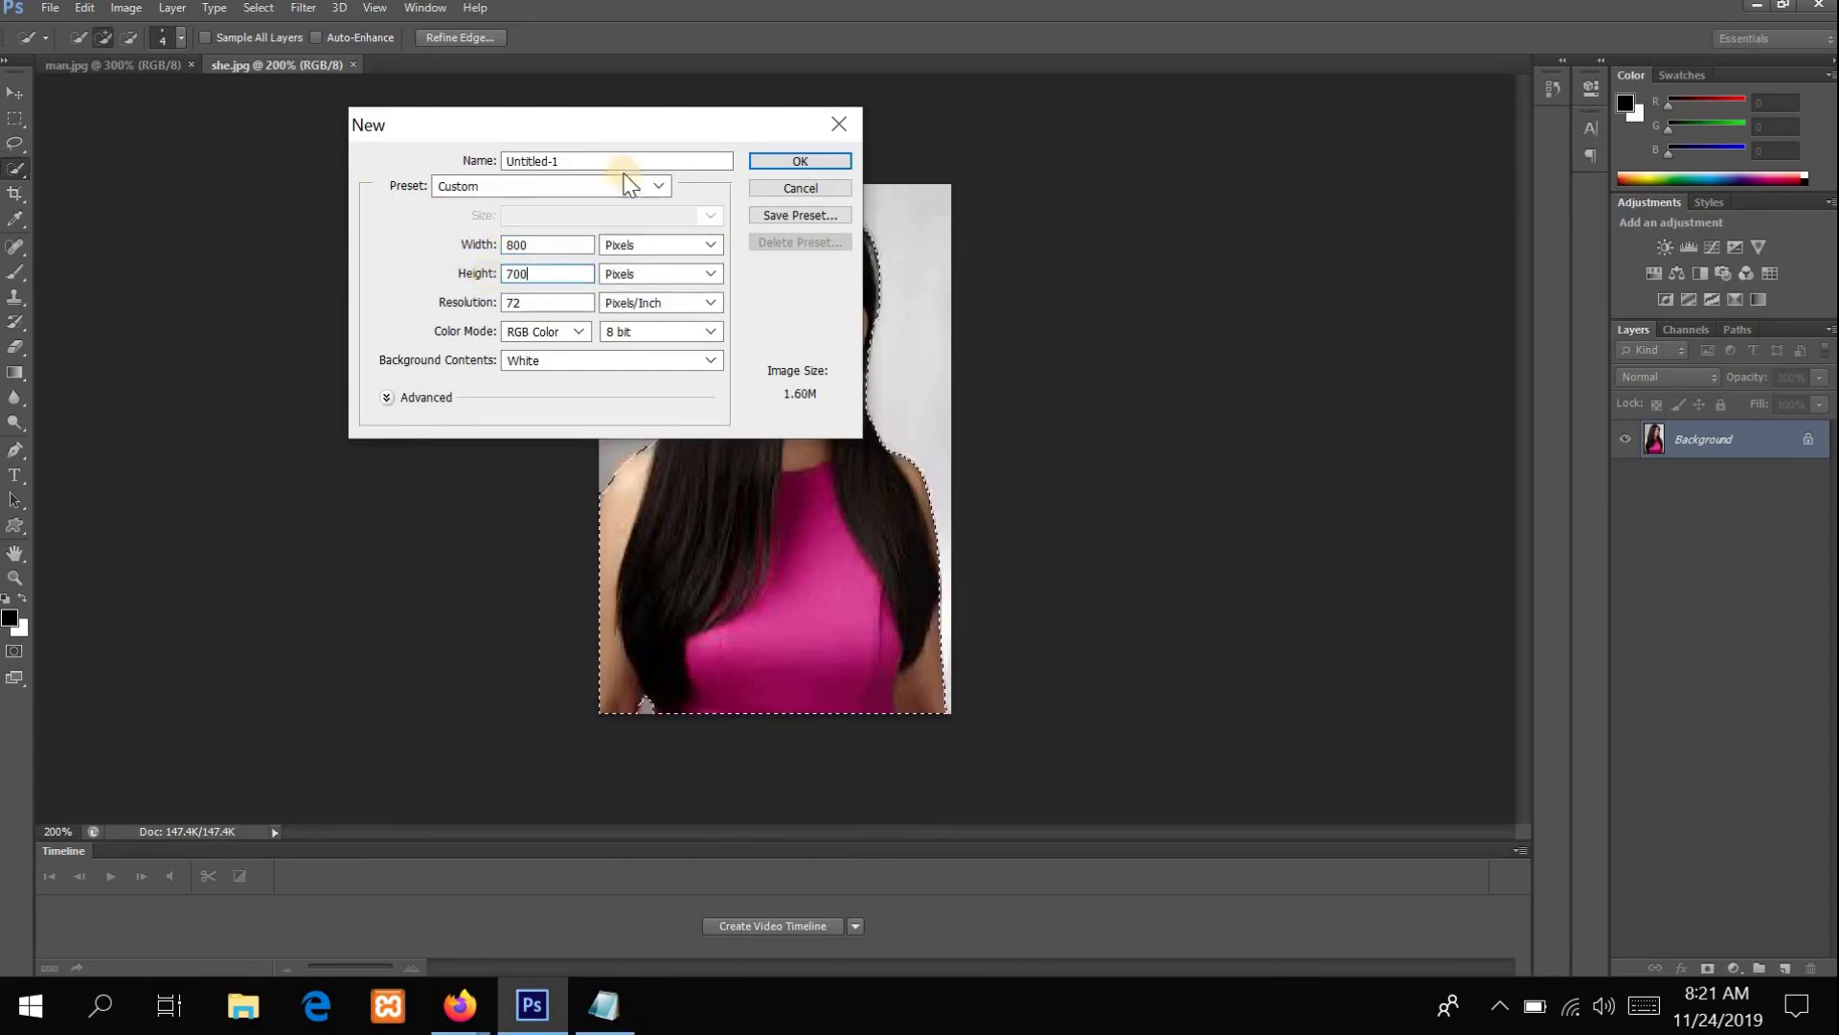
{"action": "left_click", "coordinate": [797, 162]}
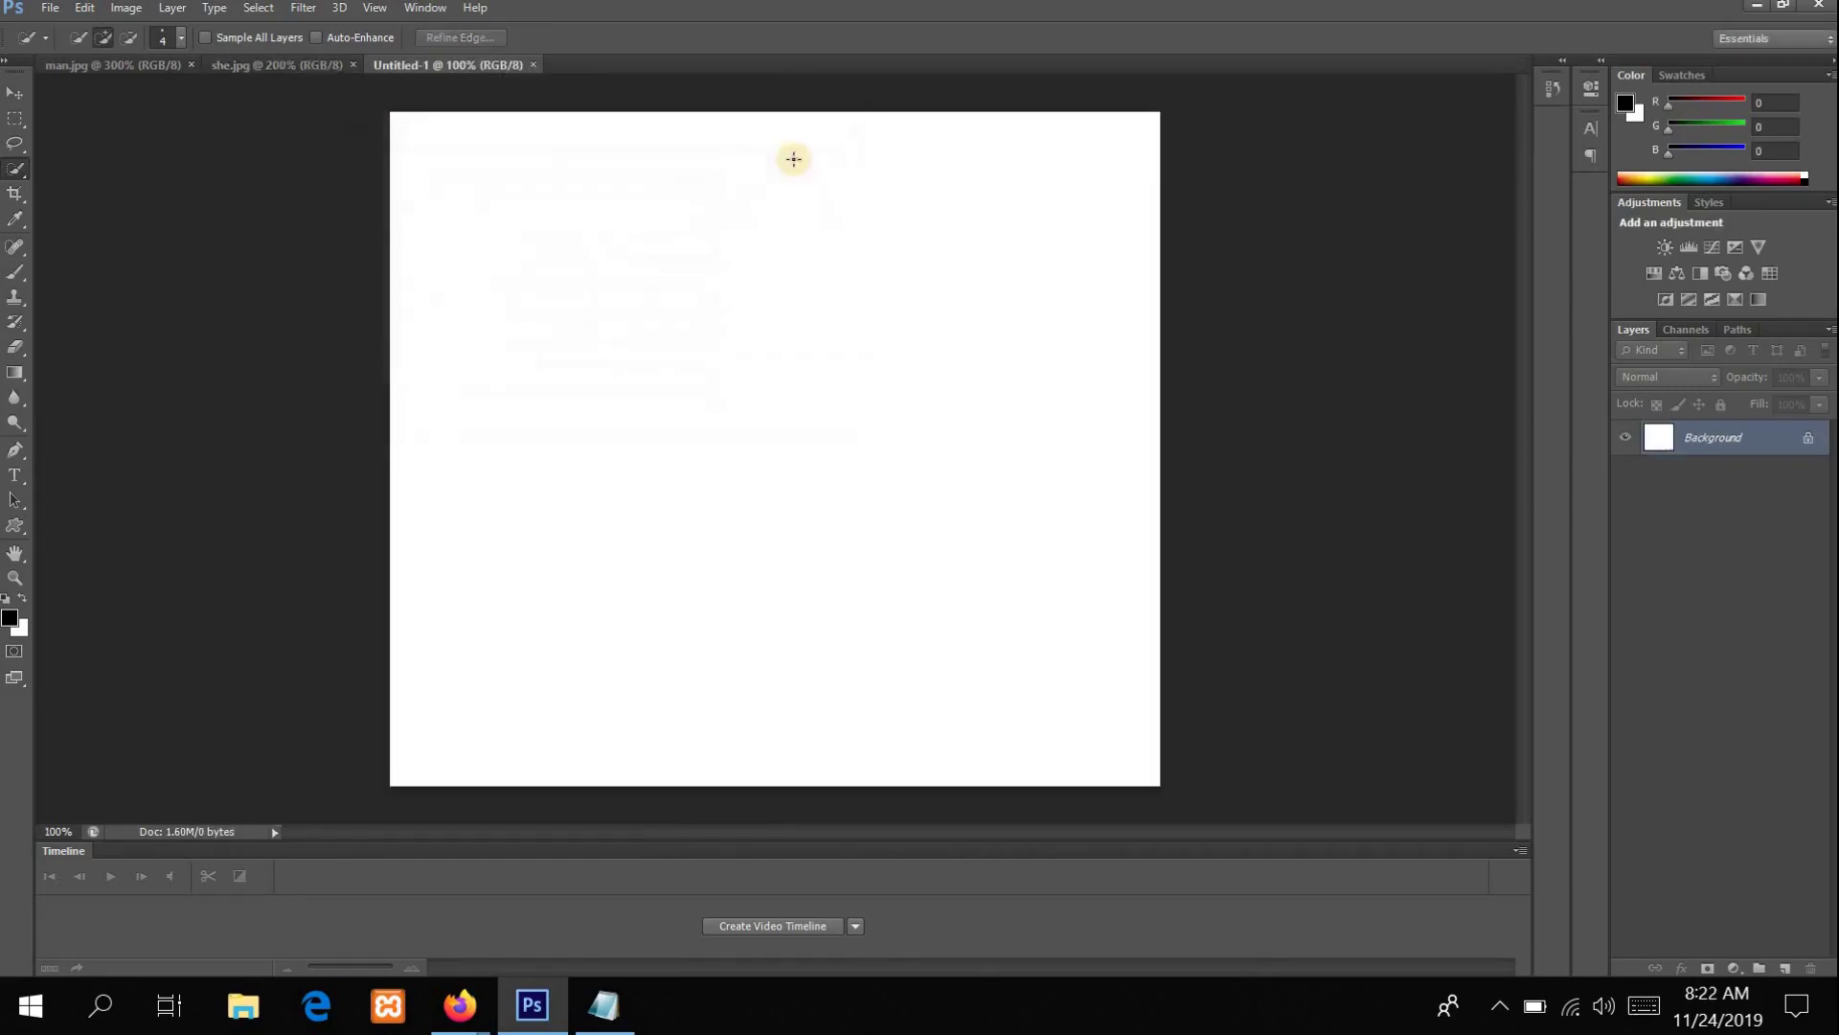
Step: Resize the new blank image to 800 pixels wide and 500 pixels high
{"action": "left_click", "coordinate": [125, 7]}
{"action": "left_click", "coordinate": [204, 213]}
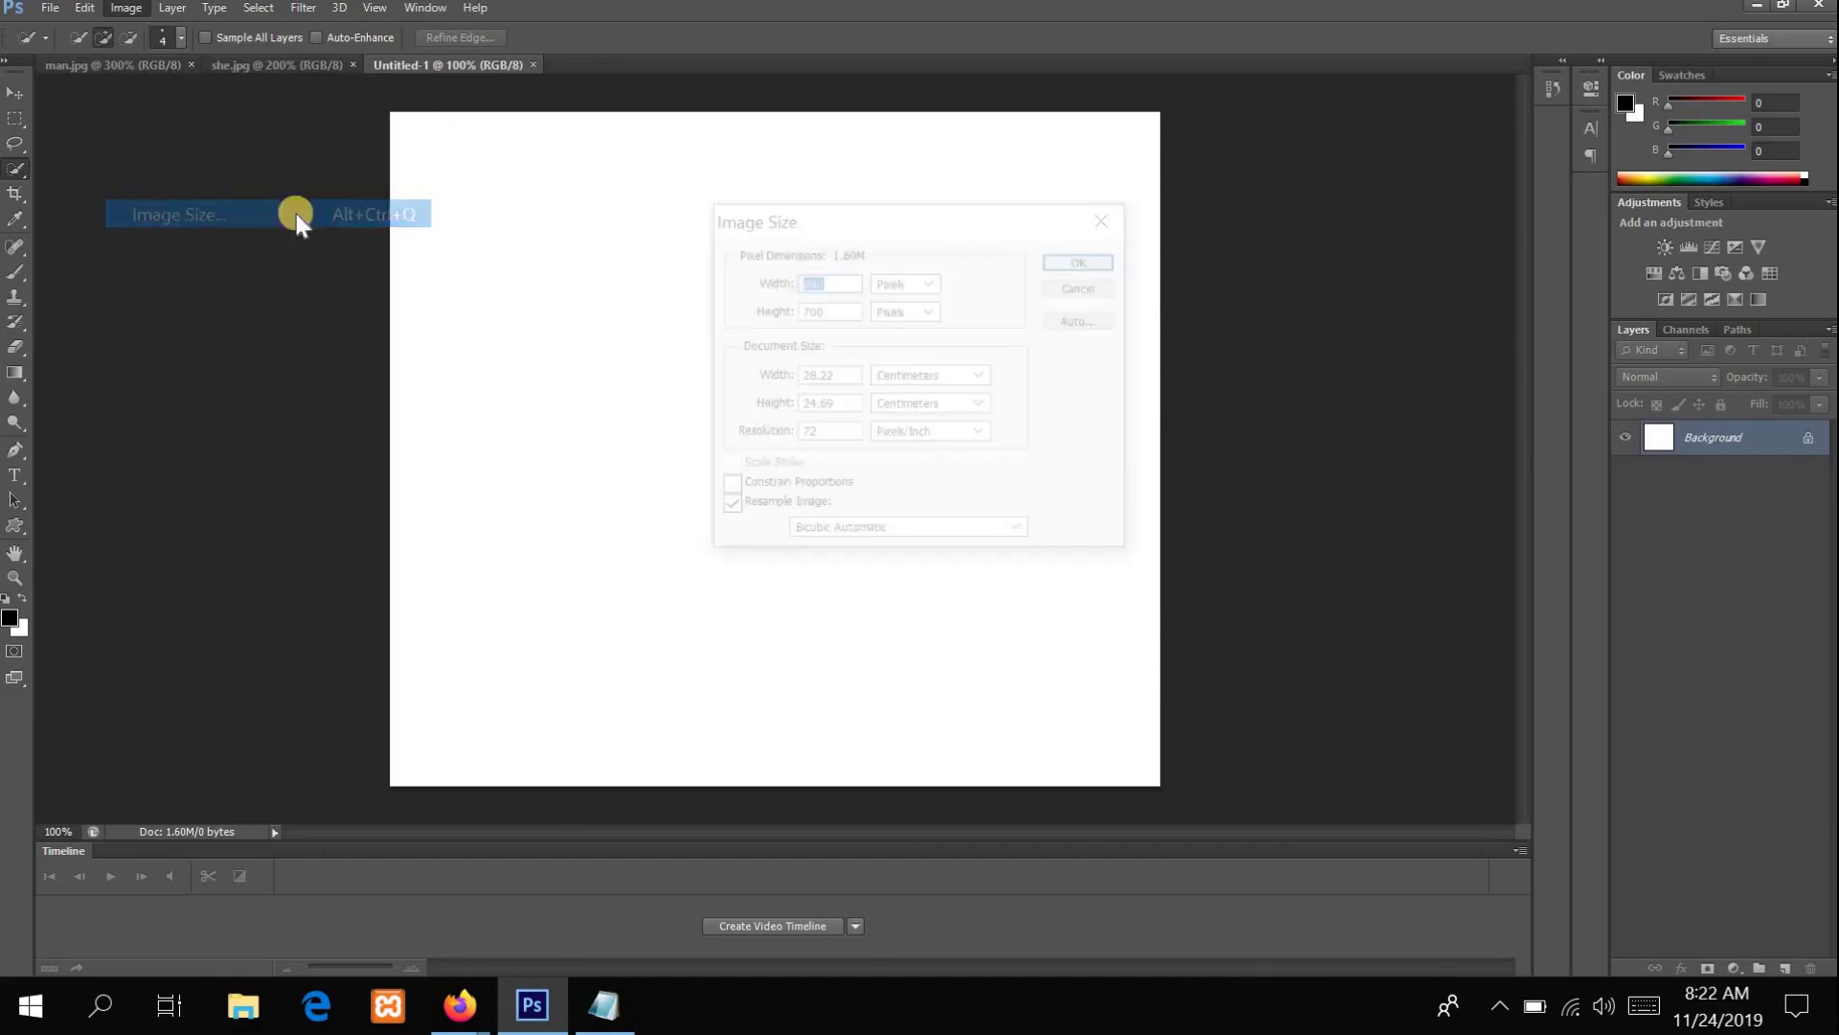
{"action": "type", "text": "600"}
{"action": "key", "text": "BackSpace"}
{"action": "key", "text": "BackSpace"}
{"action": "key", "text": "BackSpace"}
{"action": "type", "text": "800"}
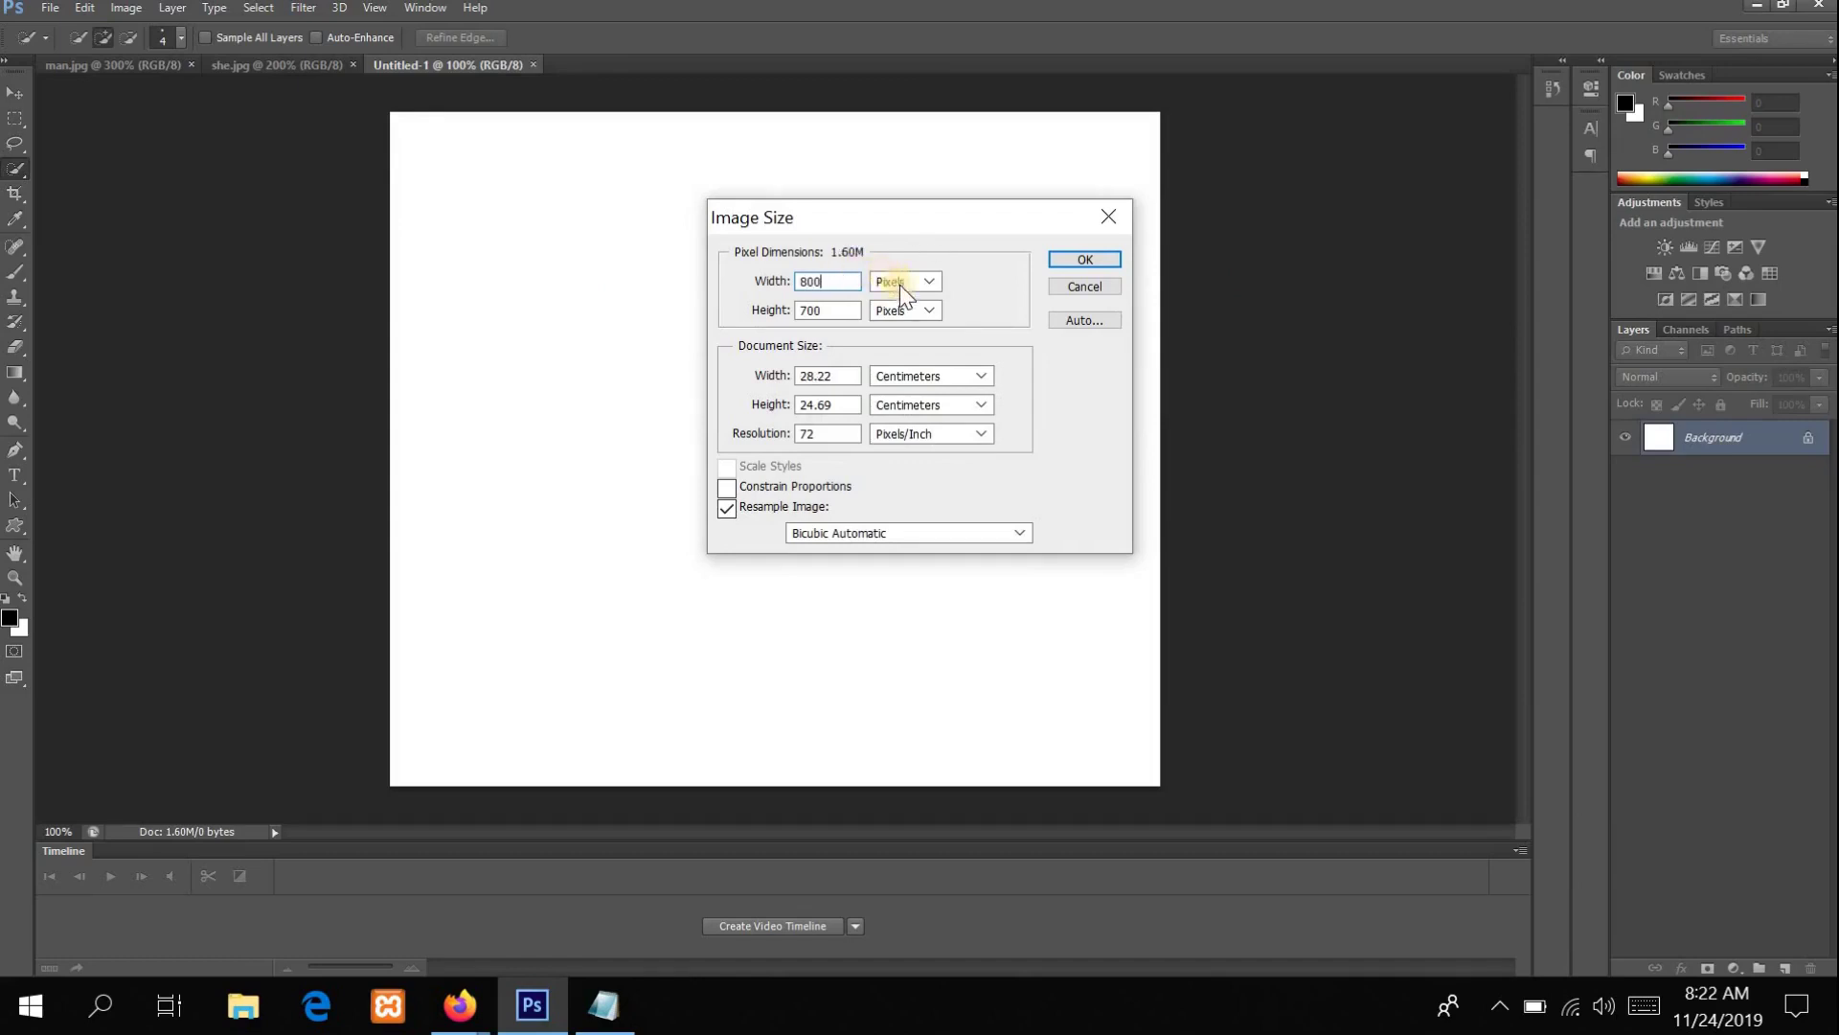
{"action": "left_click_drag", "start_coordinate": [841, 310], "coordinate": [648, 316]}
{"action": "type", "text": "500"}
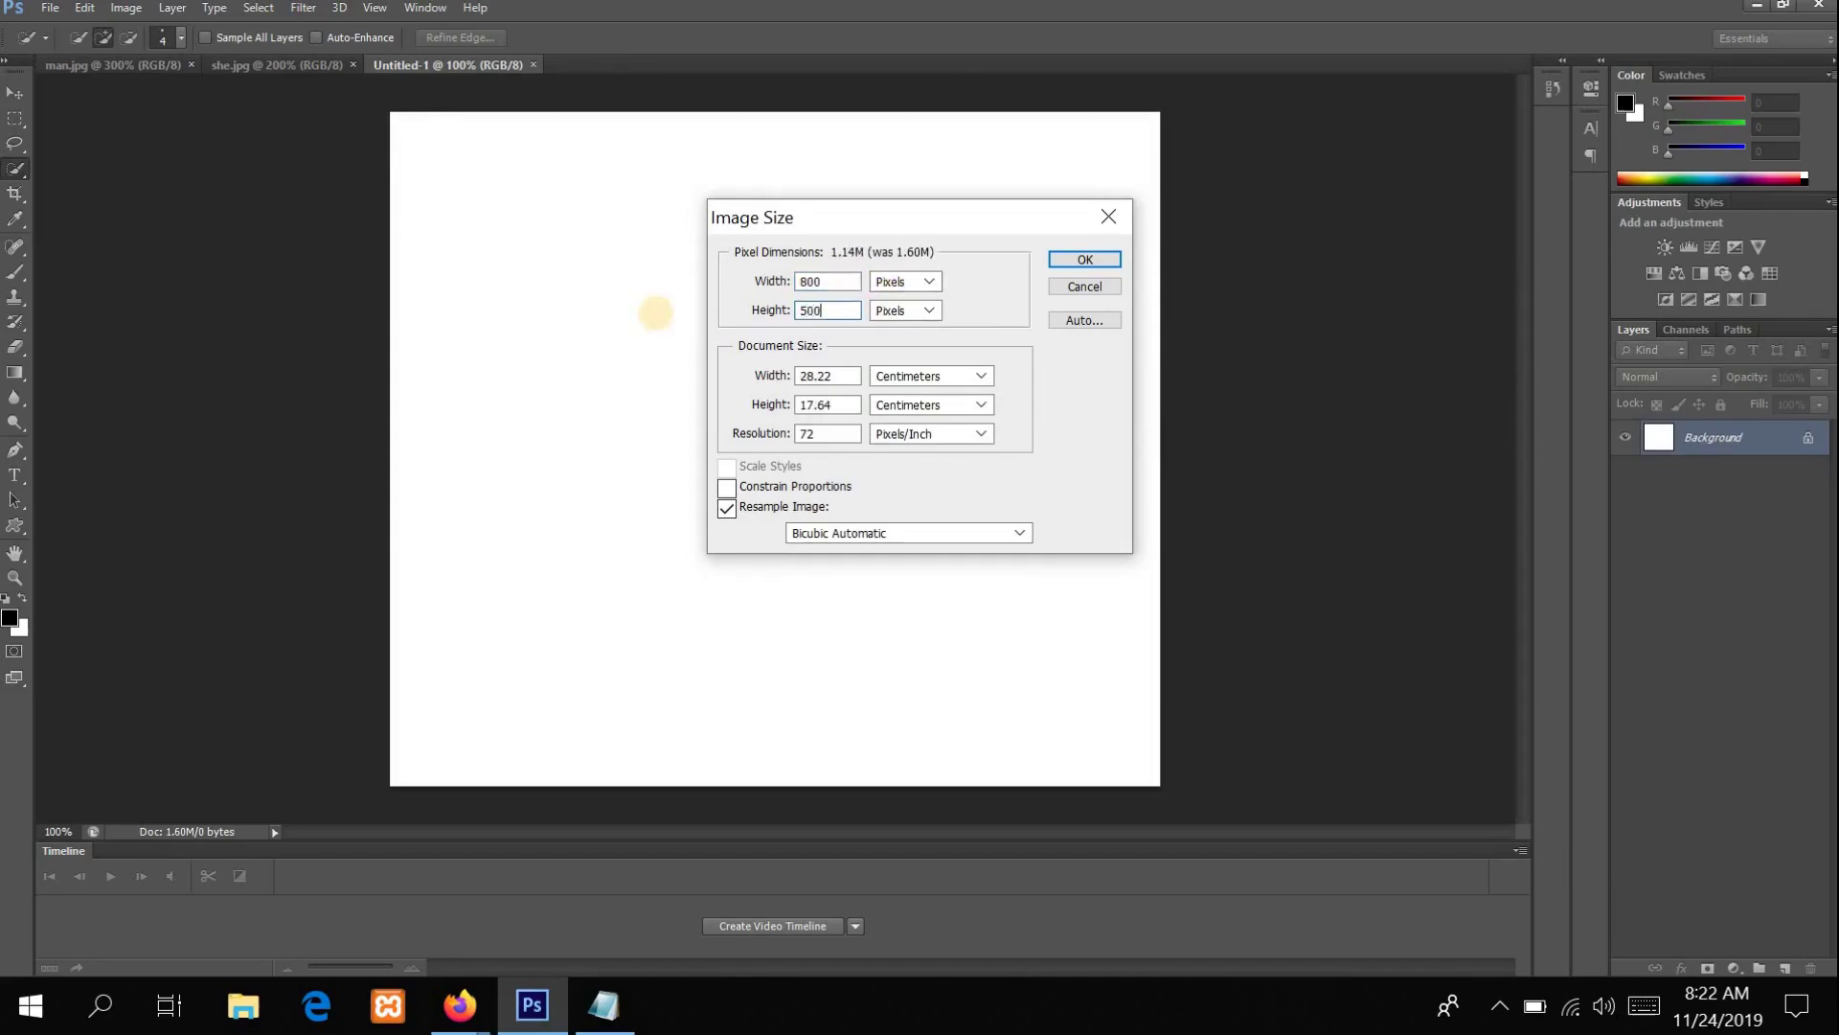
{"action": "left_click", "coordinate": [1085, 260]}
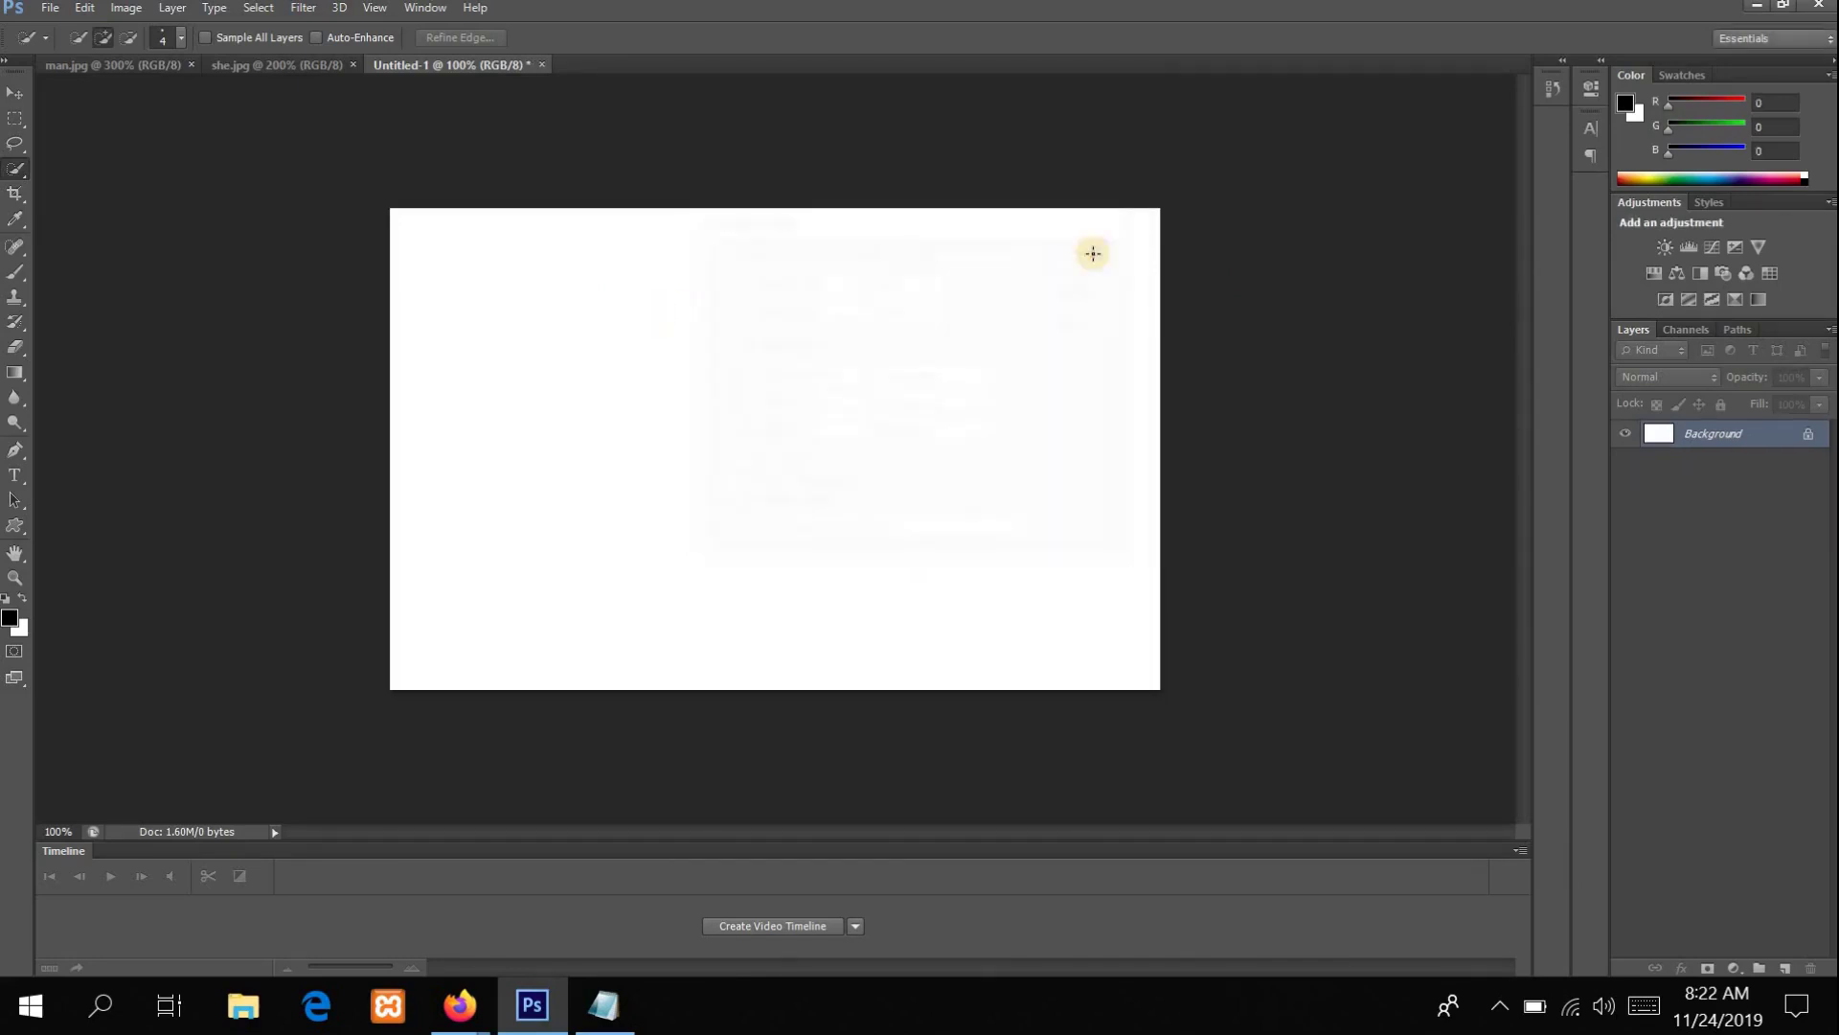
Step: In Notepad, add "5. Copy each images using CTRL + C and paste on the new image using CTRL + V" on two lines, and return to Photoshop
{"action": "left_click", "coordinate": [607, 1008]}
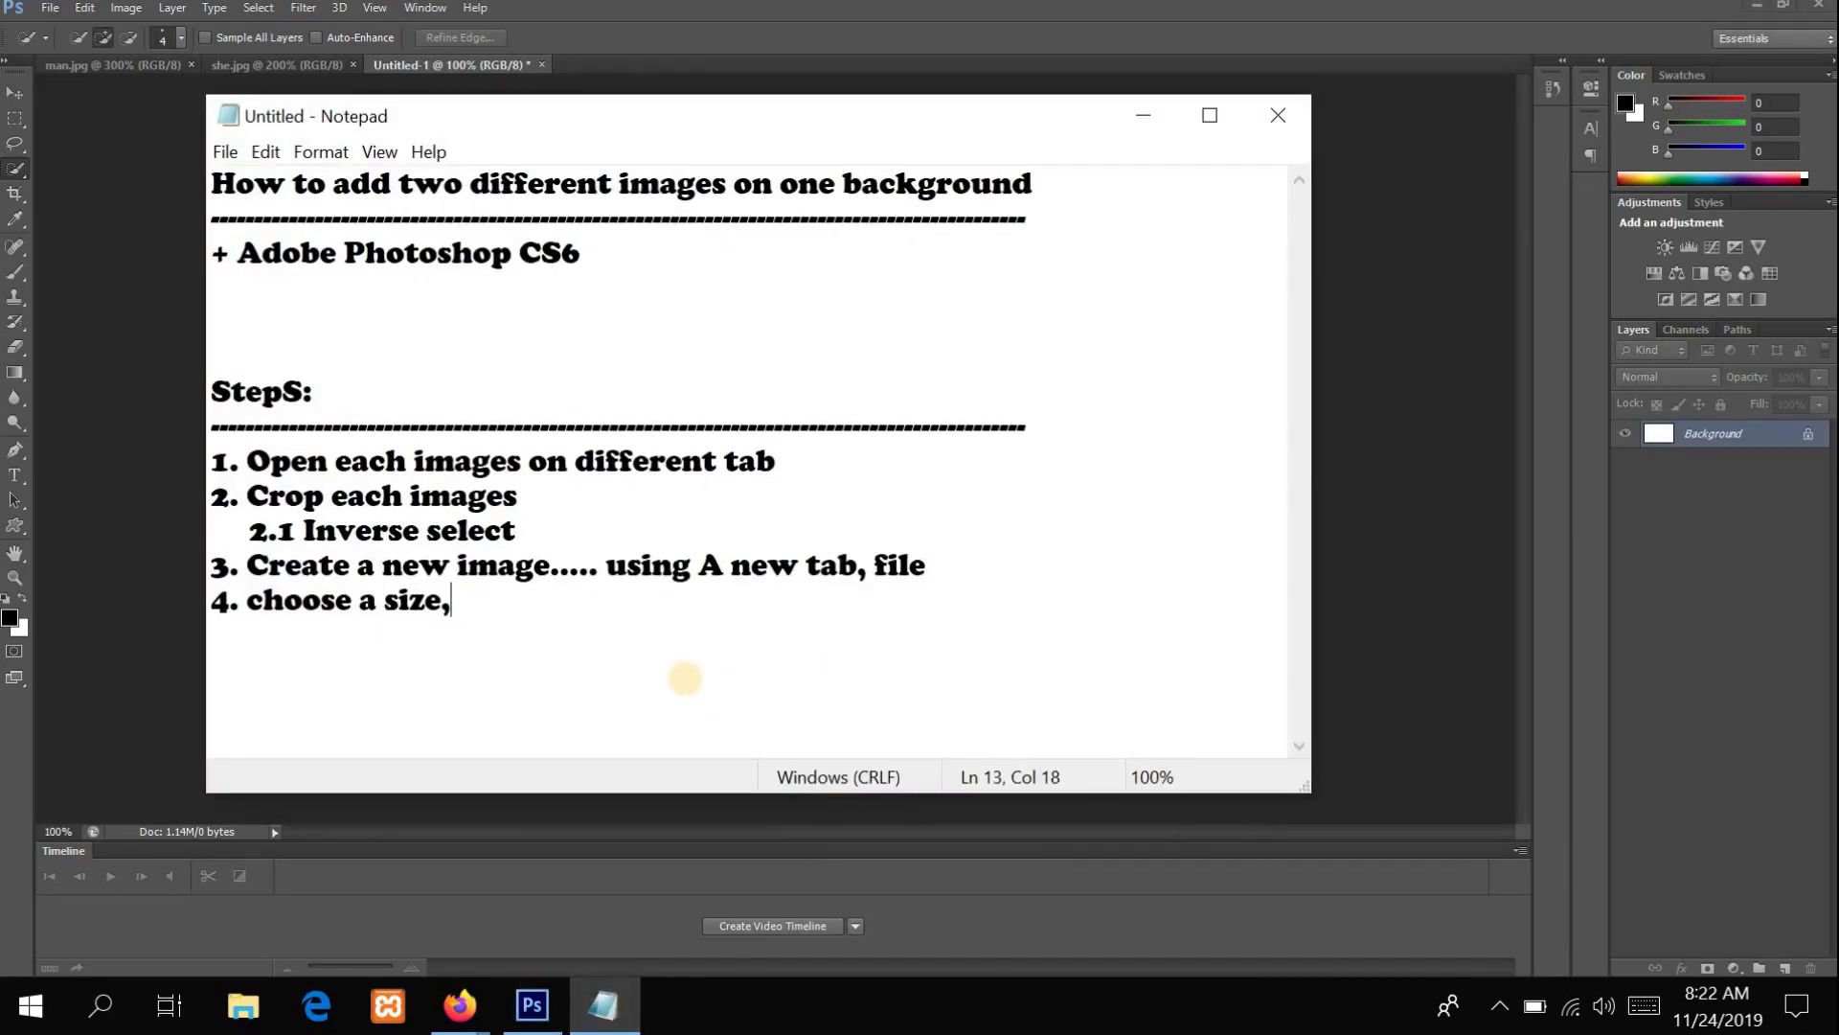
{"action": "key", "text": "BackSpace"}
{"action": "type", "text": "Copy"}
{"action": "key", "text": "BackSpace"}
{"action": "key", "text": "BackSpace"}
{"action": "key", "text": "BackSpace"}
{"action": "key", "text": "BackSpace"}
{"action": "type", "text": "5. Copy each i"}
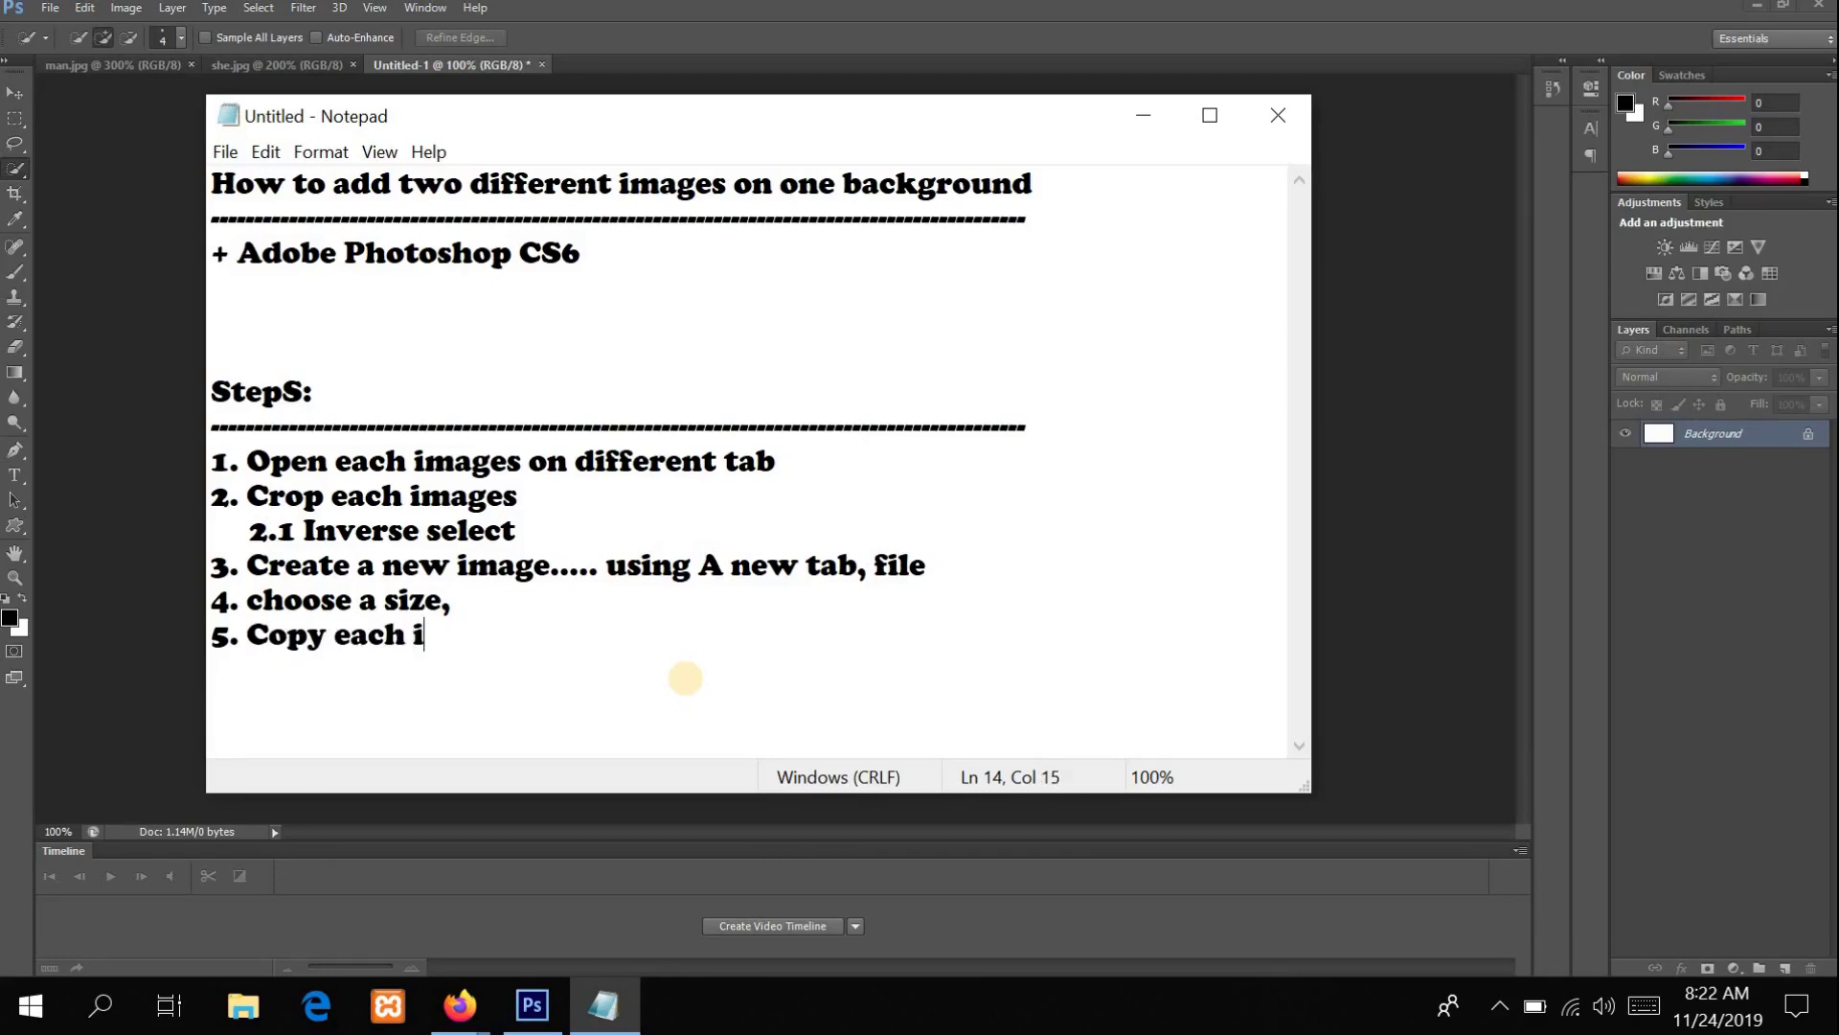
{"action": "type", "text": "mages usin"}
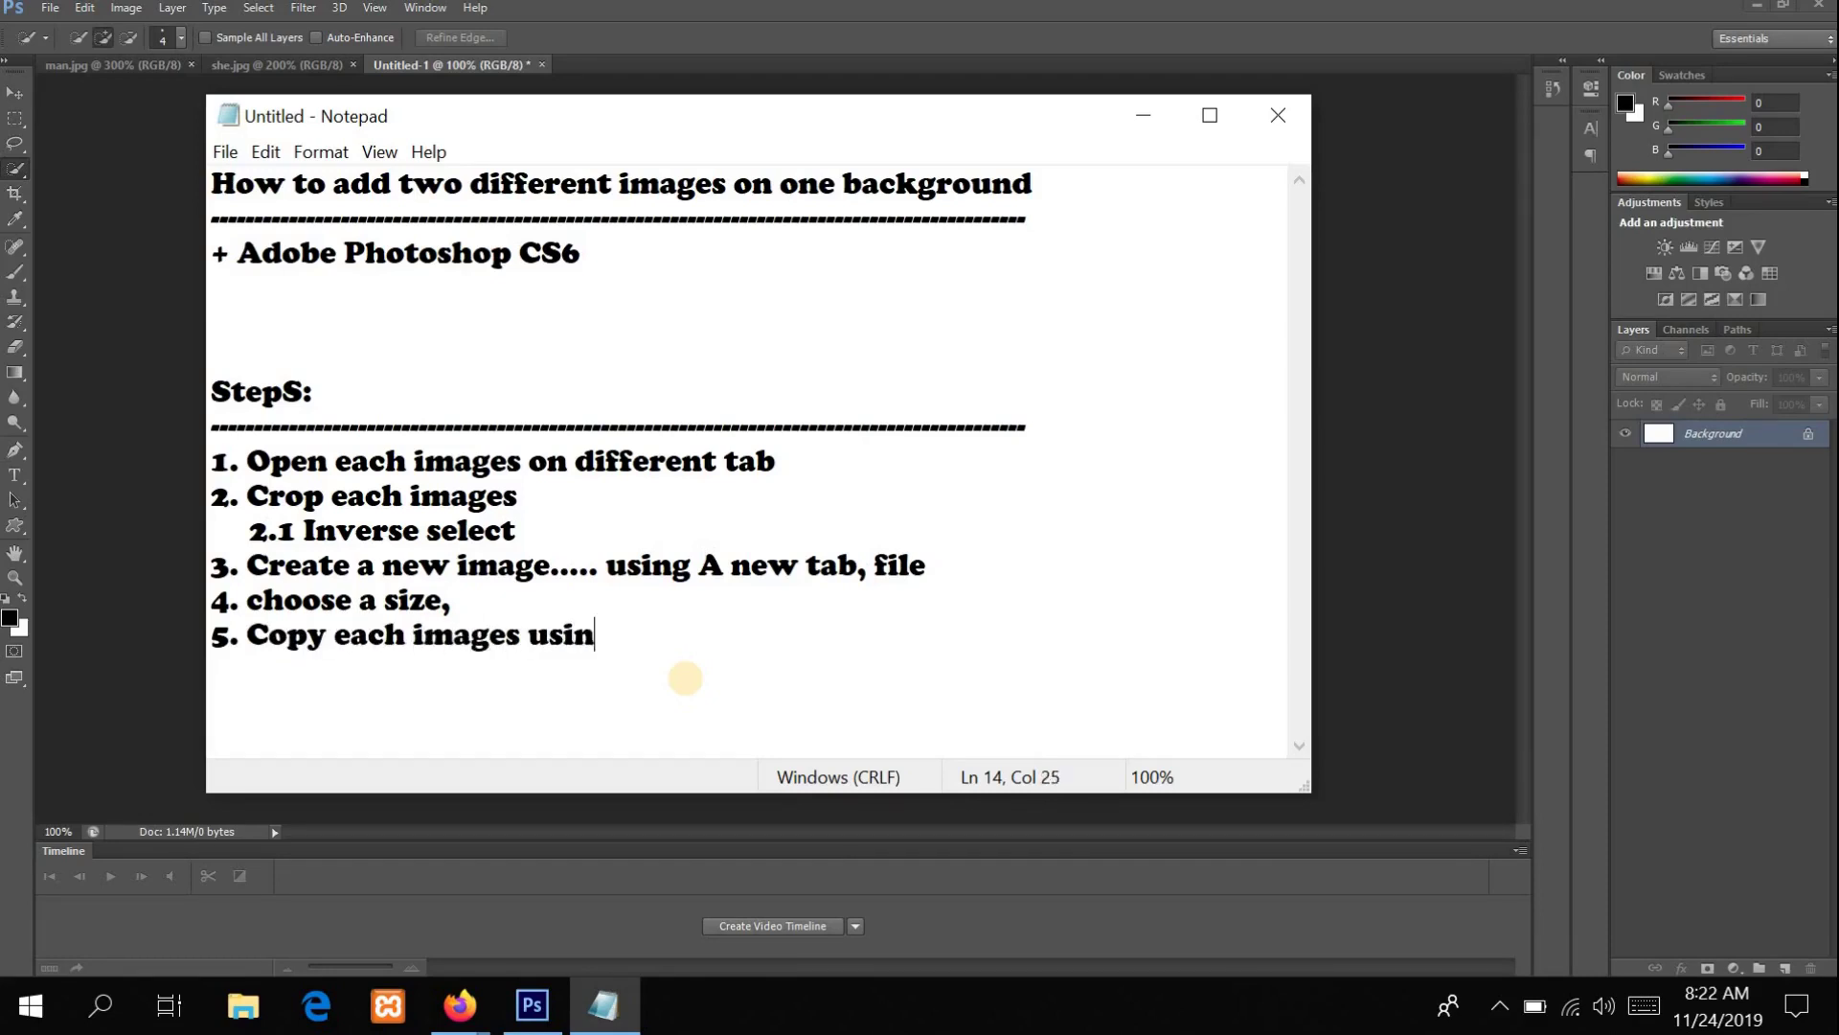
{"action": "type", "text": "g CTRL"}
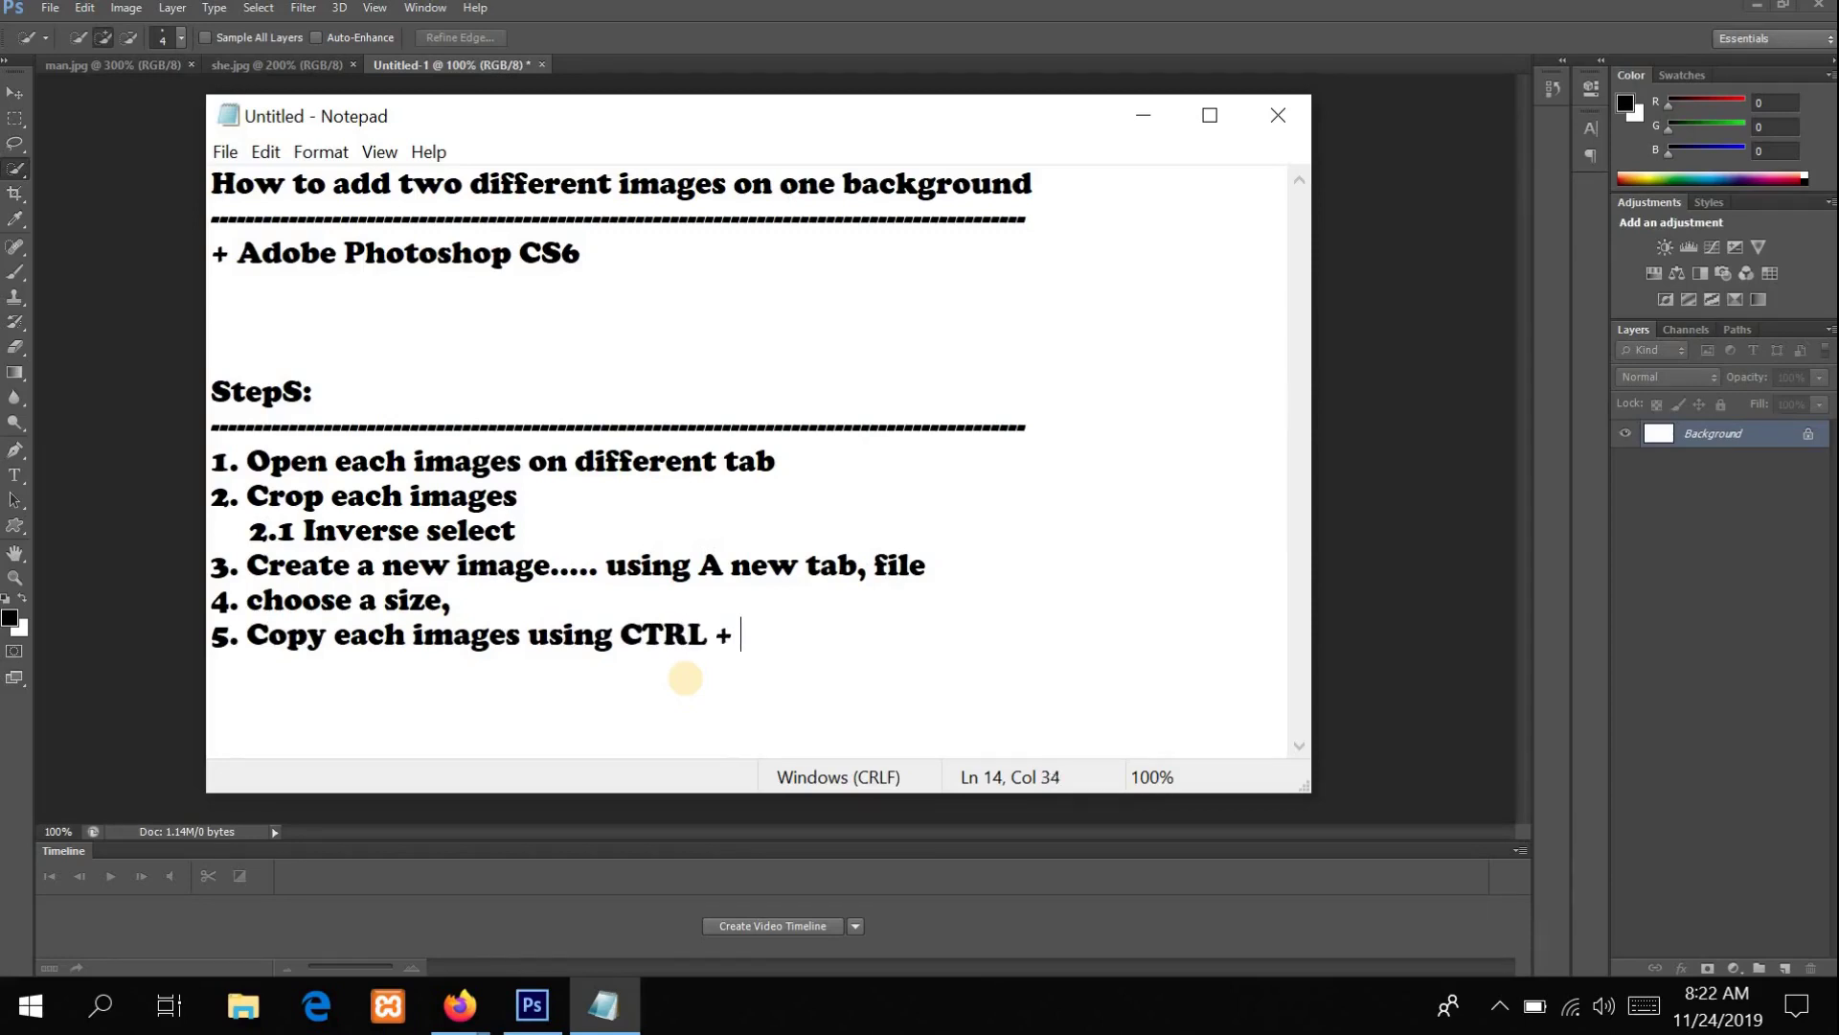
{"action": "type", "text": " + C "}
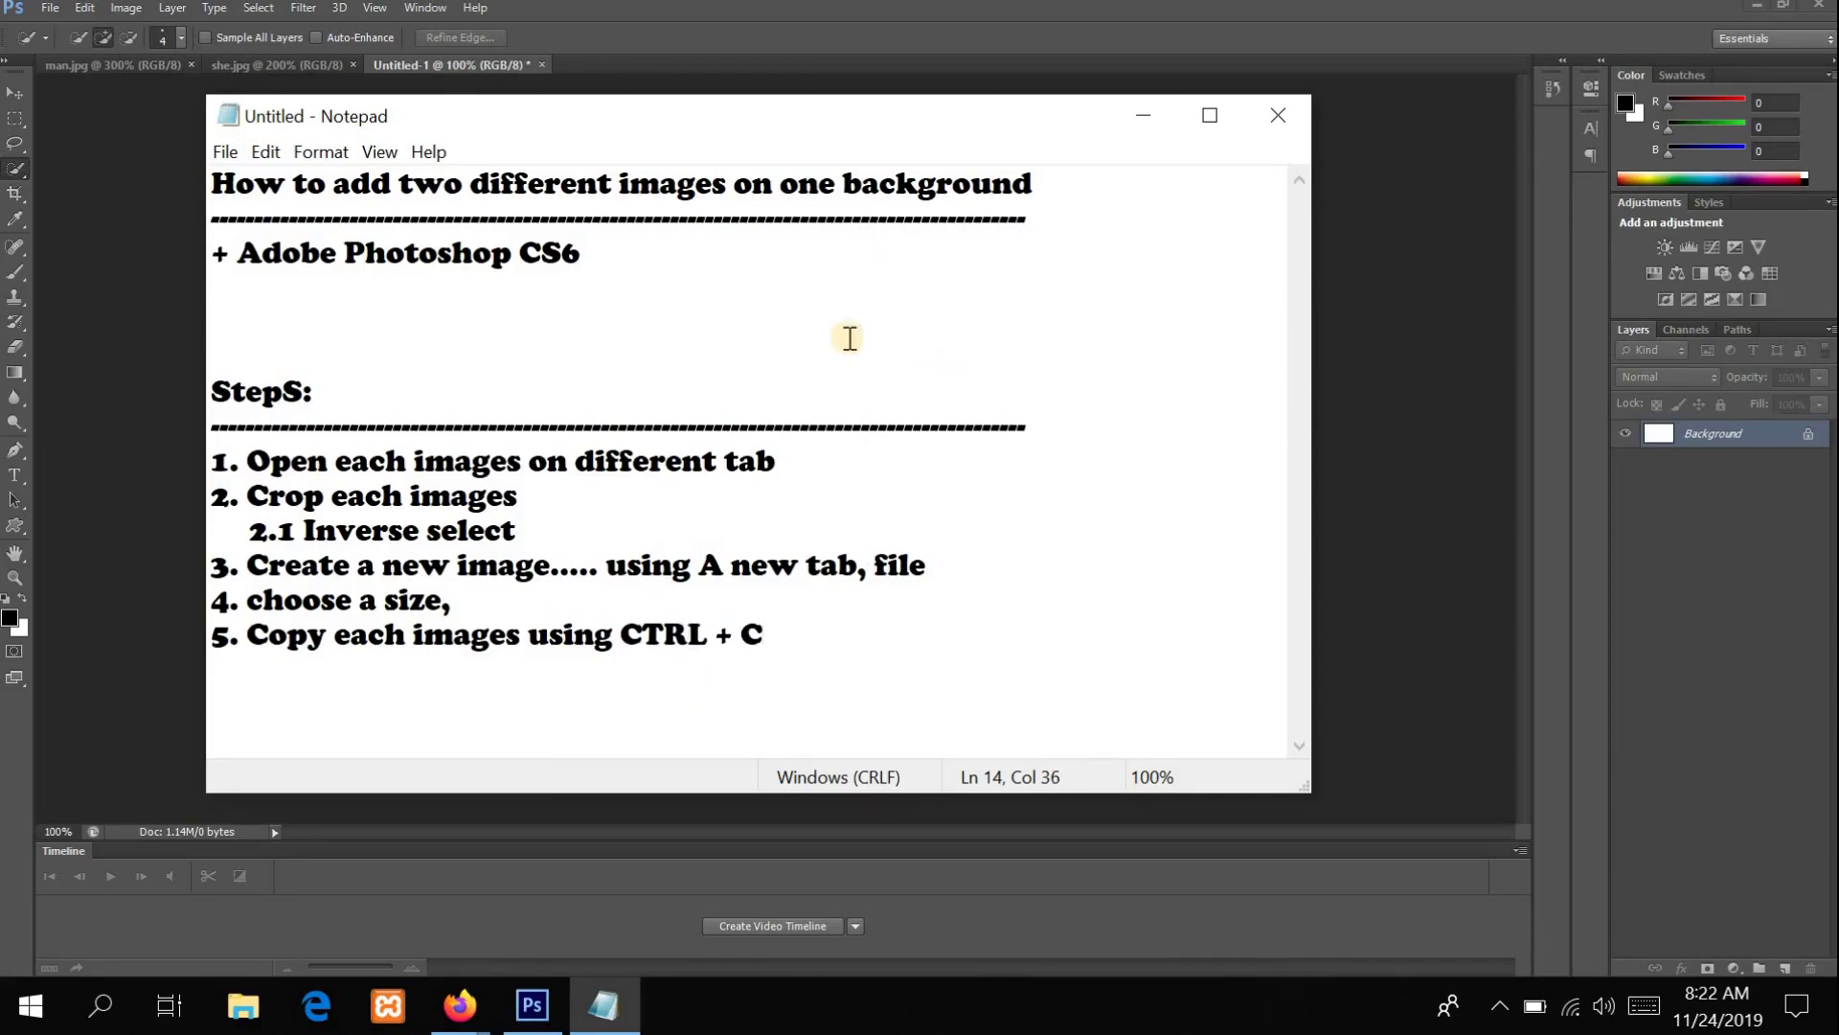
{"action": "type", "text": "and "}
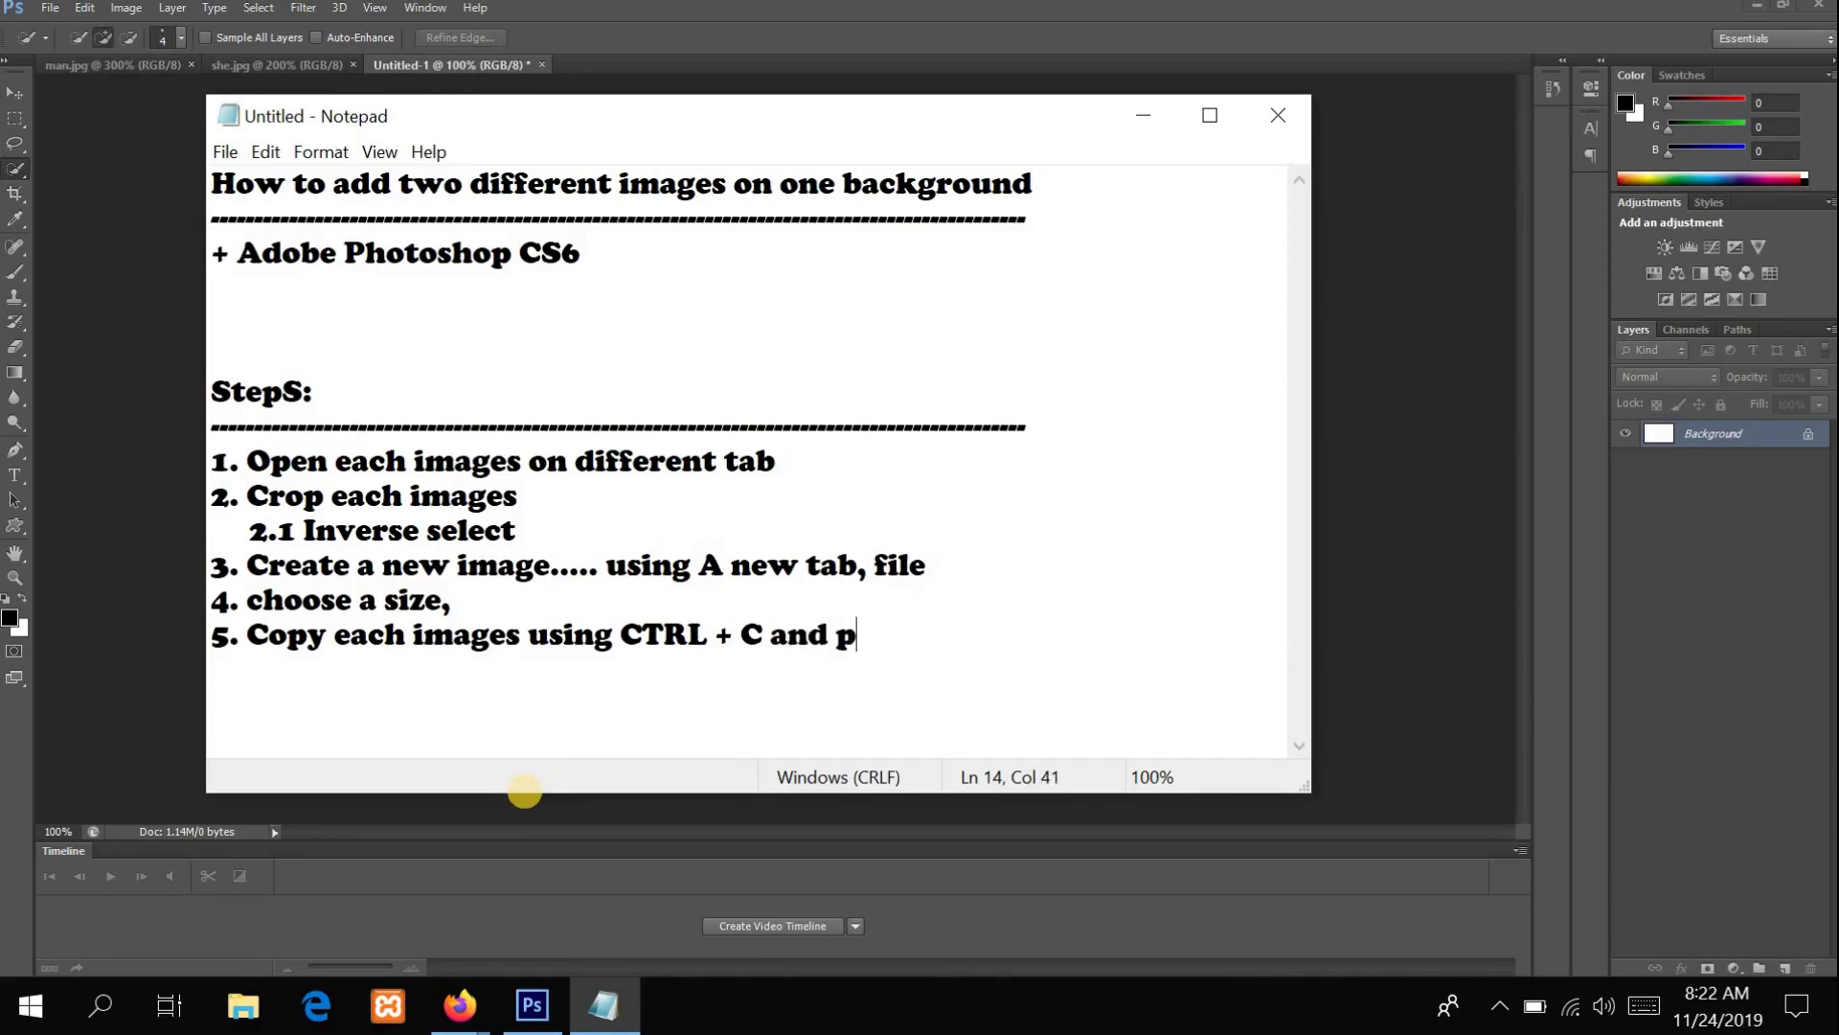
{"action": "type", "text": "paste on the new    "}
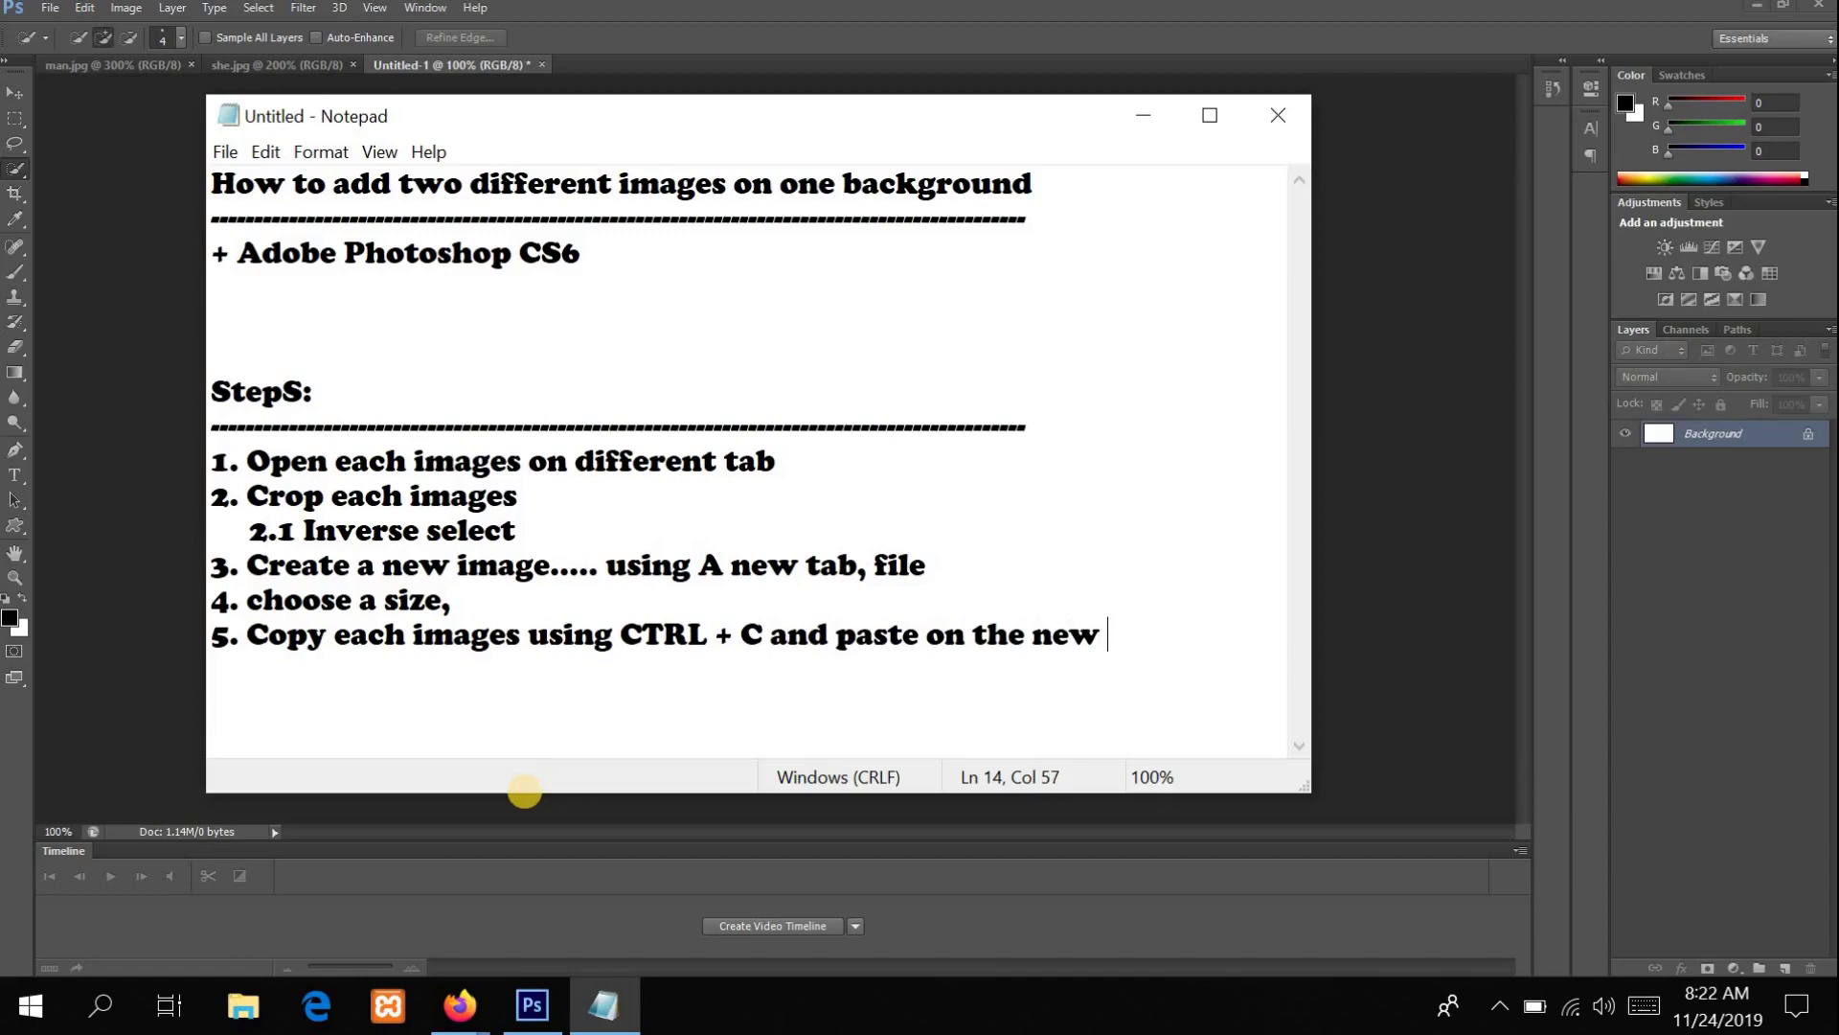
{"action": "type", "text": "image"}
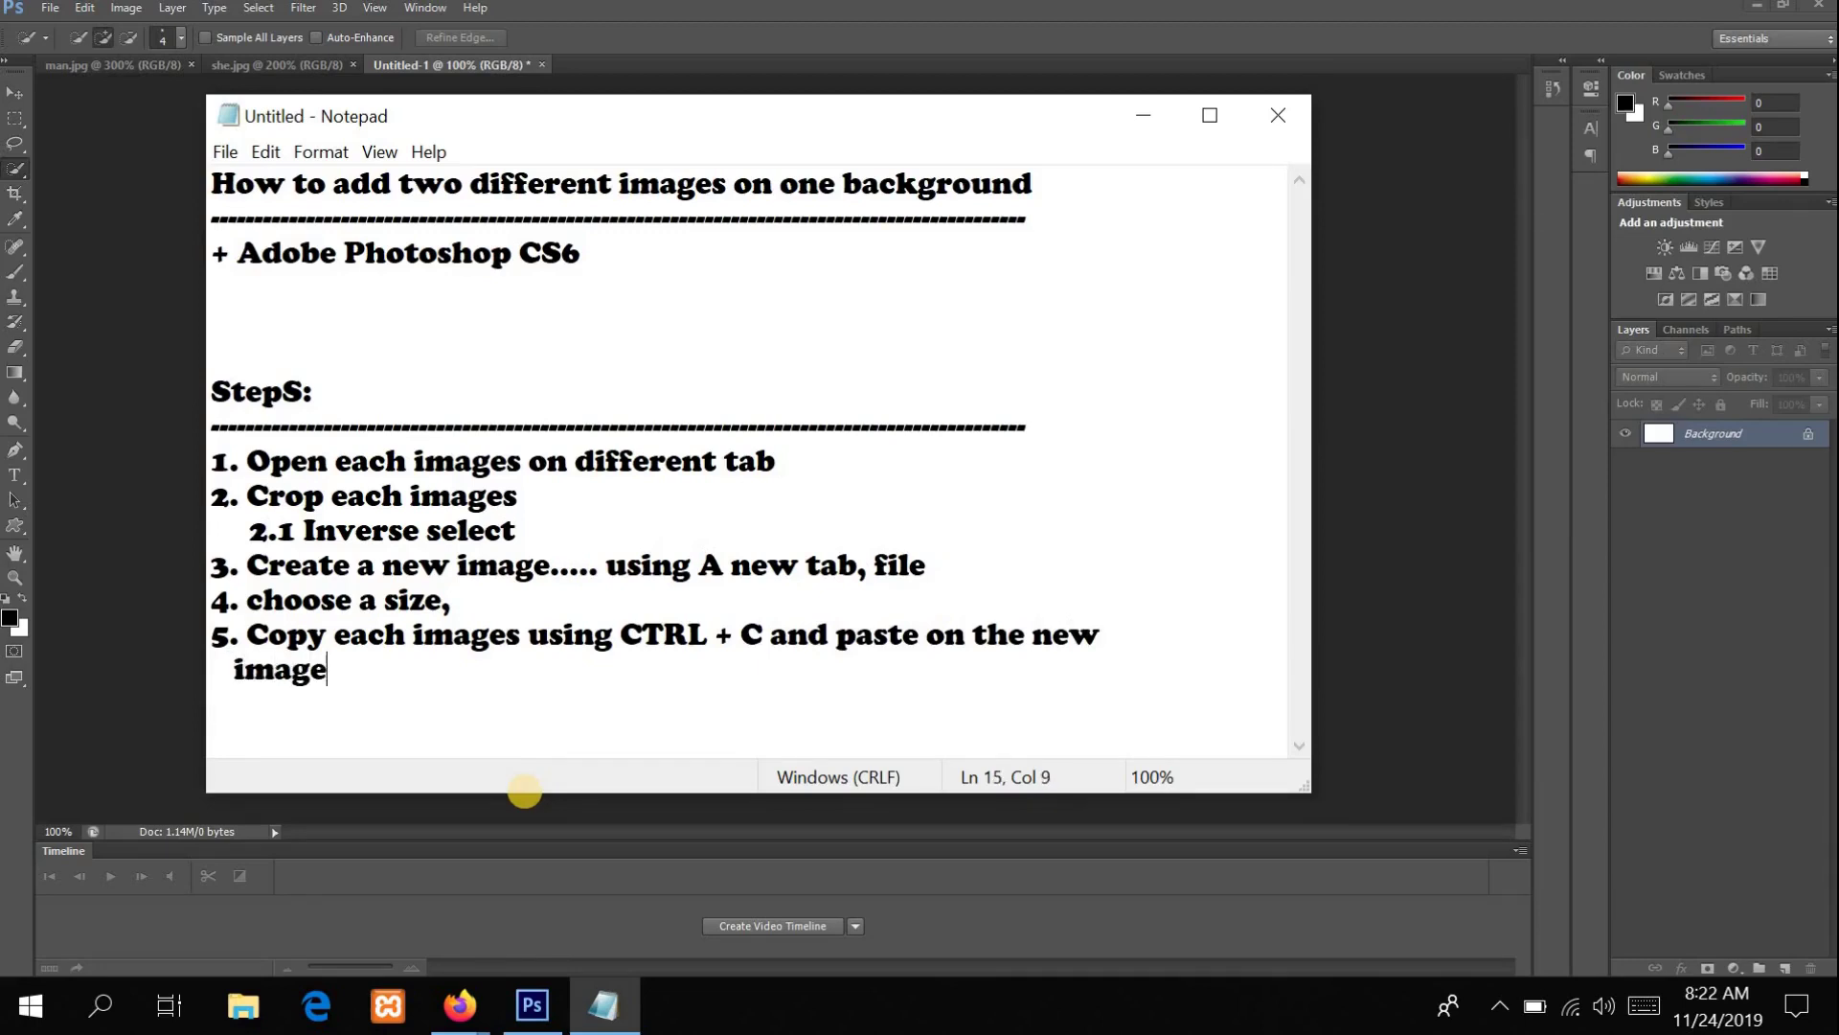
{"action": "type", "text": " using CTRL + V"}
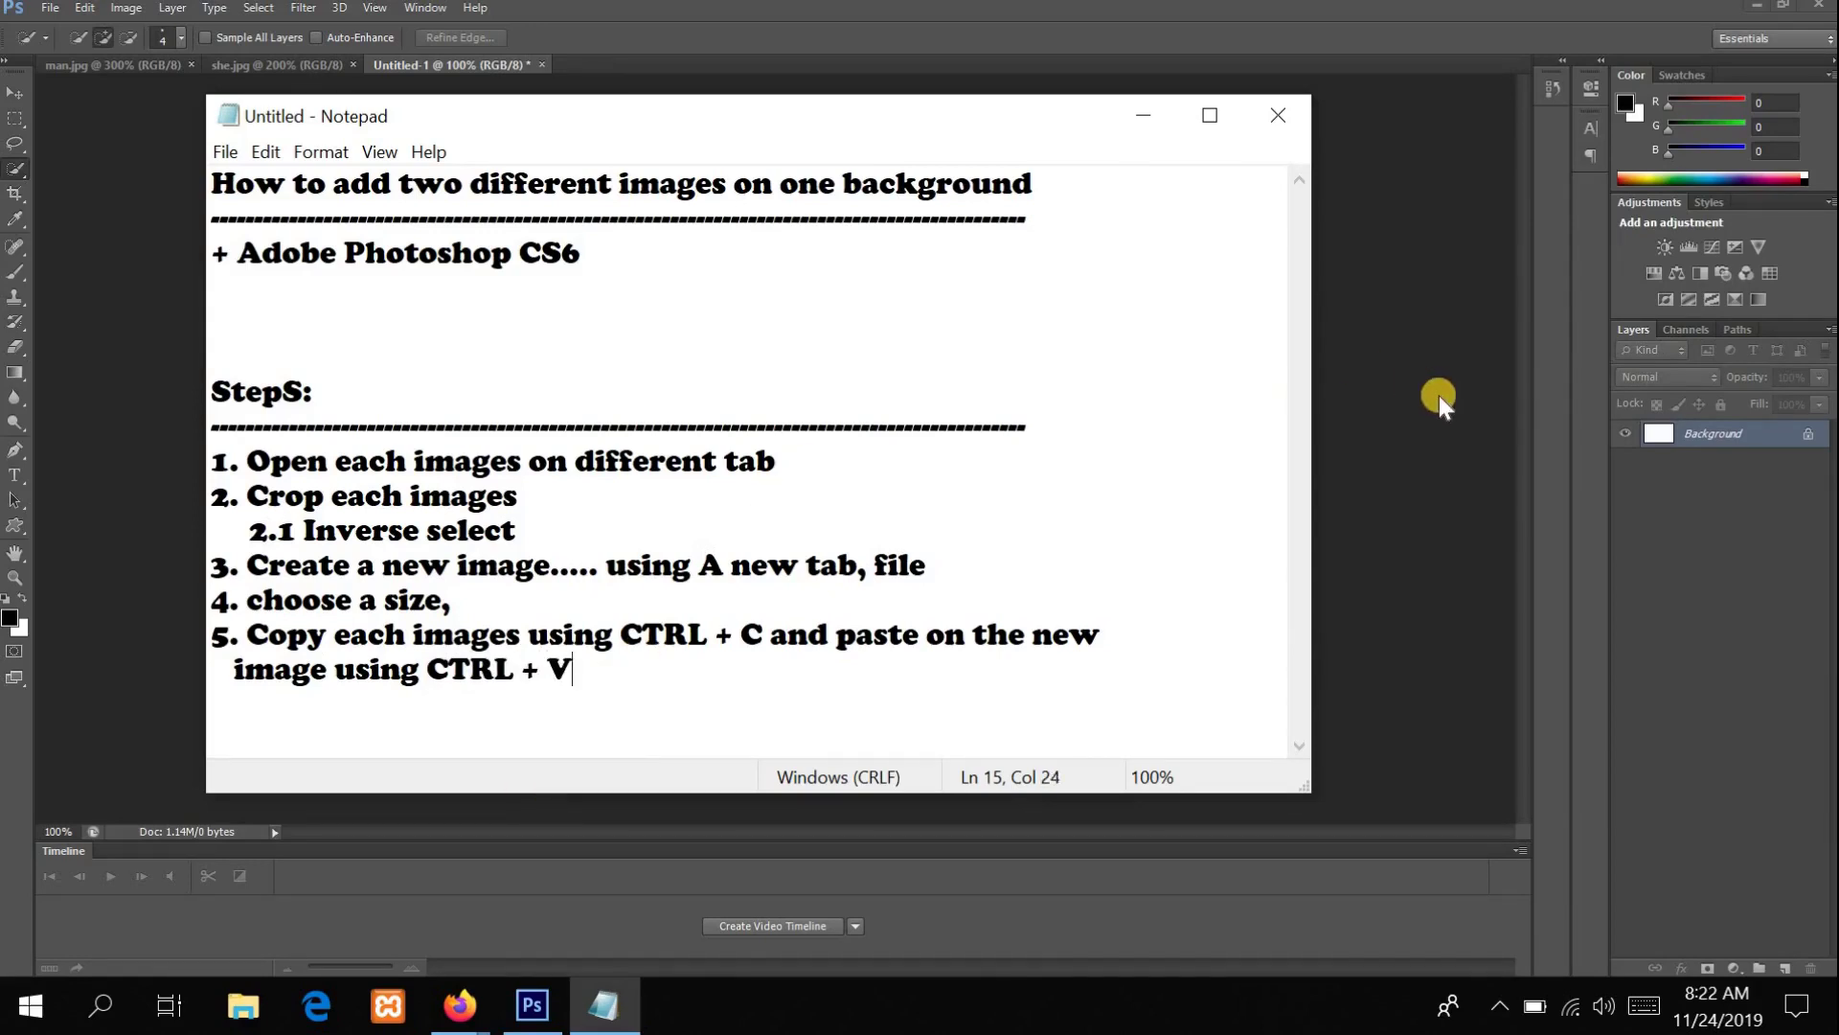
{"action": "left_click", "coordinate": [1437, 394]}
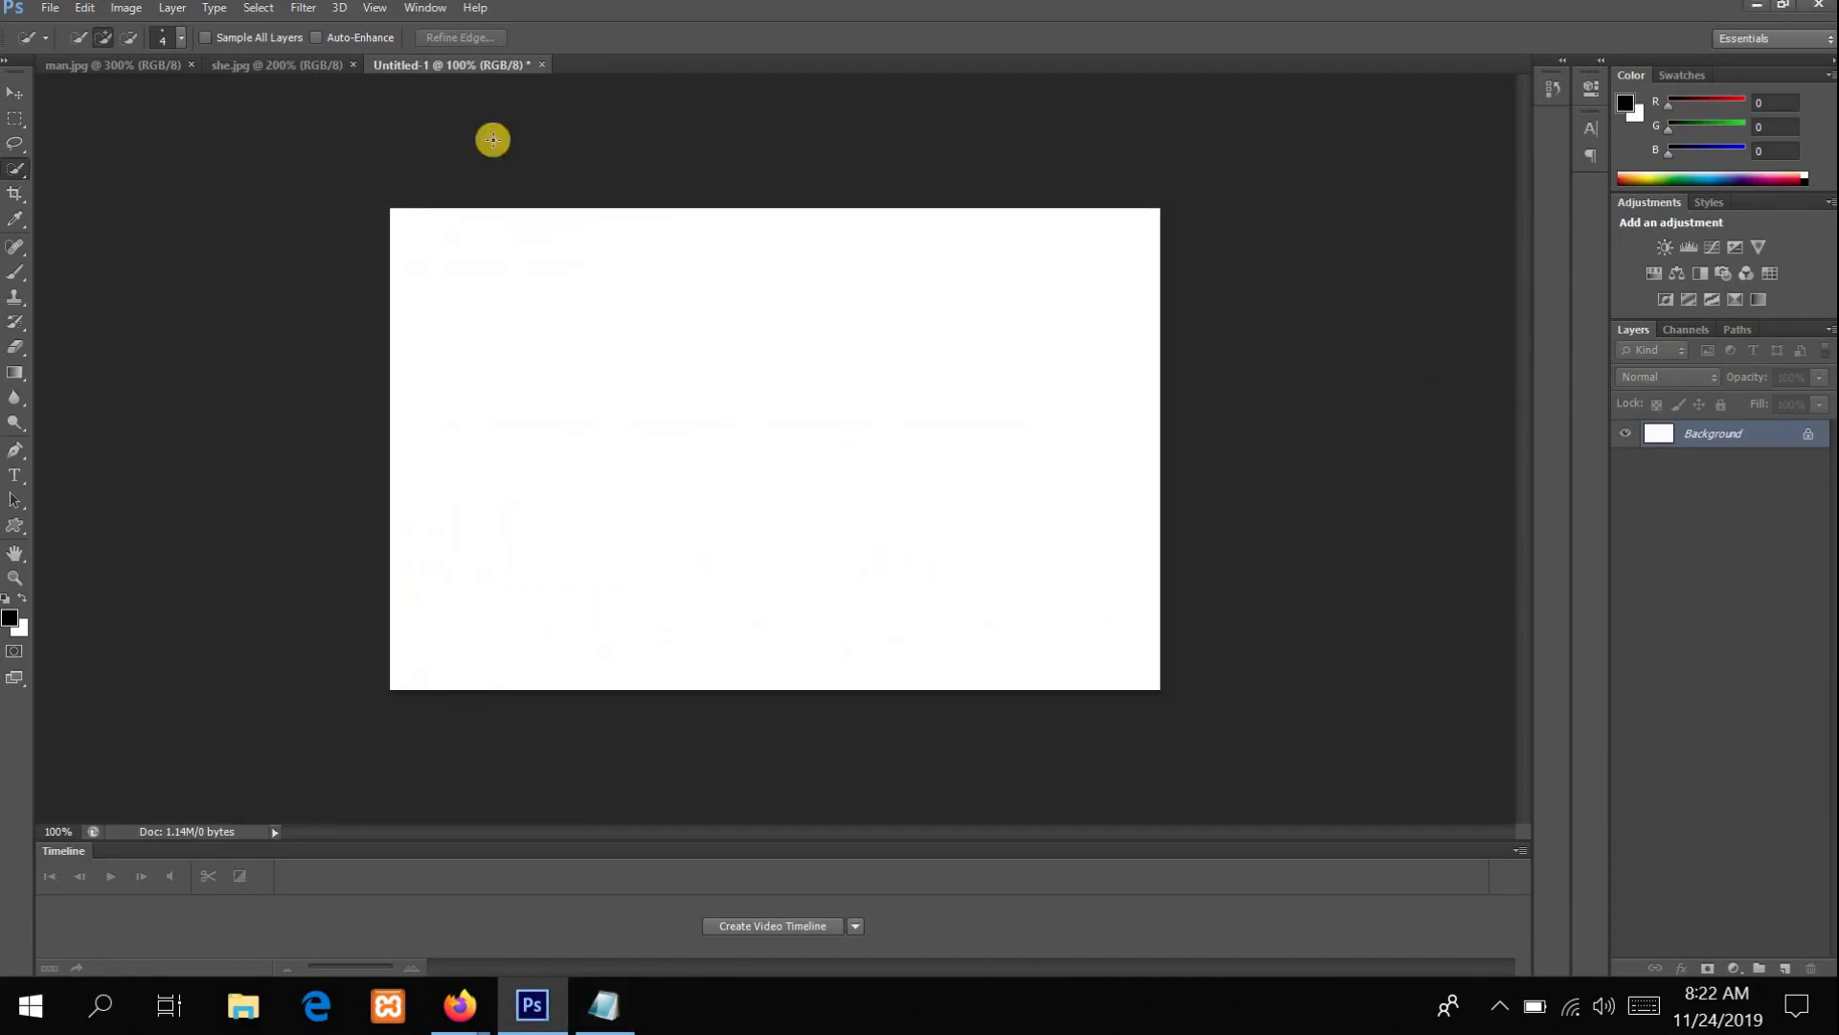
Step: Copy the selected man from man.jpg and paste him into the new blank document
{"action": "left_click", "coordinate": [138, 67]}
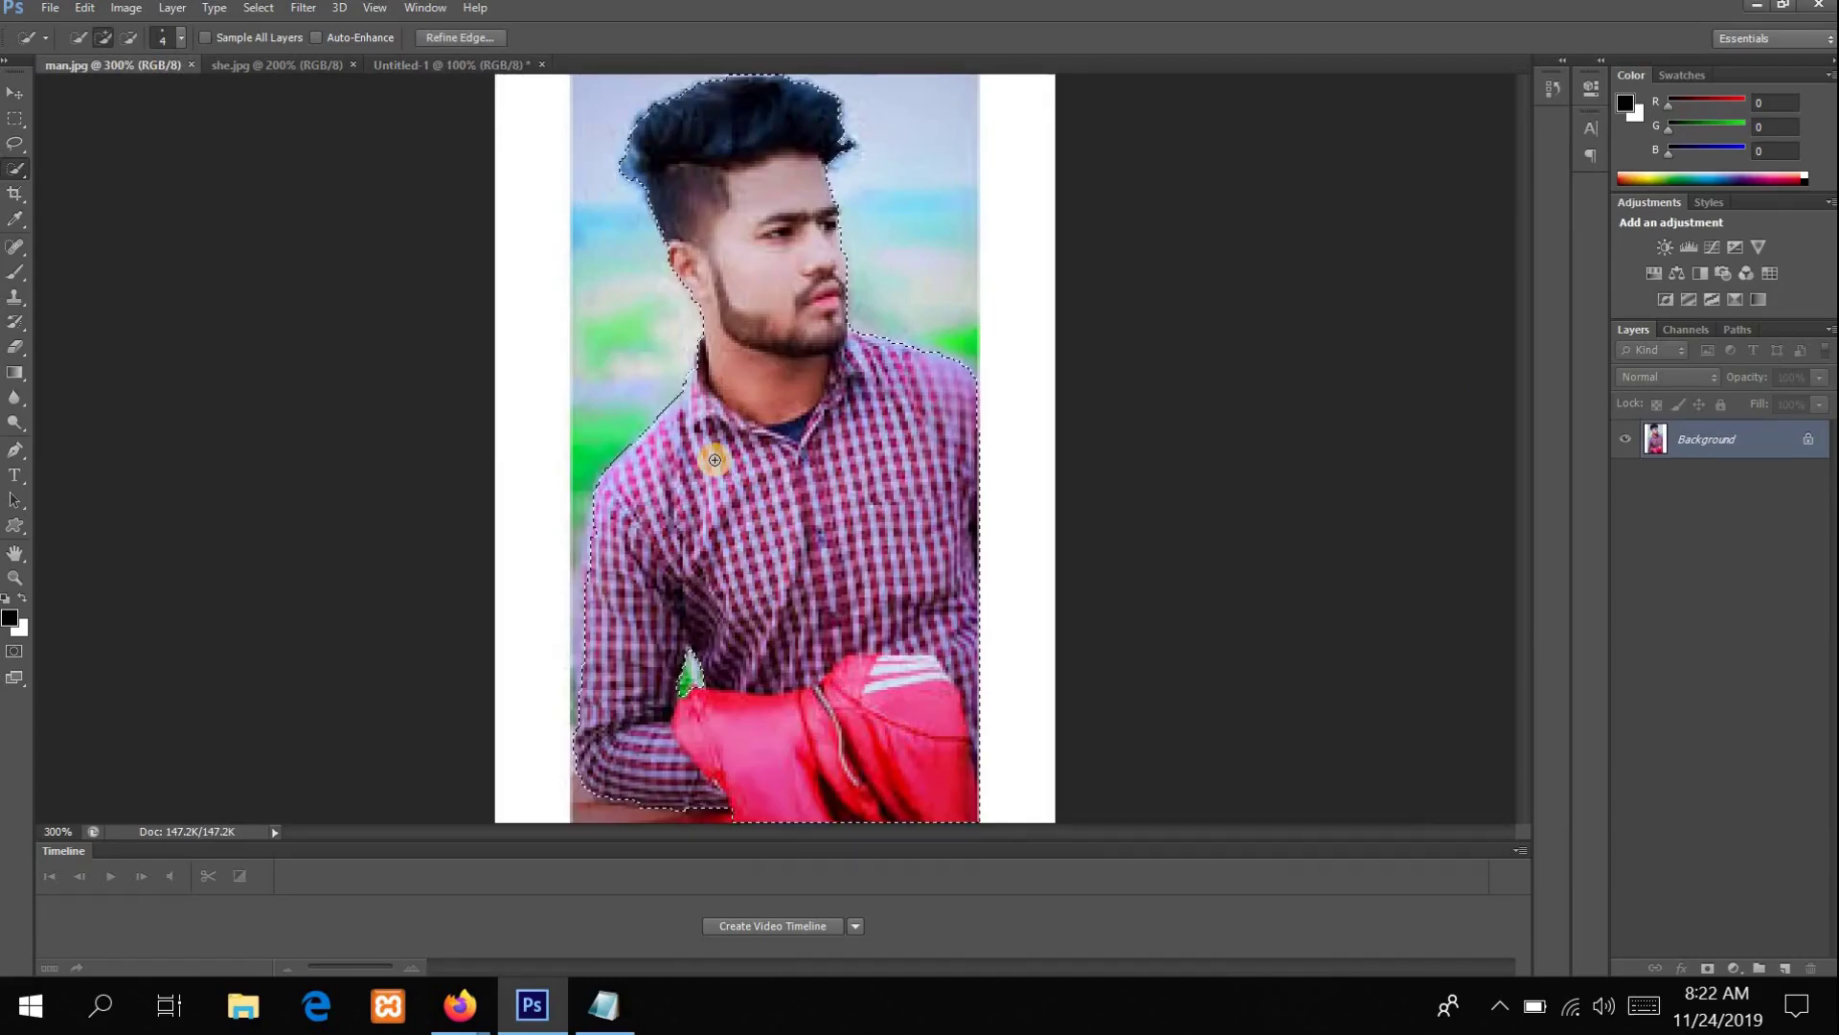
{"action": "left_click", "coordinate": [454, 69]}
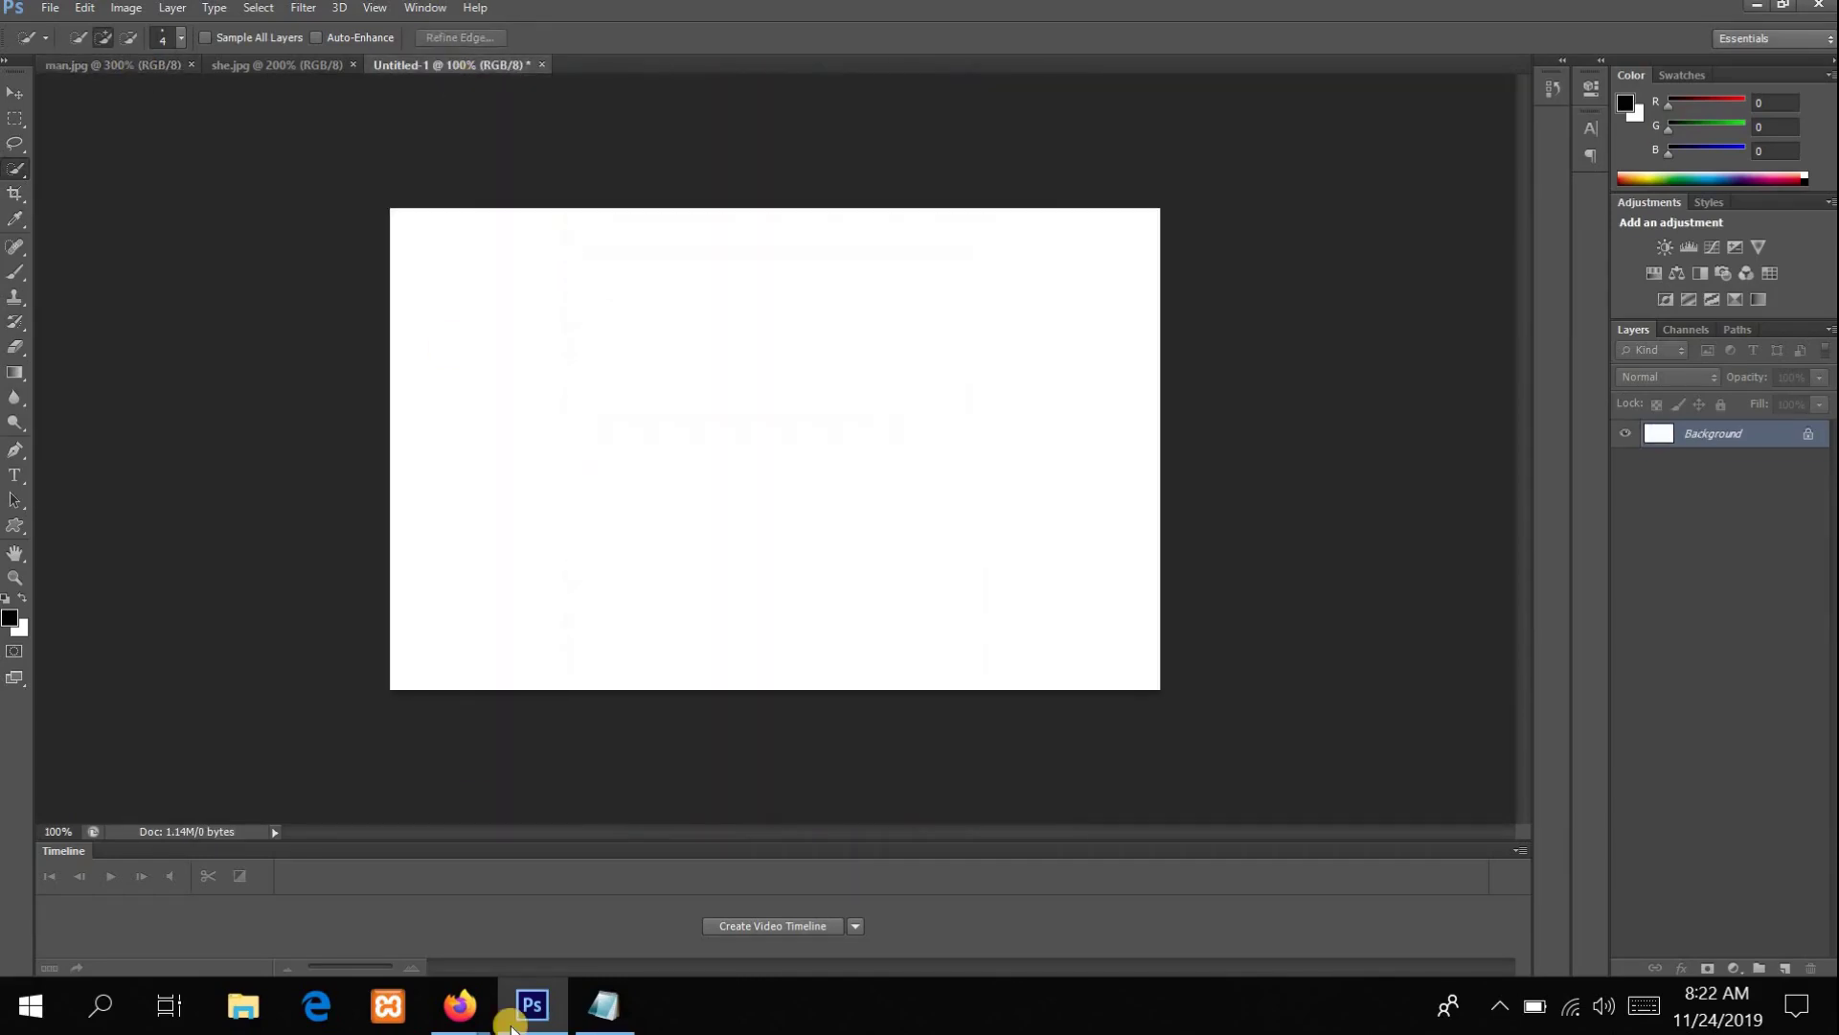
{"action": "key", "text": "ctrl+v"}
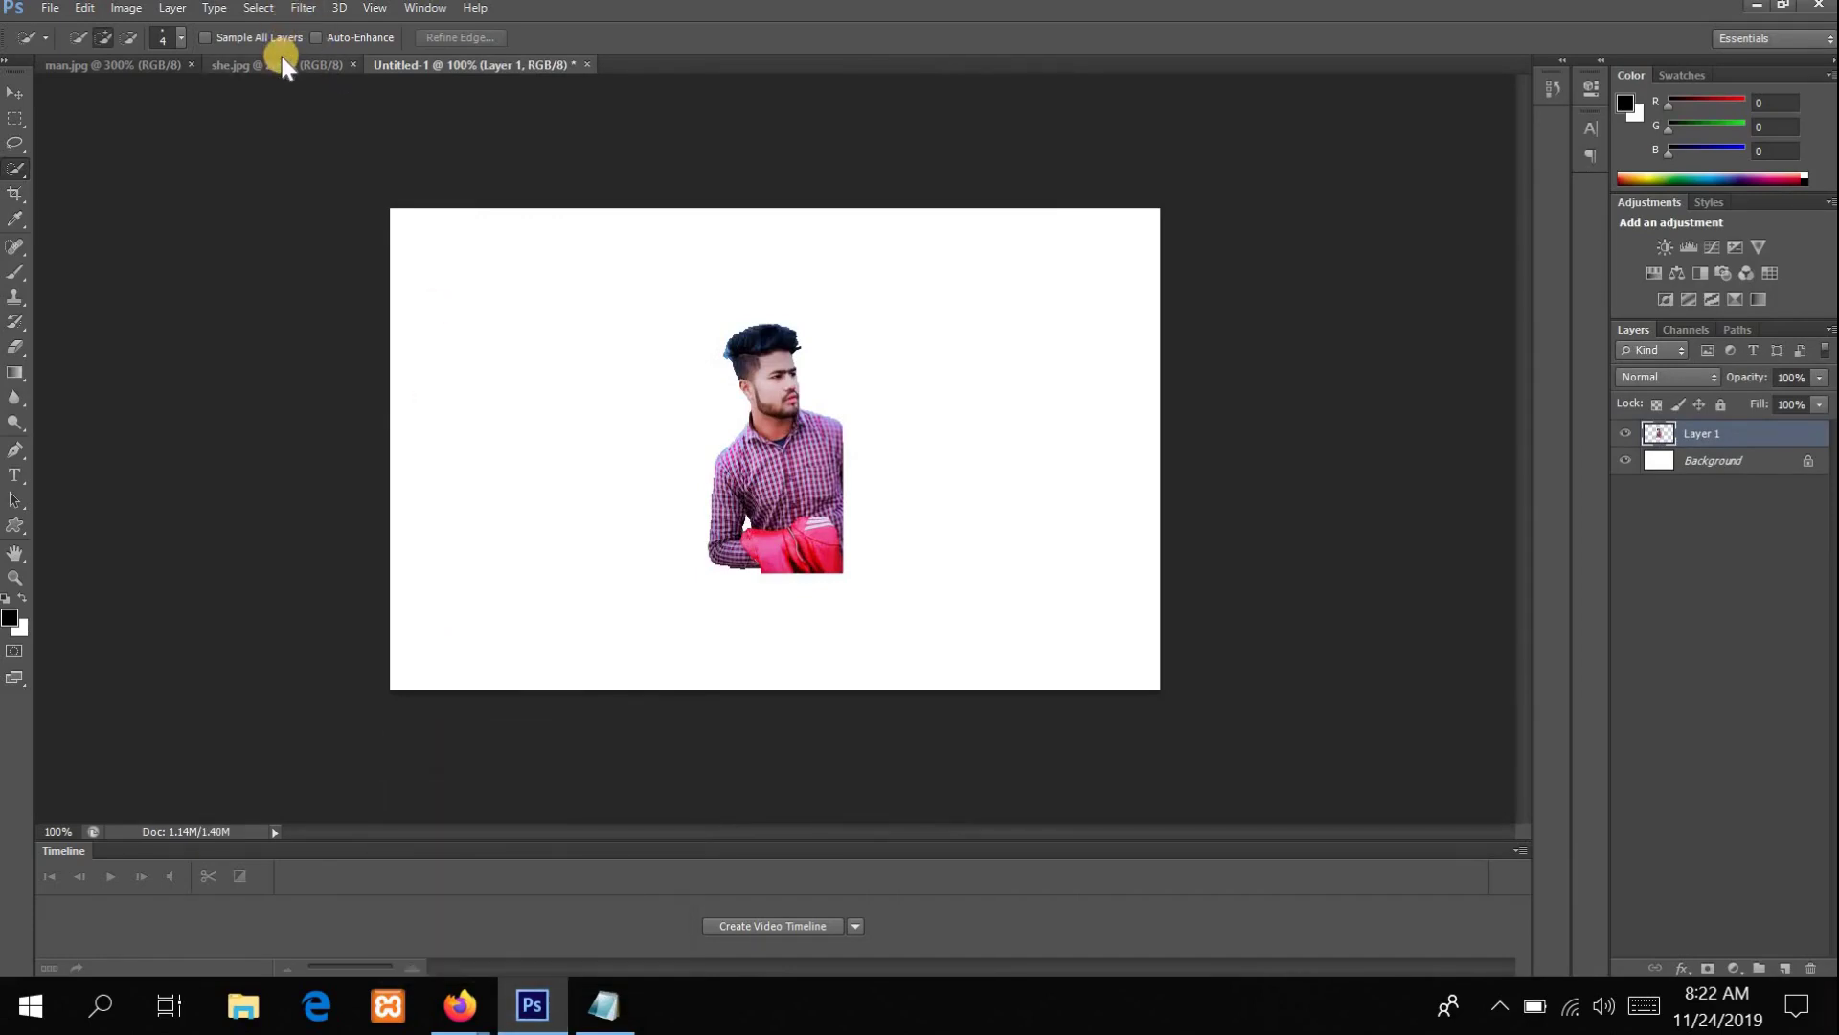
Step: Copy the selected woman from she.jpg and paste her into the new document with the man
{"action": "left_click", "coordinate": [282, 58]}
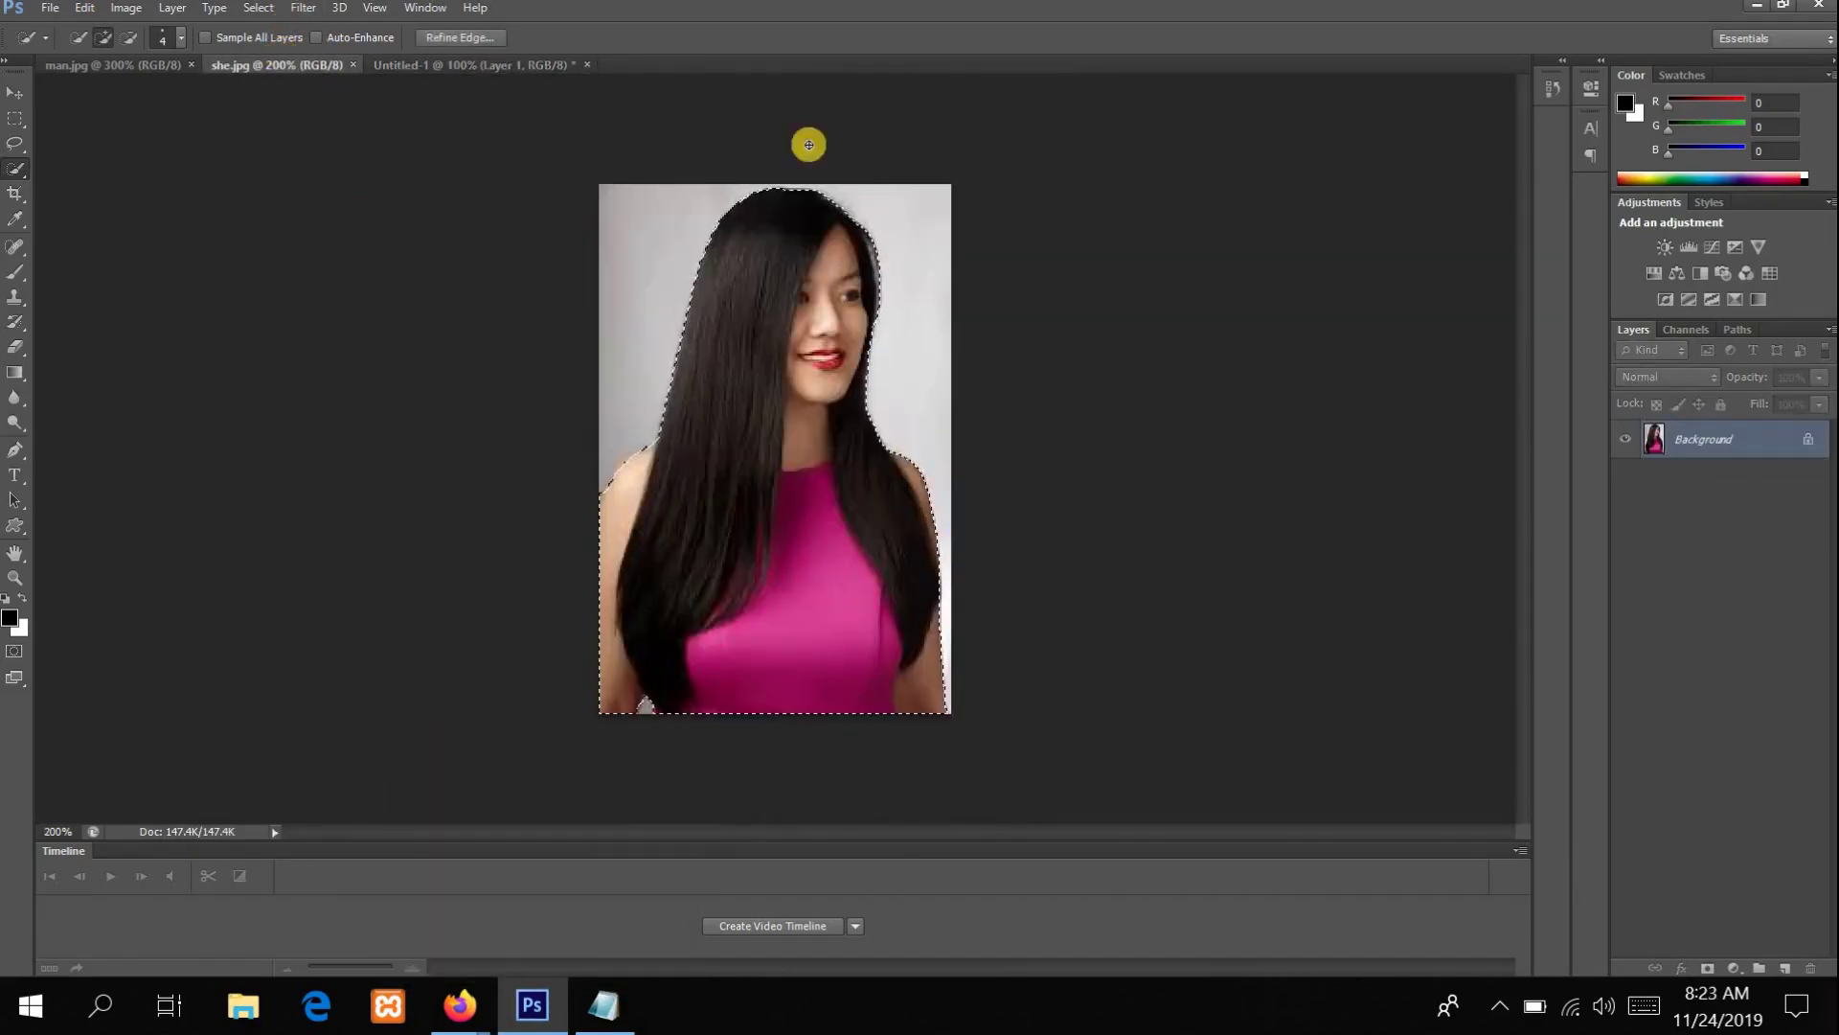
{"action": "left_click", "coordinate": [485, 65]}
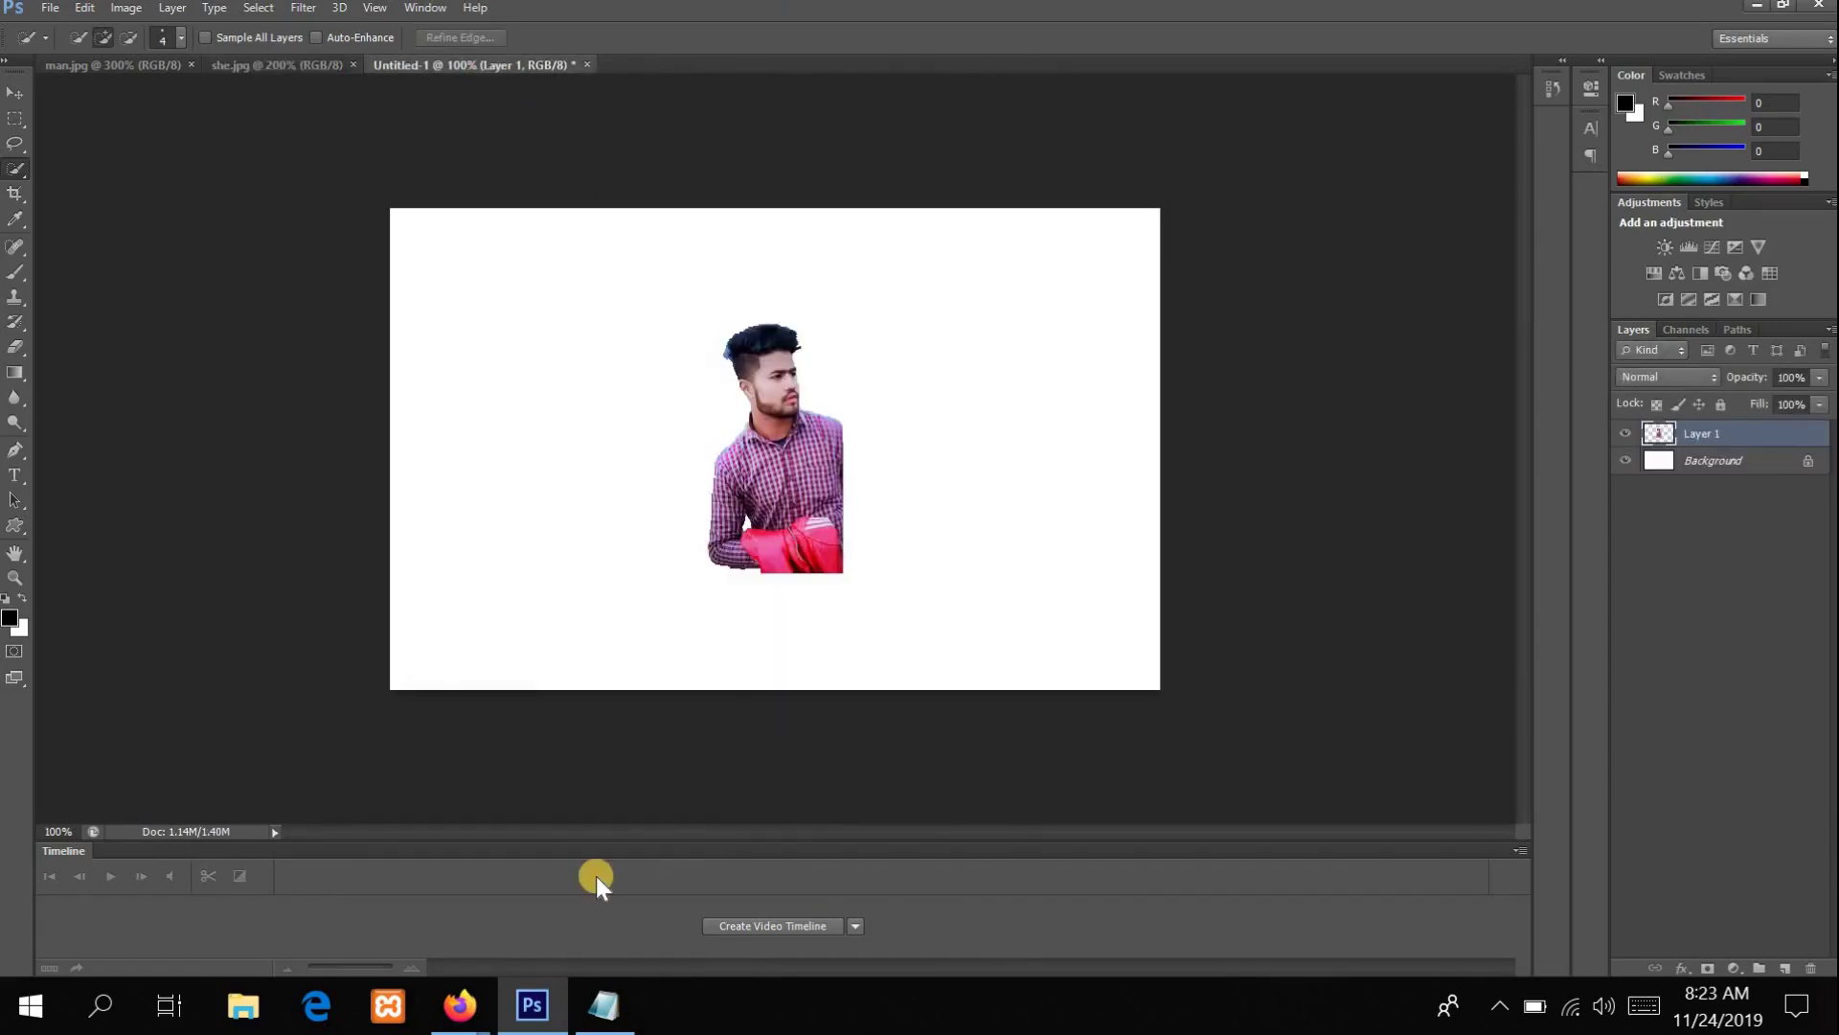
{"action": "key", "text": "ctrl+v"}
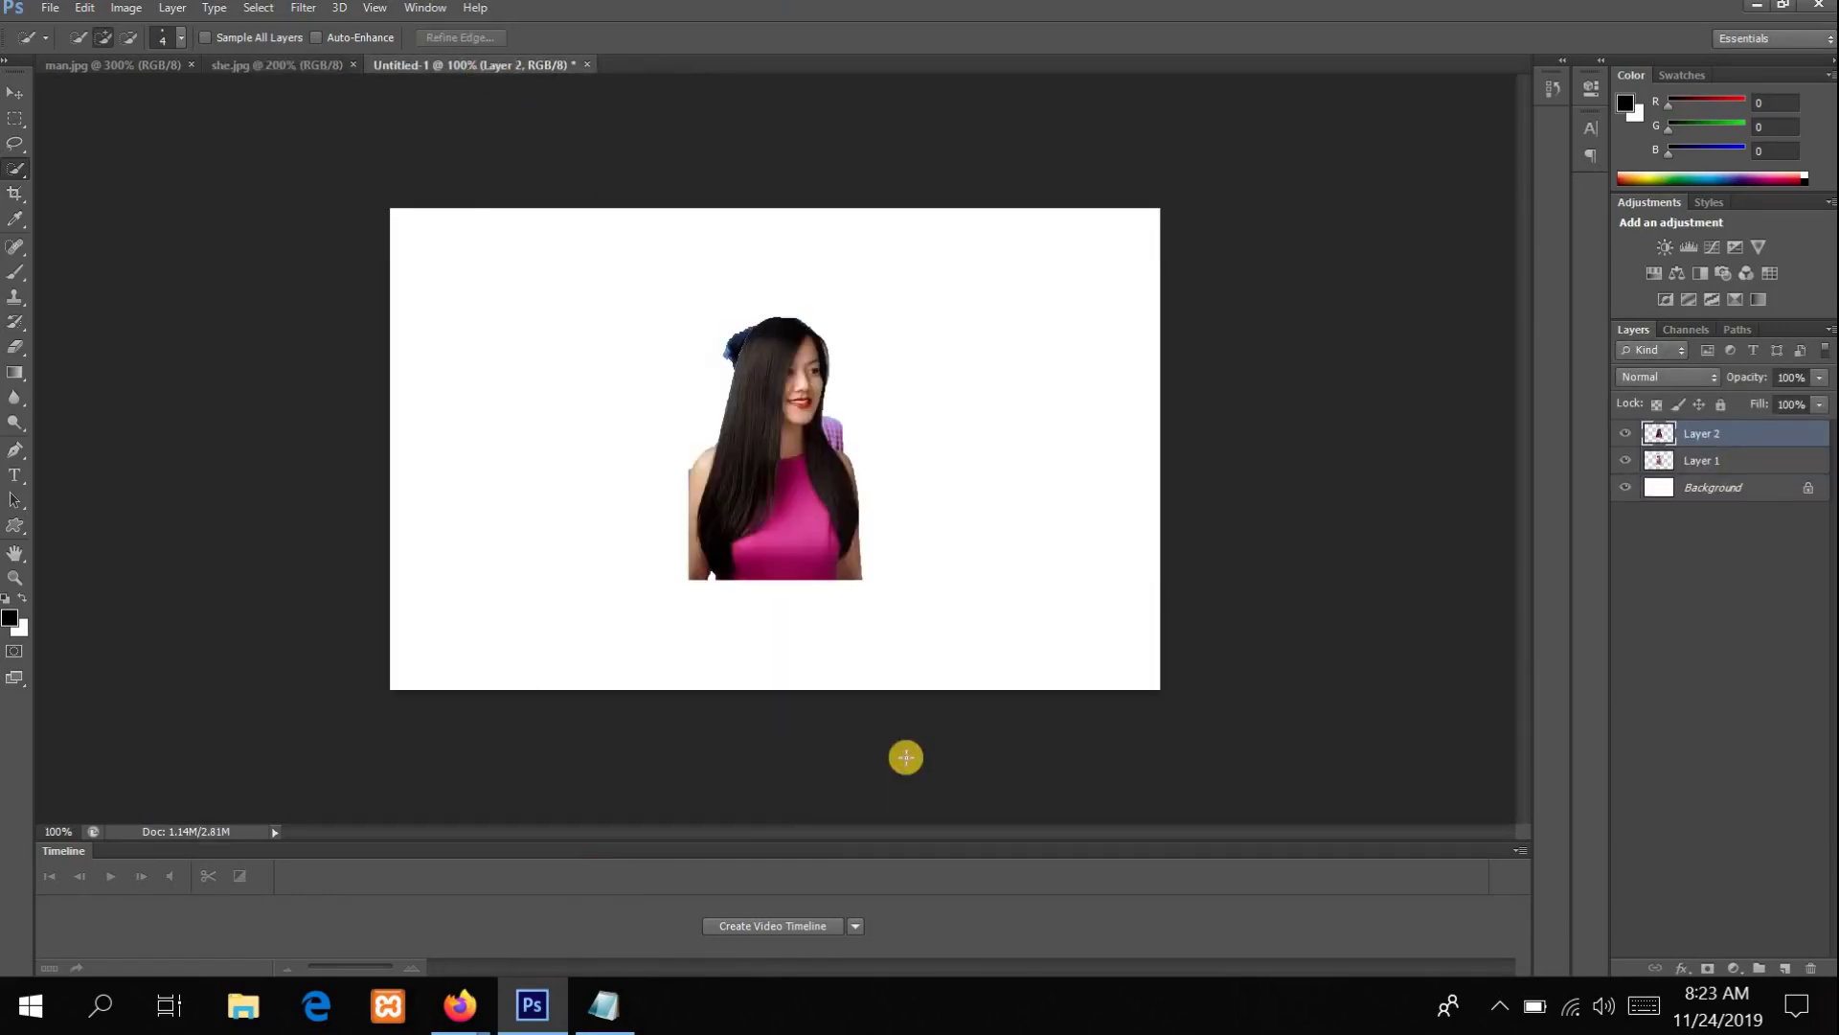
Step: Move the man's layer, Layer 1, to the left part of the canvas with the Move Tool
{"action": "left_click", "coordinate": [1715, 464]}
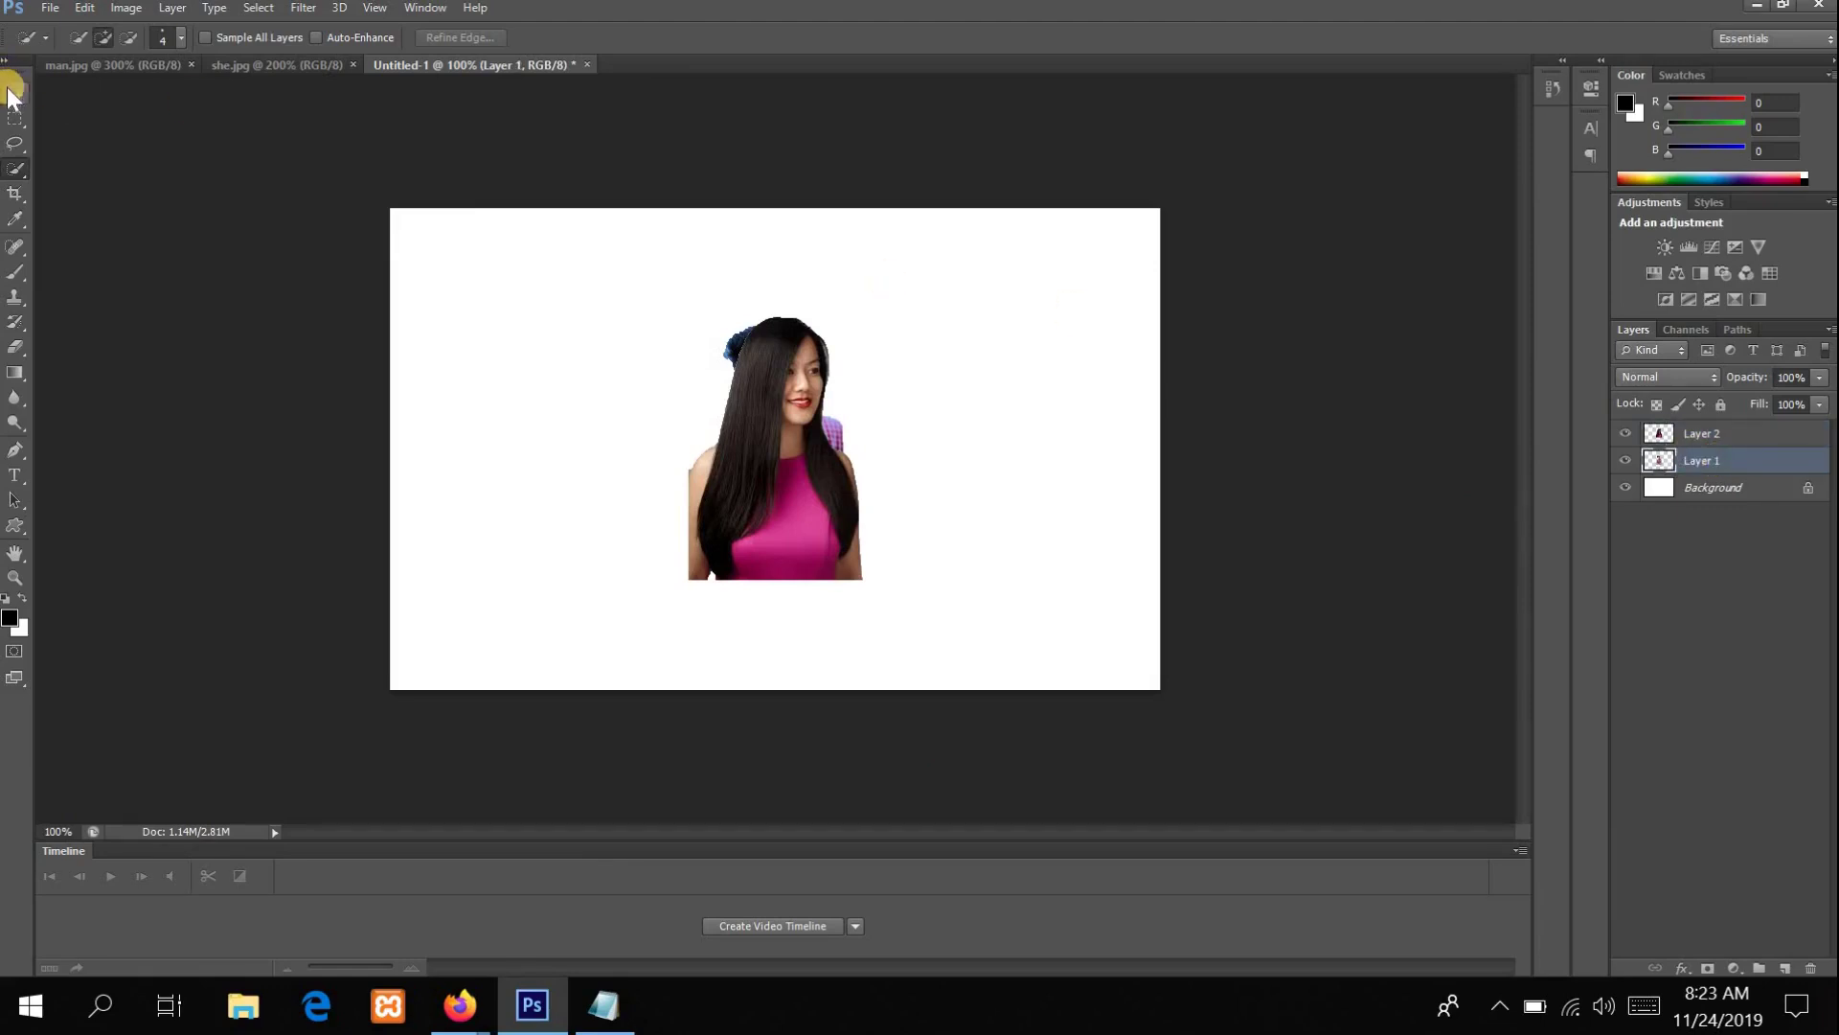
{"action": "left_click", "coordinate": [14, 94]}
{"action": "left_click_drag", "start_coordinate": [821, 463], "coordinate": [578, 472]}
Step: Show the transform controls, enlarge the man to about 266% width and 208% height, rotate him about 7.4° clockwise, reposition him, and apply the transformation
{"action": "left_click", "coordinate": [236, 38]}
{"action": "left_click_drag", "start_coordinate": [610, 318], "coordinate": [762, 238]}
{"action": "left_click_drag", "start_coordinate": [621, 571], "coordinate": [621, 657]}
{"action": "left_click_drag", "start_coordinate": [470, 449], "coordinate": [403, 449]}
{"action": "left_click_drag", "start_coordinate": [794, 236], "coordinate": [838, 247]}
{"action": "left_click_drag", "start_coordinate": [611, 237], "coordinate": [613, 207]}
{"action": "left_click_drag", "start_coordinate": [556, 663], "coordinate": [573, 738]}
{"action": "left_click_drag", "start_coordinate": [588, 493], "coordinate": [638, 492]}
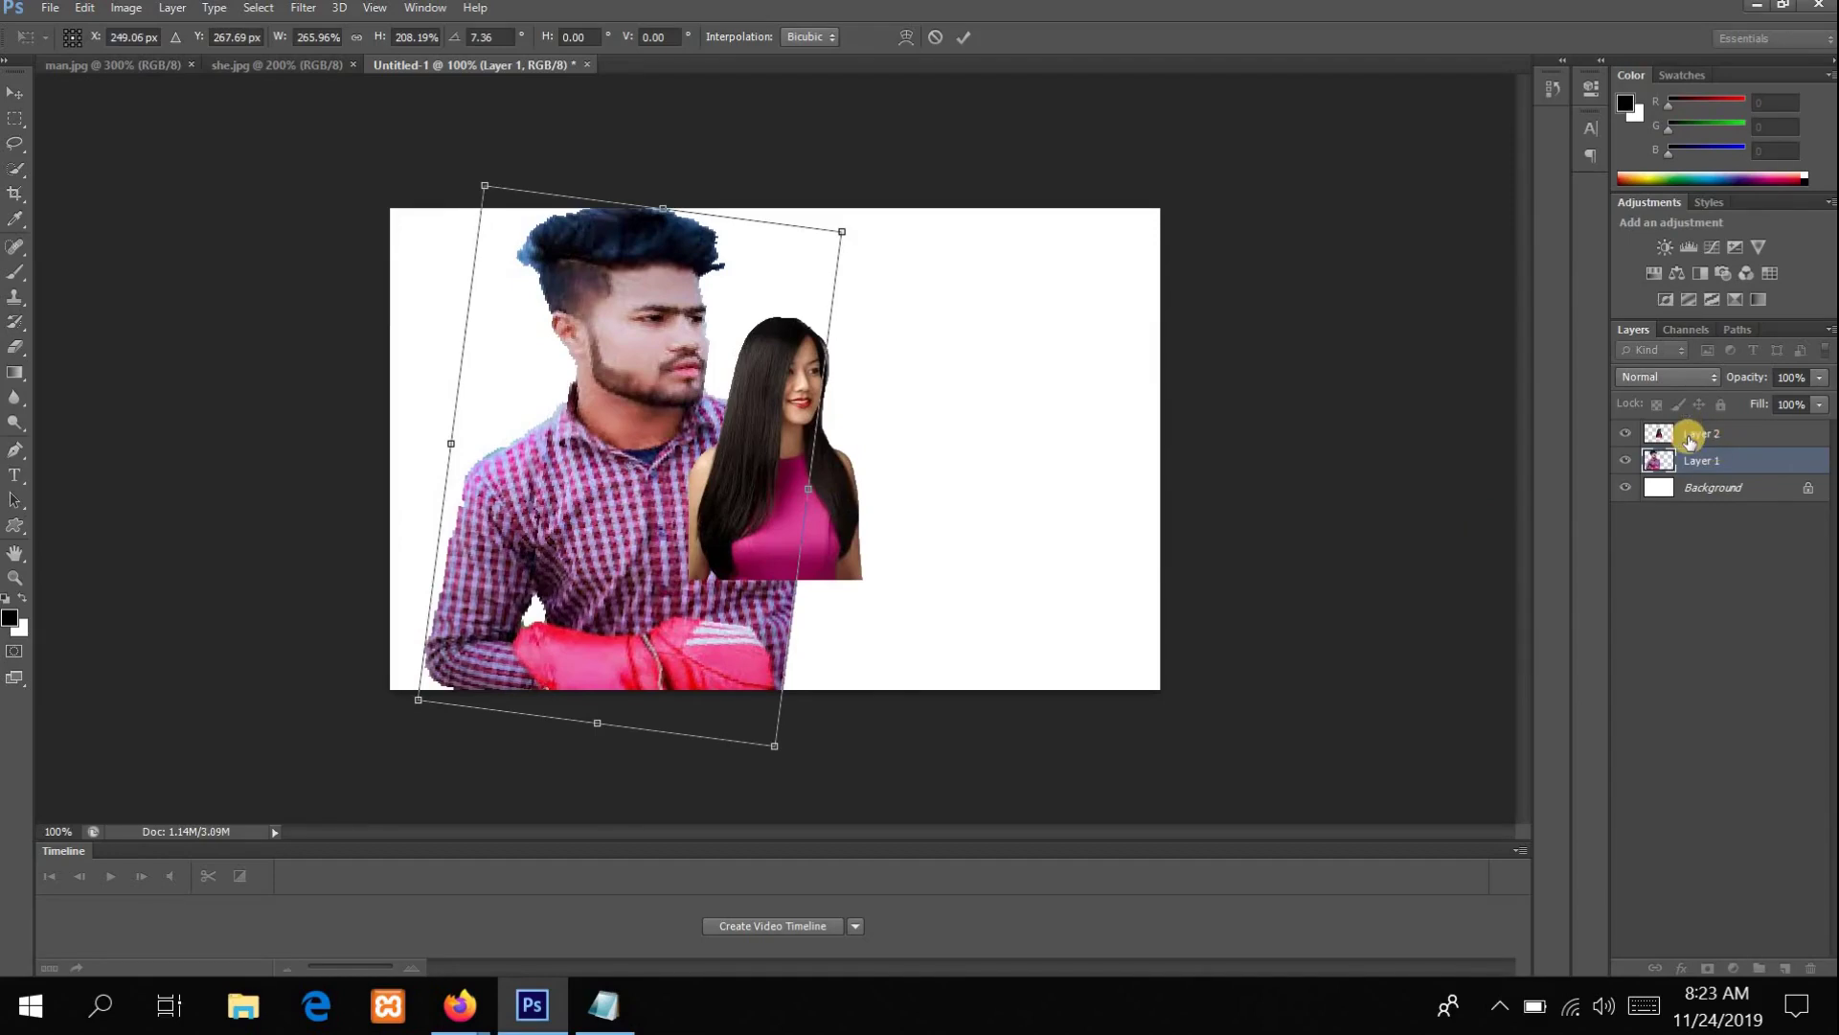
{"action": "left_click", "coordinate": [15, 92]}
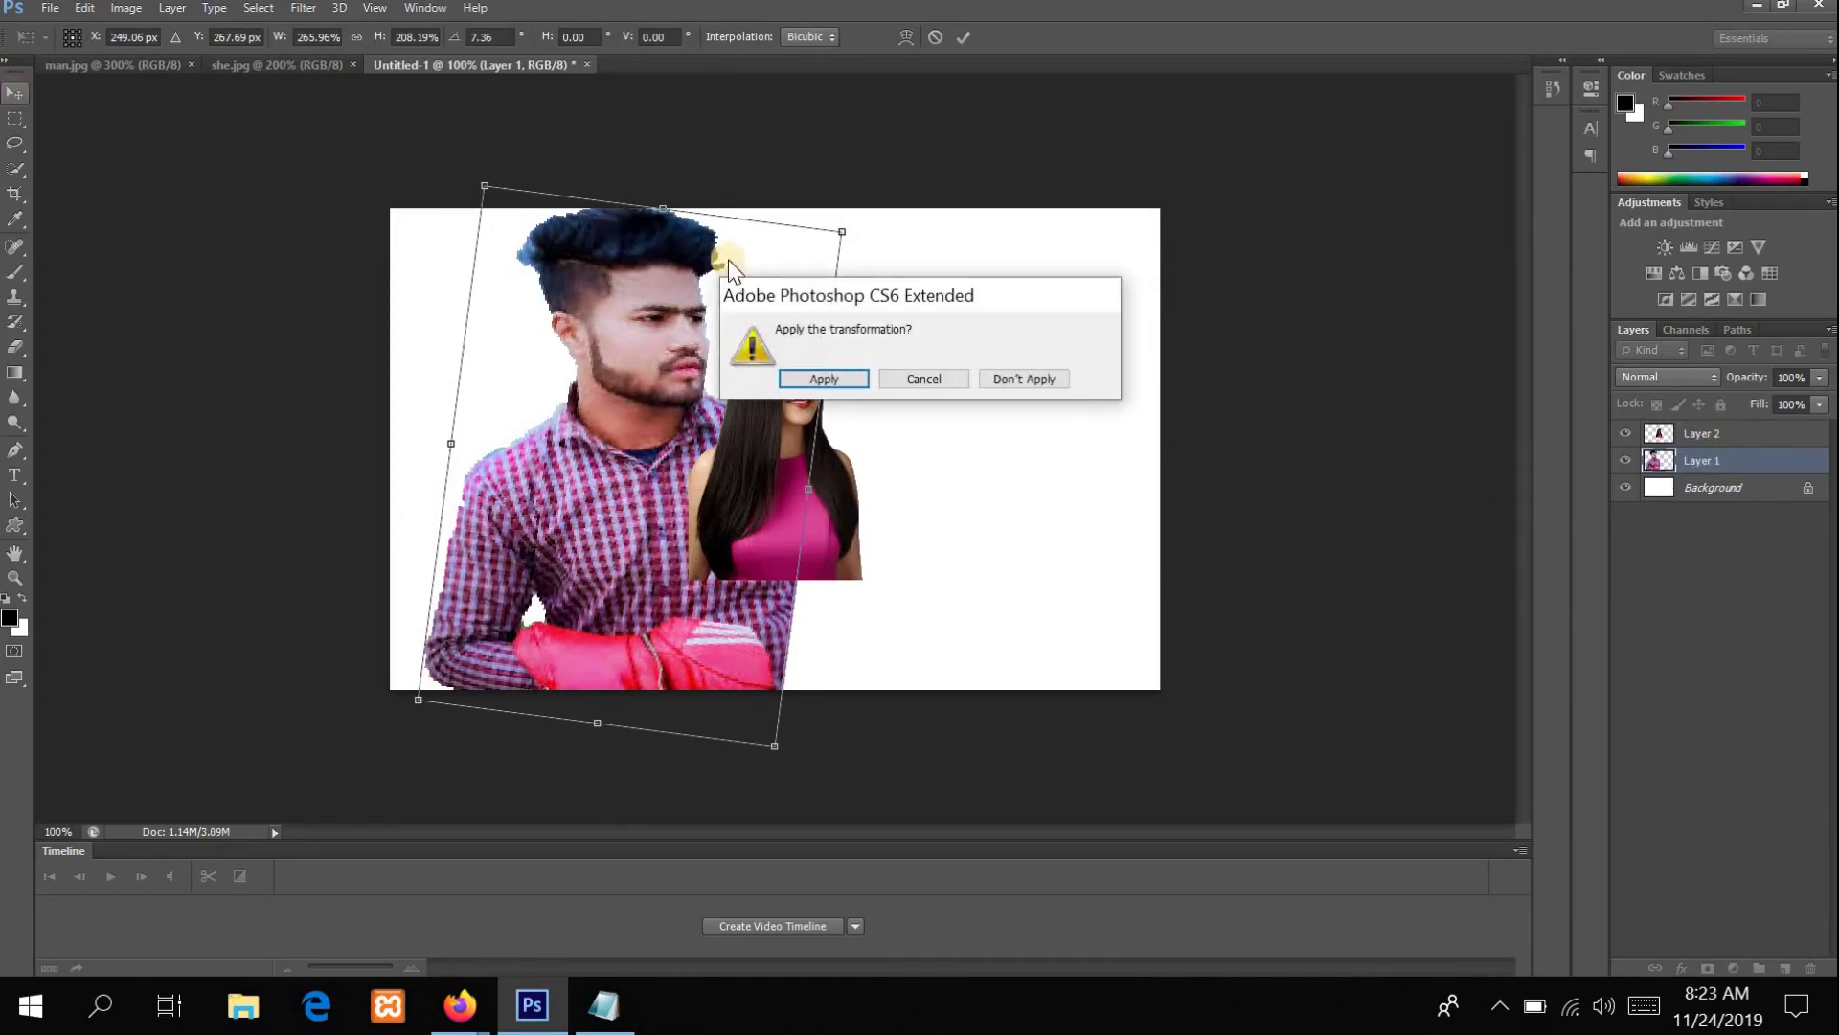
{"action": "left_click", "coordinate": [824, 379]}
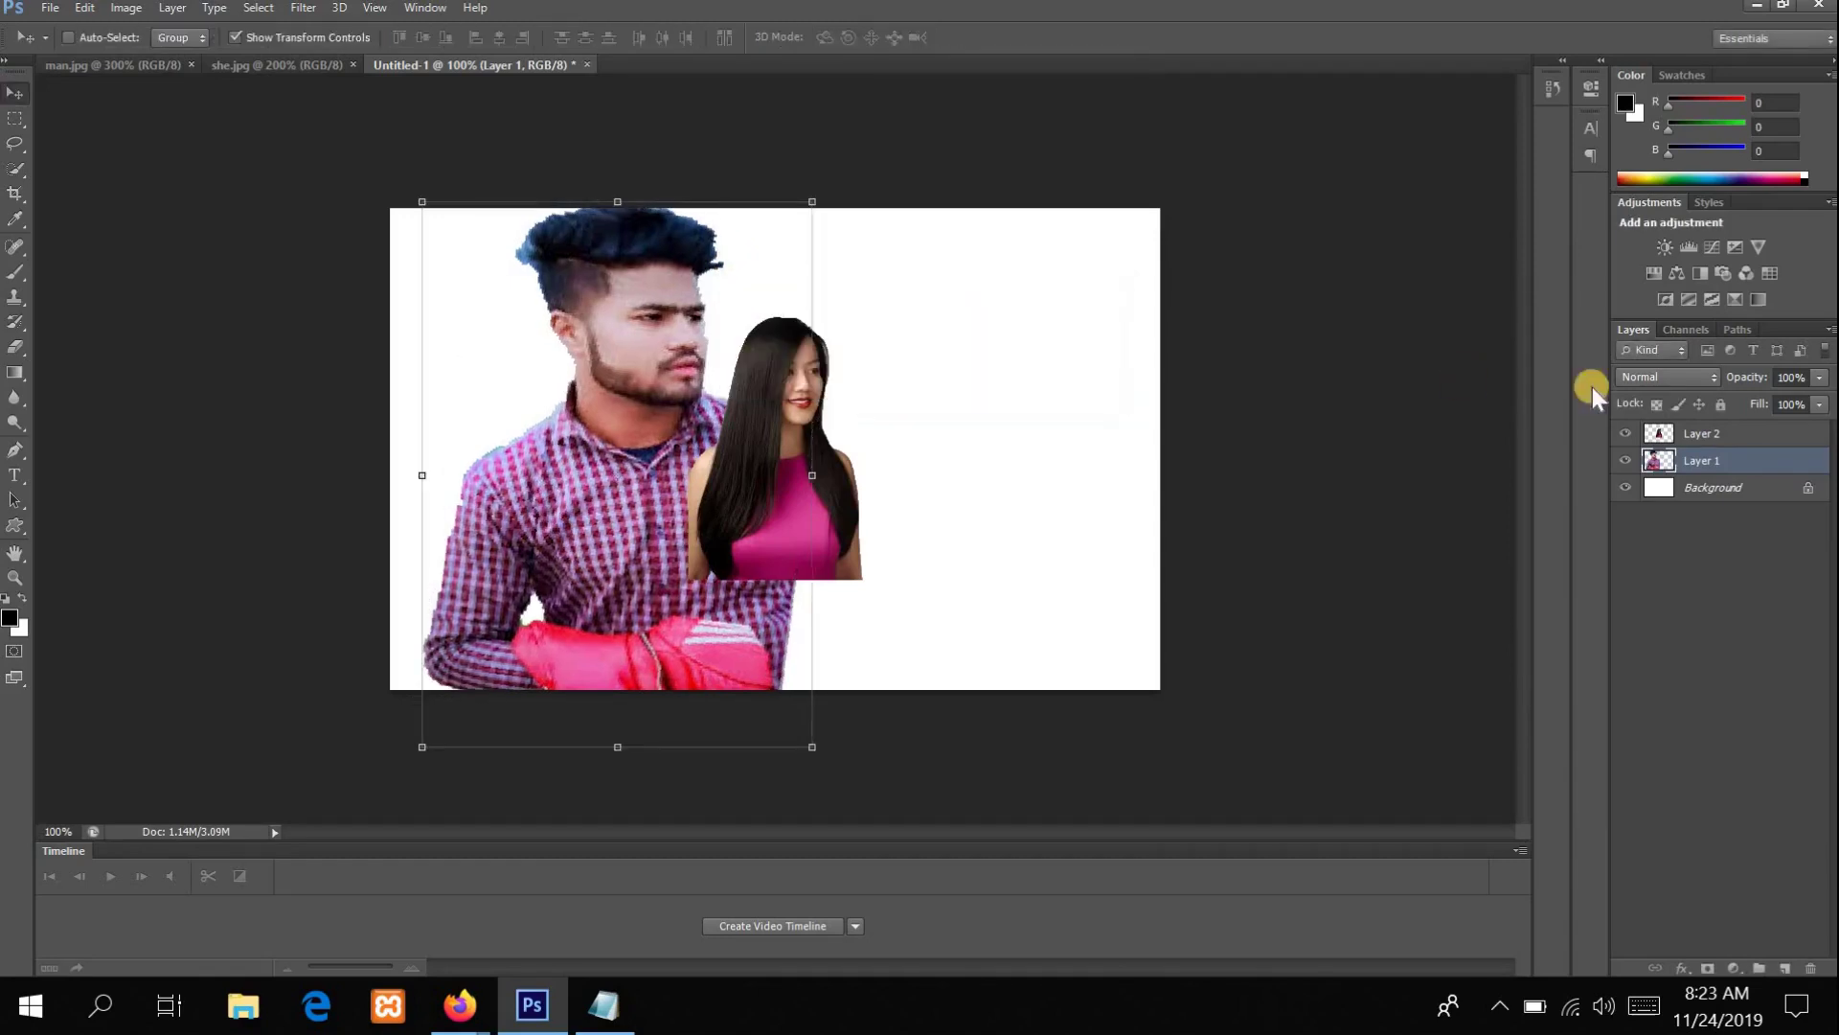
Step: Mirror the woman on Layer 2 horizontally, enlarge her to about 220% width and 186% height beside the man, and apply the transformation
{"action": "left_click", "coordinate": [1711, 440]}
{"action": "left_click_drag", "start_coordinate": [784, 456], "coordinate": [618, 589]}
{"action": "left_click_drag", "start_coordinate": [753, 308], "coordinate": [753, 216]}
{"action": "left_click_drag", "start_coordinate": [755, 561], "coordinate": [756, 672]}
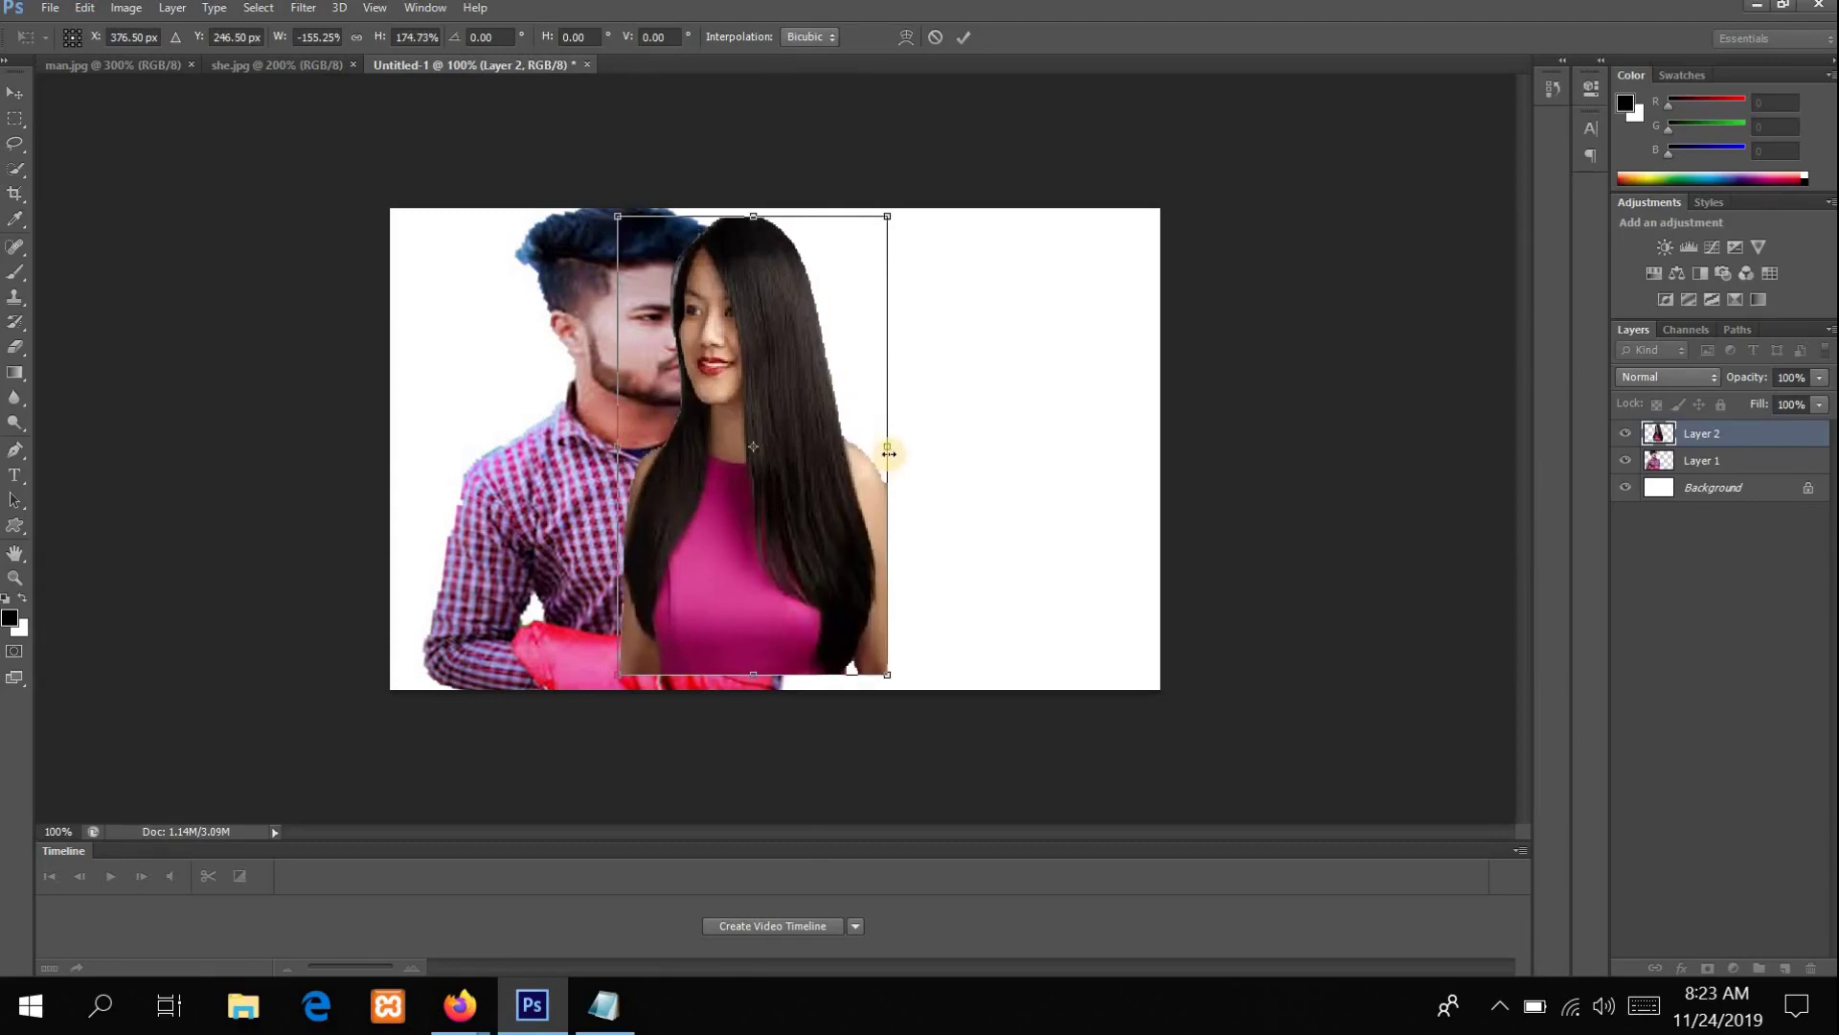
{"action": "left_click_drag", "start_coordinate": [888, 453], "coordinate": [997, 463]}
{"action": "left_click_drag", "start_coordinate": [837, 488], "coordinate": [997, 515]}
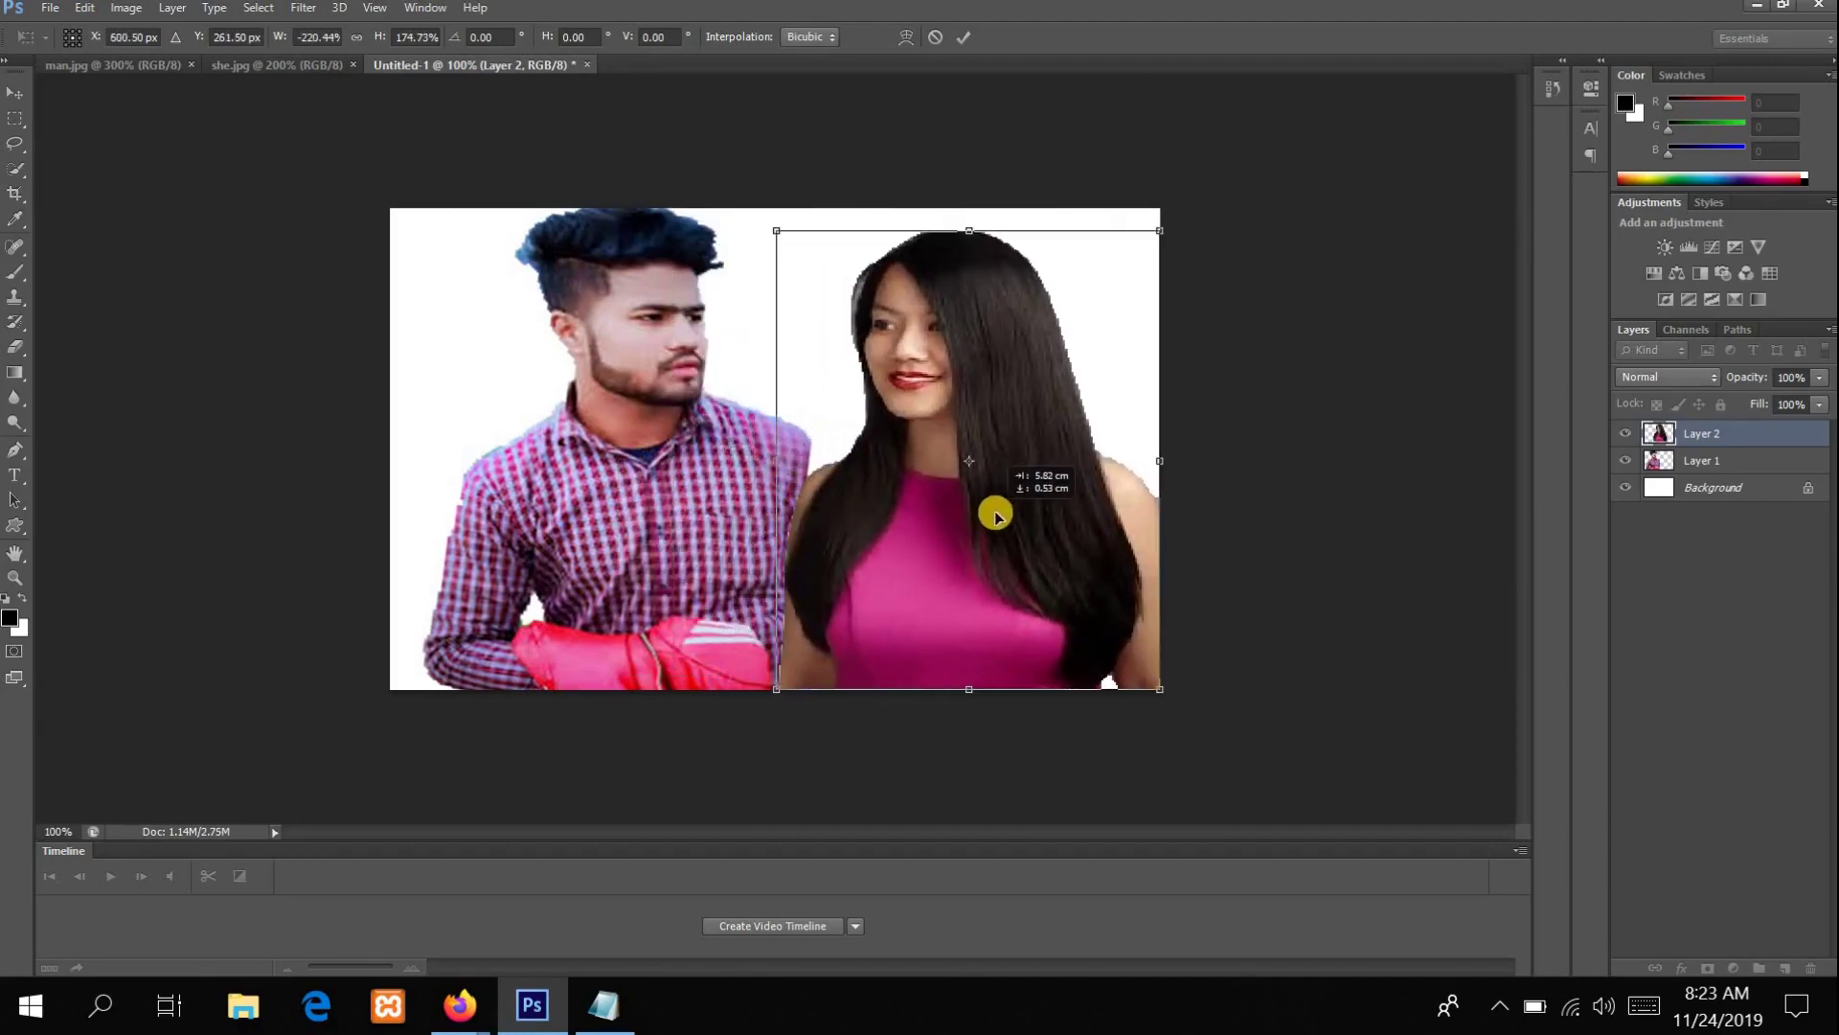
{"action": "left_click_drag", "start_coordinate": [968, 223], "coordinate": [966, 193]}
{"action": "left_click_drag", "start_coordinate": [675, 508], "coordinate": [697, 492]}
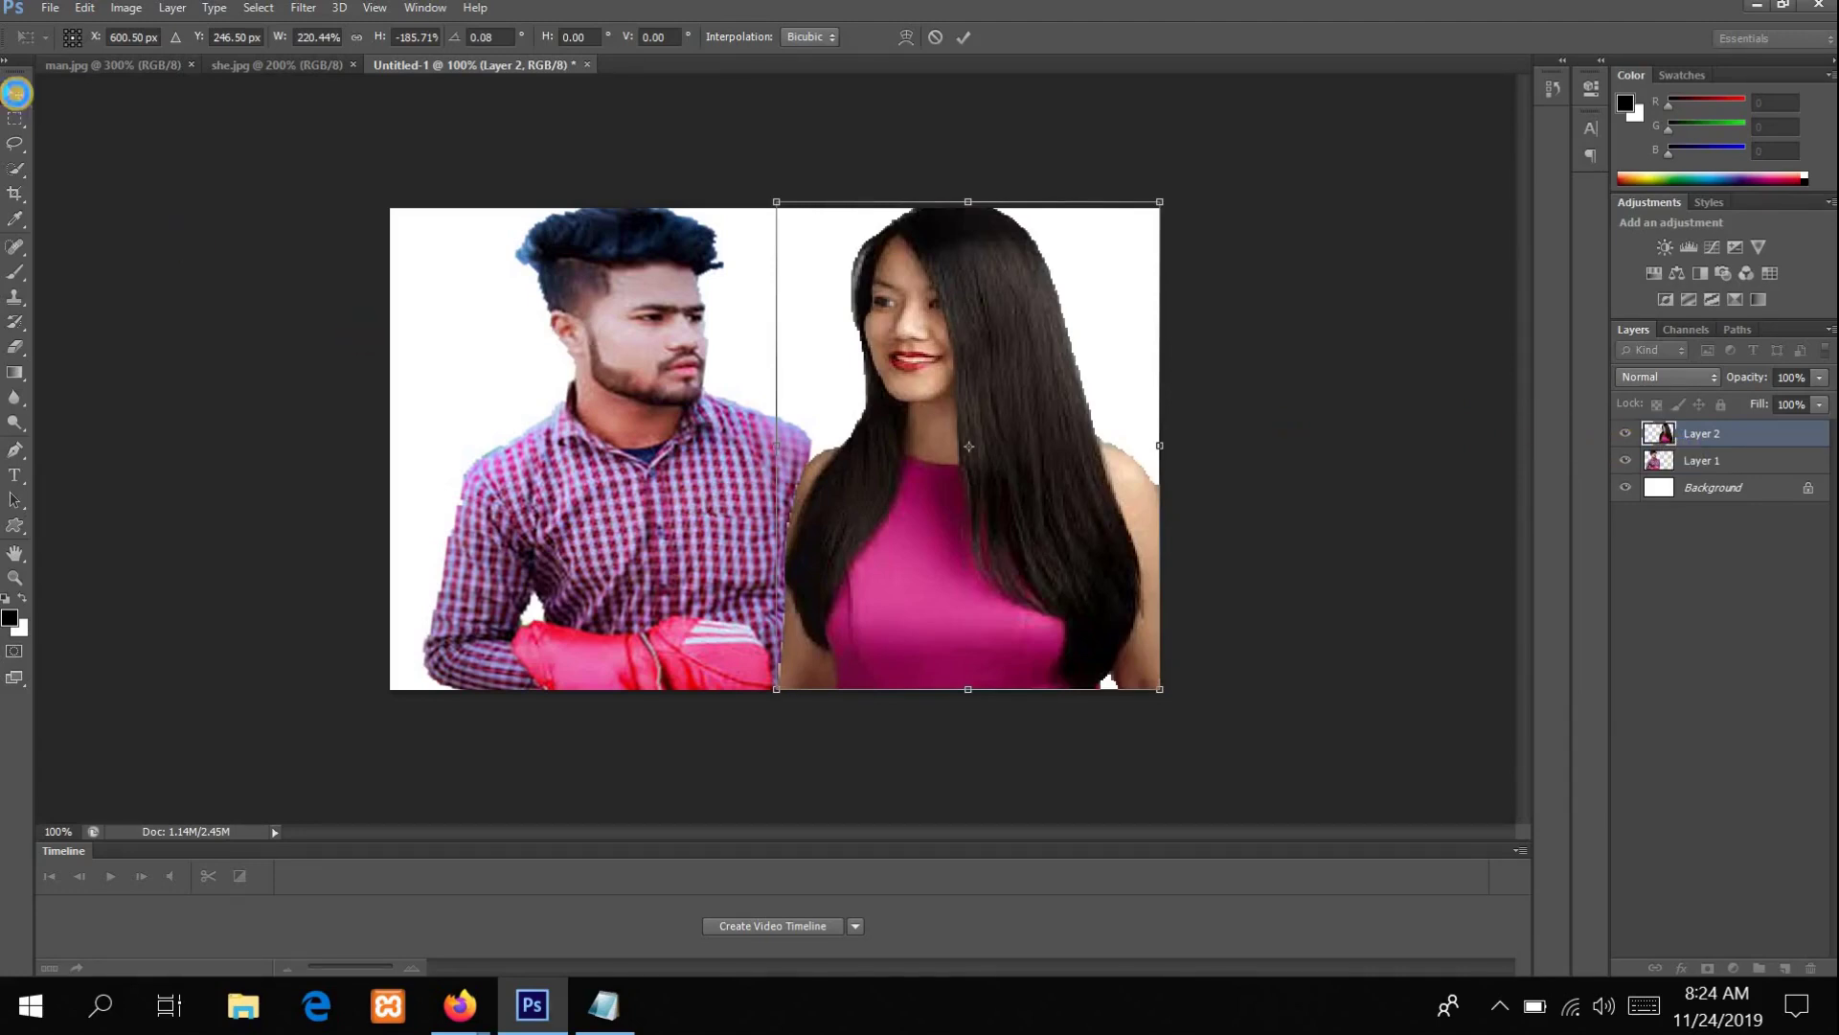
{"action": "left_click", "coordinate": [14, 93]}
{"action": "left_click", "coordinate": [826, 378]}
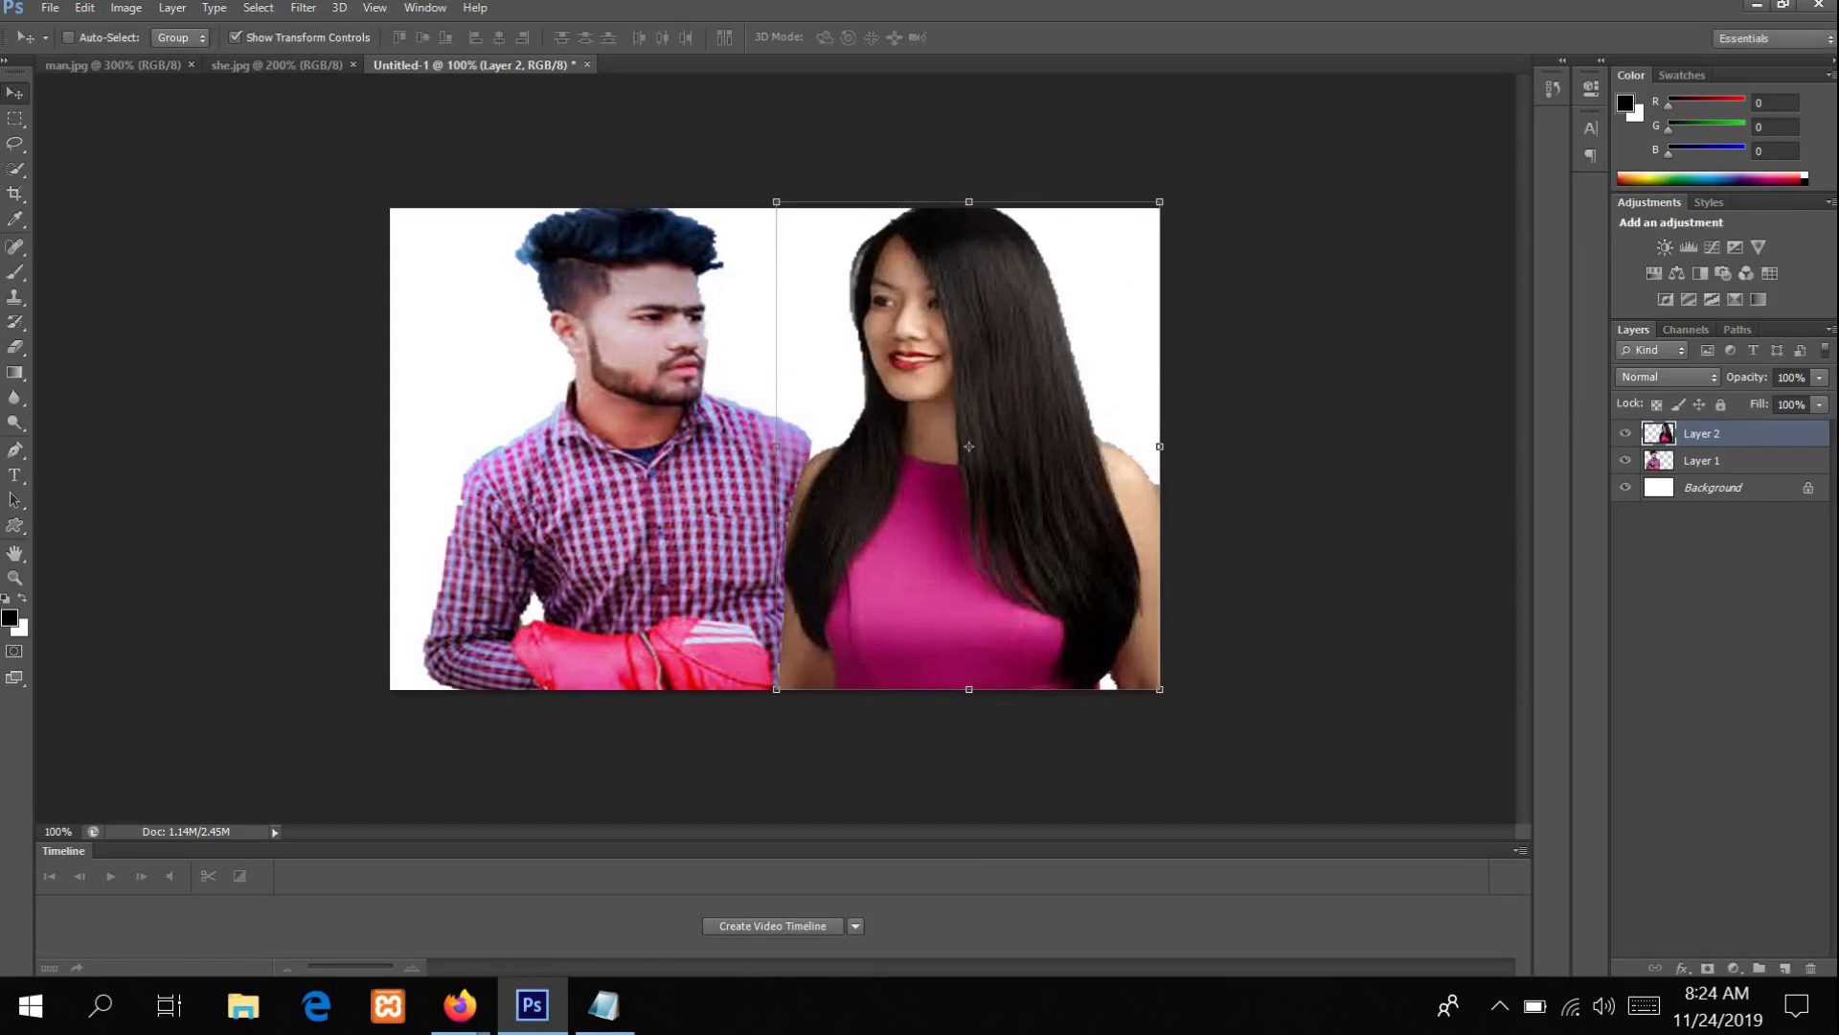
Step: Scale the man on Layer 1 to about 103.2% width and 100.7% height, apply the transformation, and hide the transform controls
{"action": "left_click", "coordinate": [1724, 462]}
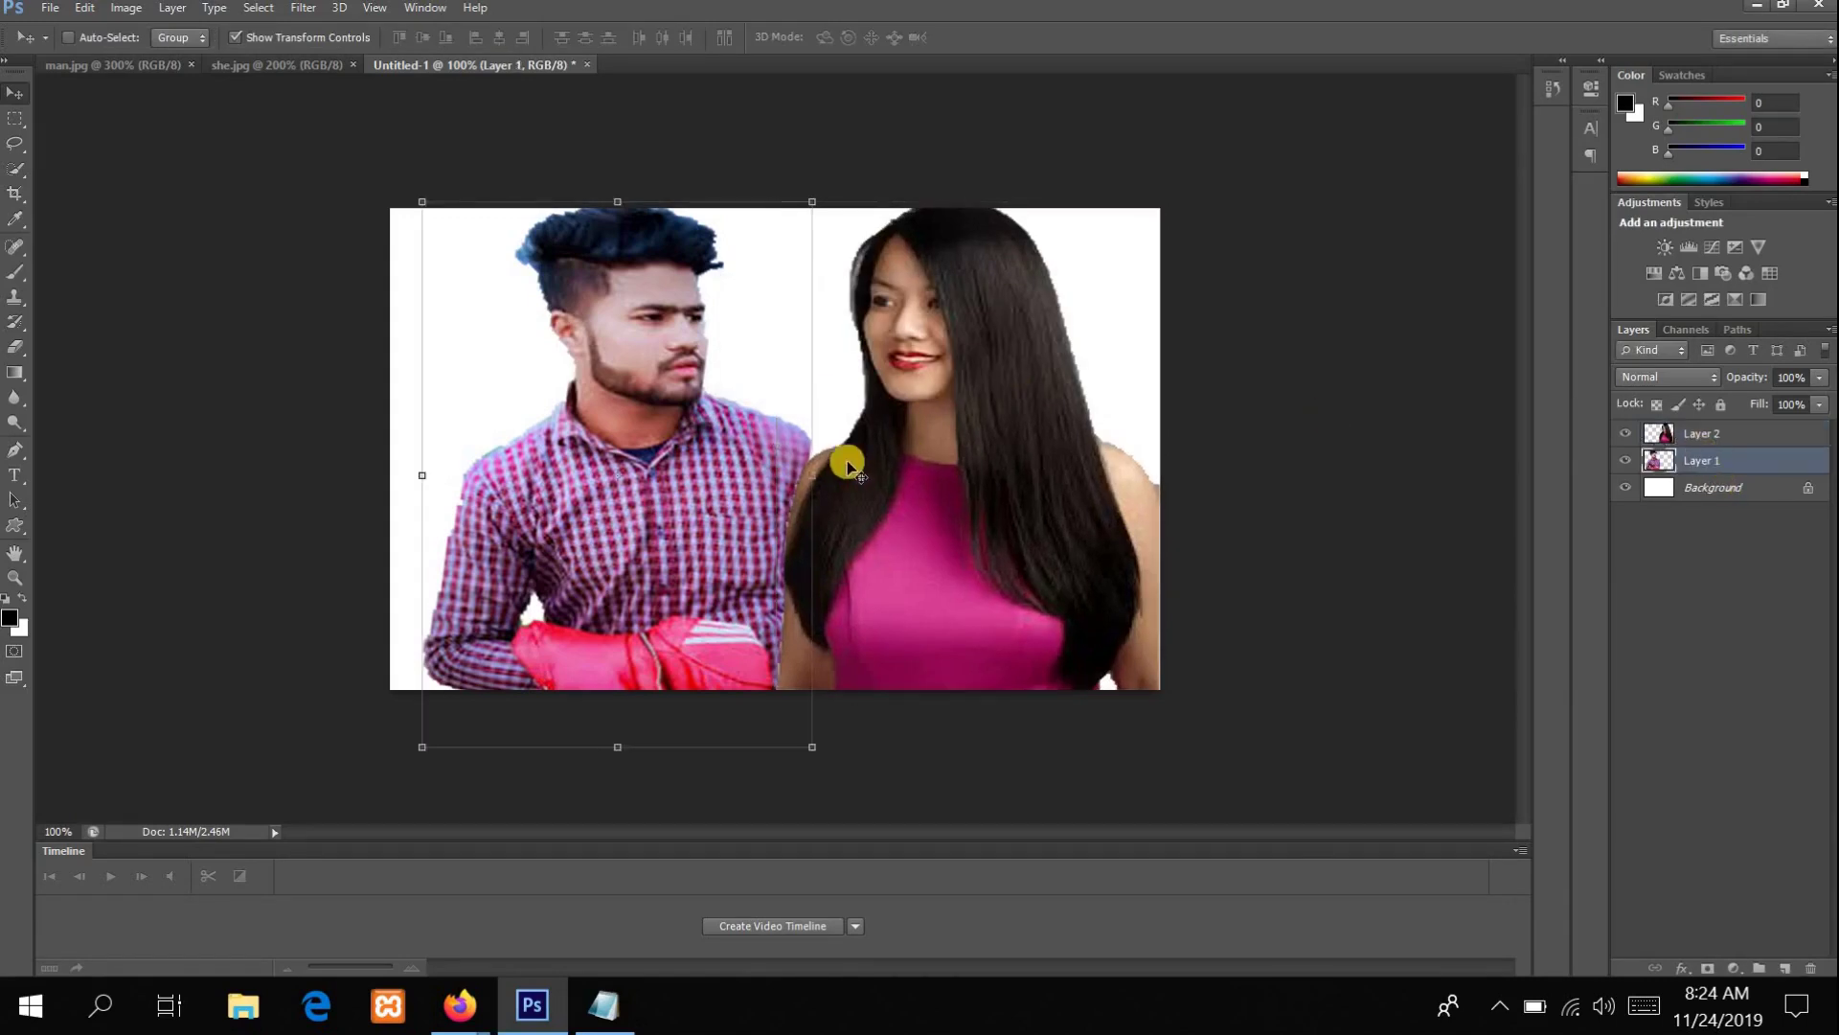
{"action": "left_click_drag", "start_coordinate": [816, 476], "coordinate": [738, 500]}
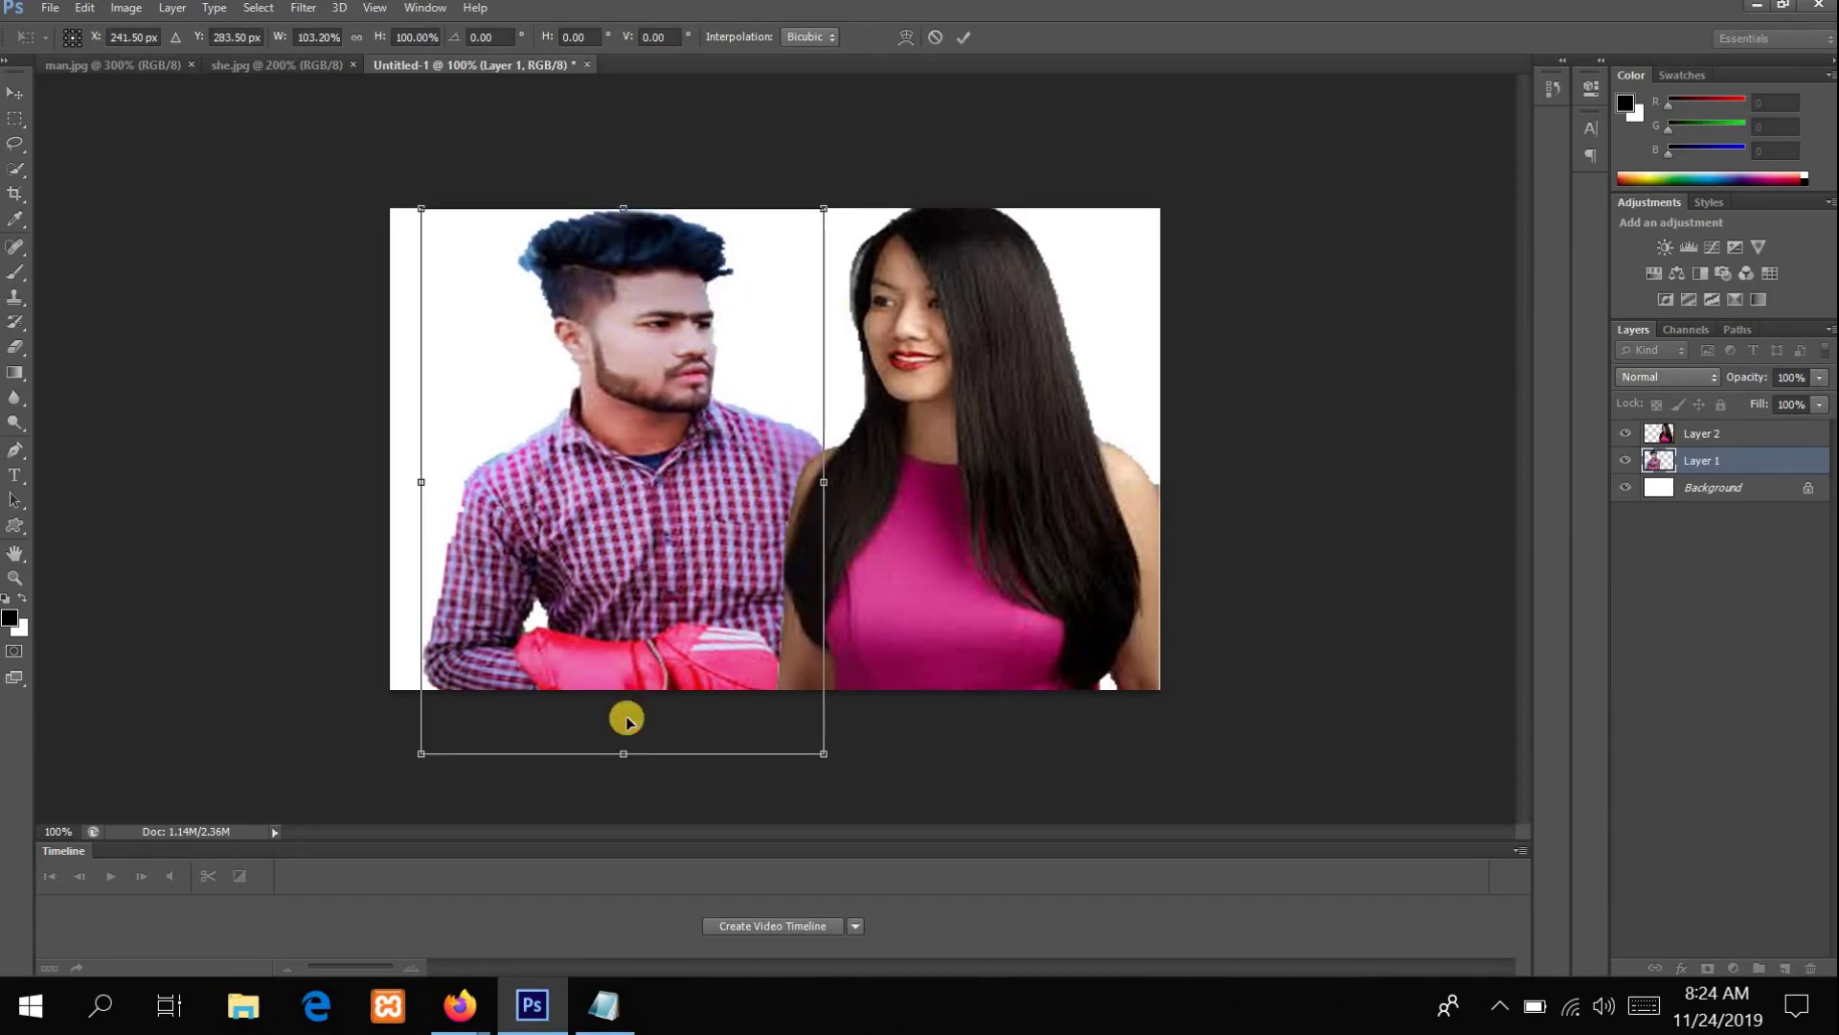
{"action": "left_click_drag", "start_coordinate": [621, 757], "coordinate": [620, 778]}
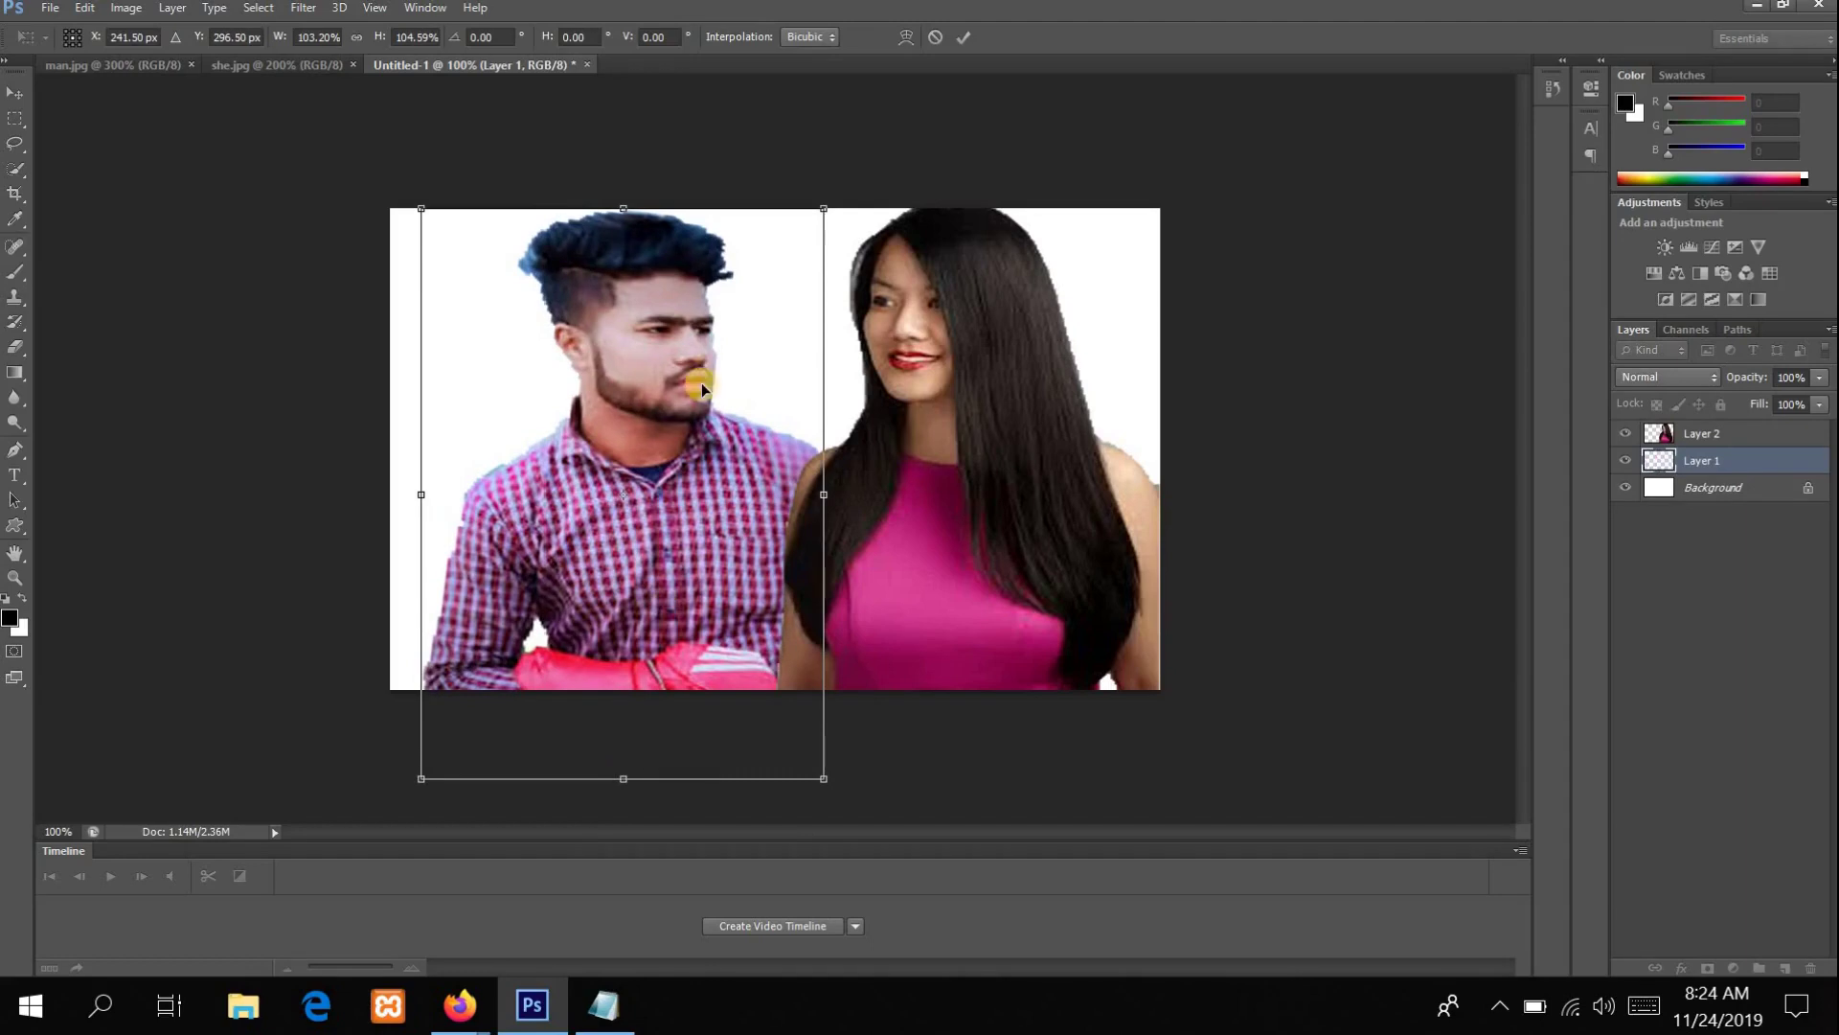
{"action": "left_click_drag", "start_coordinate": [686, 387], "coordinate": [686, 380]}
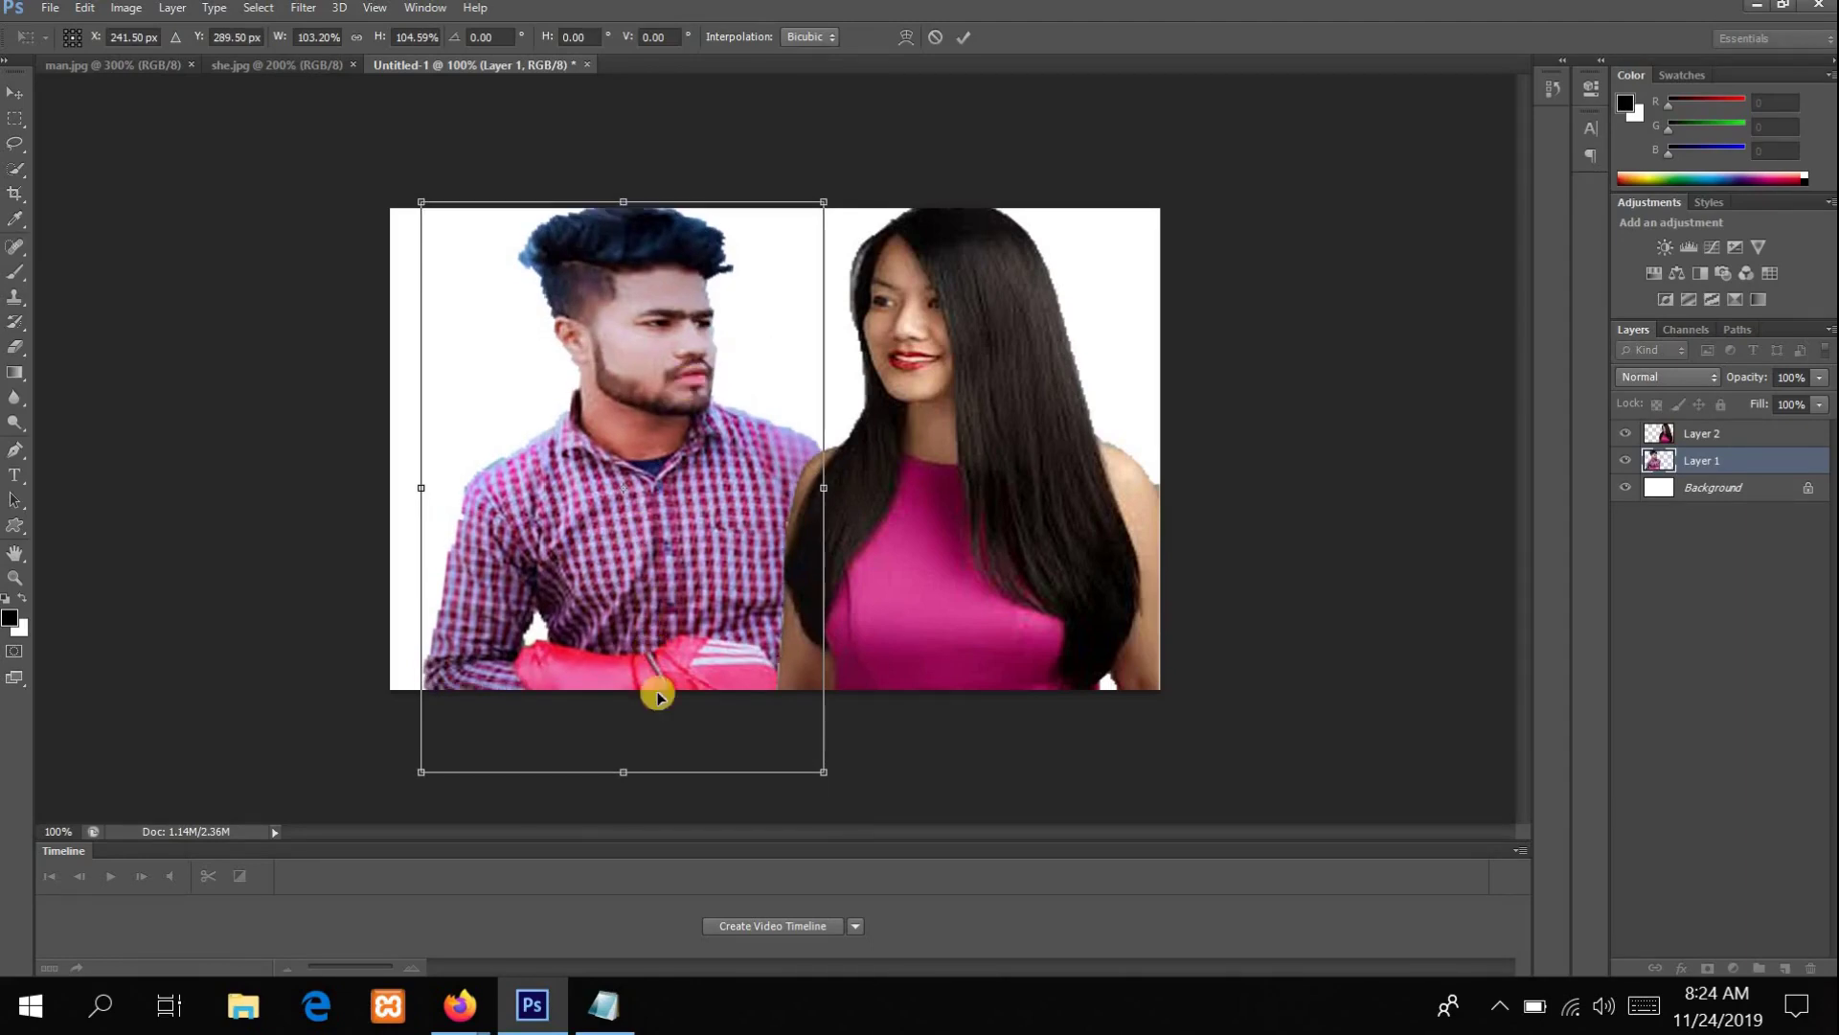
{"action": "left_click_drag", "start_coordinate": [623, 775], "coordinate": [624, 751]}
{"action": "left_click", "coordinate": [14, 92]}
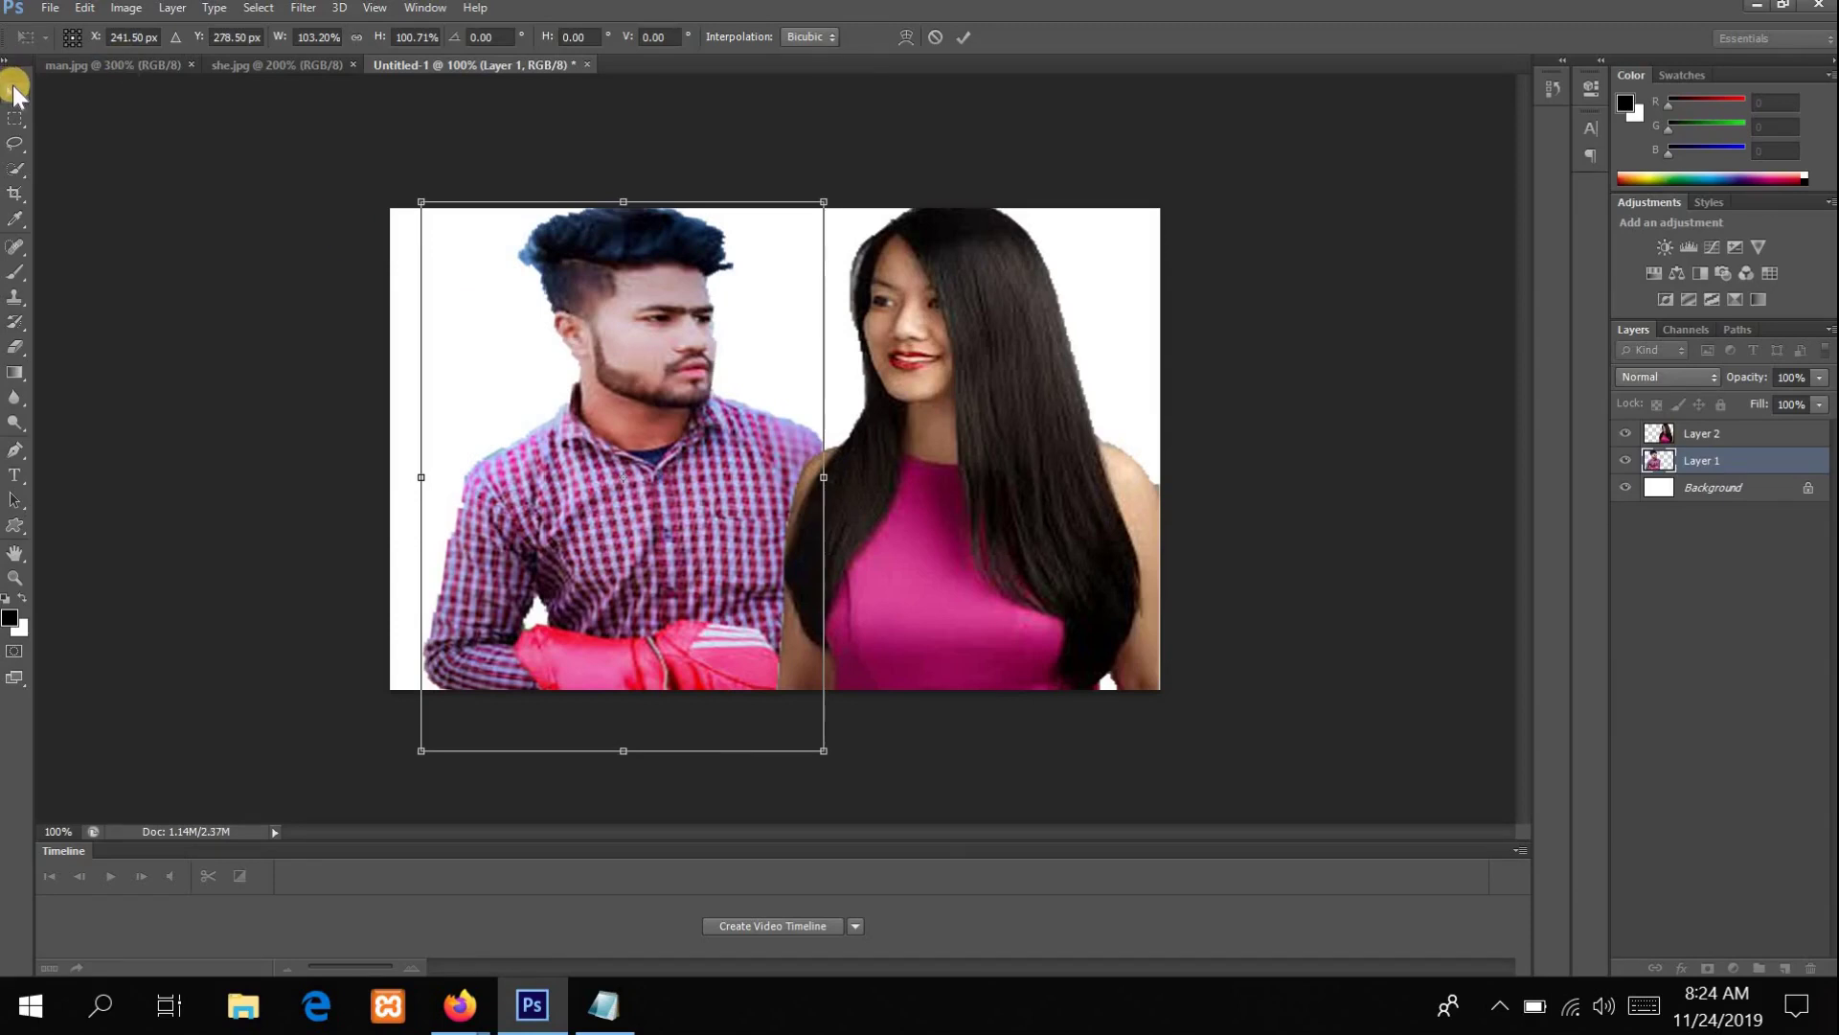
{"action": "left_click", "coordinate": [863, 381]}
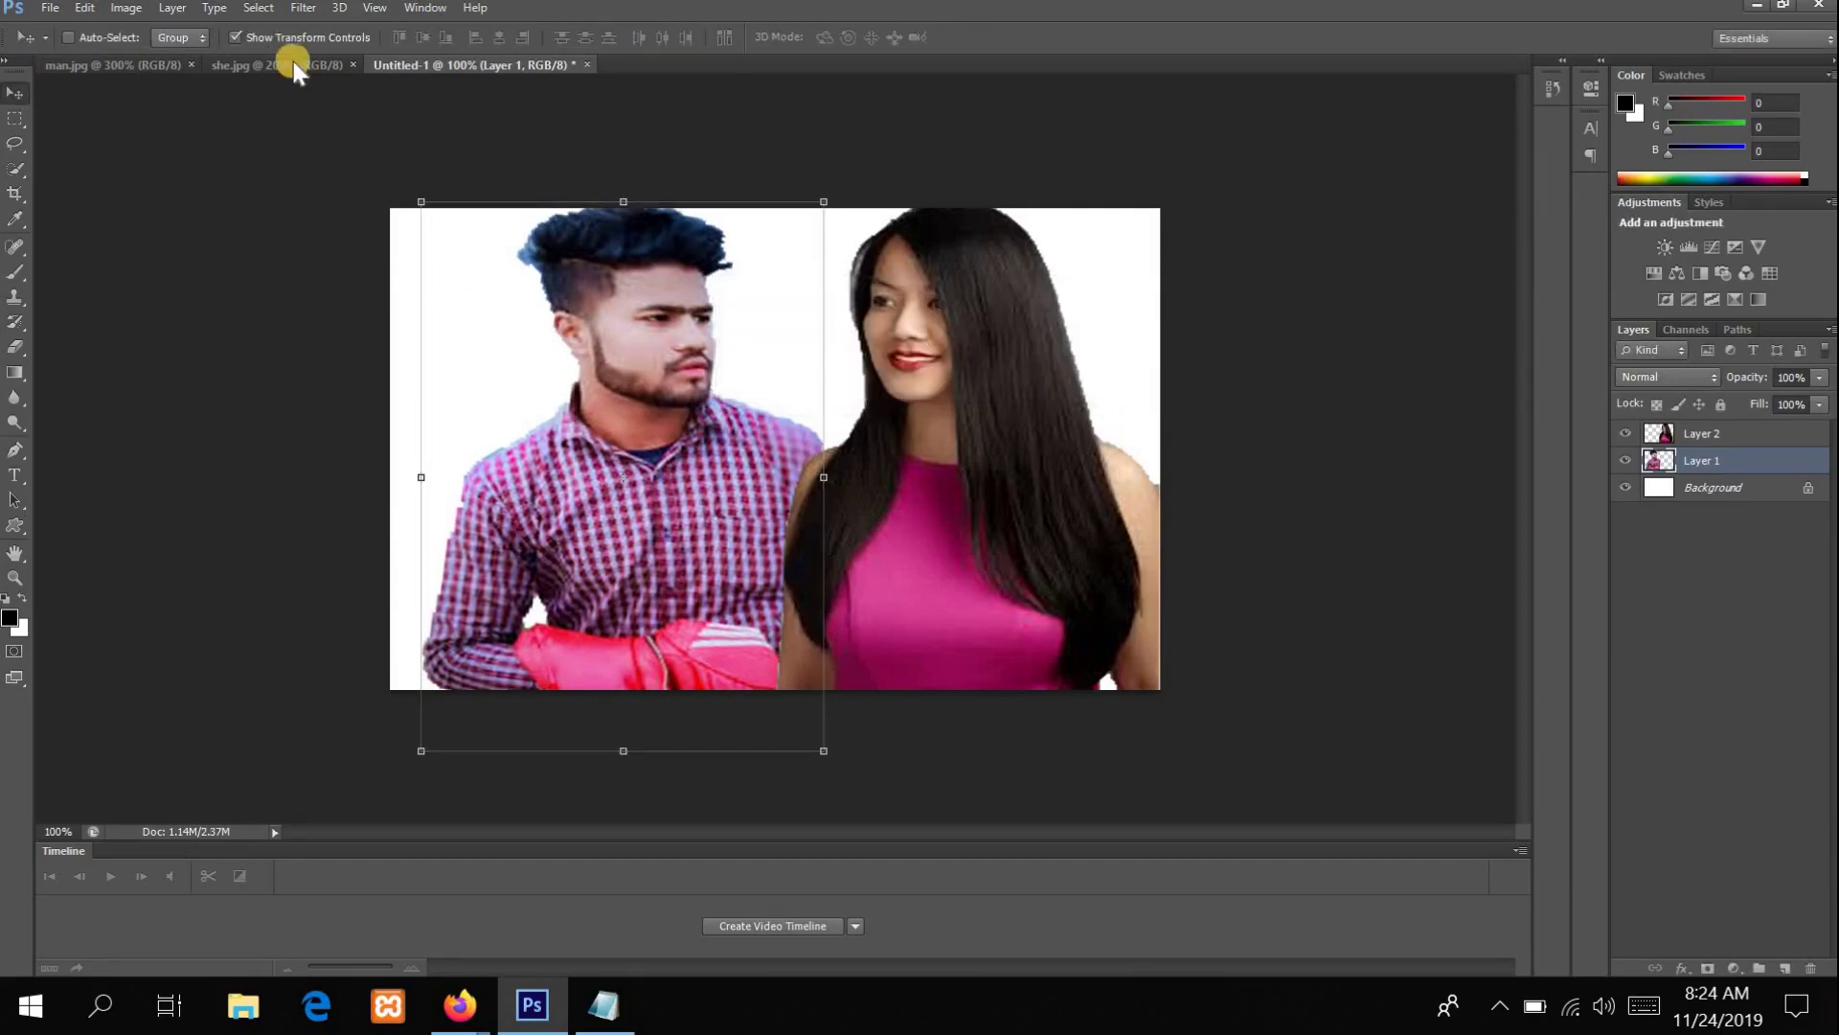
{"action": "left_click", "coordinate": [301, 42]}
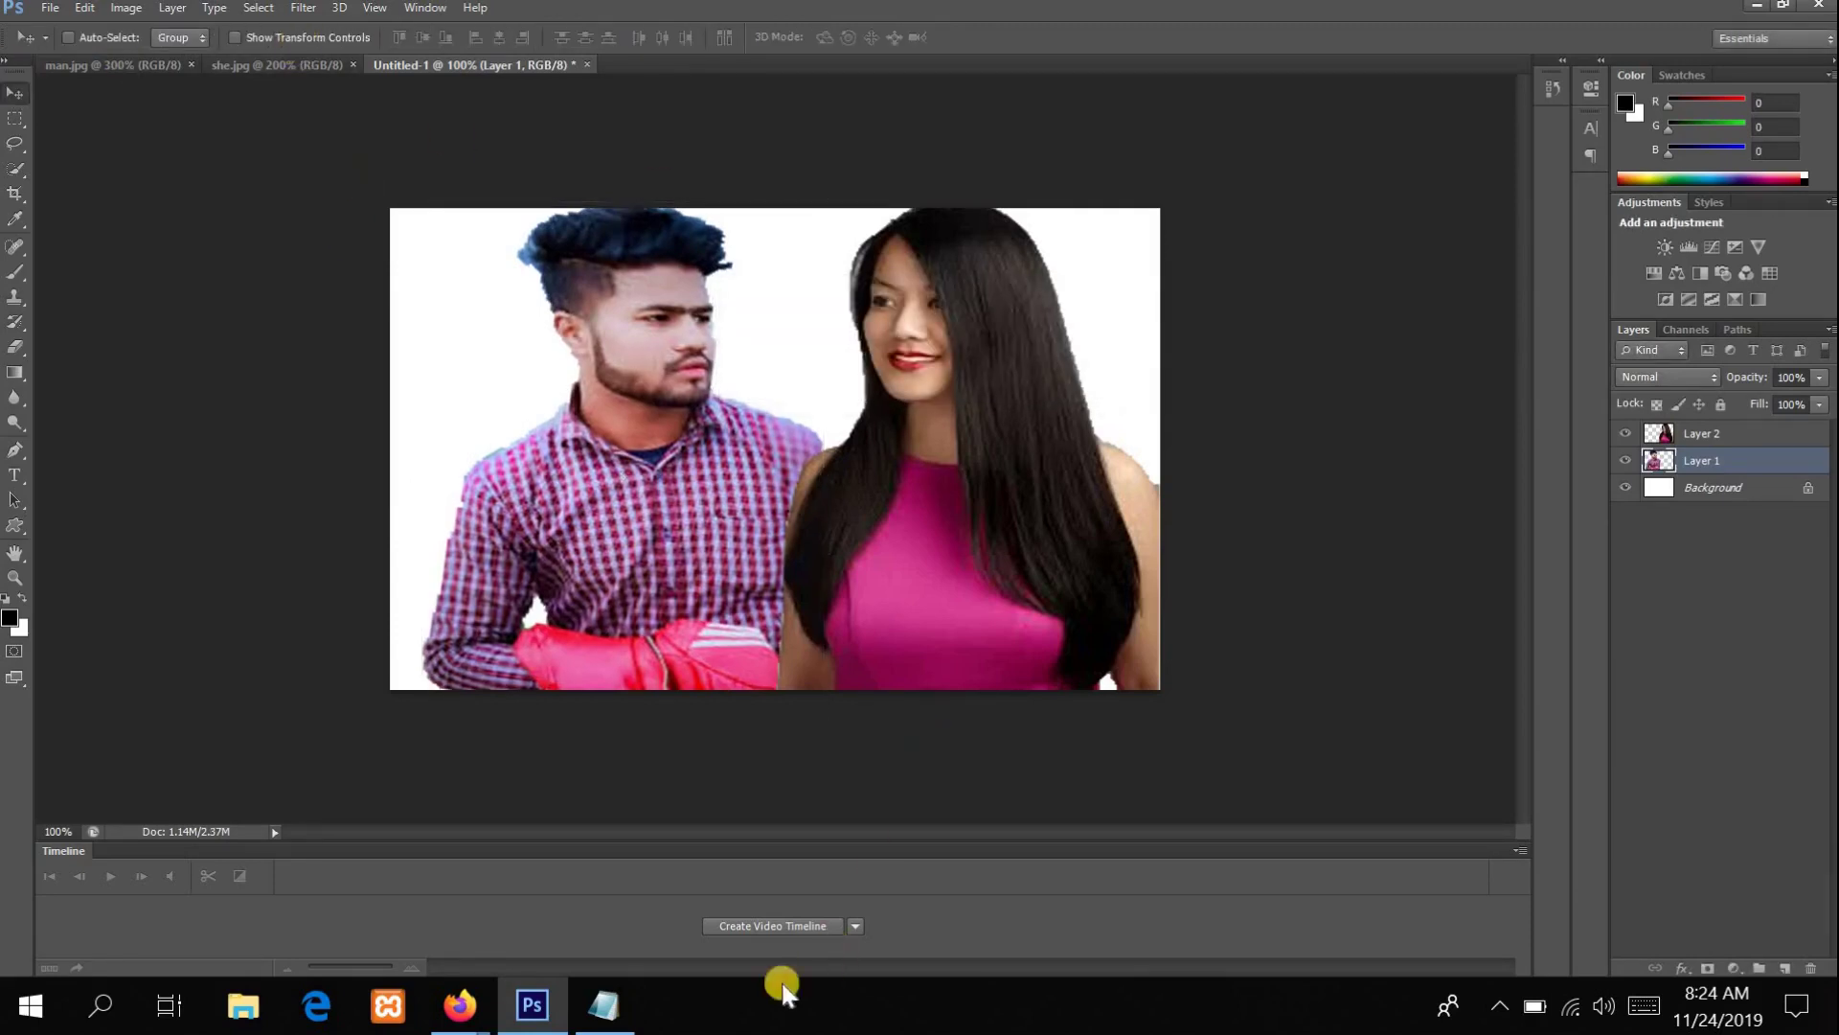
Step: Switch to Notepad and write "6. Now we can add a background using" on a new line below step 5
{"action": "left_click", "coordinate": [620, 1017]}
{"action": "key", "text": "Return"}
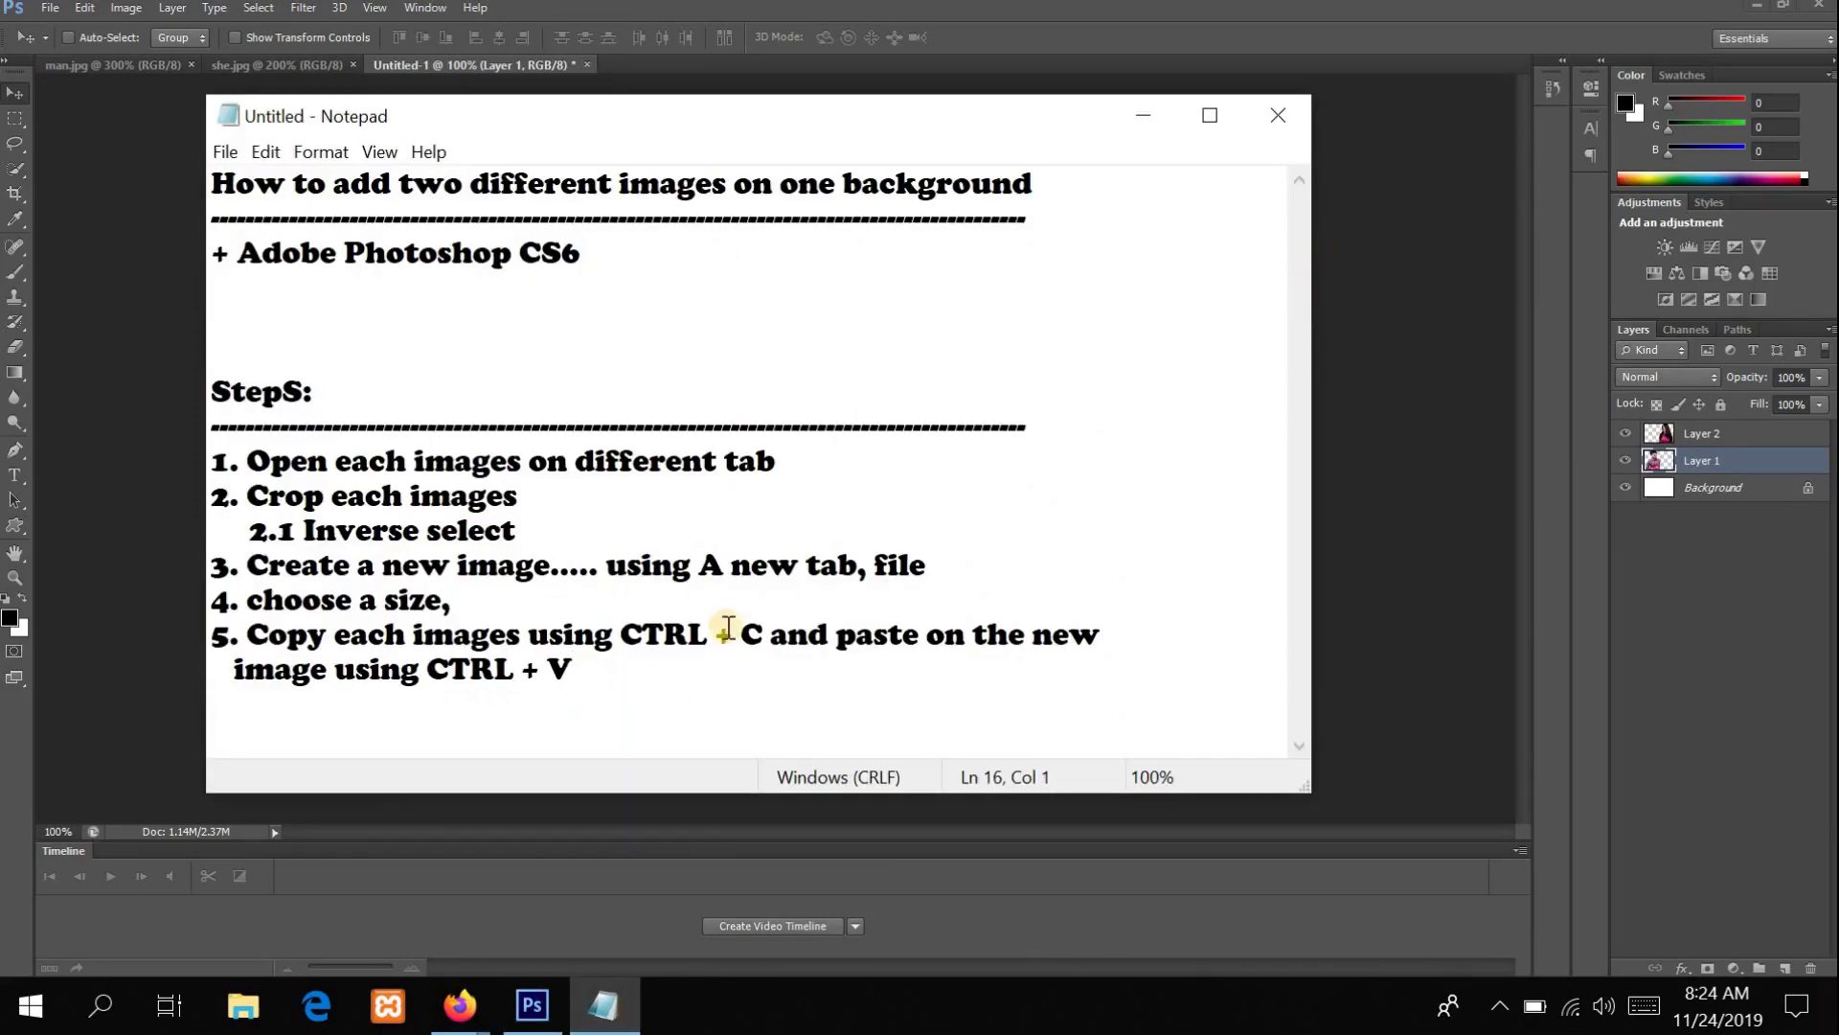
{"action": "key", "text": "Return"}
{"action": "key", "text": "Return"}
{"action": "key", "text": "Return"}
{"action": "key", "text": "Return"}
{"action": "left_click", "coordinate": [295, 640]}
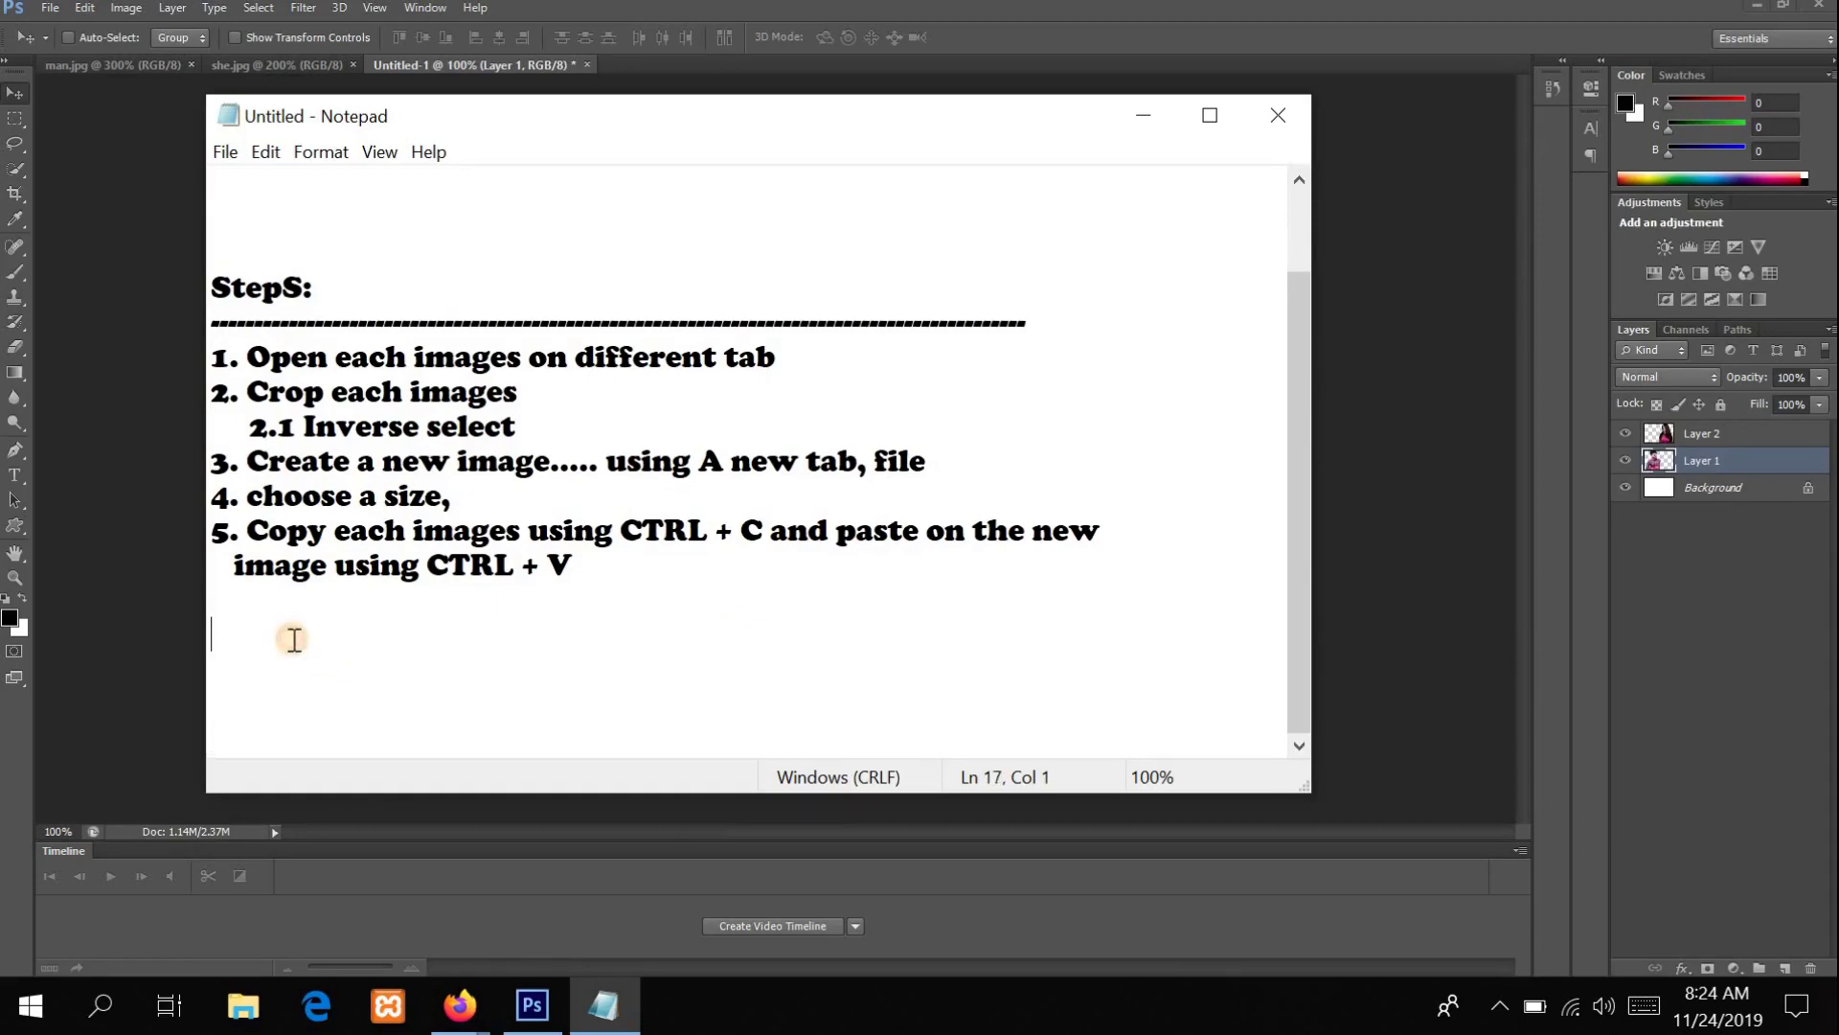
{"action": "type", "text": "6. Now we can"}
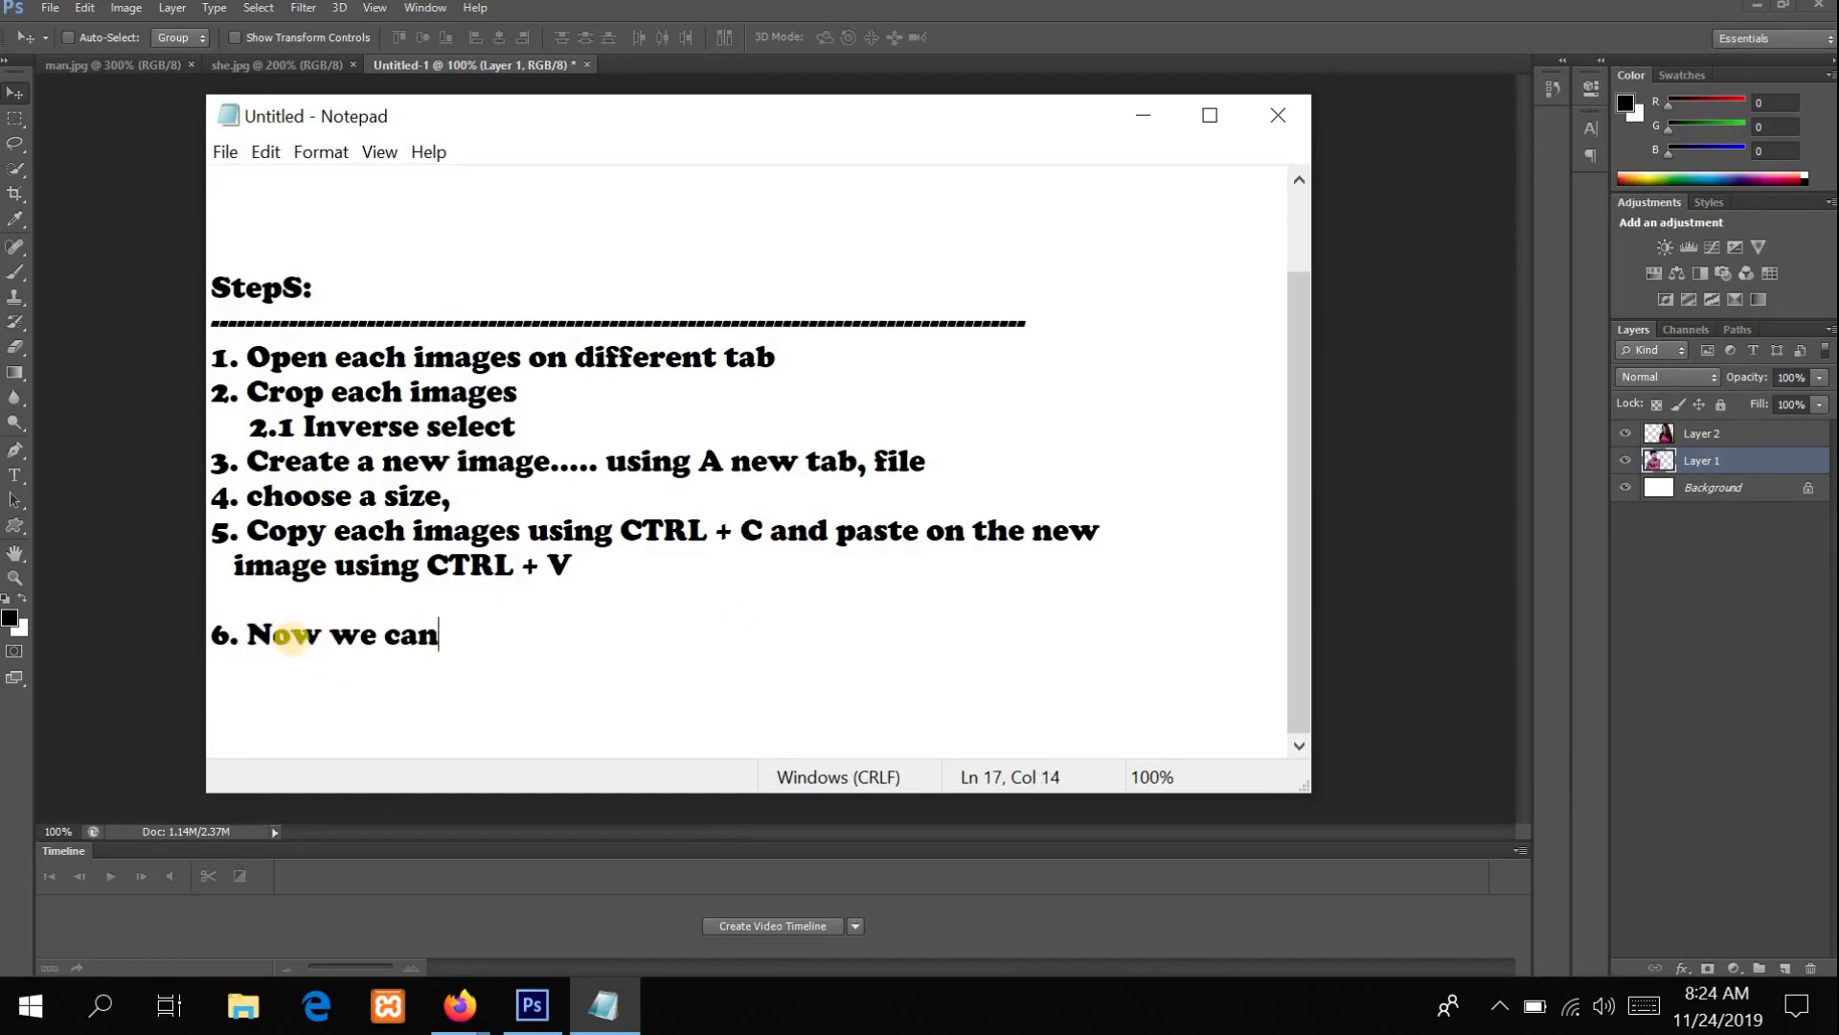
{"action": "type", "text": " add a"}
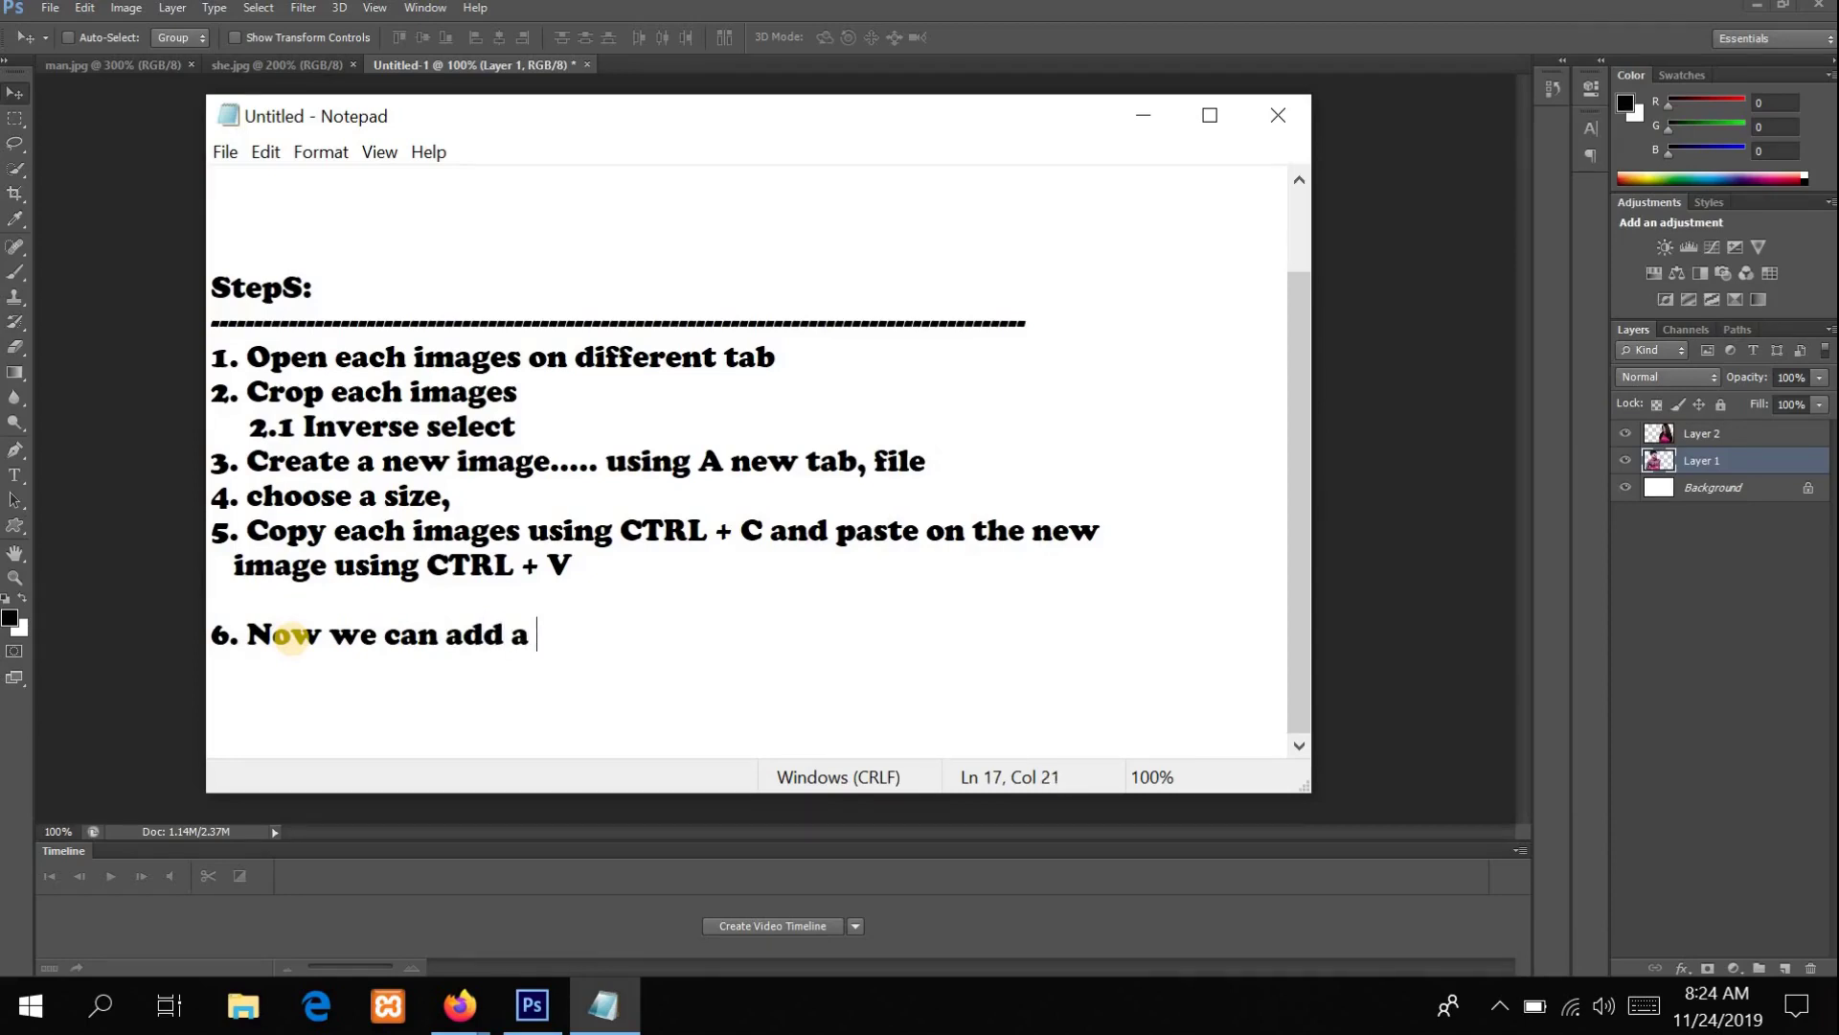
{"action": "type", "text": " background using"}
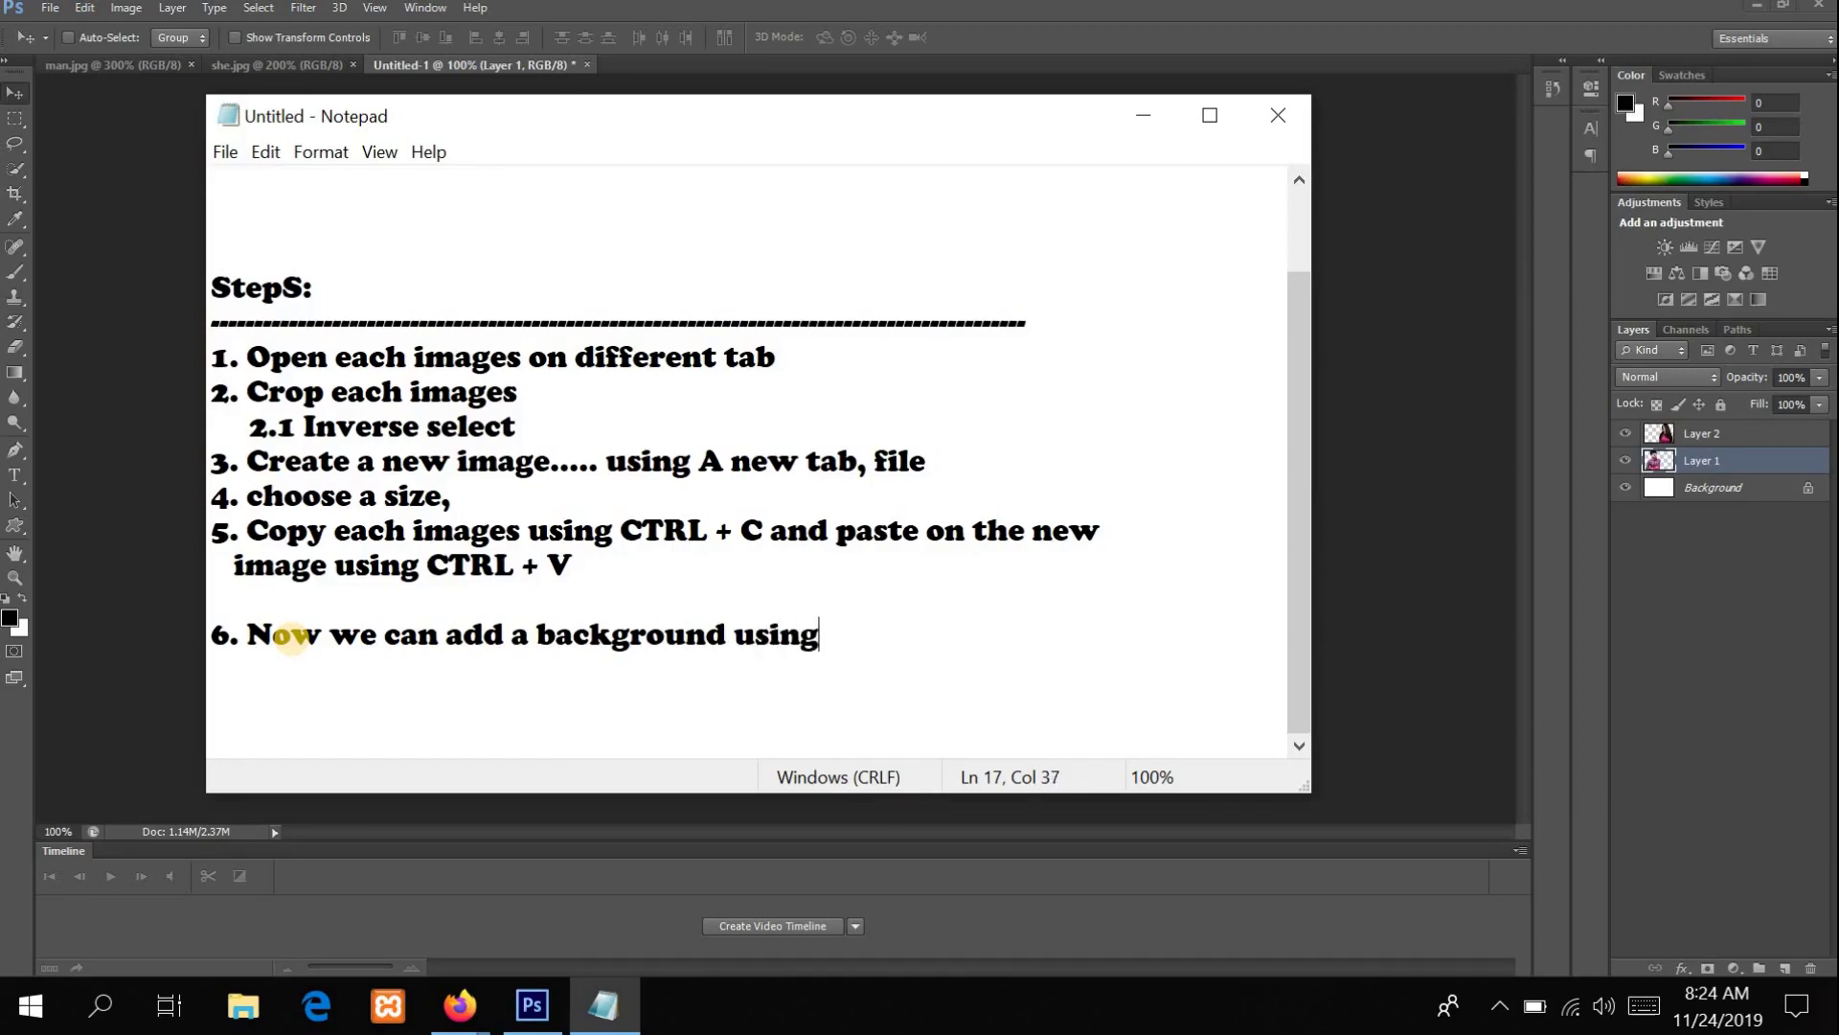
Step: End the step 6 line with "..." and write "File ->place" indented on the line below it
{"action": "key", "text": "Return"}
{"action": "key", "text": "Return"}
{"action": "key", "text": "Return"}
{"action": "key", "text": "Return"}
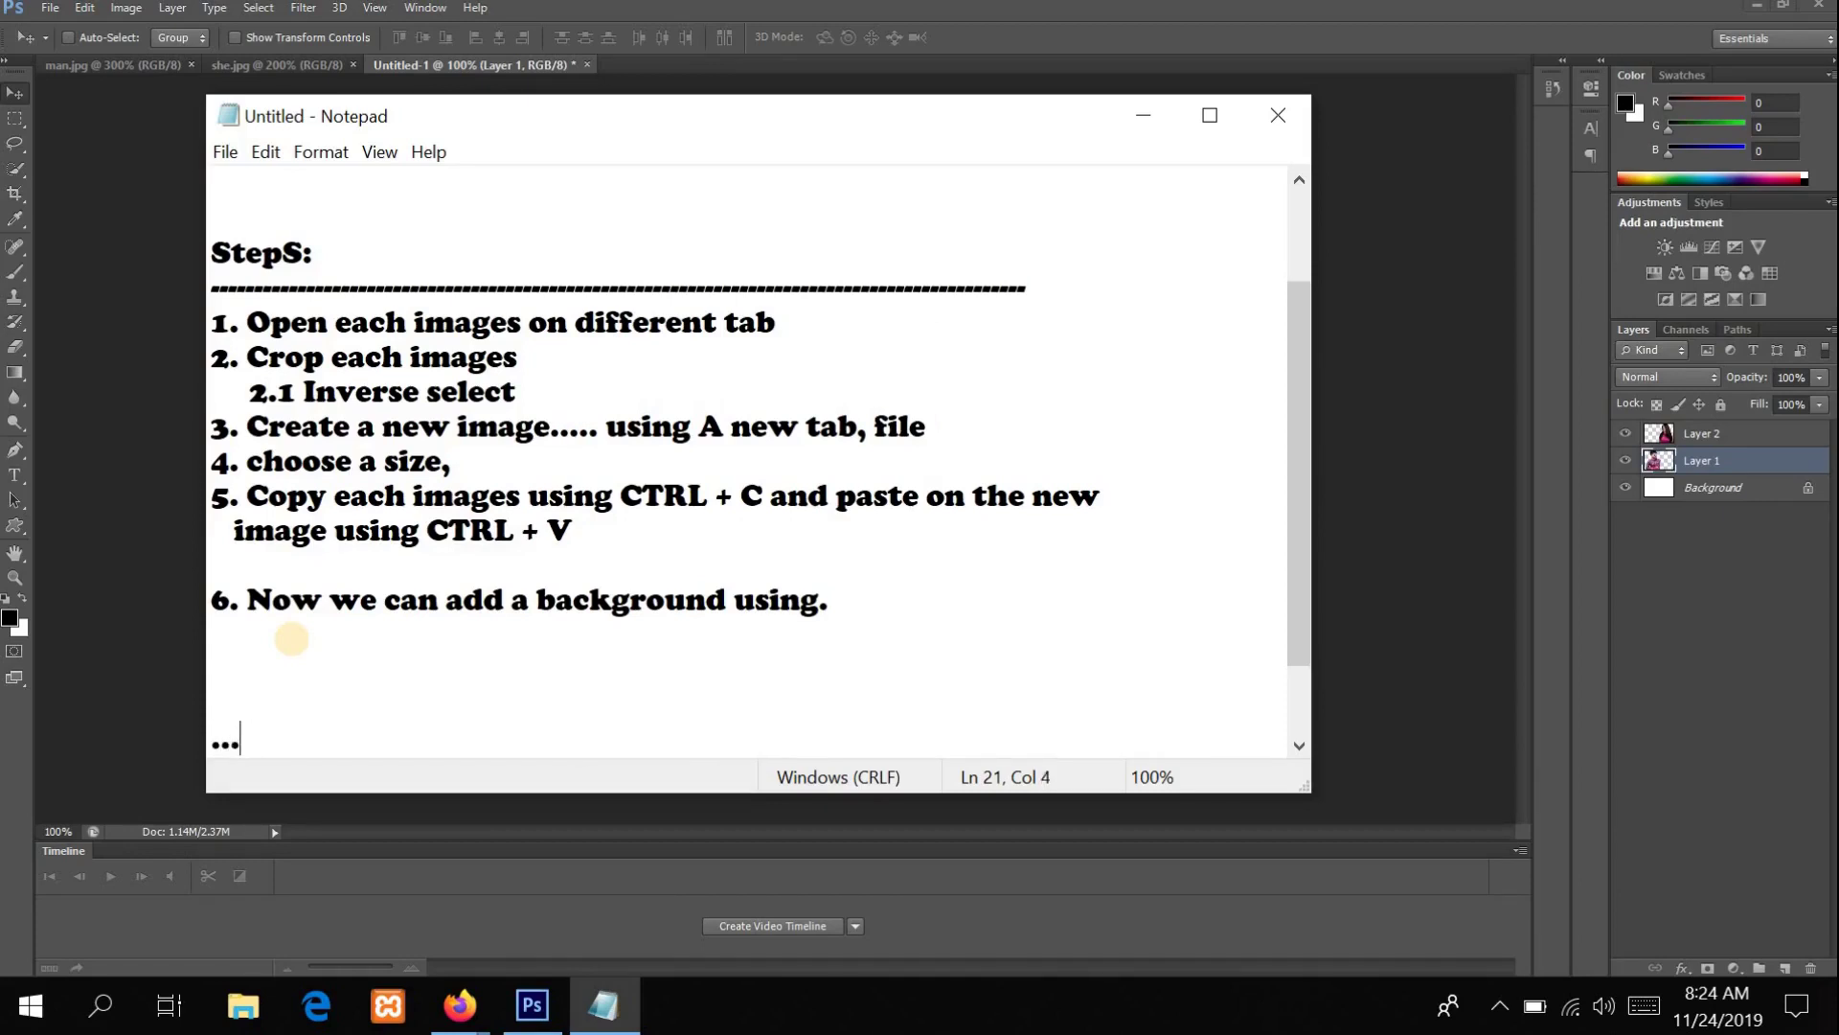
{"action": "key", "text": "BackSpace"}
{"action": "key", "text": "BackSpace"}
{"action": "key", "text": "BackSpace"}
{"action": "key", "text": "BackSpace"}
{"action": "key", "text": "Return"}
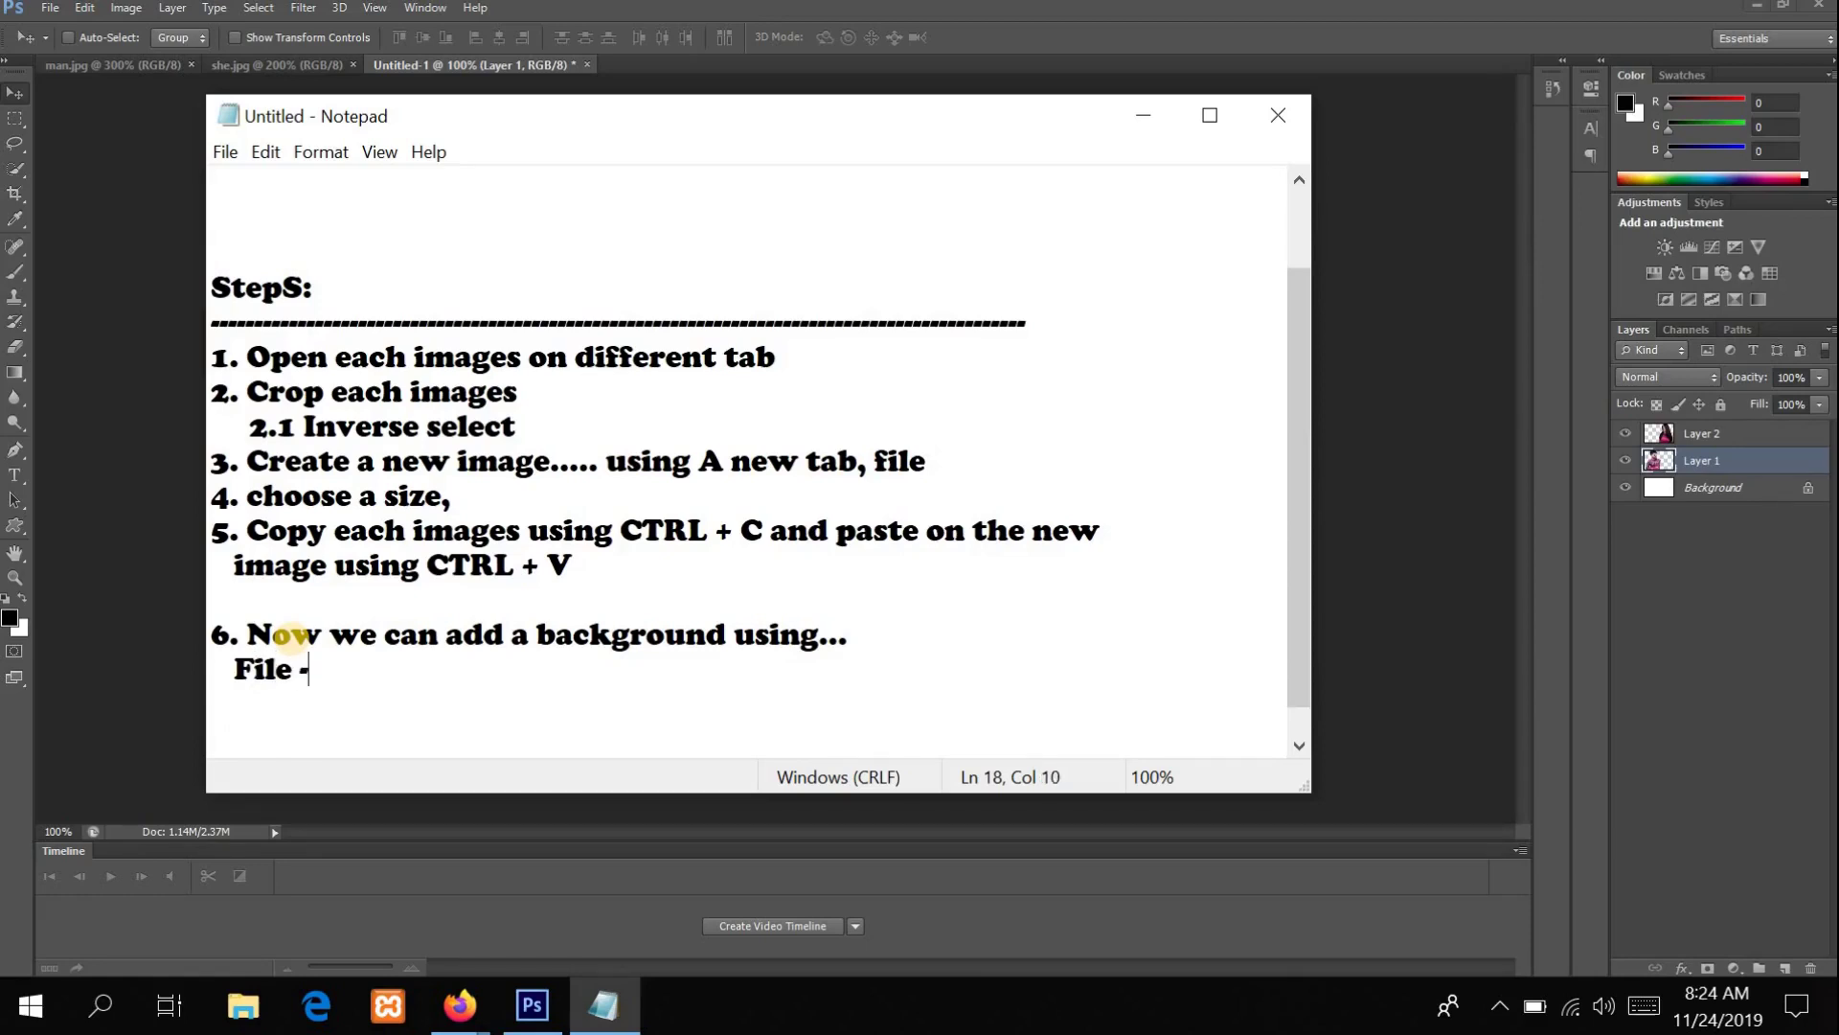
{"action": "type", "text": "File ->place"}
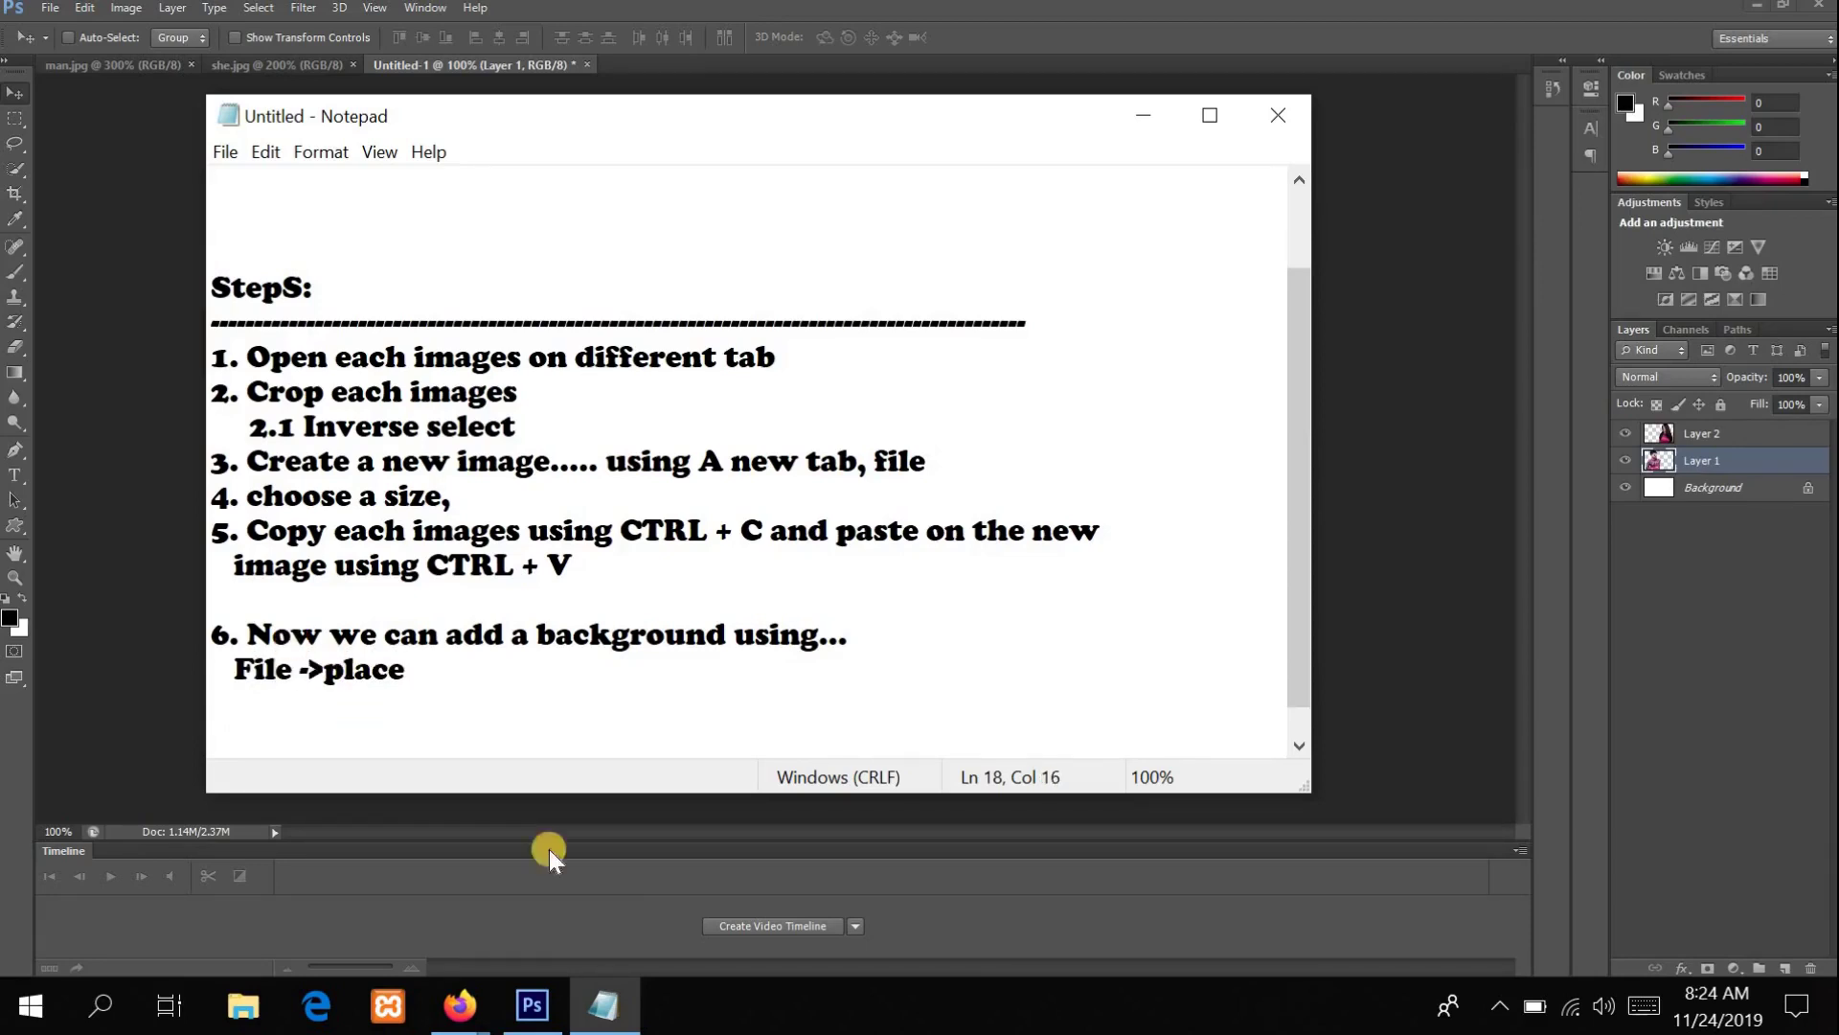
Step: Switch back to Photoshop and hide the white Background layer
{"action": "left_click", "coordinate": [548, 1007]}
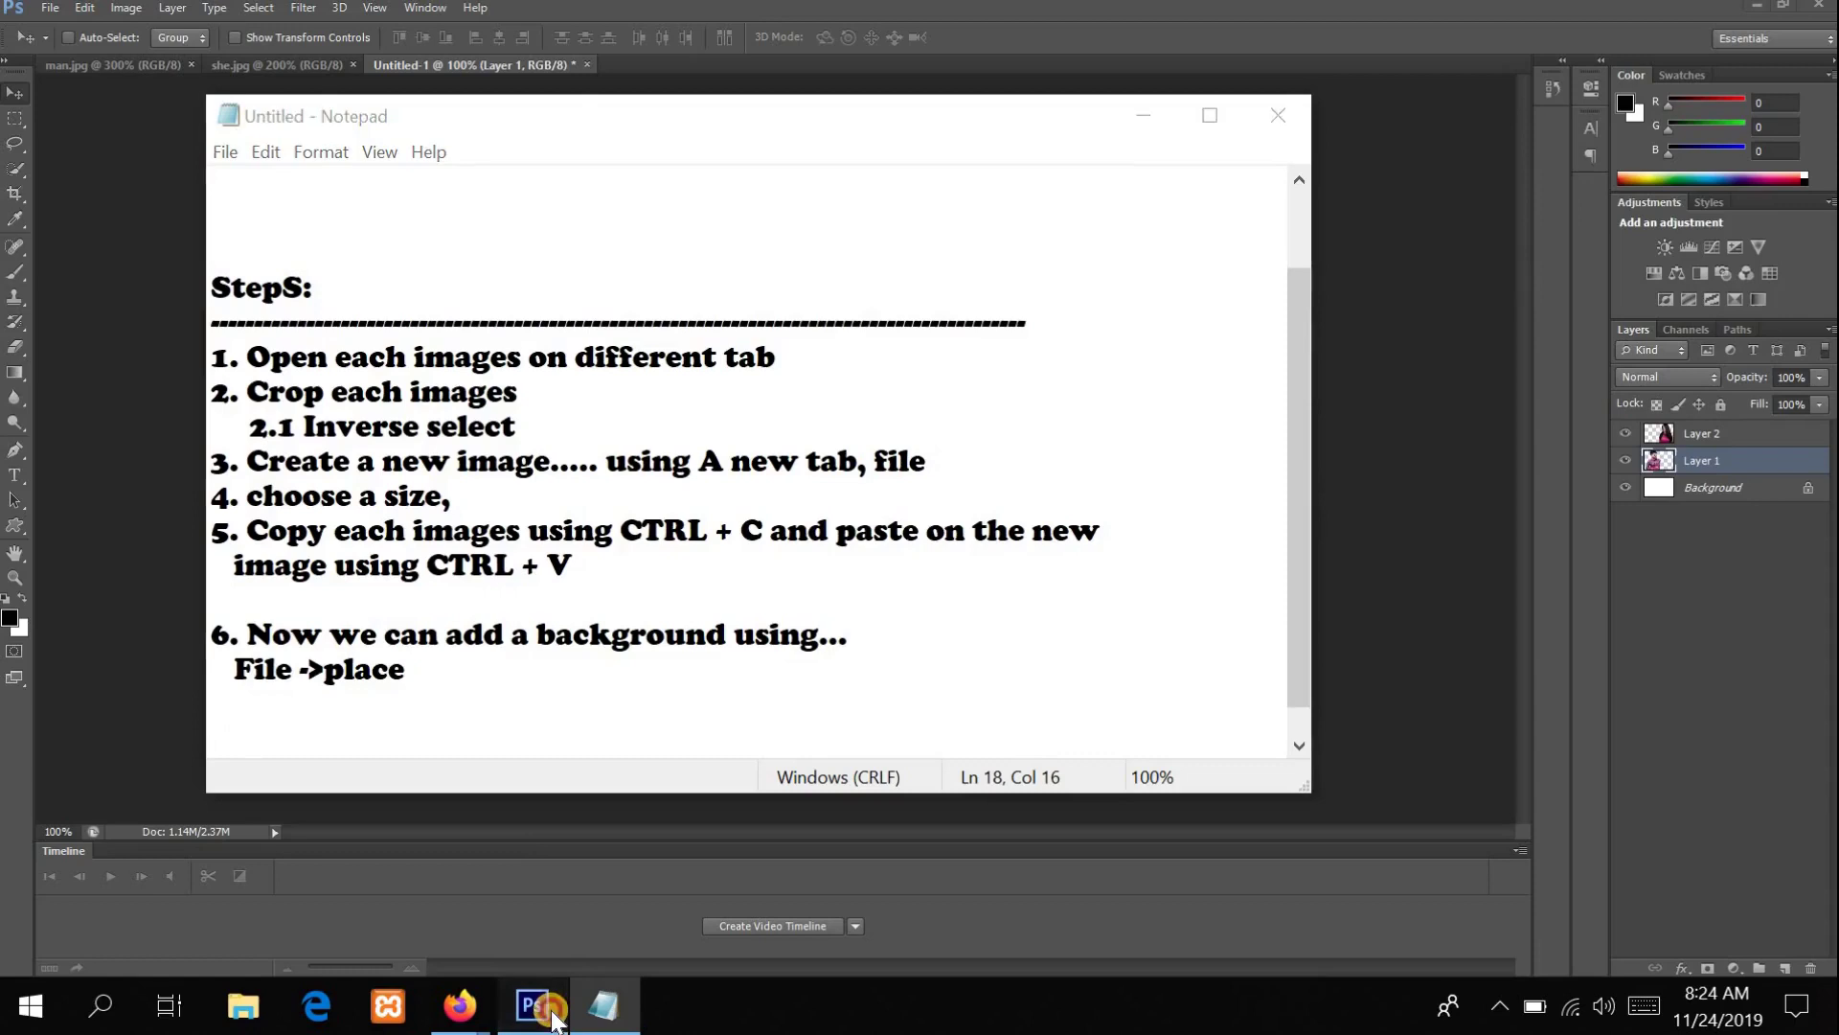
{"action": "left_click", "coordinate": [50, 14]}
{"action": "left_click", "coordinate": [1626, 488]}
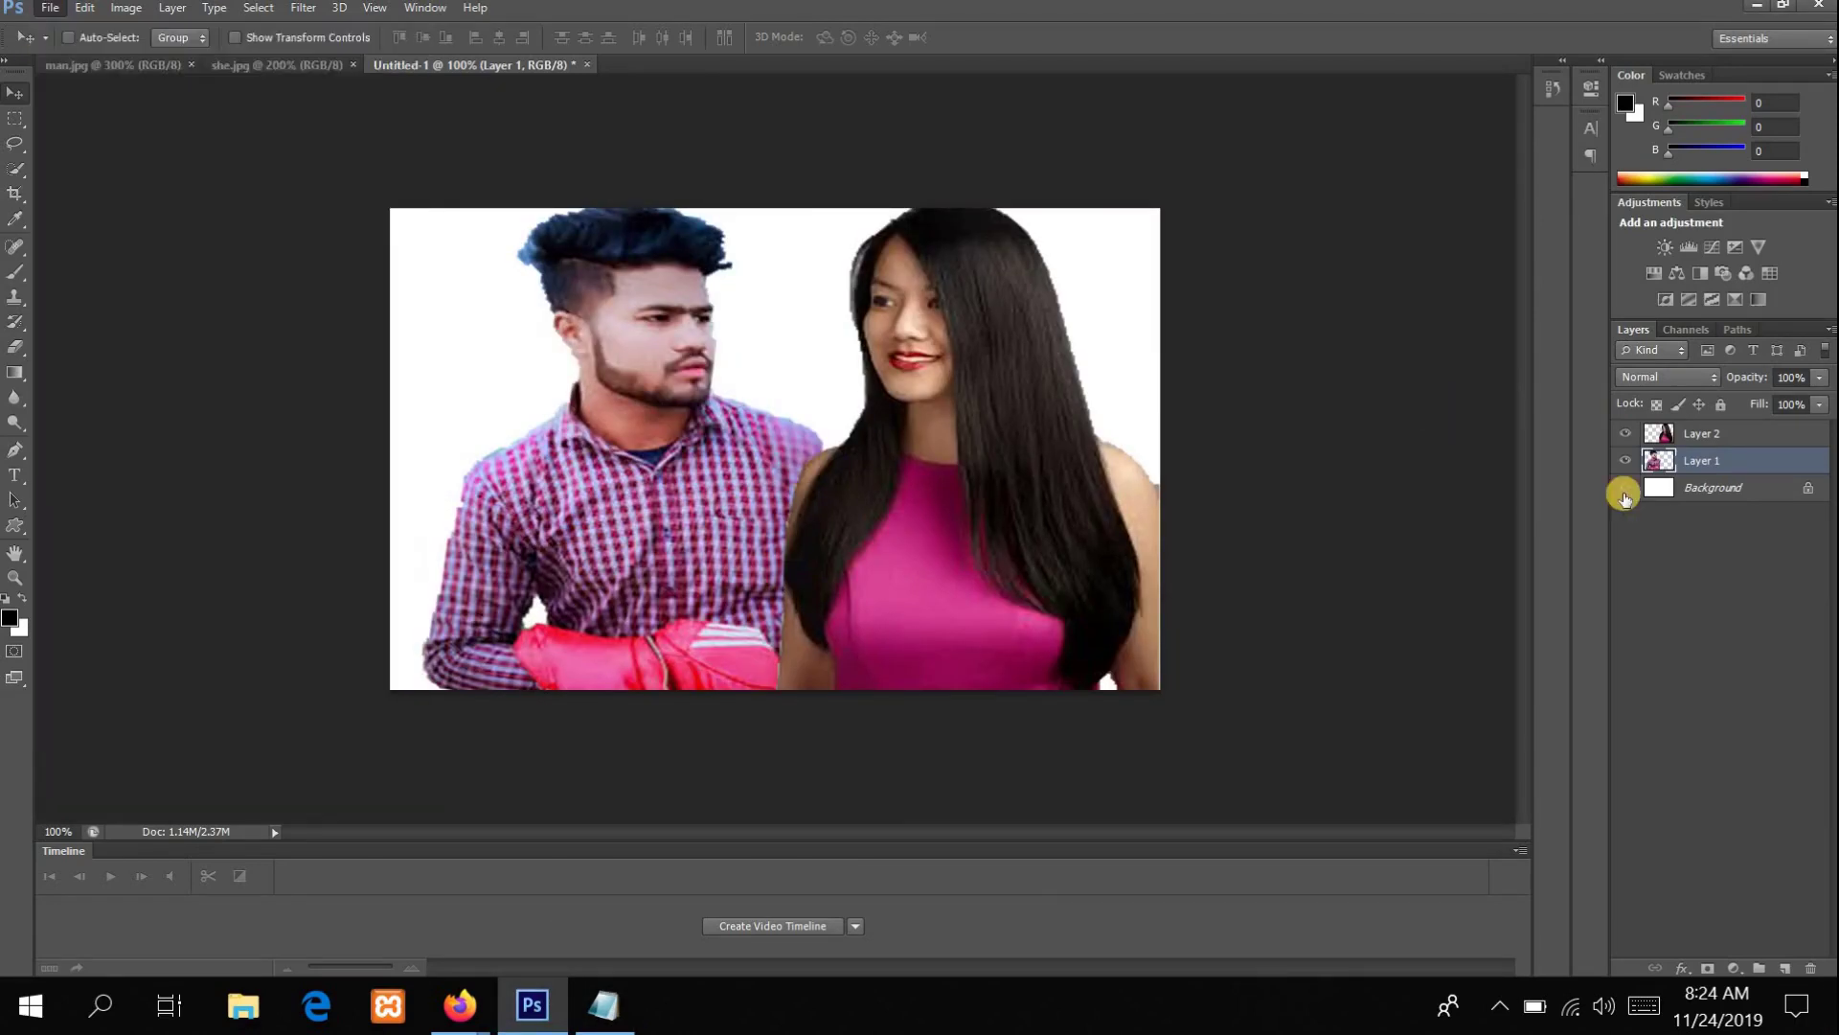
{"action": "left_click", "coordinate": [1625, 488]}
Step: Switch to Notepad, append "... First click on background layer" after "File ->place", and minimize the note
{"action": "left_click", "coordinate": [604, 1005]}
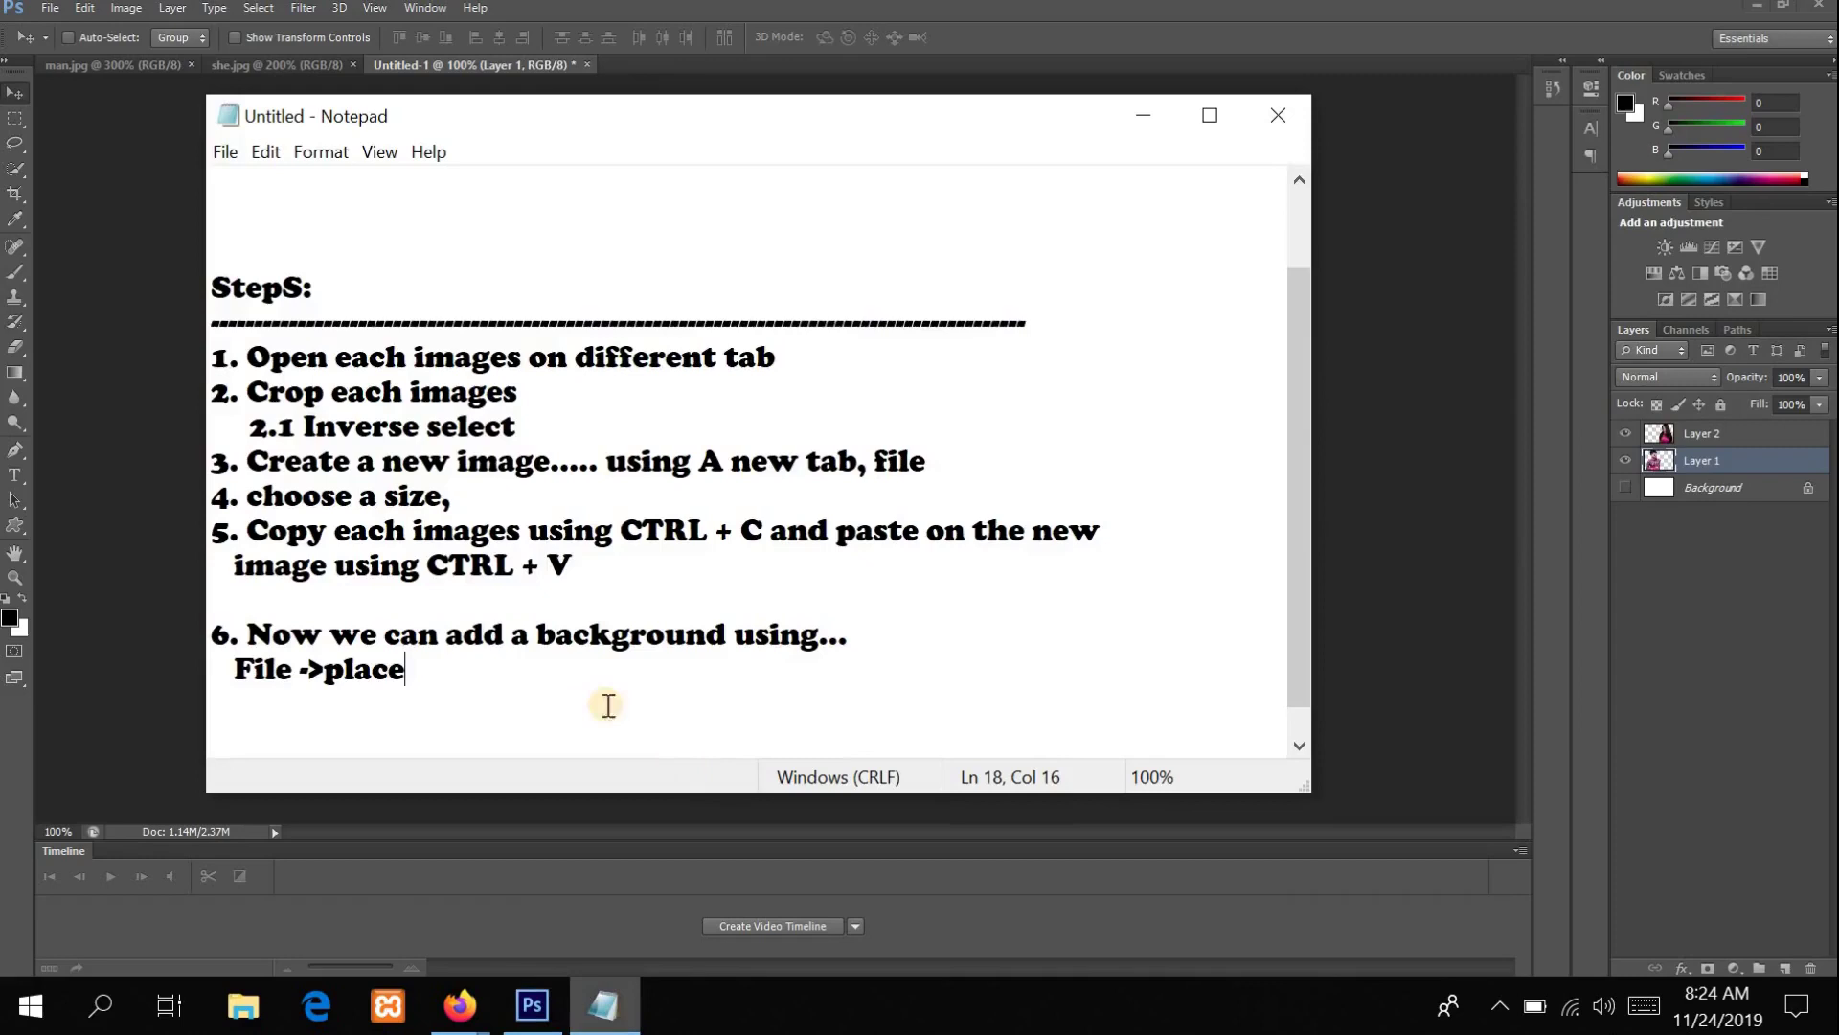
{"action": "type", "text": "... F"}
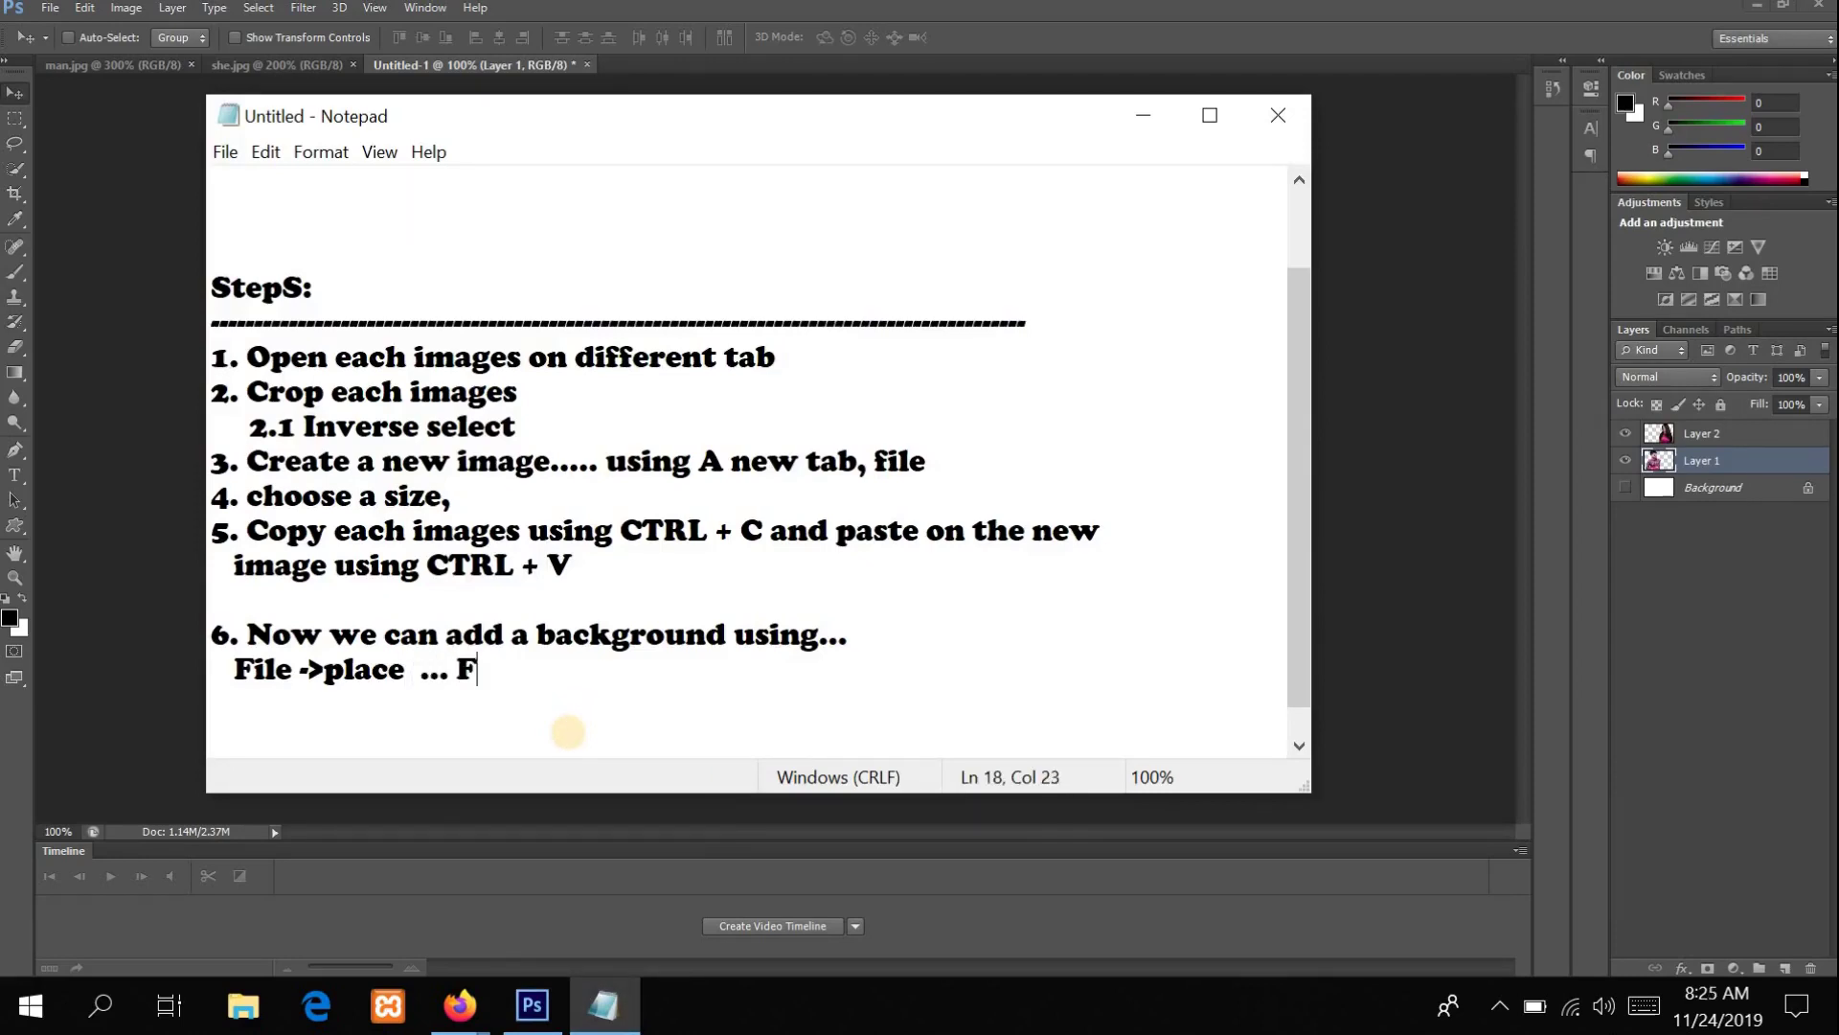
{"action": "key", "text": "BackSpace"}
{"action": "key", "text": "BackSpace"}
{"action": "type", "text": "click on bac"}
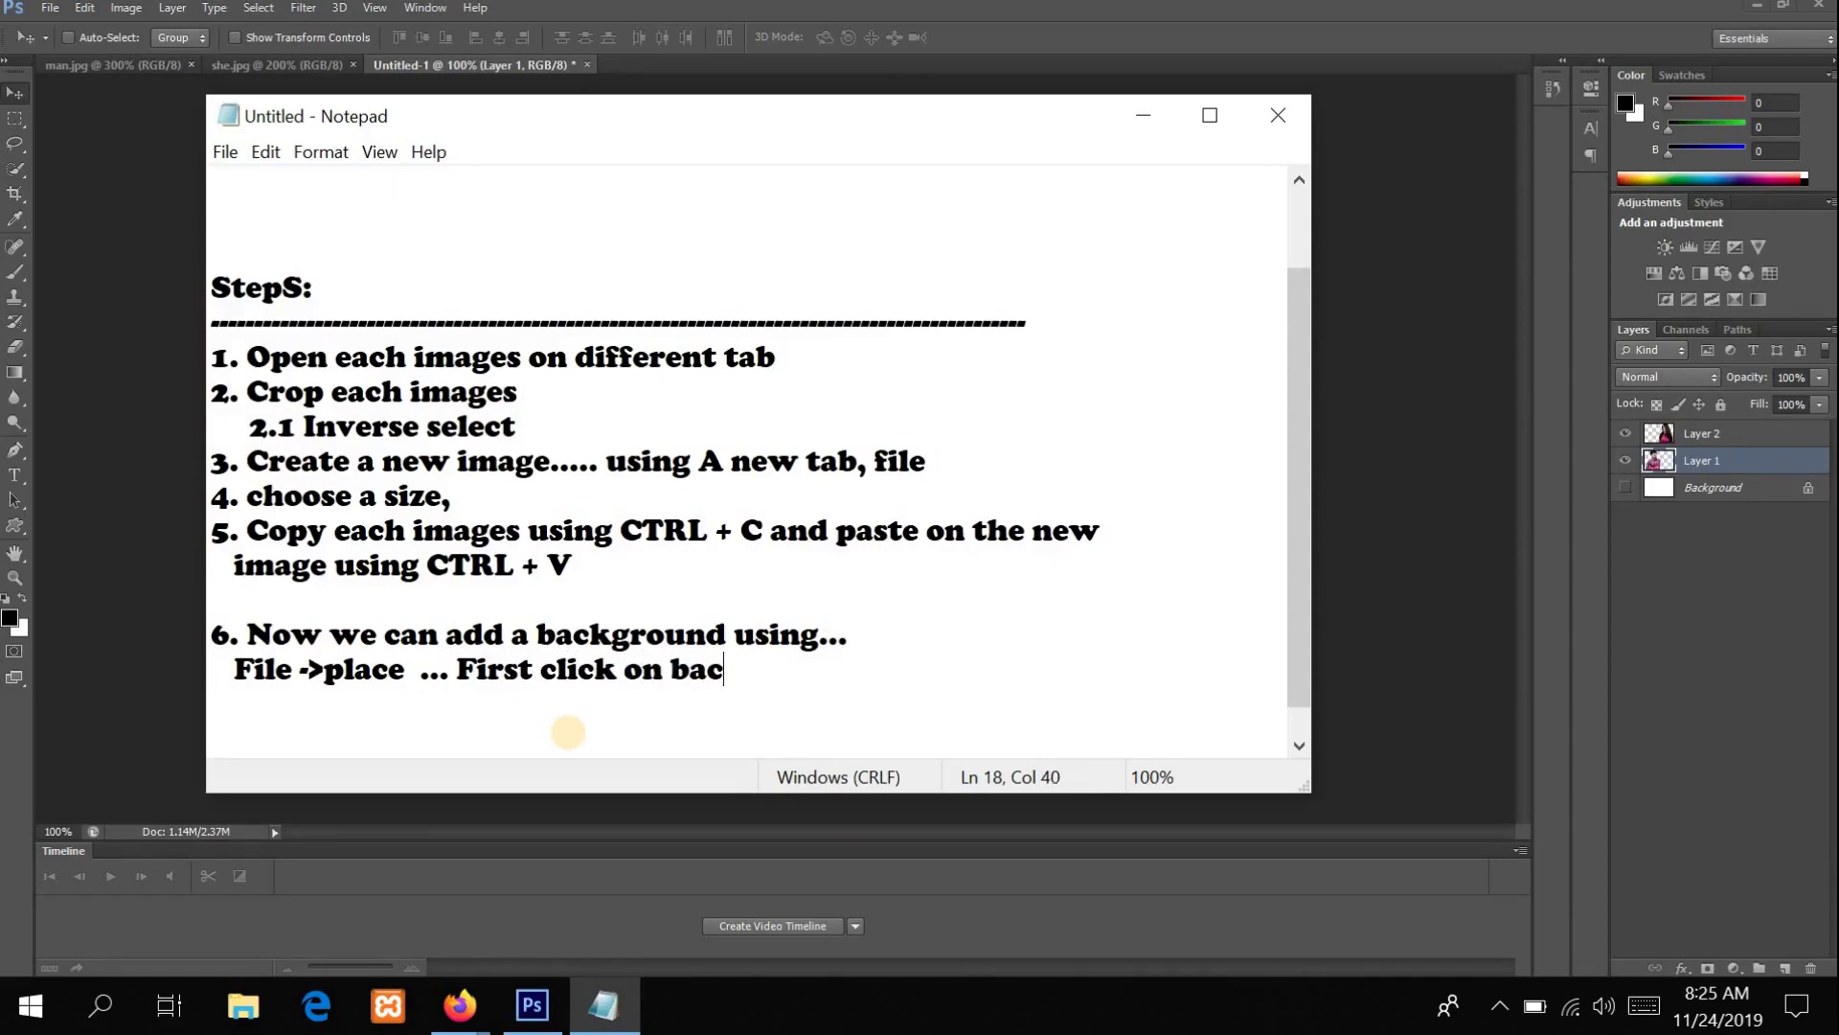
{"action": "type", "text": "kground layer"}
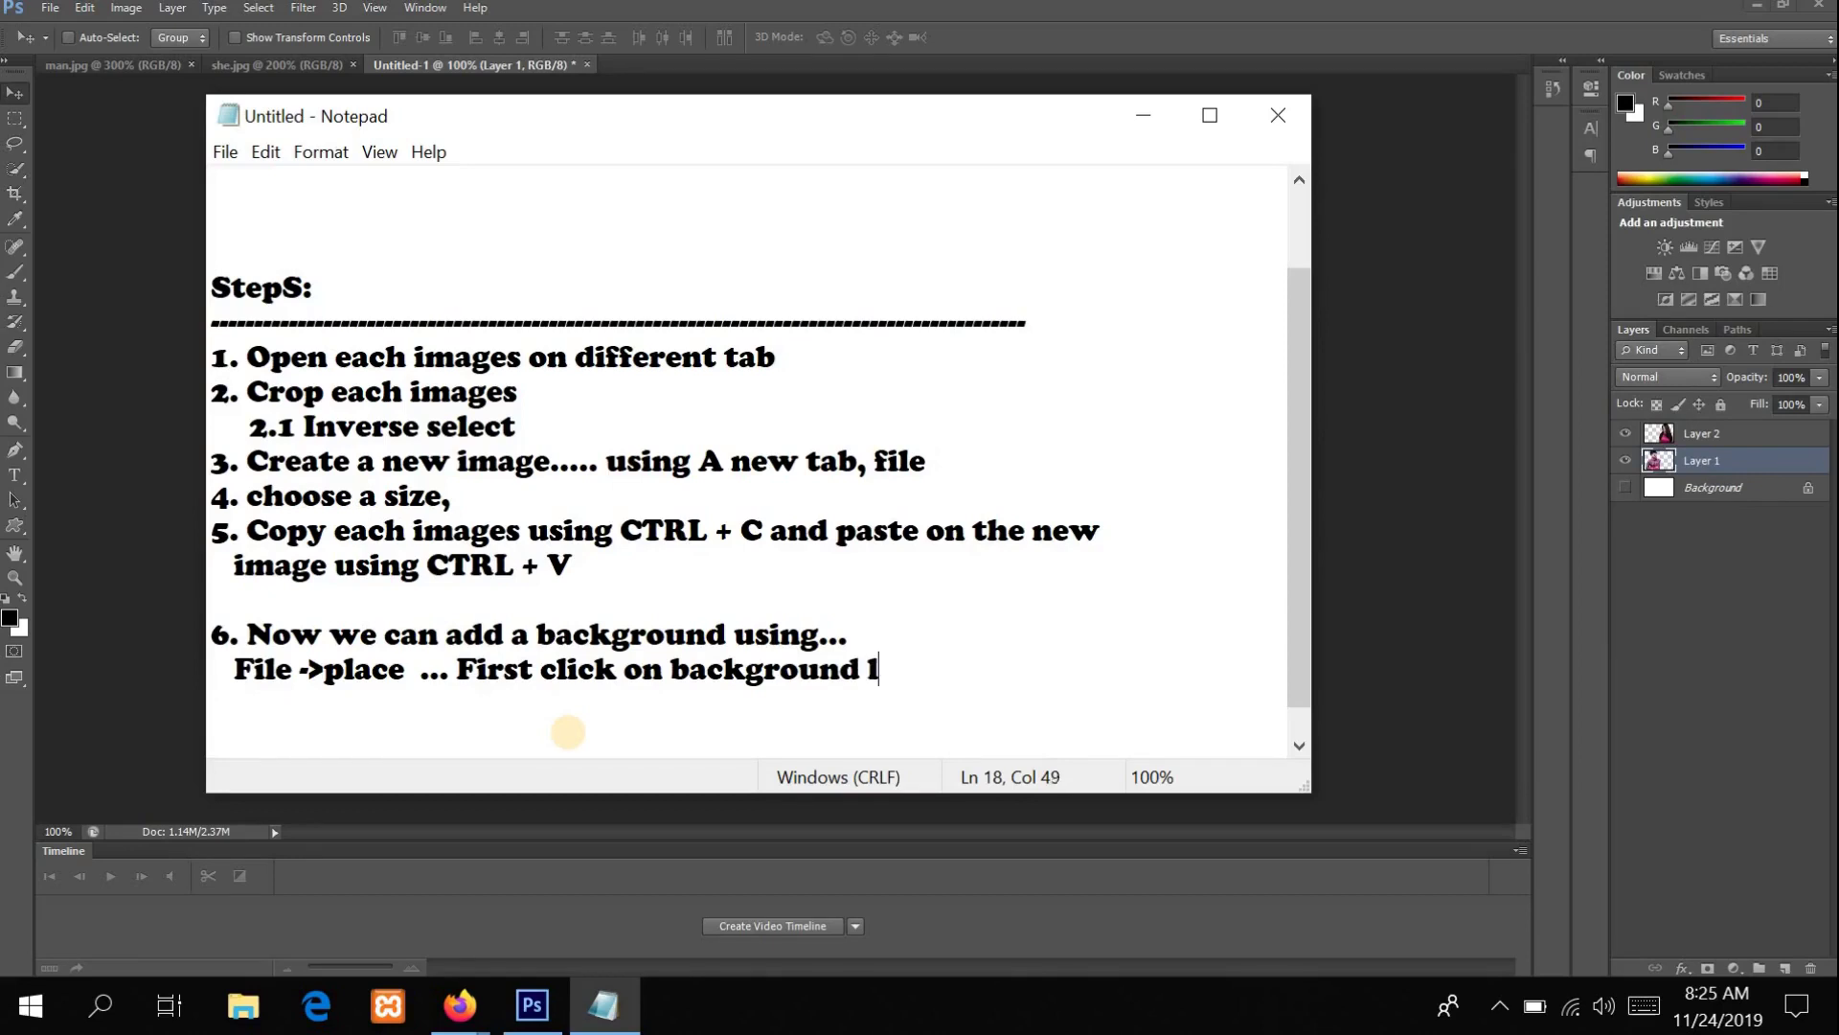
{"action": "left_click", "coordinate": [1132, 122]}
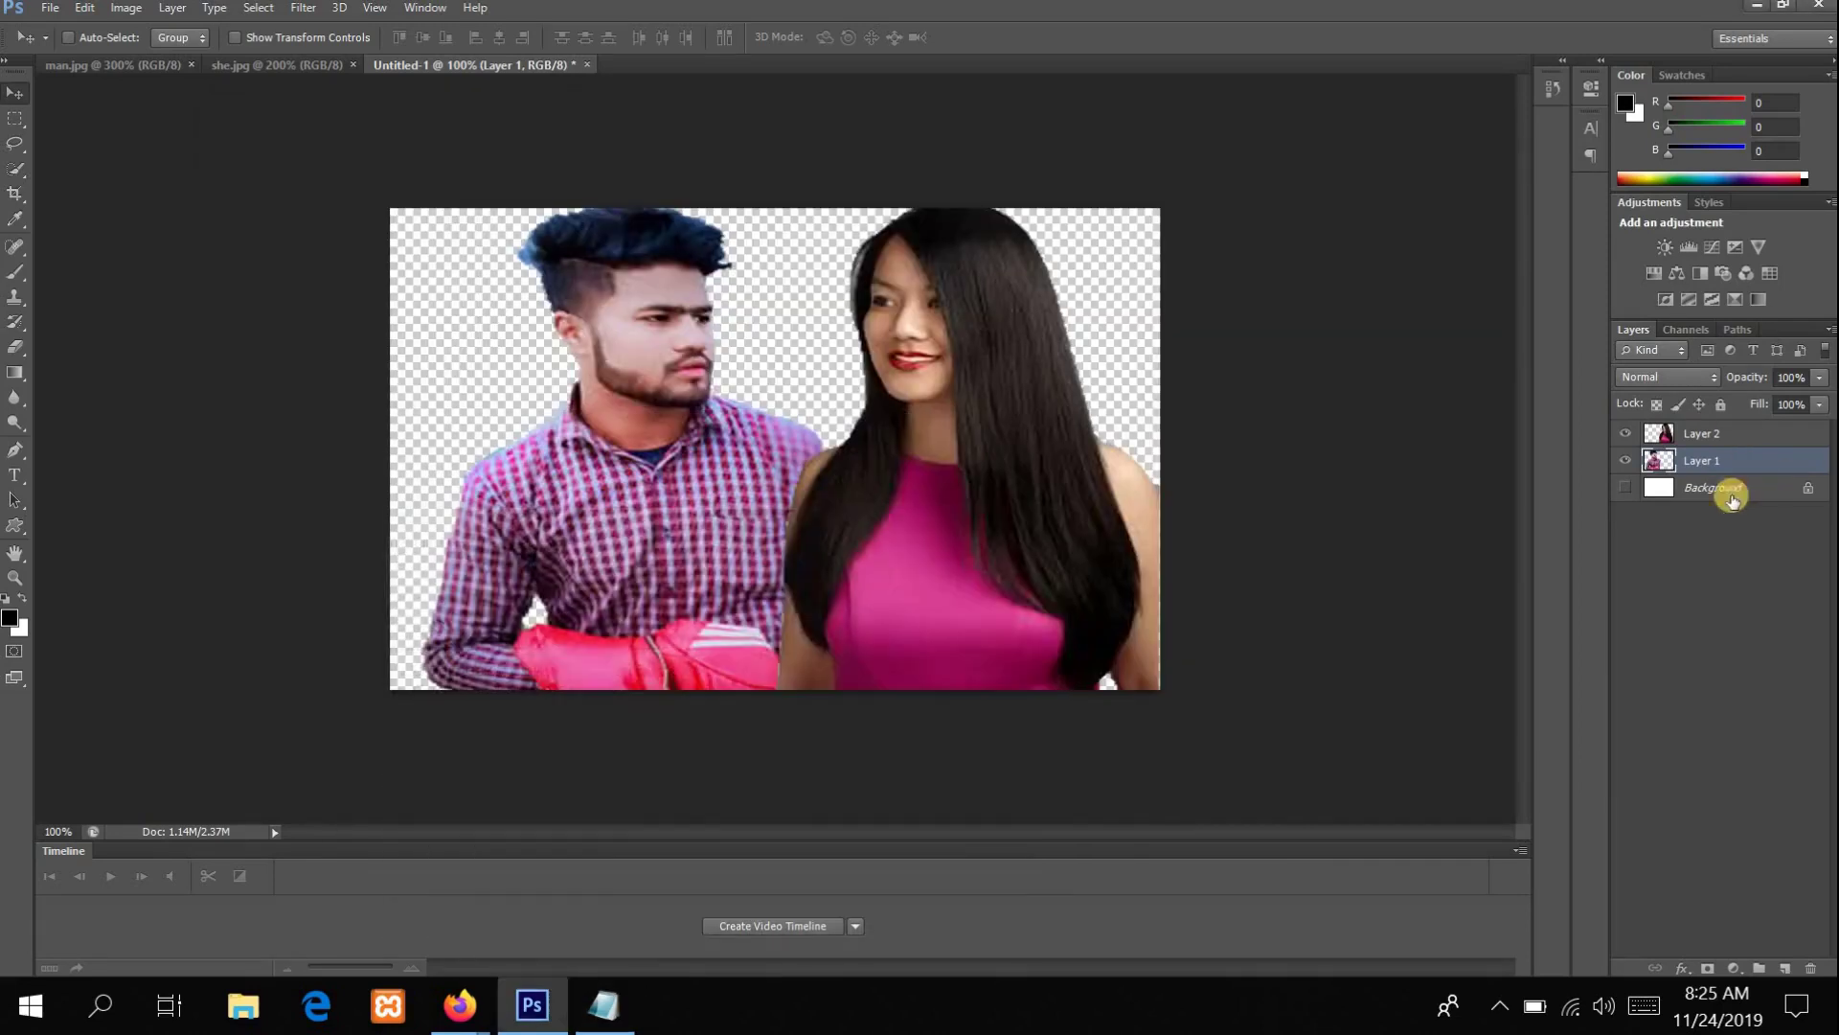
Step: Place the bg image directly above the hidden Background layer
{"action": "left_click", "coordinate": [1661, 488]}
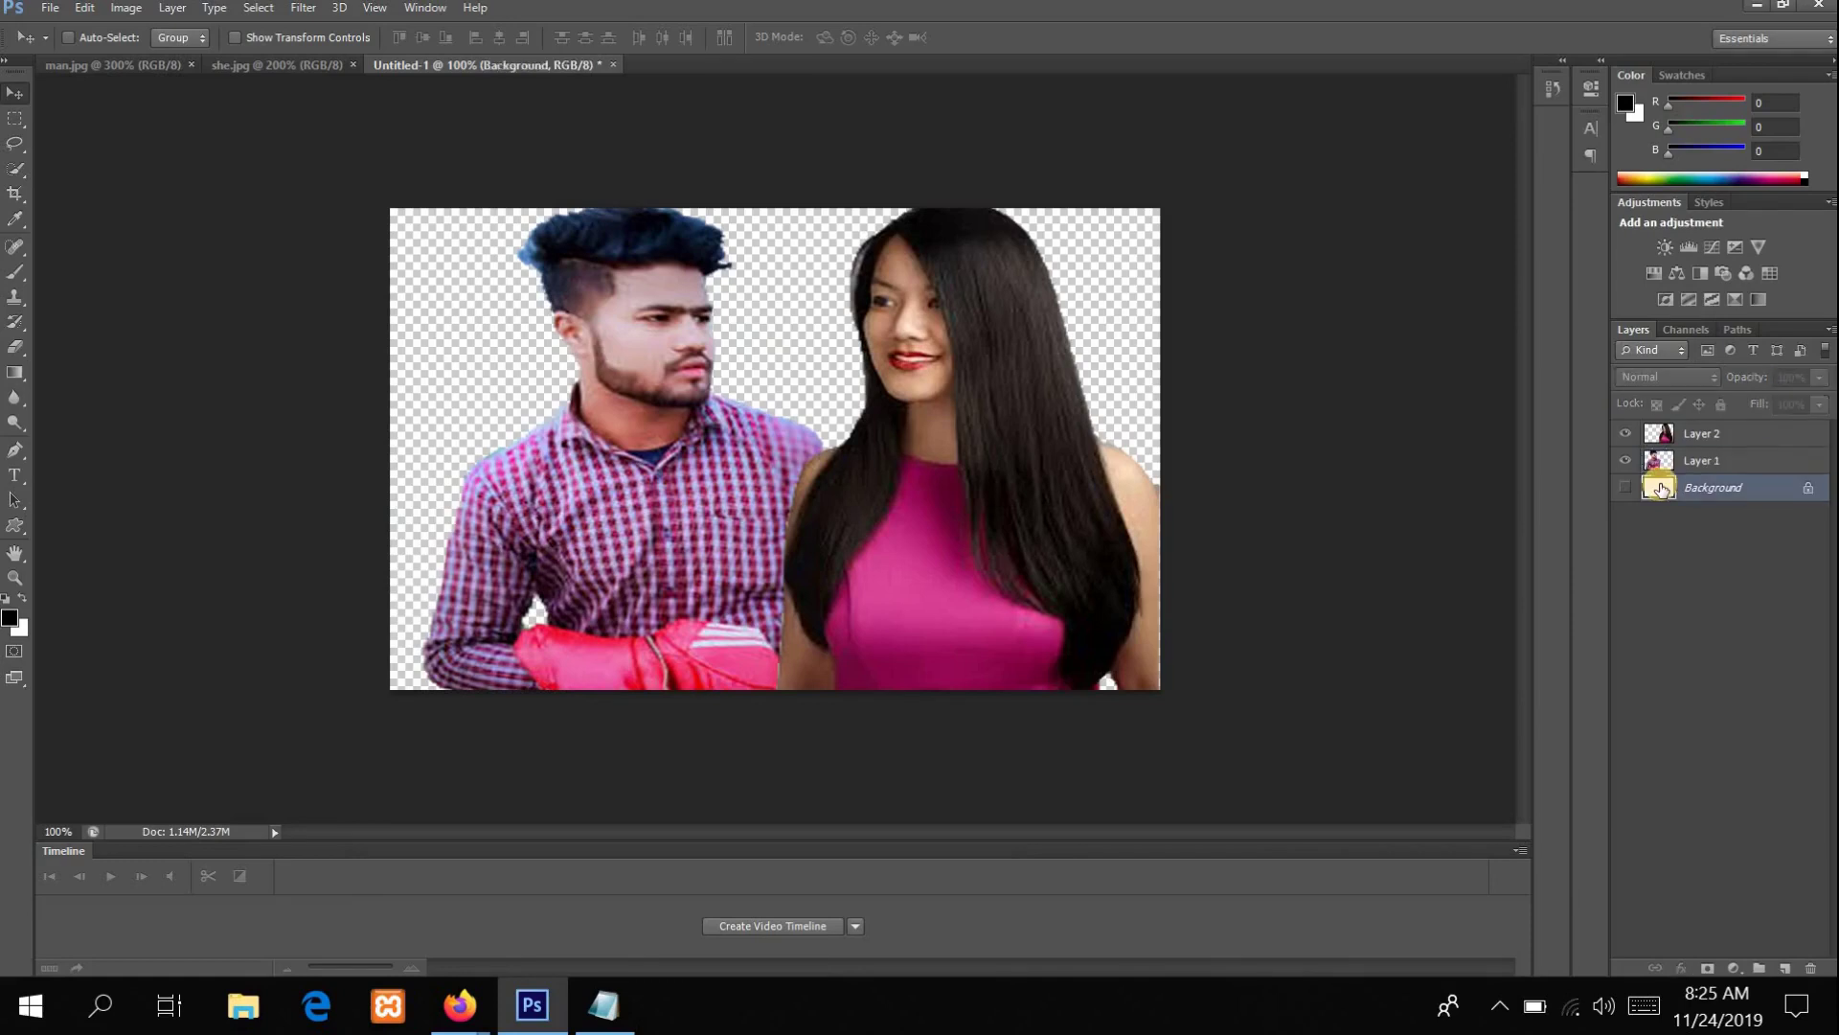
{"action": "left_click", "coordinate": [50, 9]}
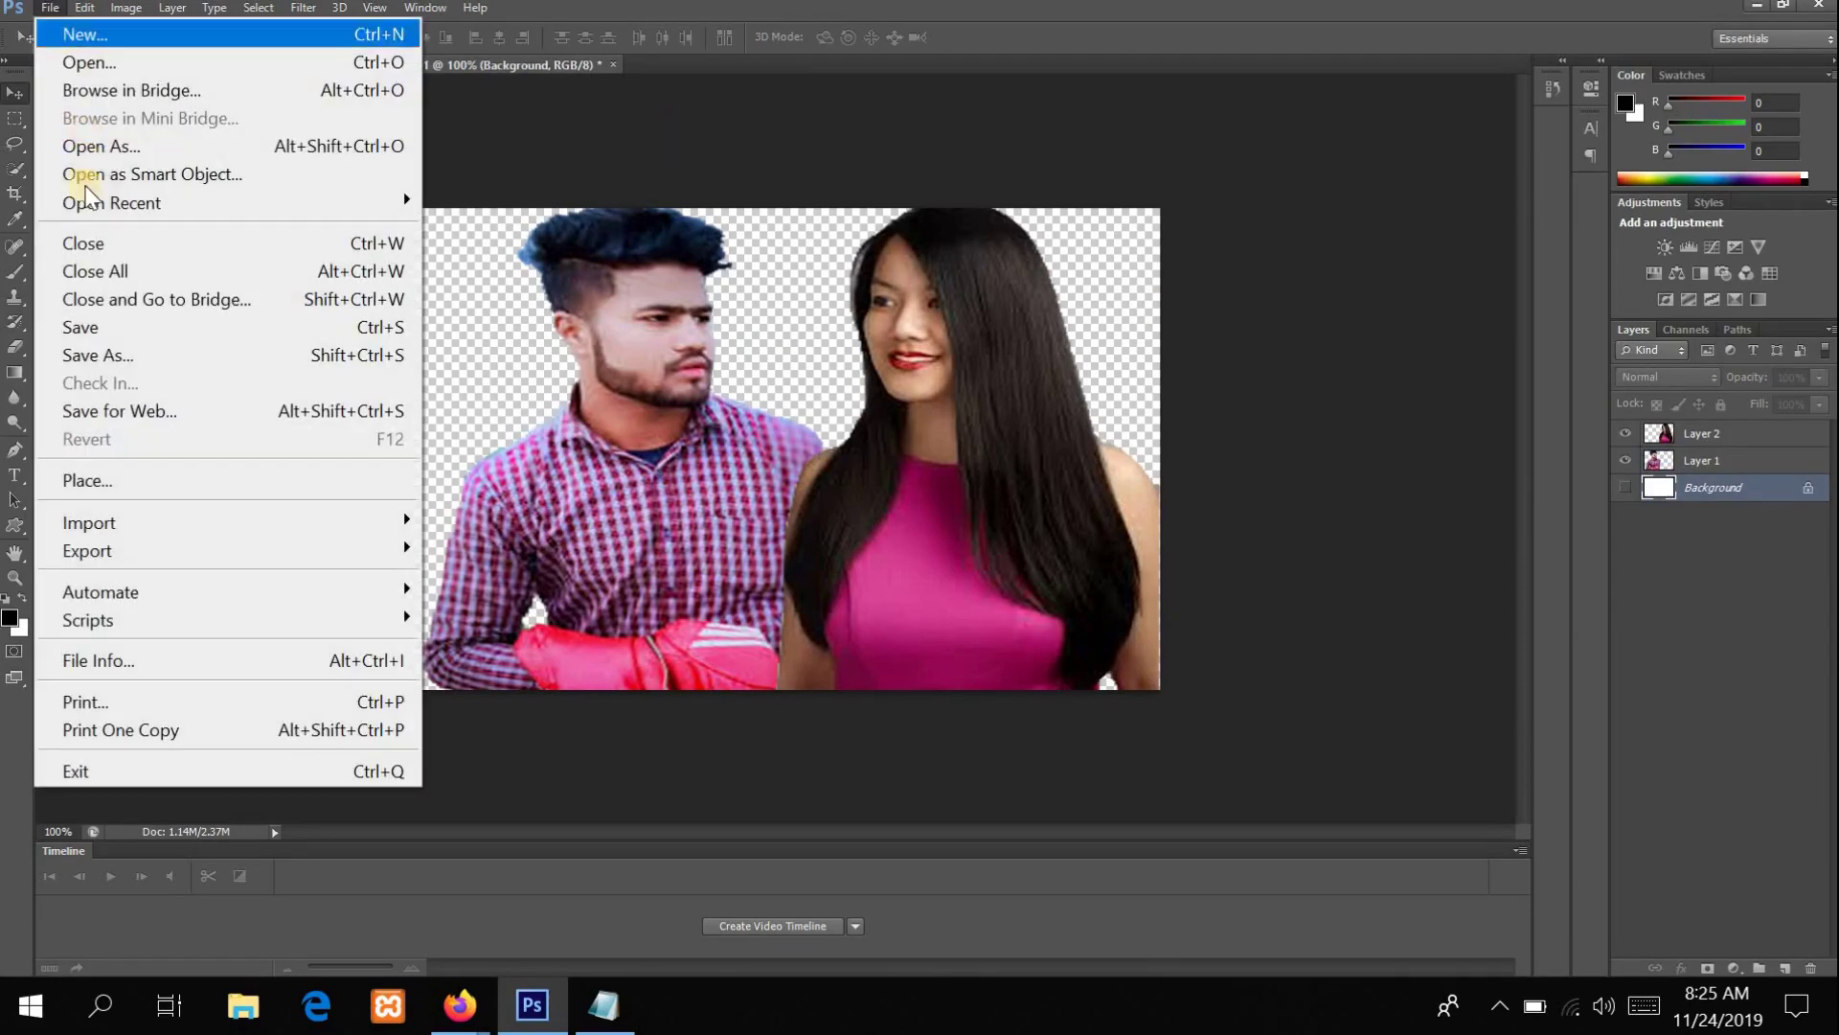
{"action": "left_click", "coordinate": [86, 480]}
{"action": "double_click", "coordinate": [728, 247]}
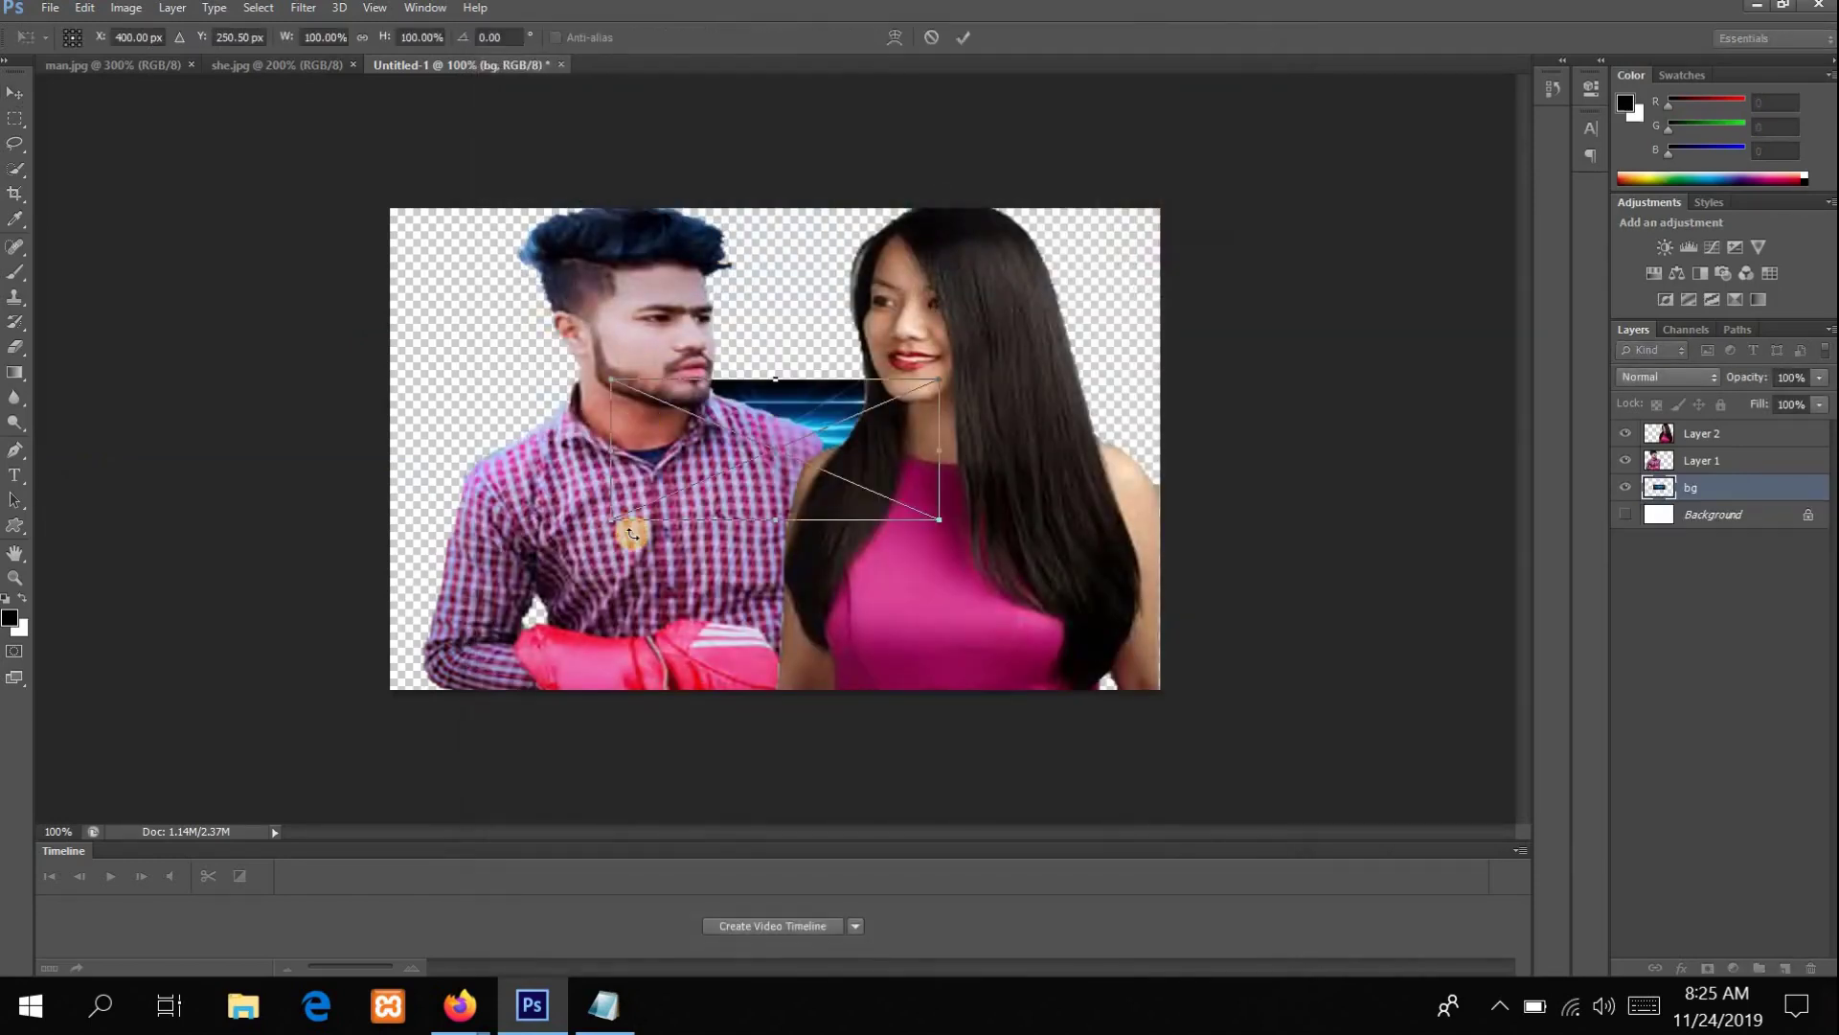
Step: Stretch the placed bg image to about 260% width and 369% height, center it over the whole canvas, and commit the placement
{"action": "left_click_drag", "start_coordinate": [769, 379], "coordinate": [780, 182]}
{"action": "left_click_drag", "start_coordinate": [611, 357], "coordinate": [359, 427]}
{"action": "left_click_drag", "start_coordinate": [655, 528], "coordinate": [728, 725]}
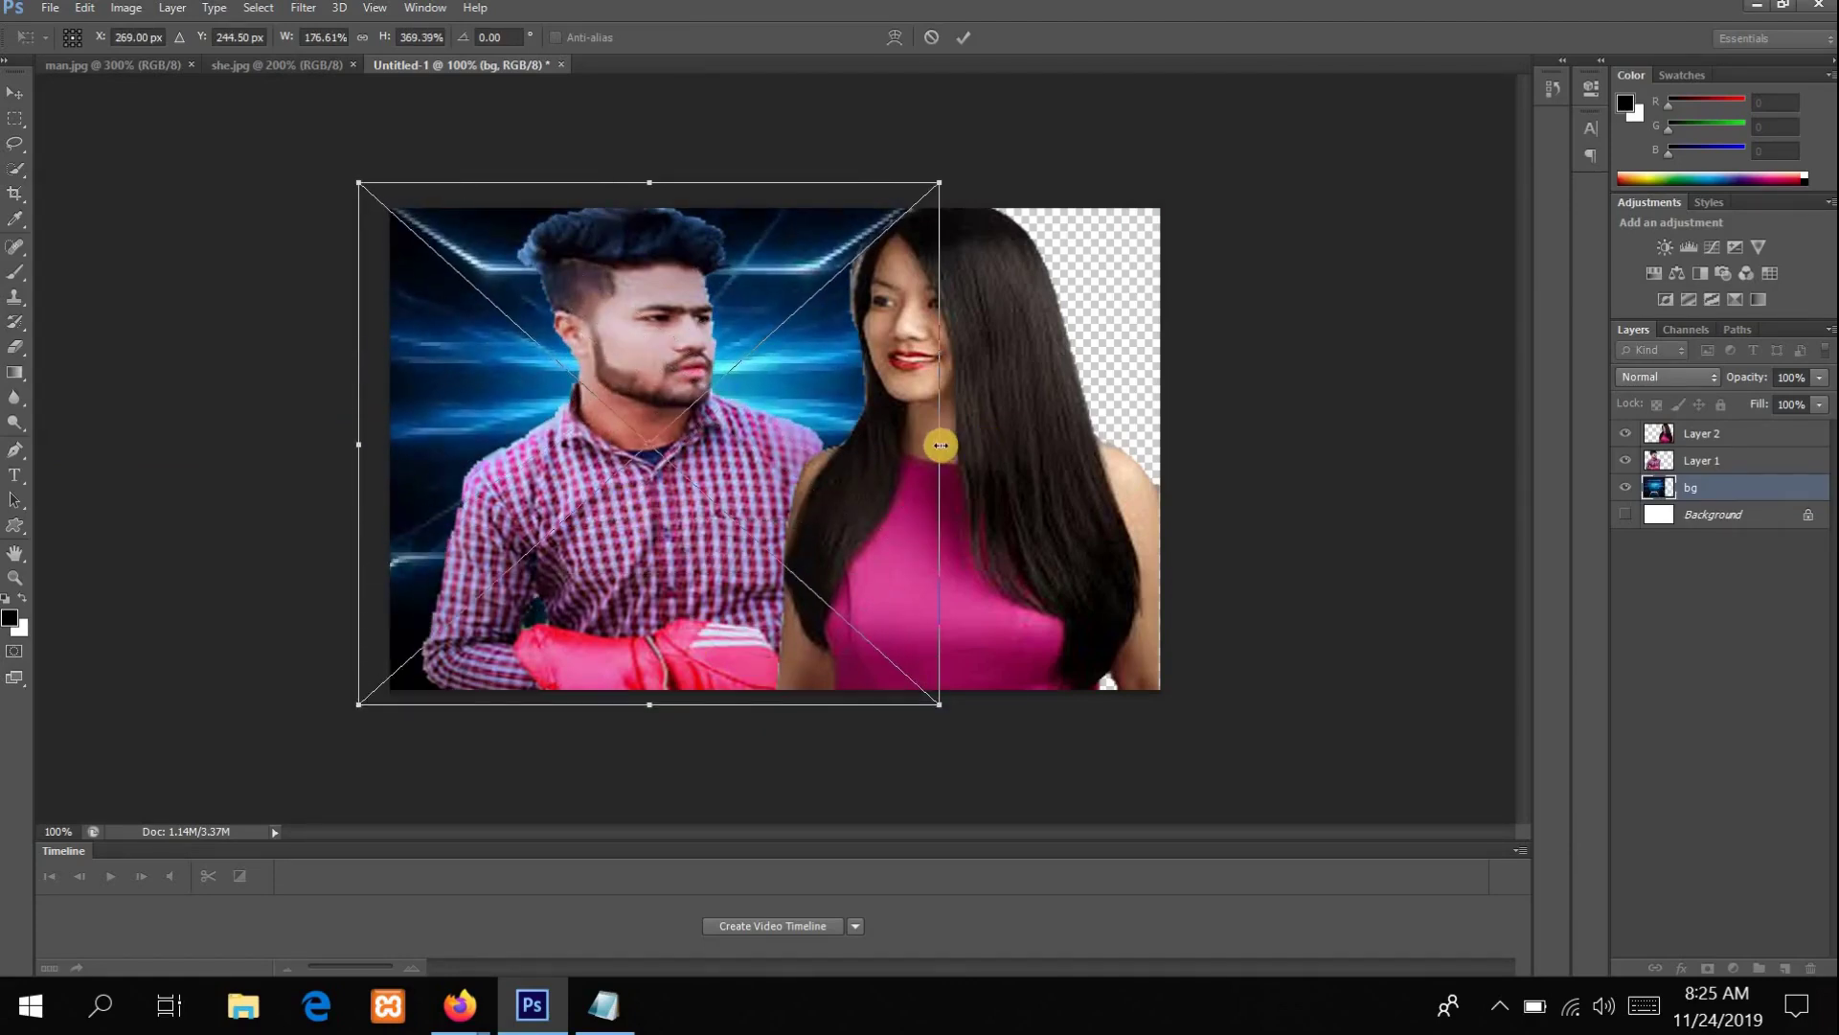
{"action": "left_click_drag", "start_coordinate": [940, 436], "coordinate": [1217, 462]}
{"action": "mouse_move", "coordinate": [787, 343]}
{"action": "left_mouse_down"}
{"action": "mouse_move", "coordinate": [623, 384]}
{"action": "mouse_move", "coordinate": [770, 342]}
{"action": "left_mouse_up"}
{"action": "right_click", "coordinate": [682, 337]}
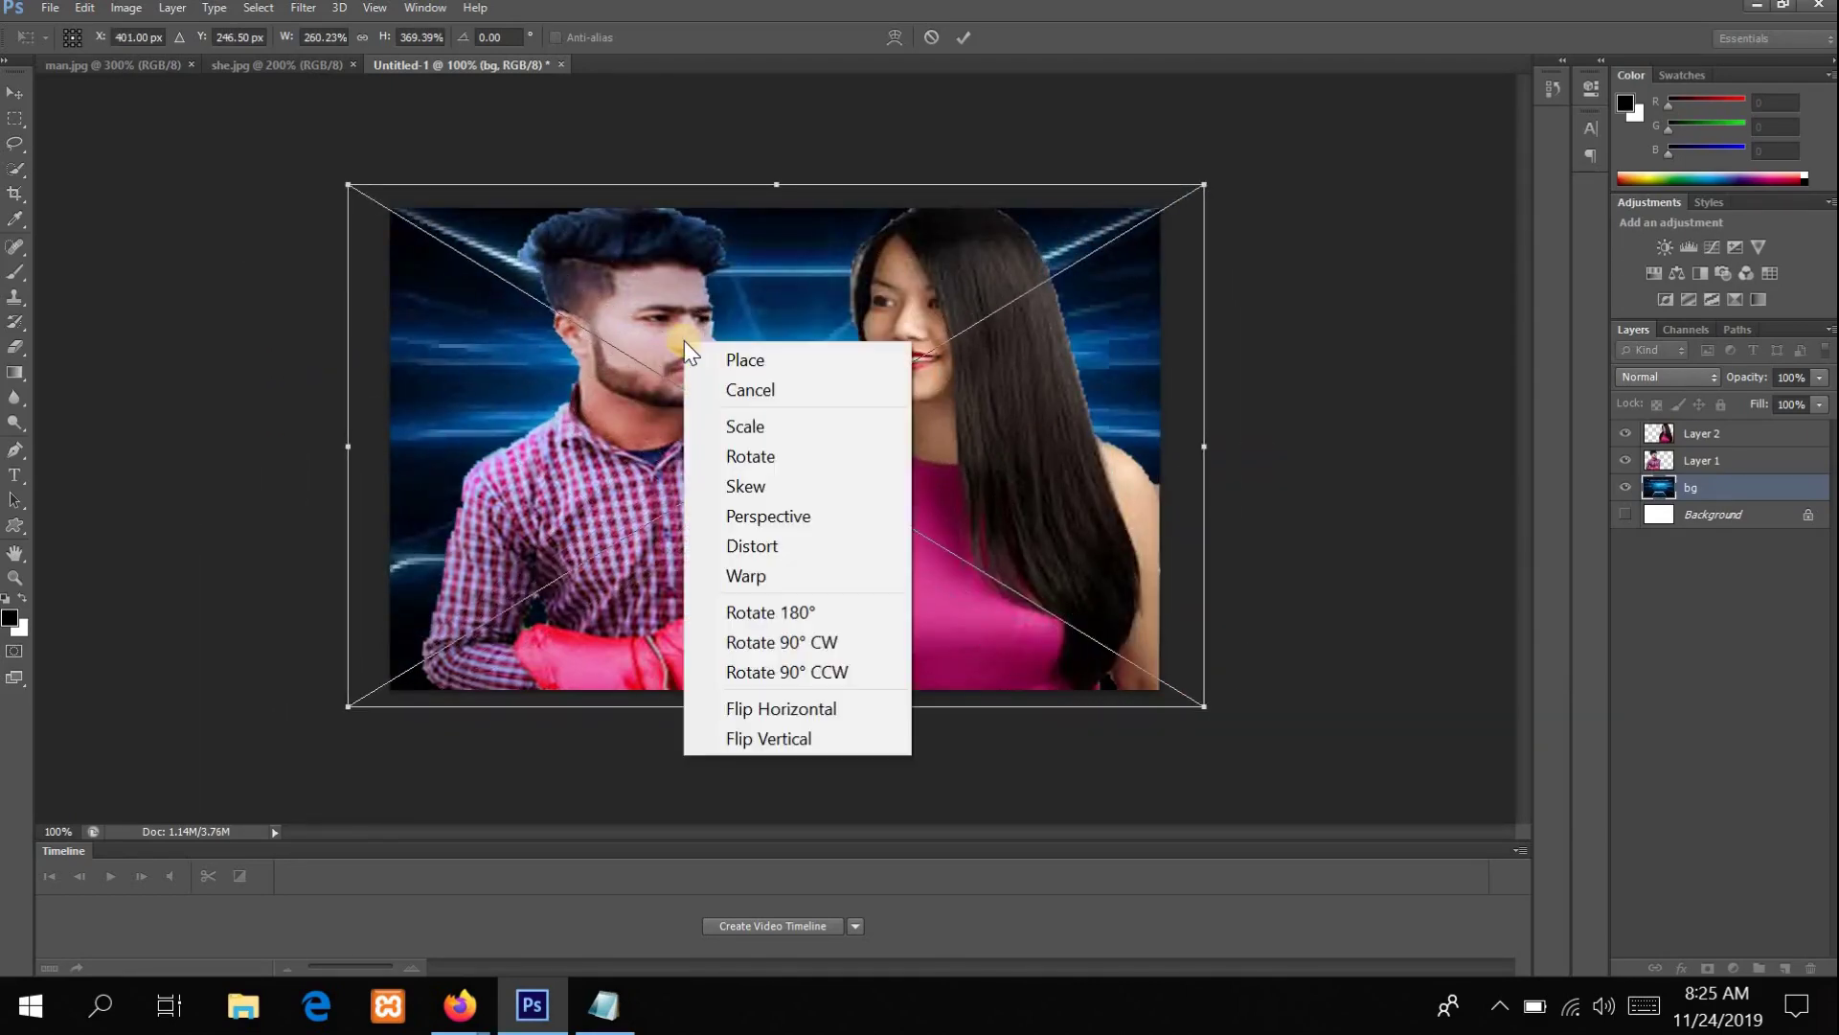
{"action": "left_click", "coordinate": [752, 357]}
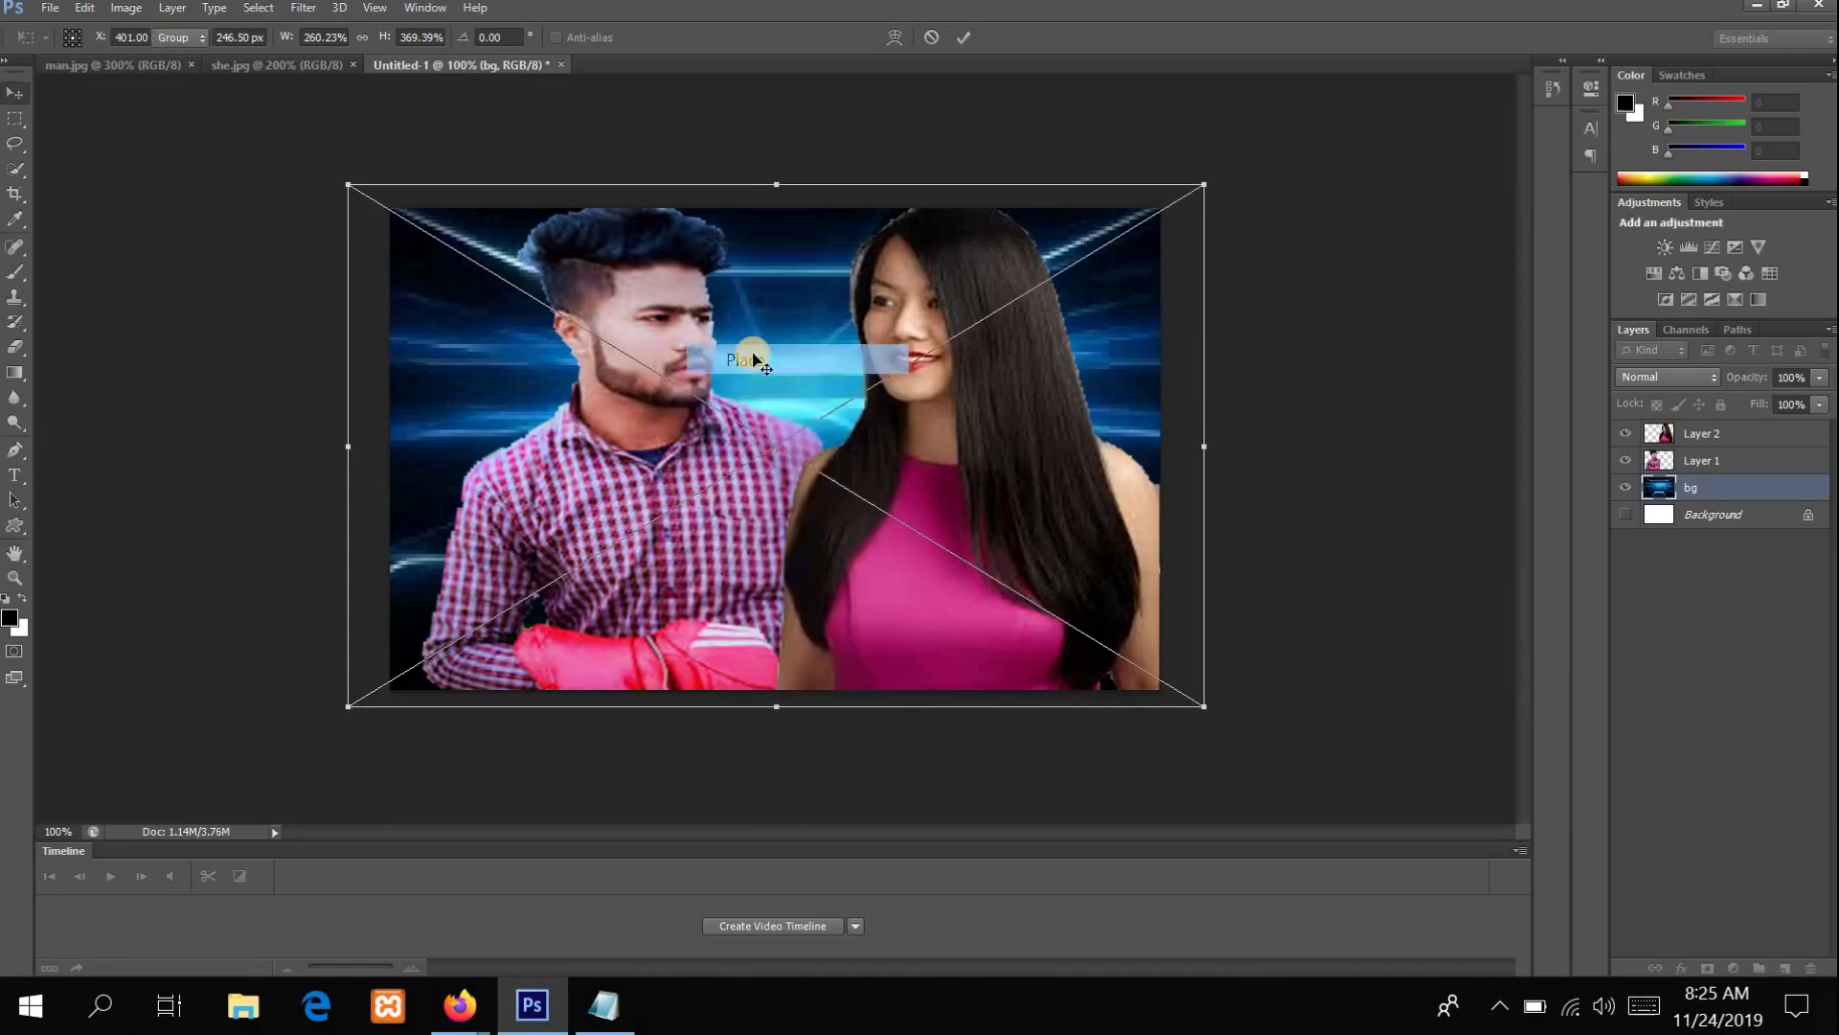
Step: Switch to Notepad and add the line "7. right click and ok on place" below the place instruction
{"action": "left_click", "coordinate": [604, 1005]}
{"action": "key", "text": "Return"}
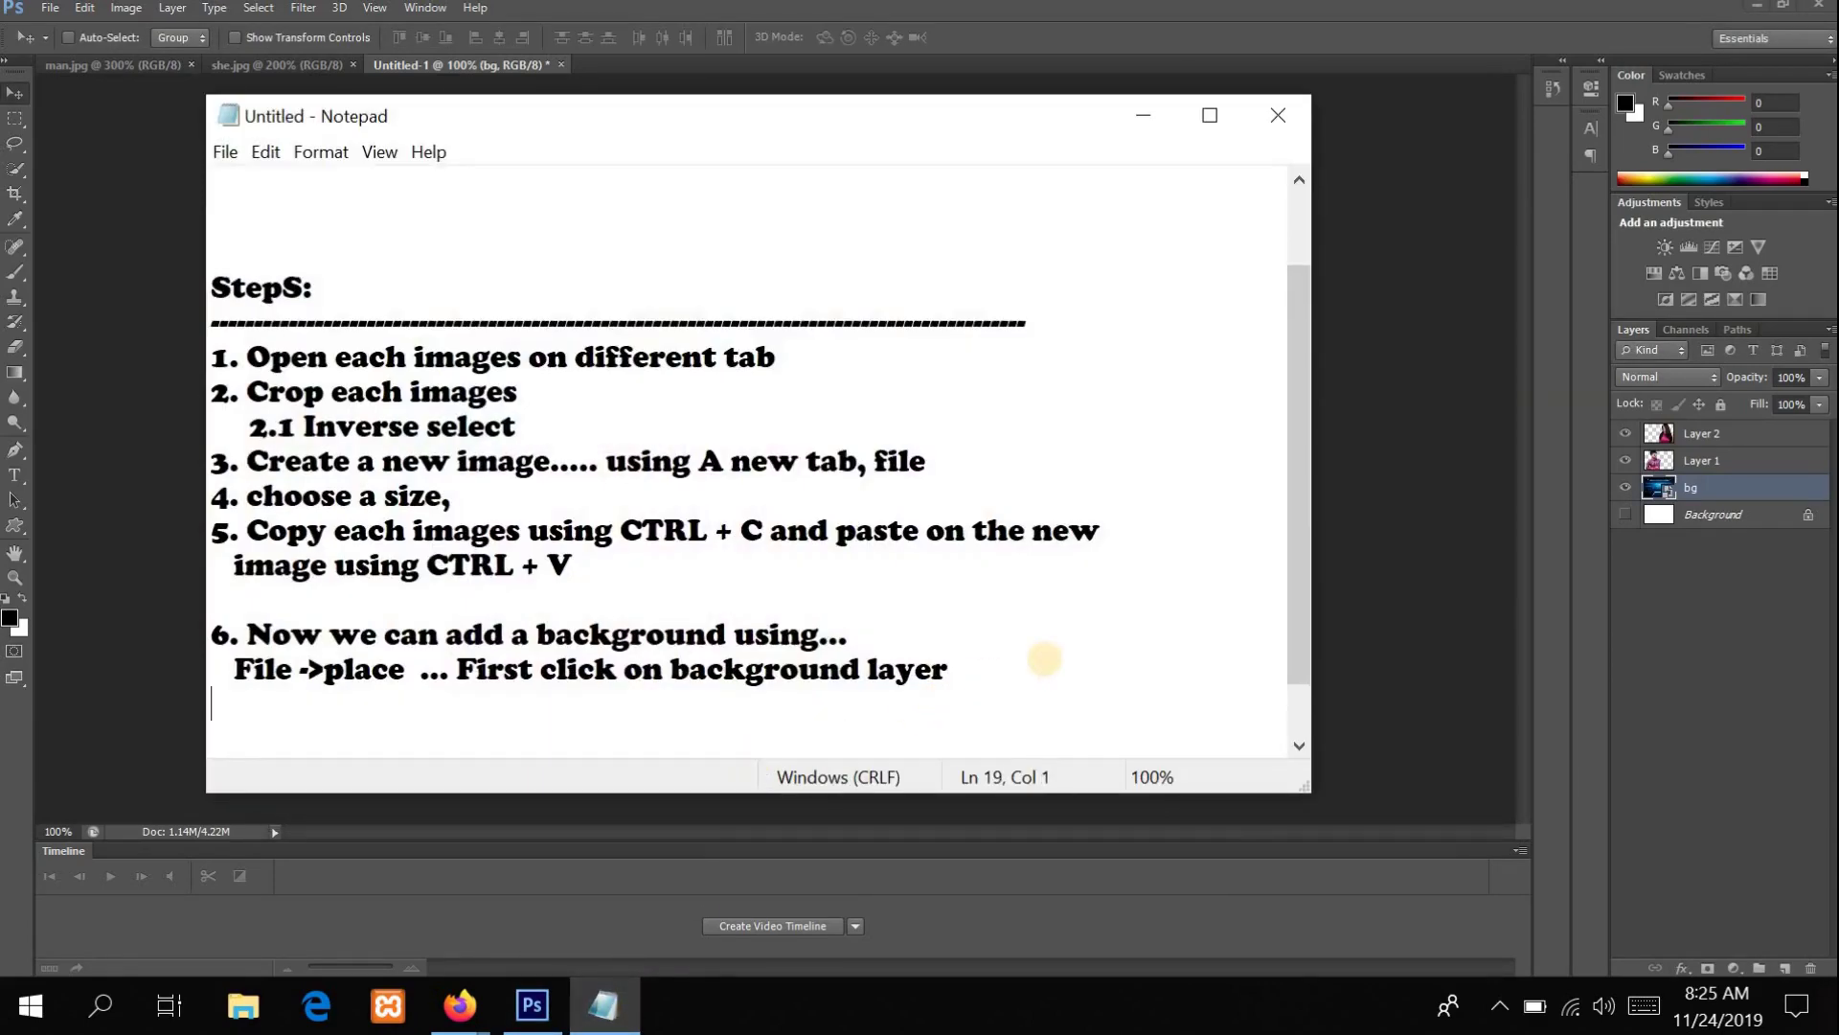
{"action": "type", "text": "7. right click and"}
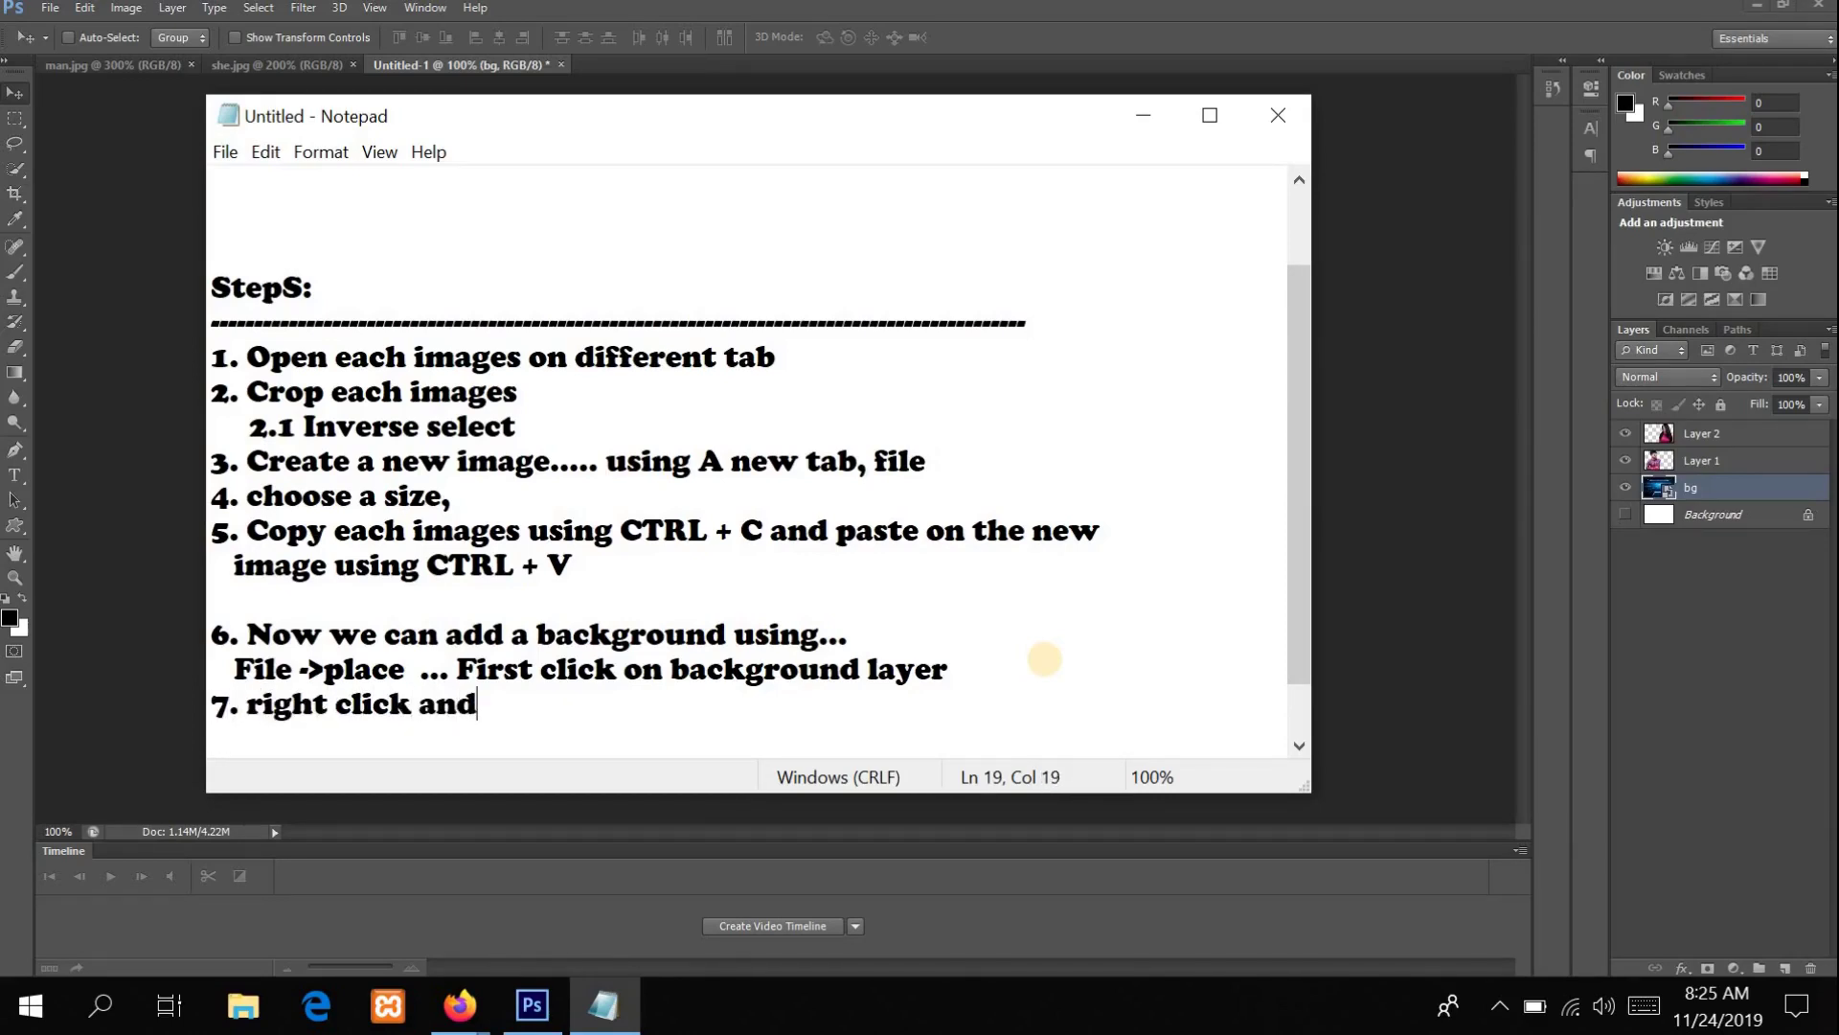
{"action": "type", "text": " ok on plav"}
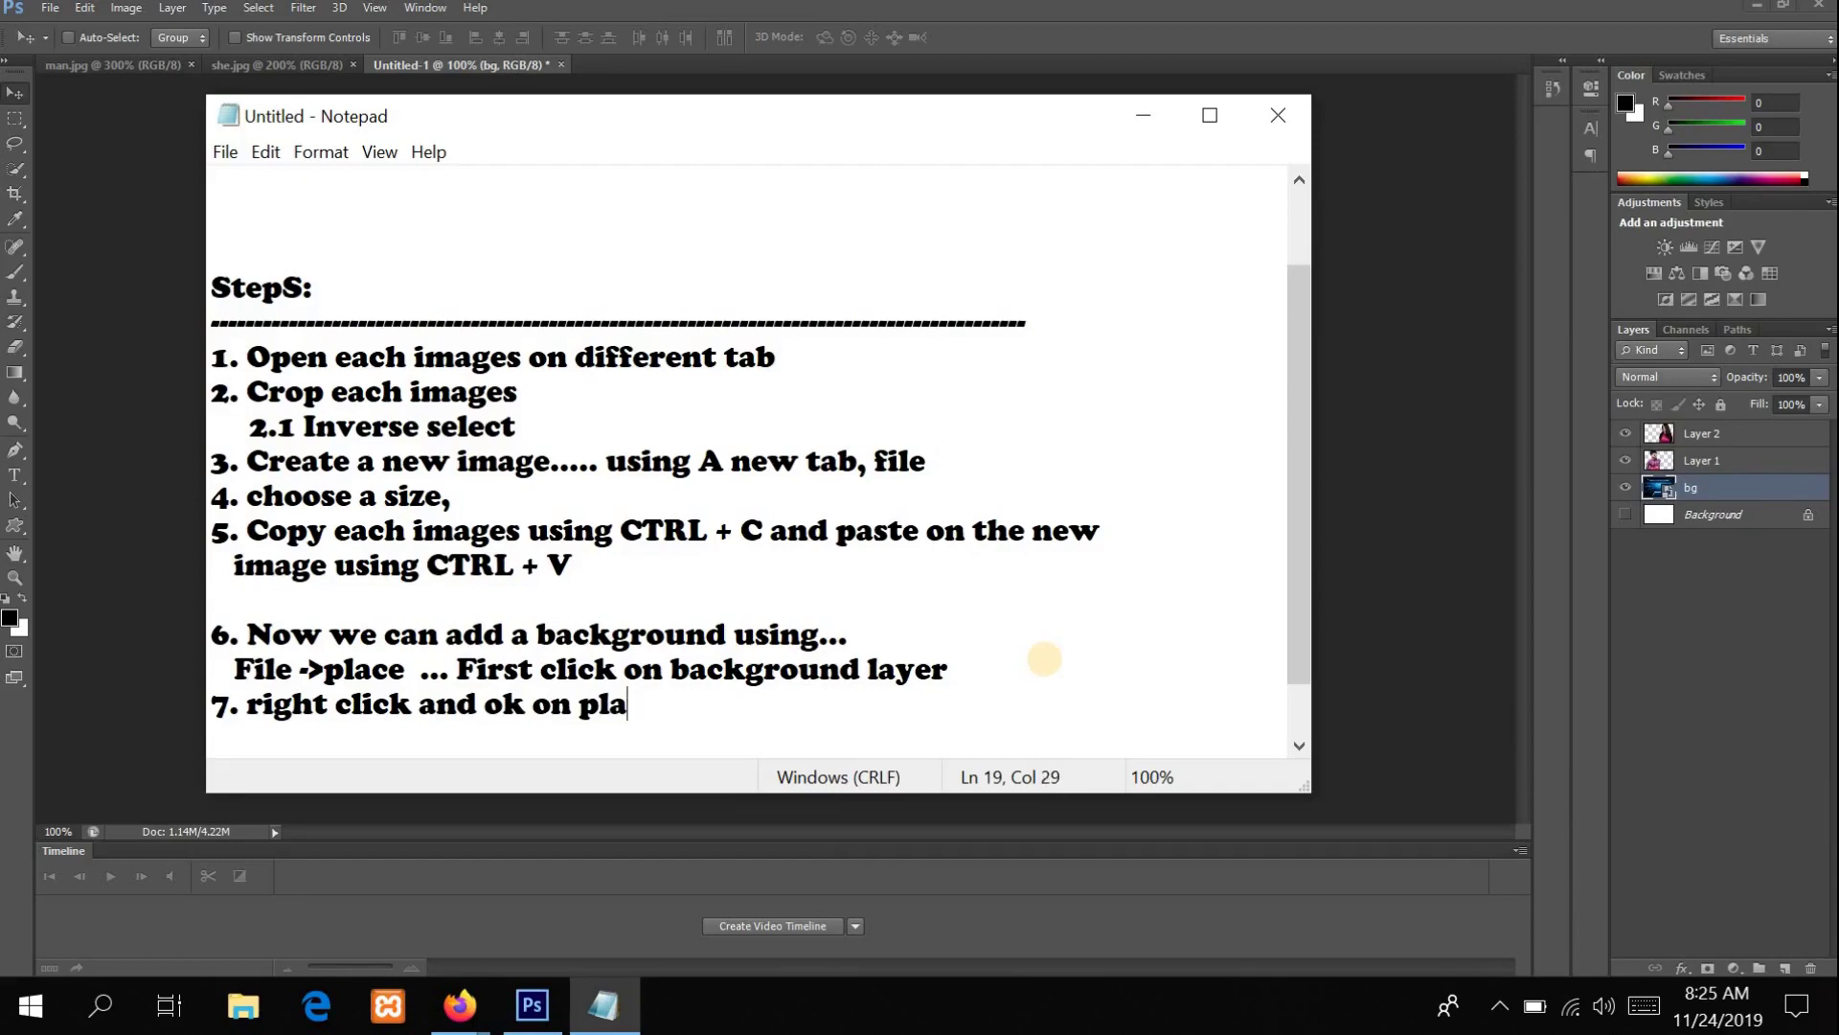
Step: Add the line "8. You cann blur a backgroud" with blank lines below it, and minimize the note
{"action": "key", "text": "Return"}
{"action": "type", "text": "8. You can "}
{"action": "type", "text": " blur a bac"}
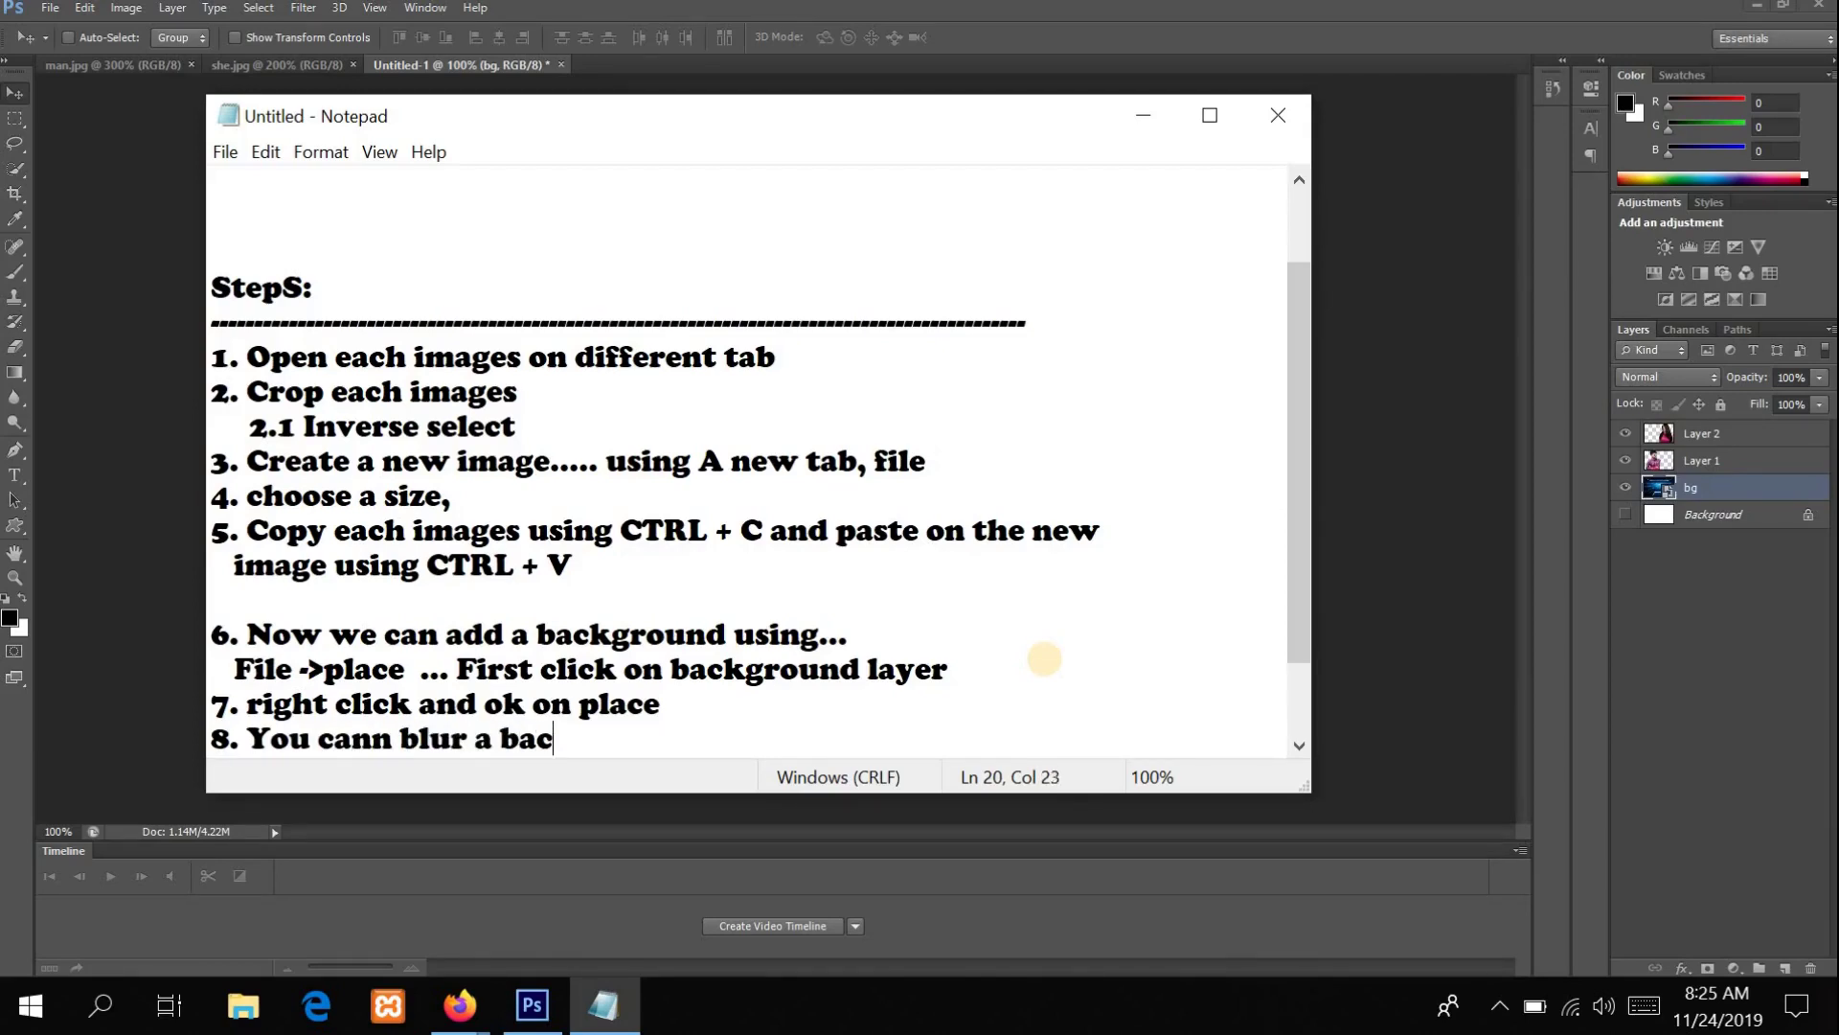
{"action": "type", "text": "kgrounf"}
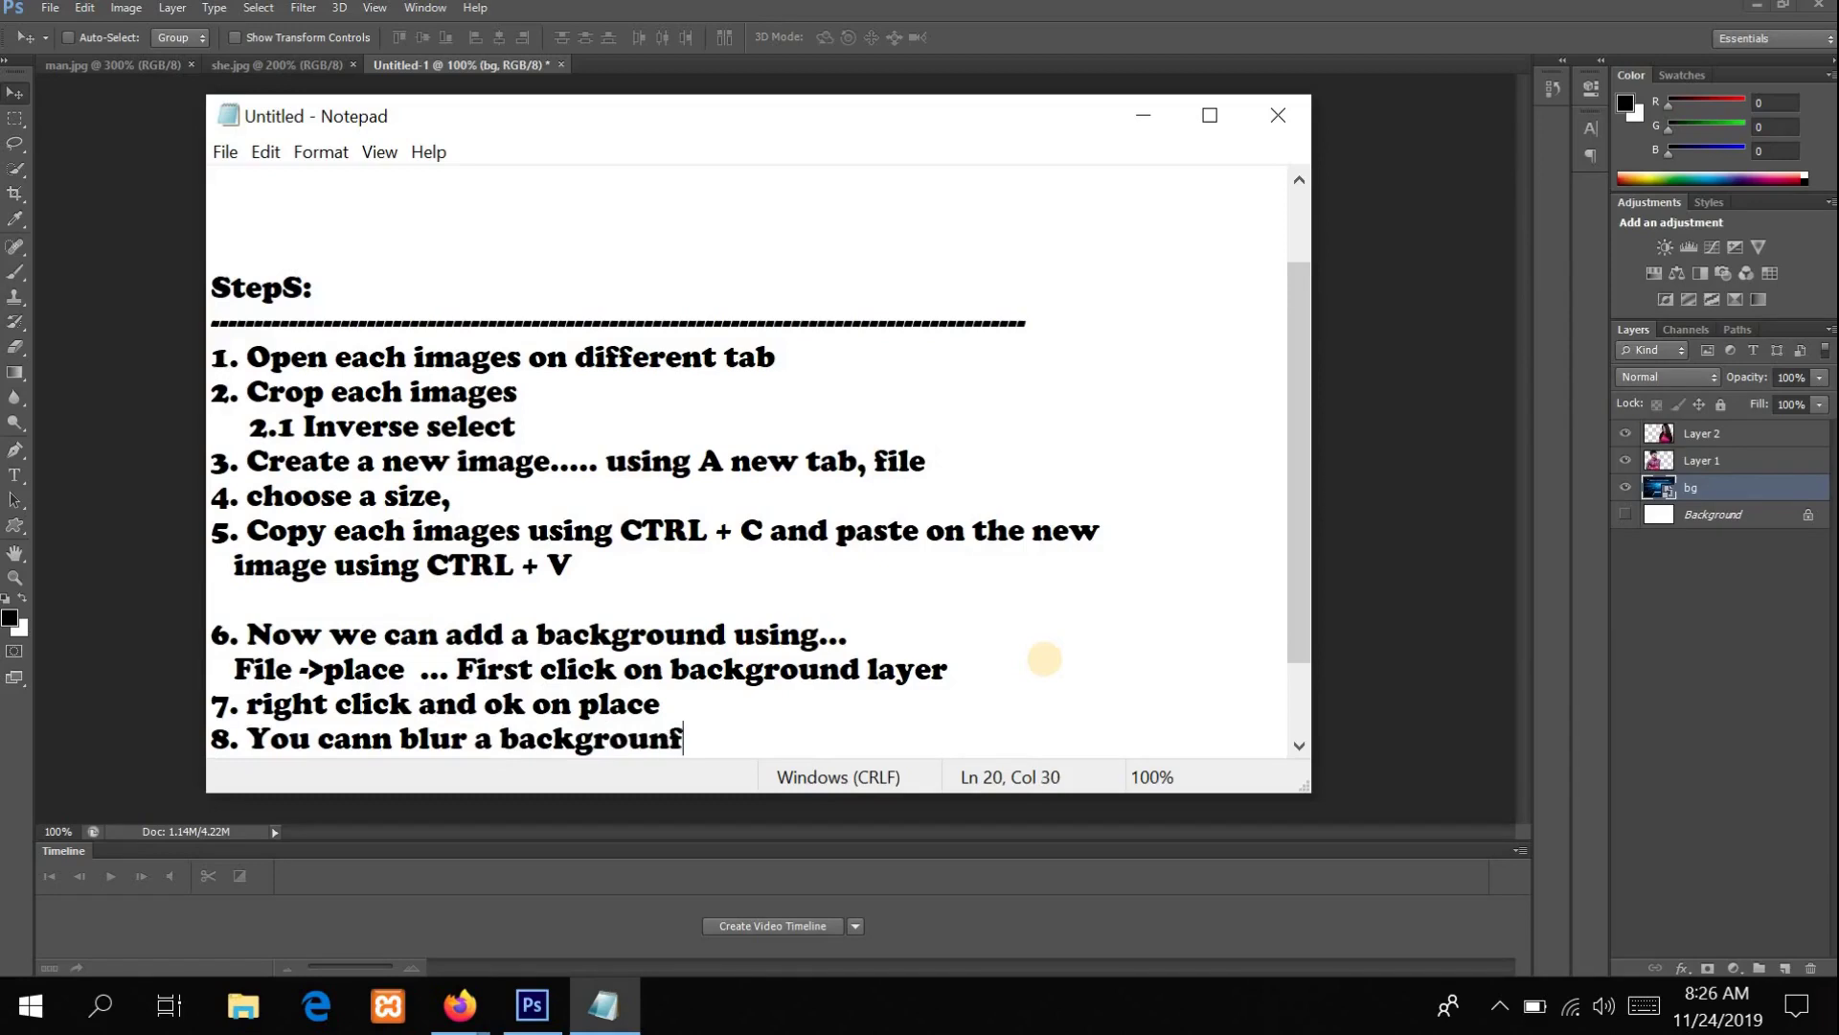
{"action": "key", "text": "BackSpace"}
{"action": "type", "text": "d"}
{"action": "key", "text": "Return"}
{"action": "key", "text": "Return"}
{"action": "key", "text": "Return"}
{"action": "key", "text": "Return"}
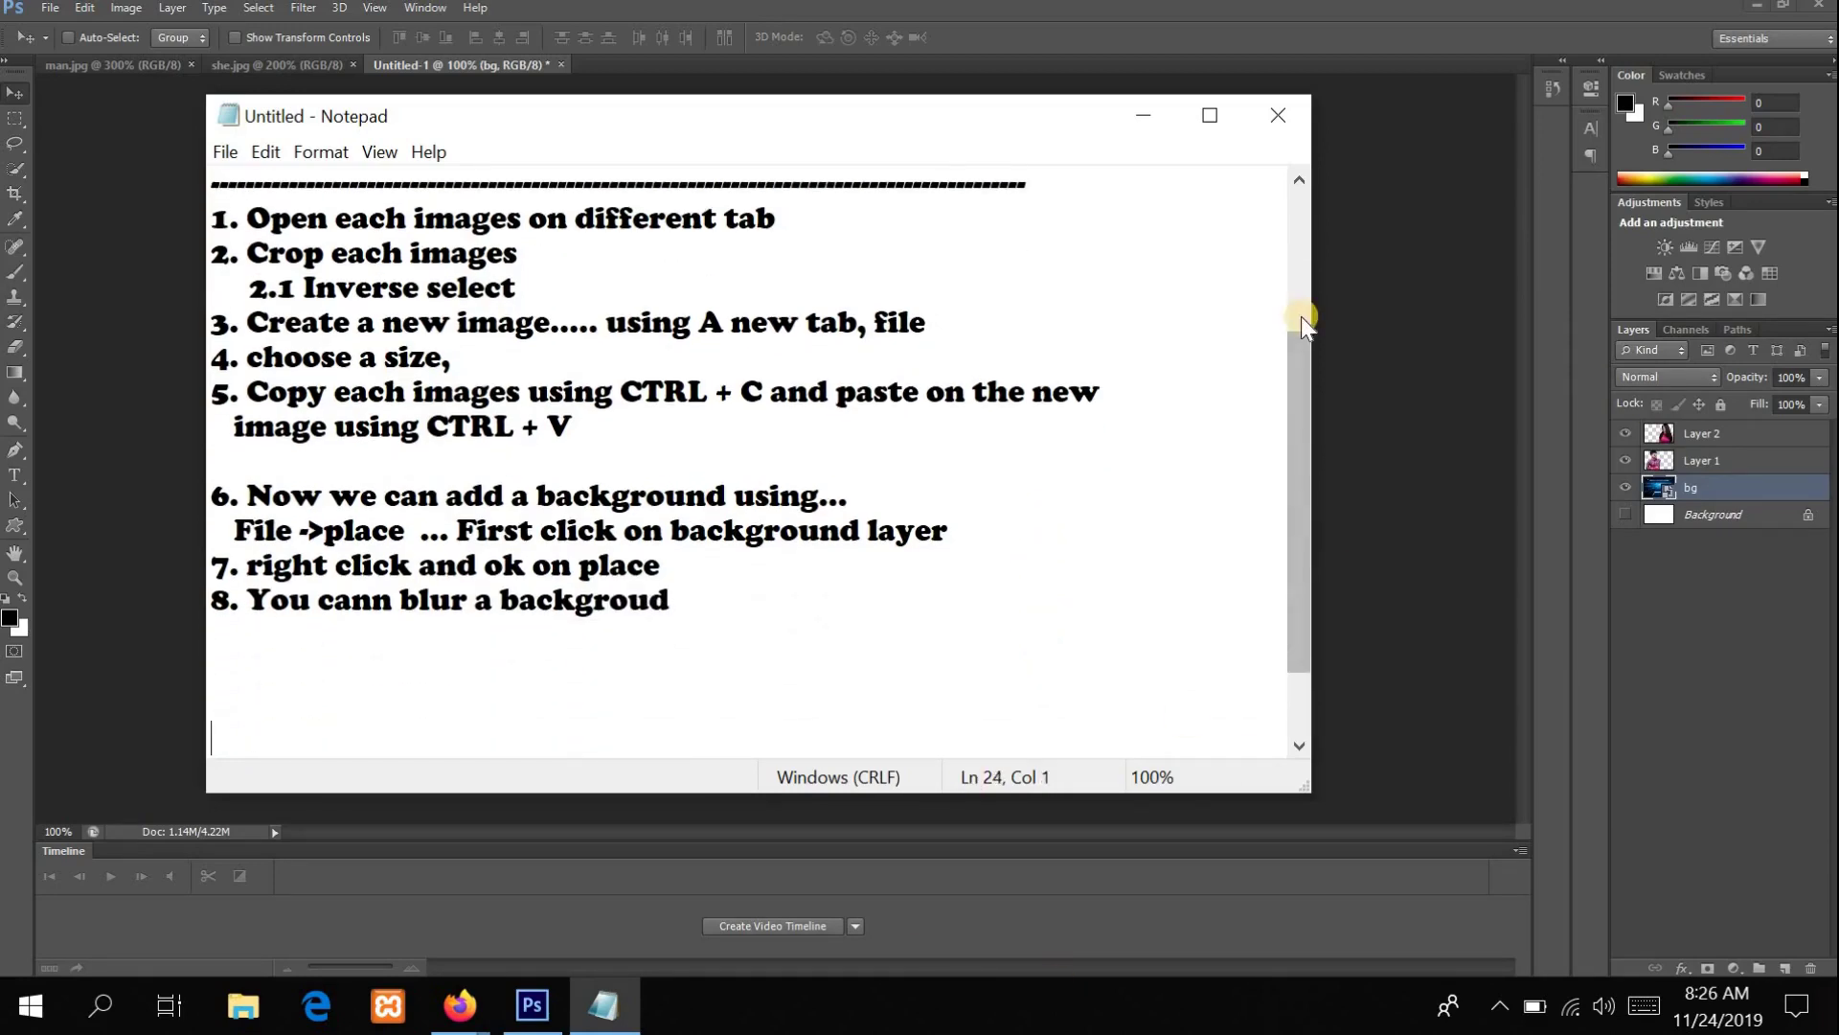
{"action": "left_click", "coordinate": [1149, 121]}
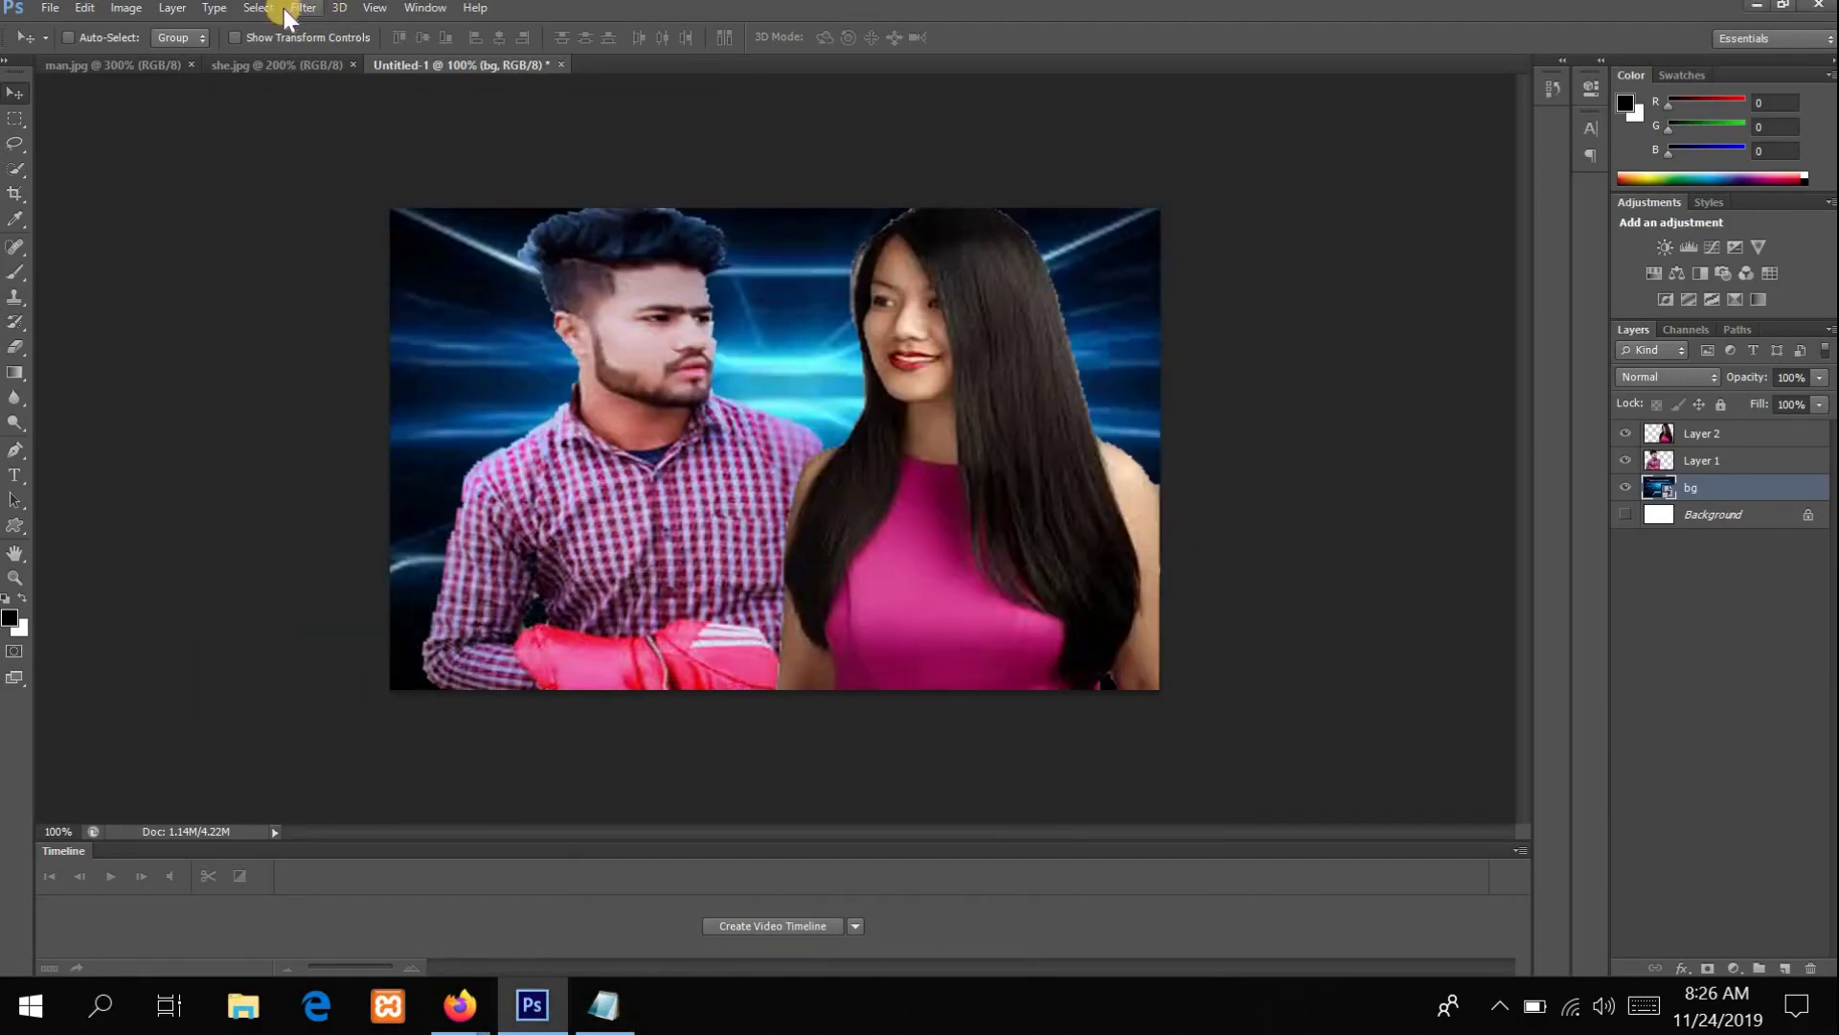
Step: Apply a Gaussian Blur with a 5-pixel radius to the bg layer
{"action": "left_click", "coordinate": [303, 7]}
{"action": "mouse_move", "coordinate": [358, 290]}
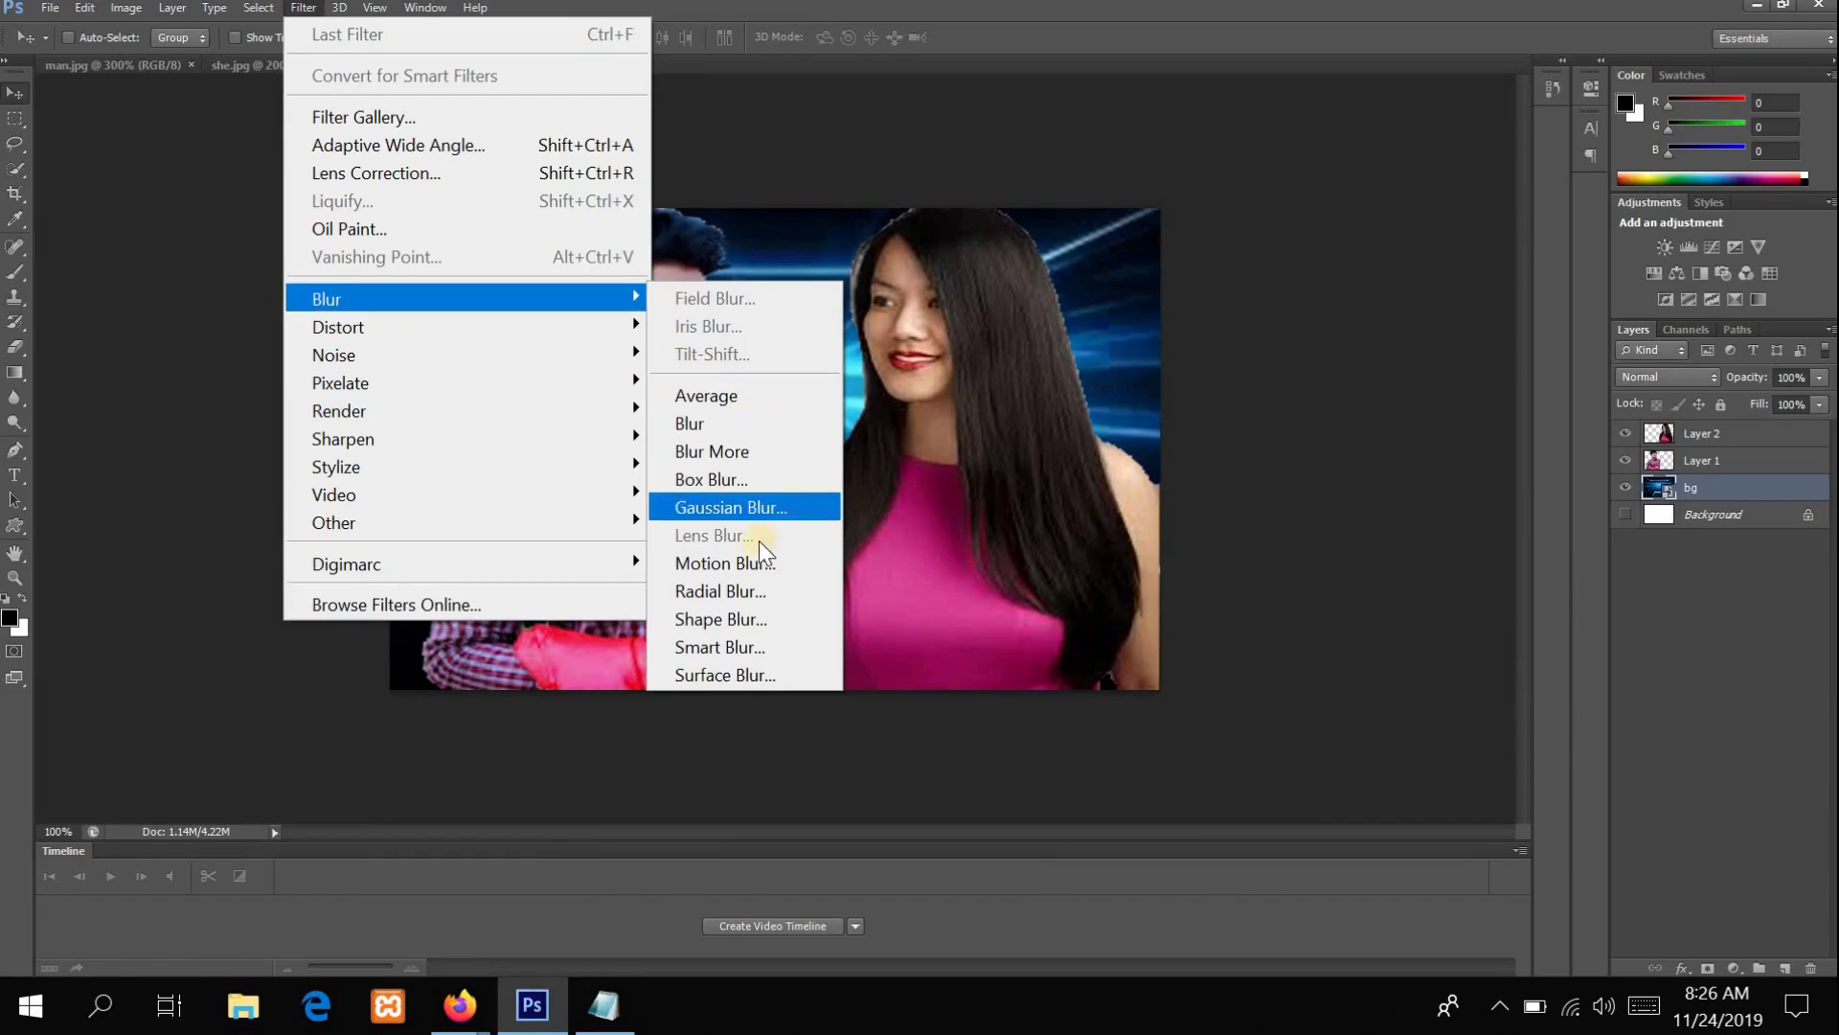
{"action": "left_click", "coordinate": [774, 509]}
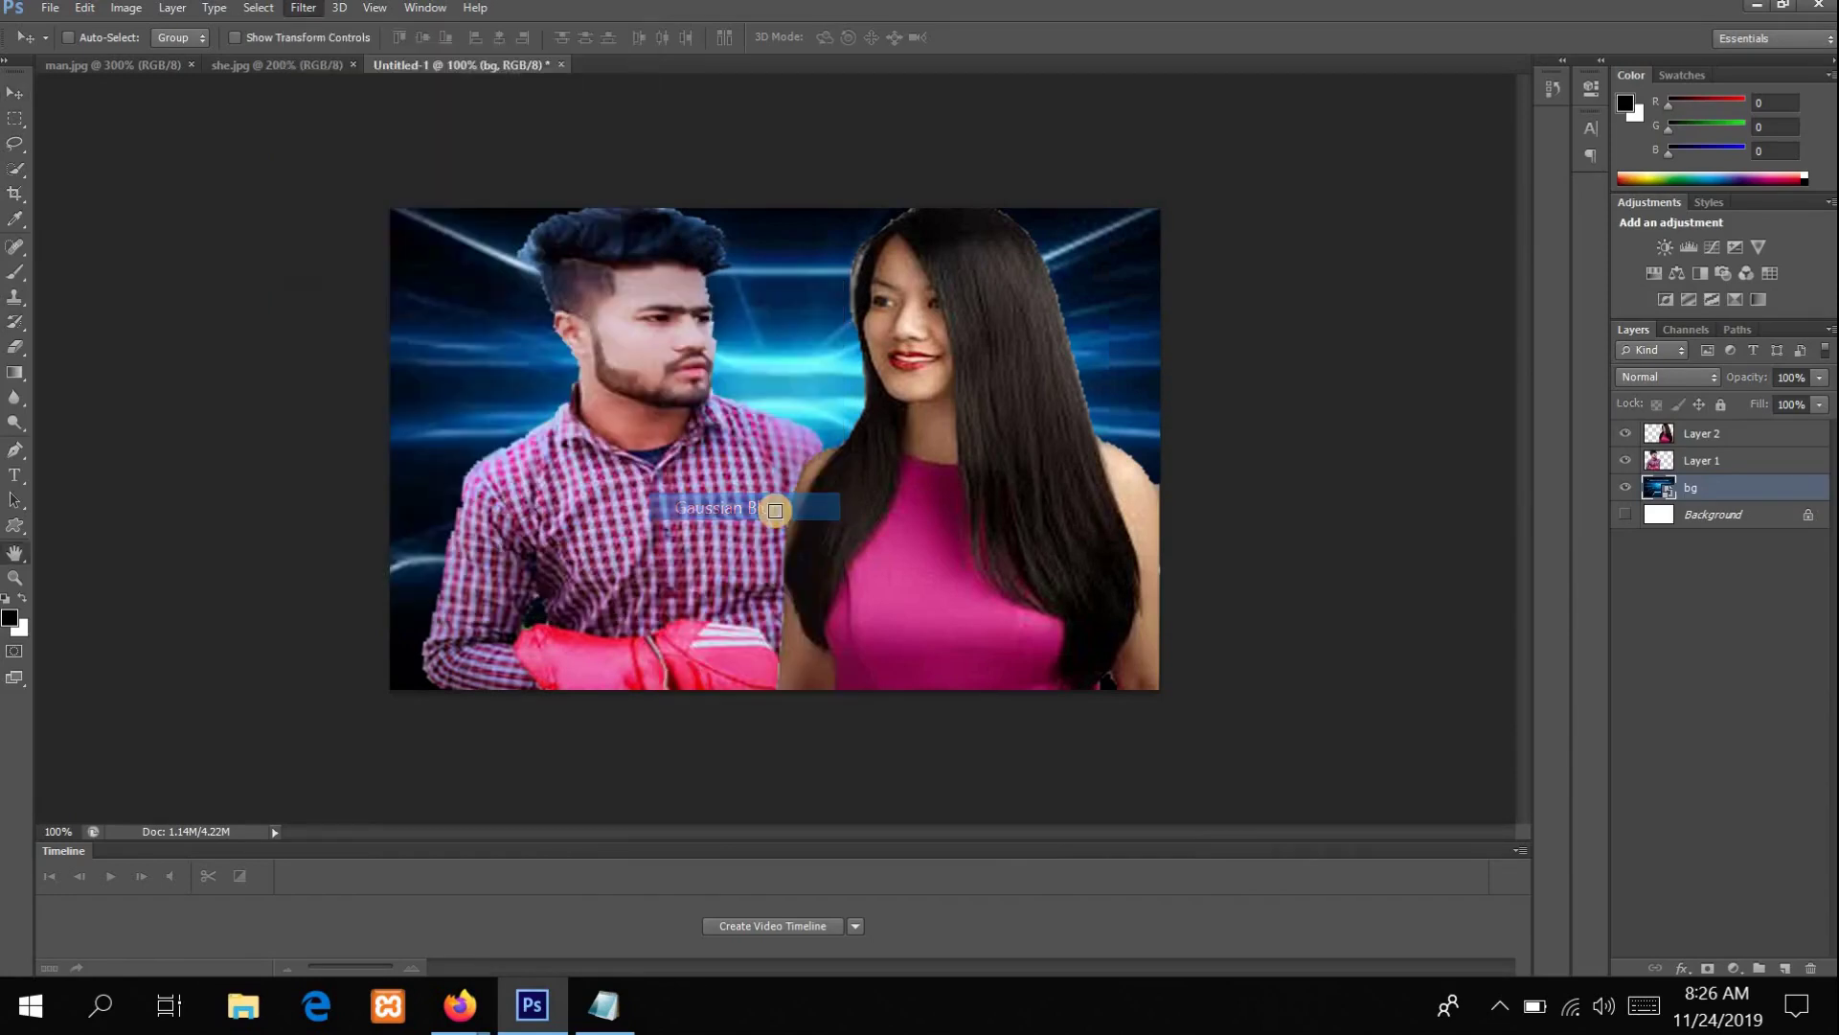
{"action": "type", "text": "1100"}
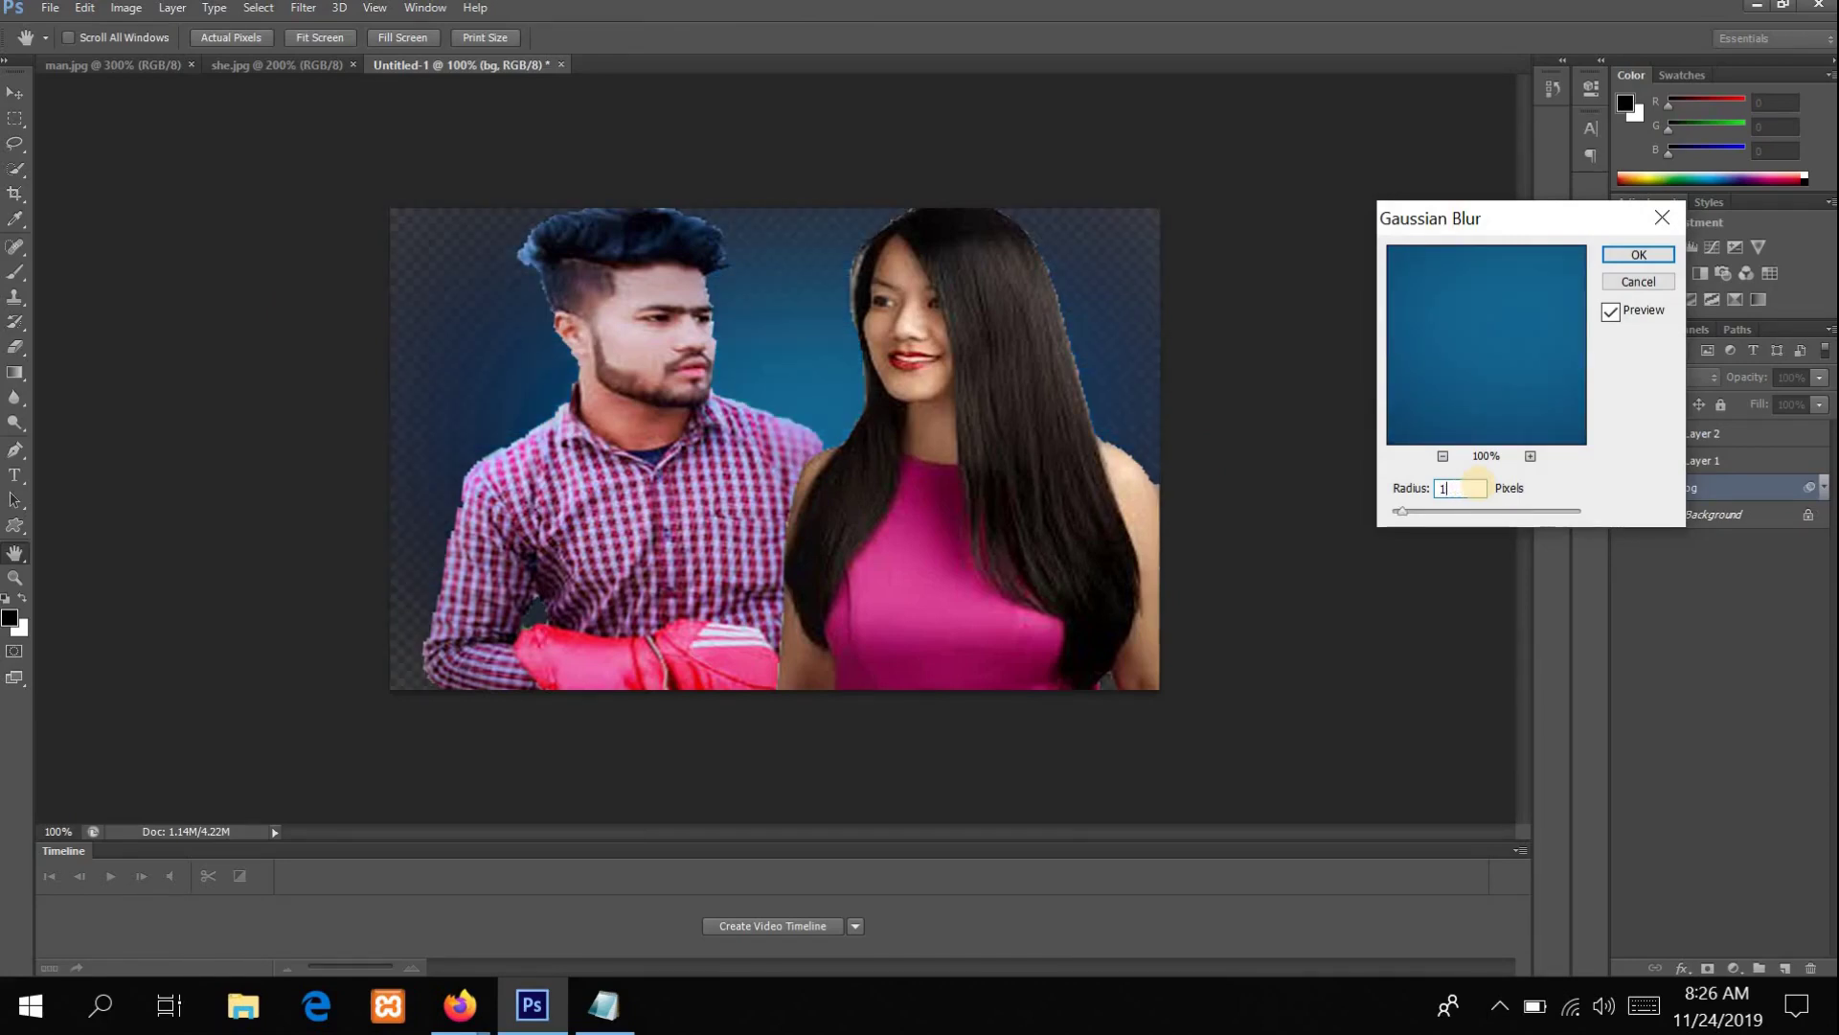
{"action": "key", "text": "BackSpace"}
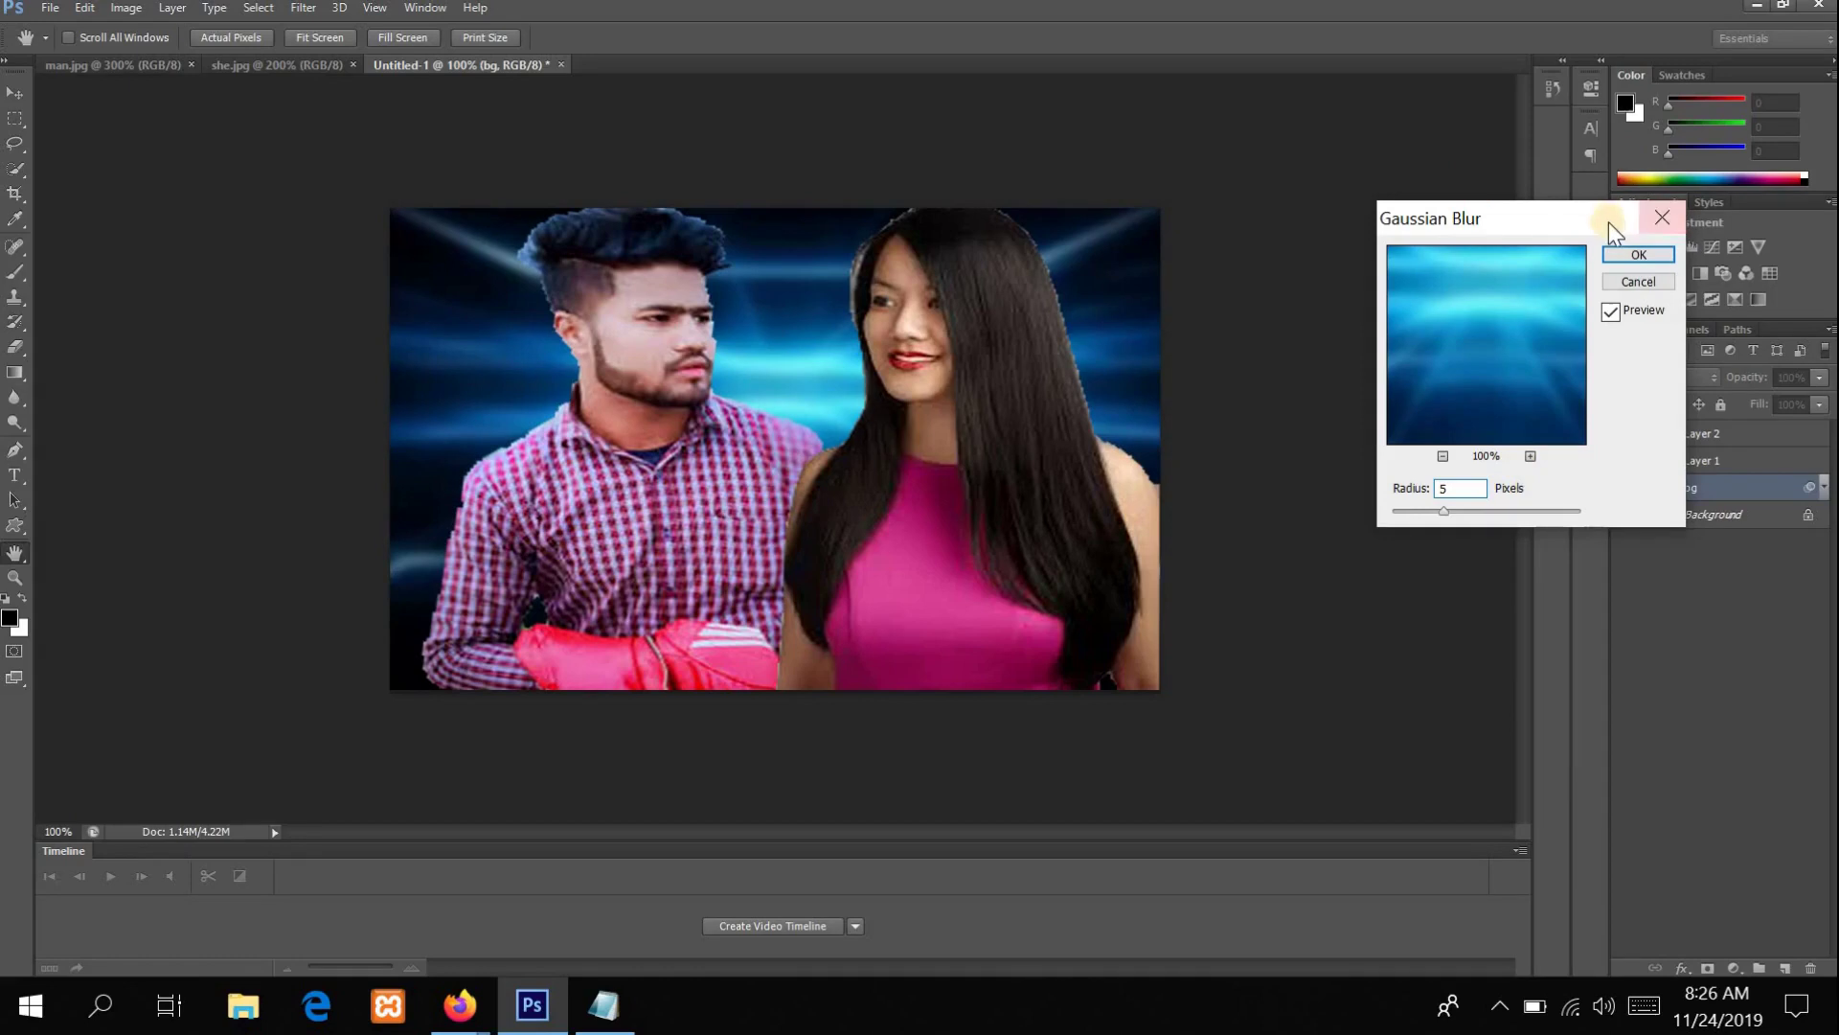
{"action": "left_click", "coordinate": [1634, 255]}
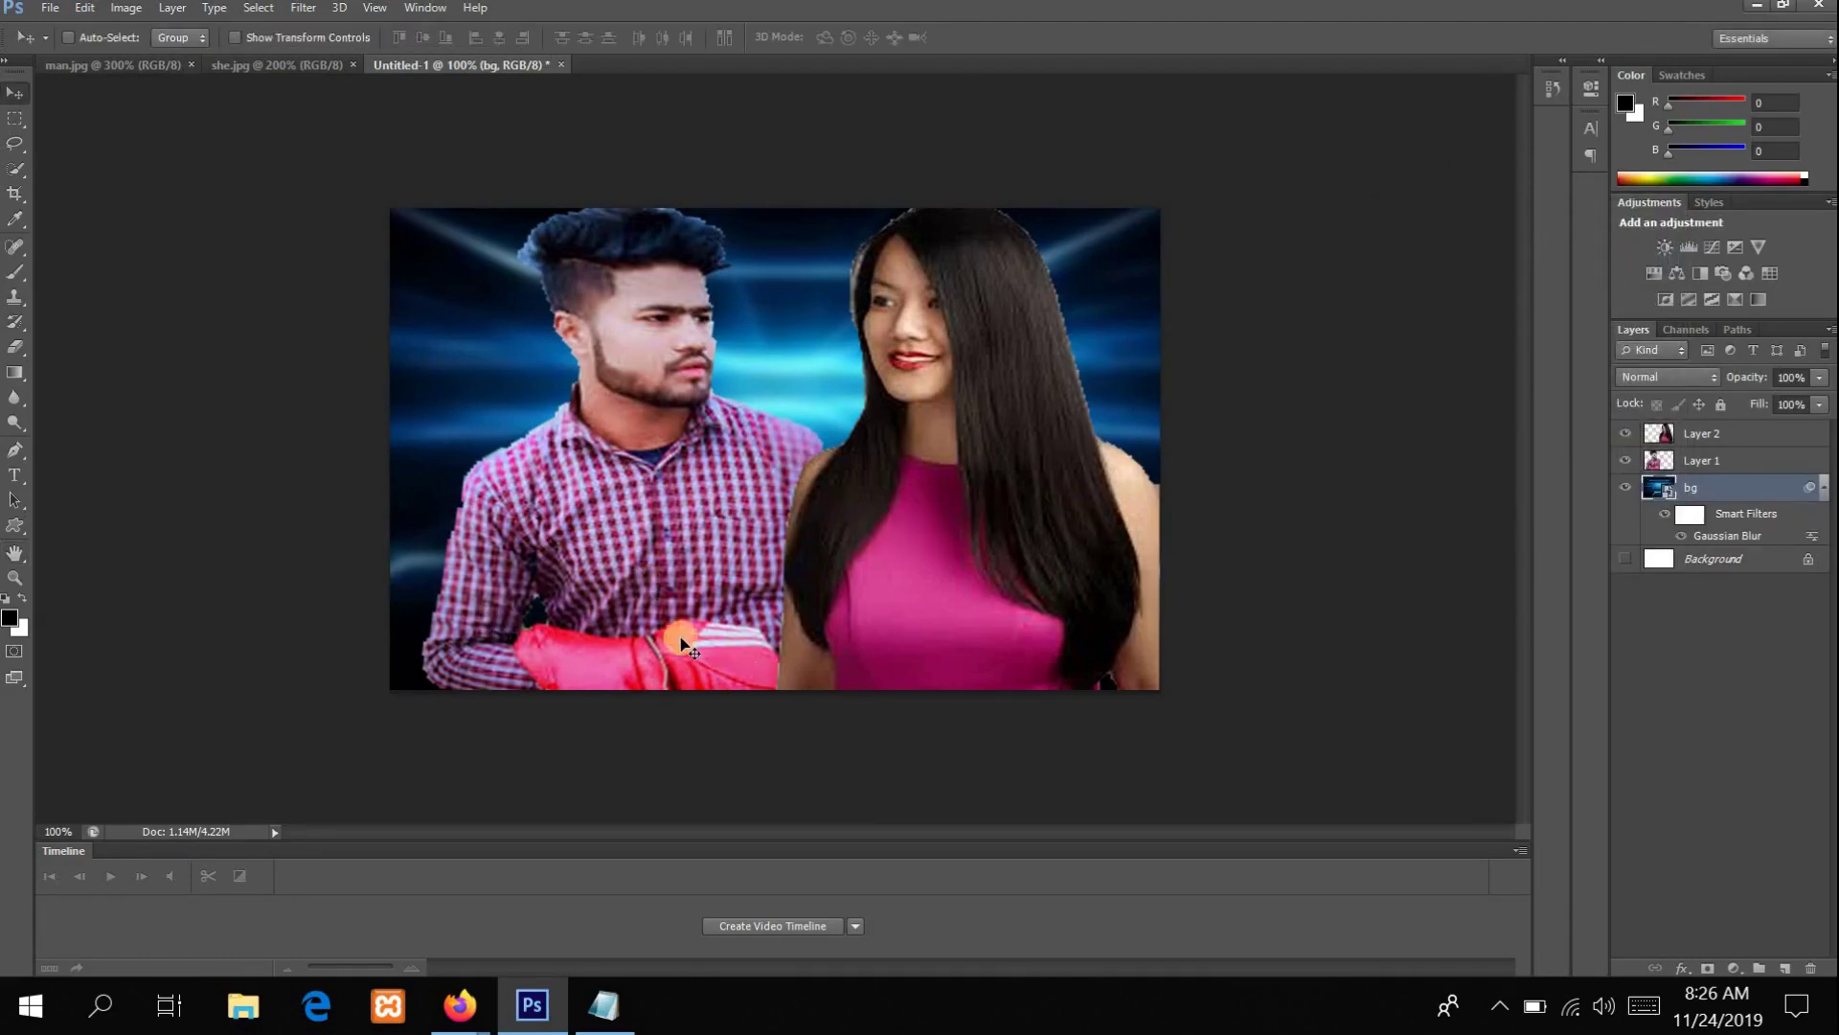
Step: Switch to Notepad and add "9. It is okay" and "Now Save......." below the blur note
{"action": "left_click", "coordinate": [602, 1002]}
{"action": "key", "text": "BackSpace"}
{"action": "key", "text": "BackSpace"}
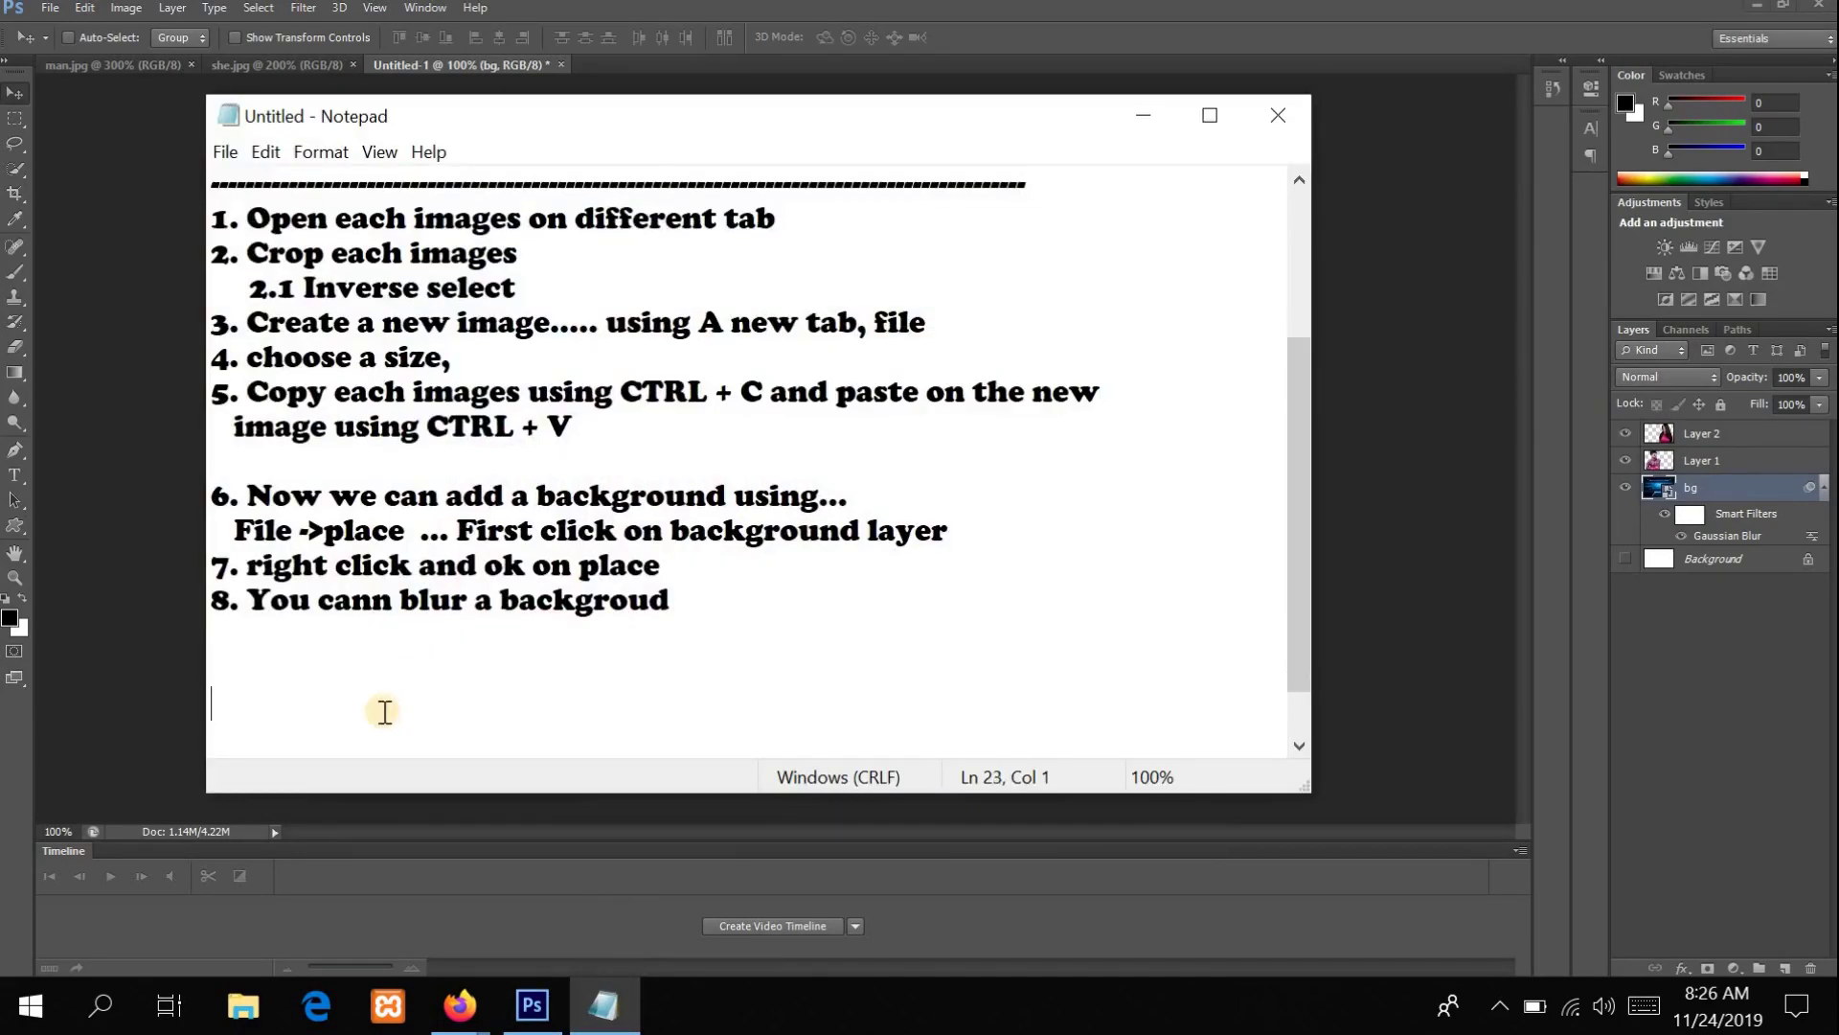
{"action": "type", "text": "9. "}
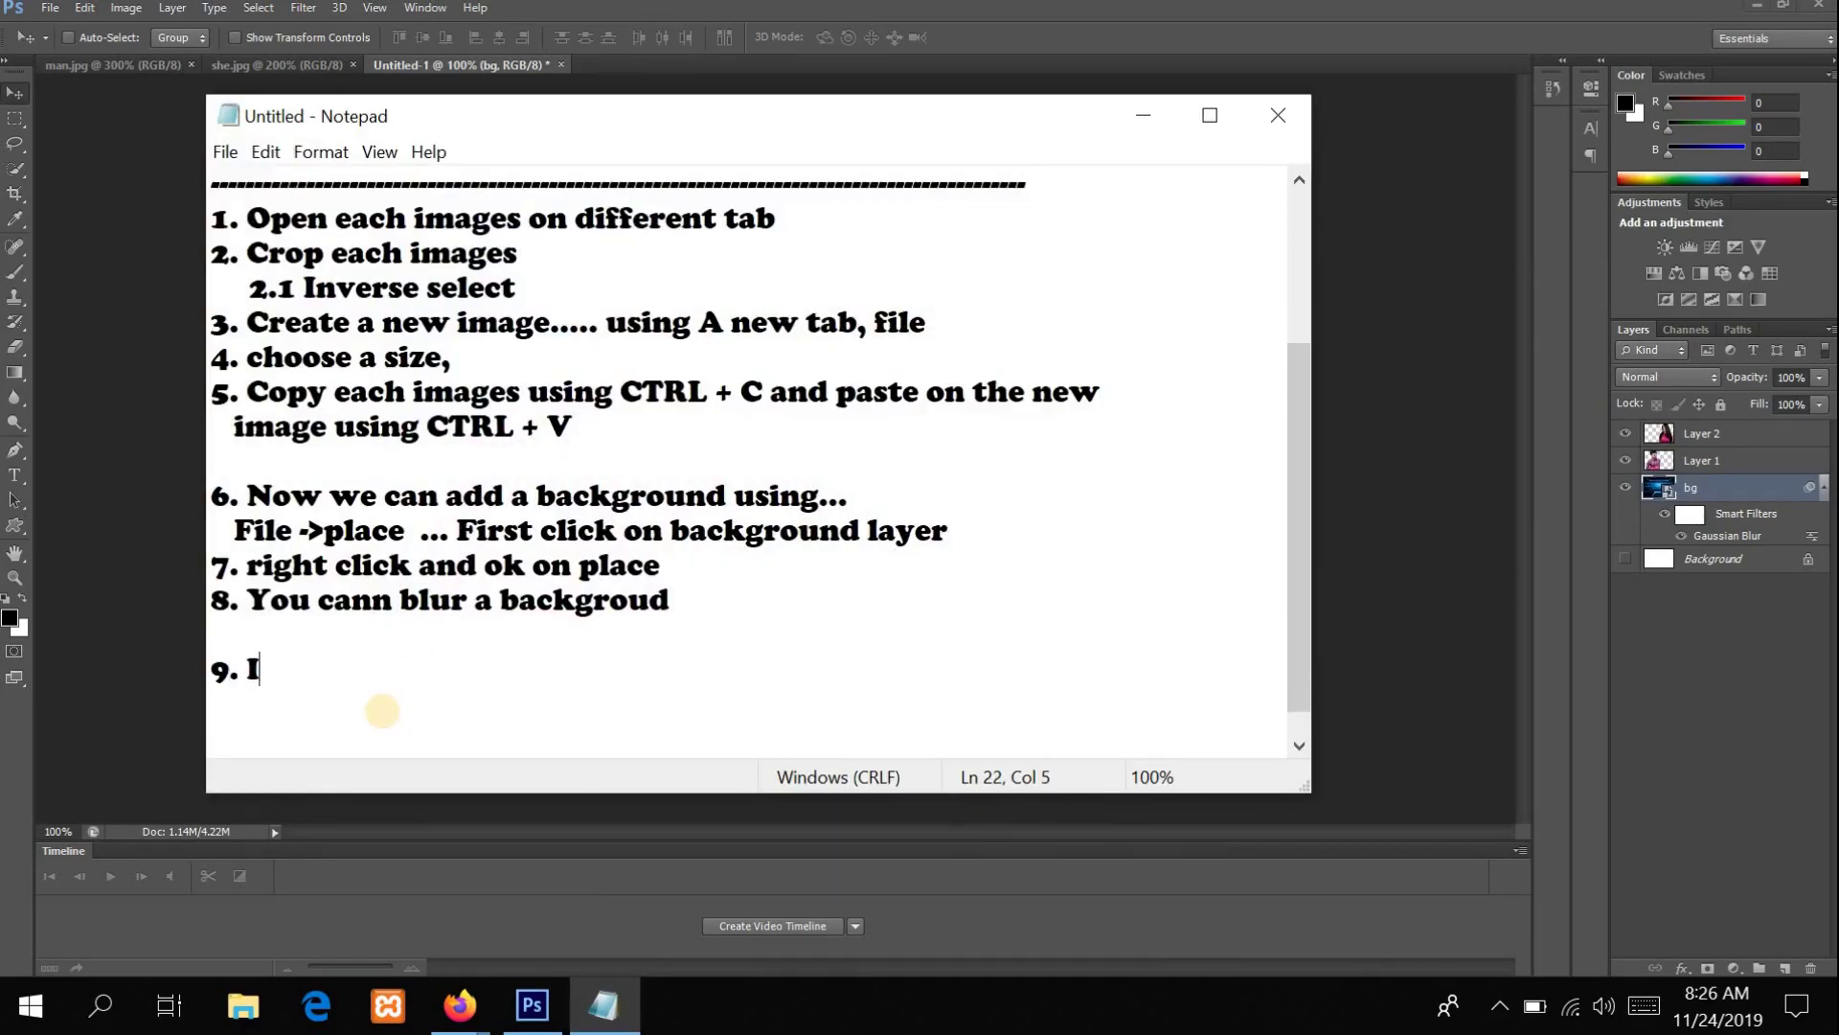
{"action": "type", "text": "It is okay"}
{"action": "key", "text": "Return"}
{"action": "type", "text": "No"}
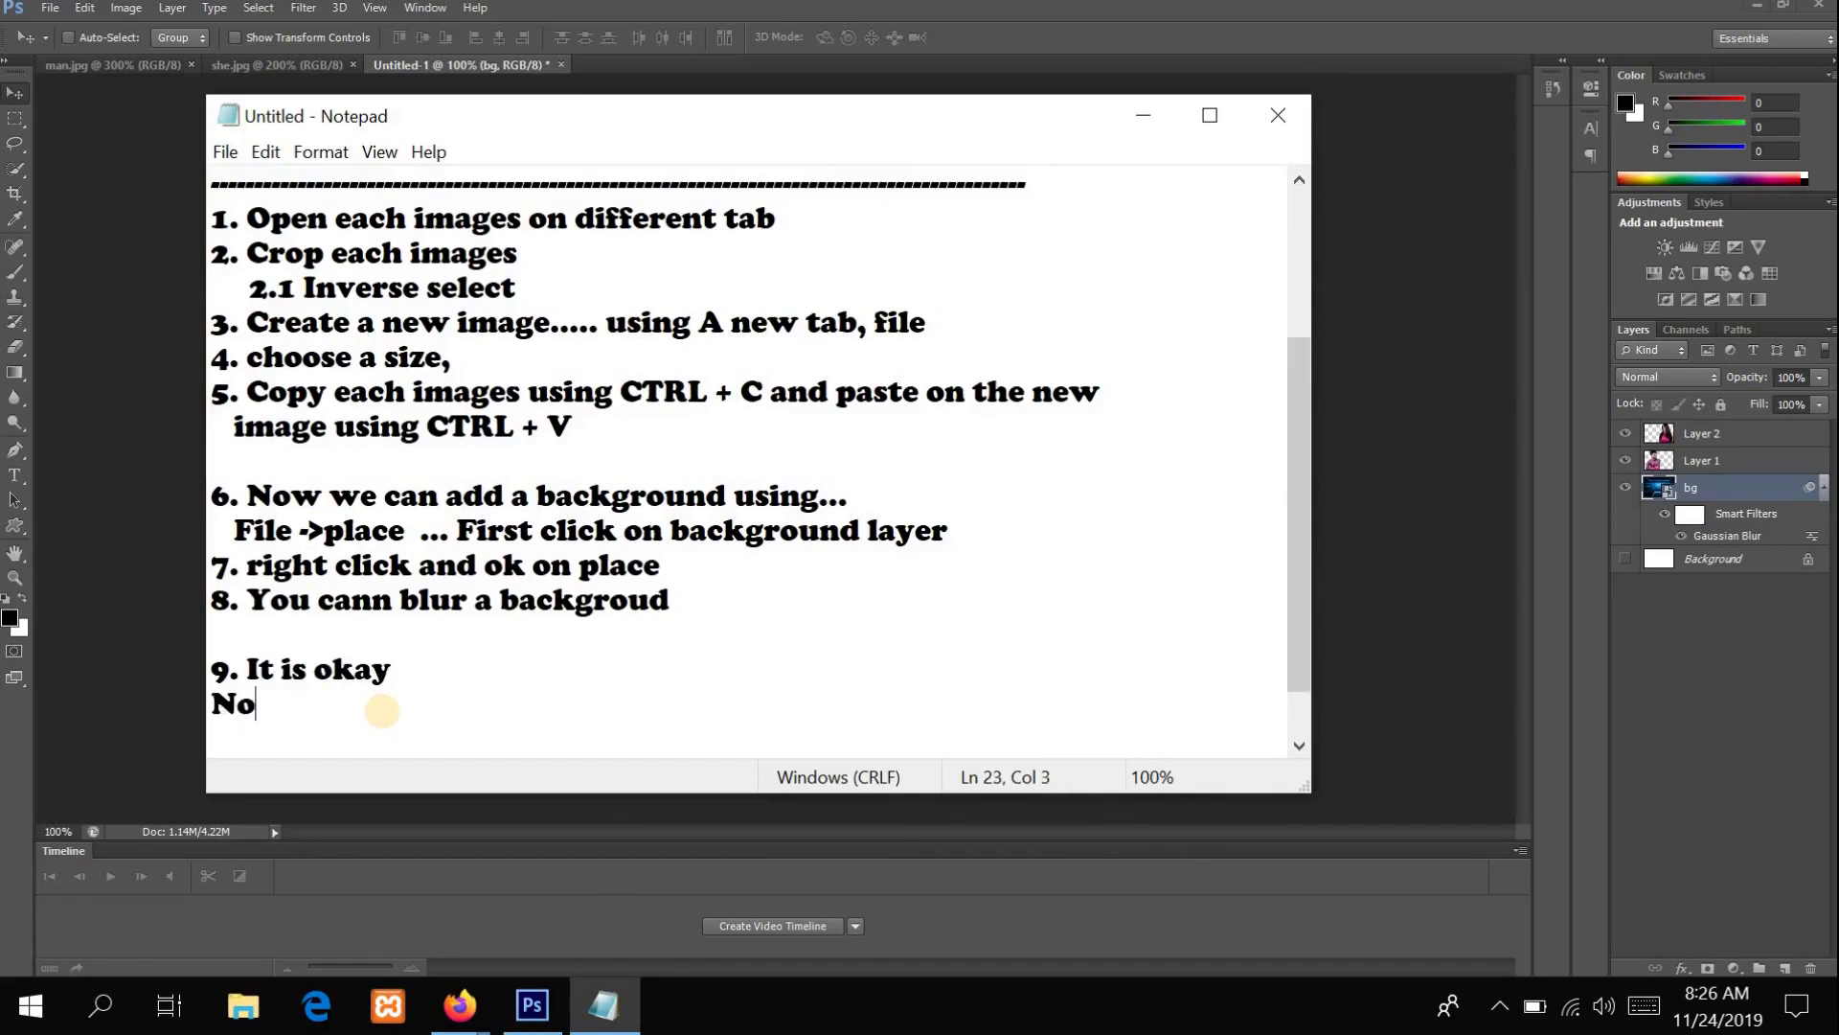
{"action": "type", "text": "w d"}
{"action": "key", "text": "BackSpace"}
{"action": "type", "text": "Save......."}
Step: Add the line "10 .. Click on file===> save as" after a blank line, and minimize the note
{"action": "key", "text": "Return"}
{"action": "key", "text": "Return"}
{"action": "type", "text": "10 .. Click "}
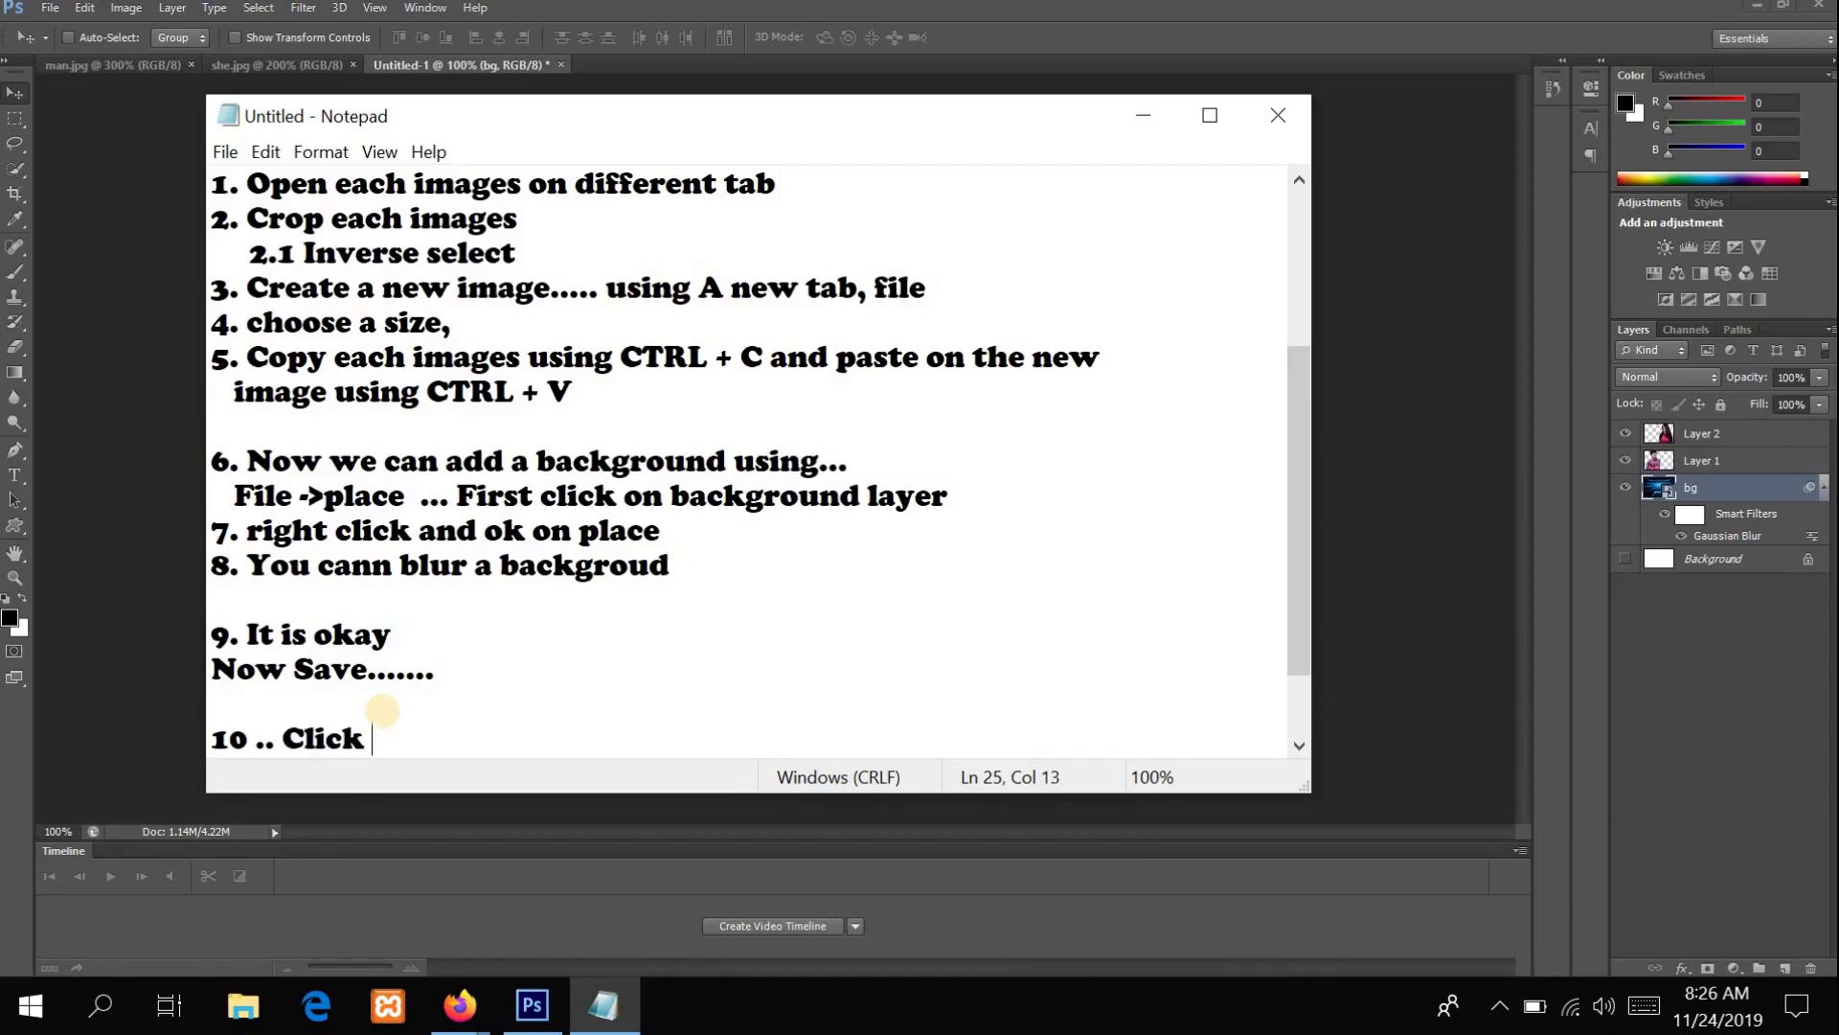
{"action": "type", "text": "on file===> save as"}
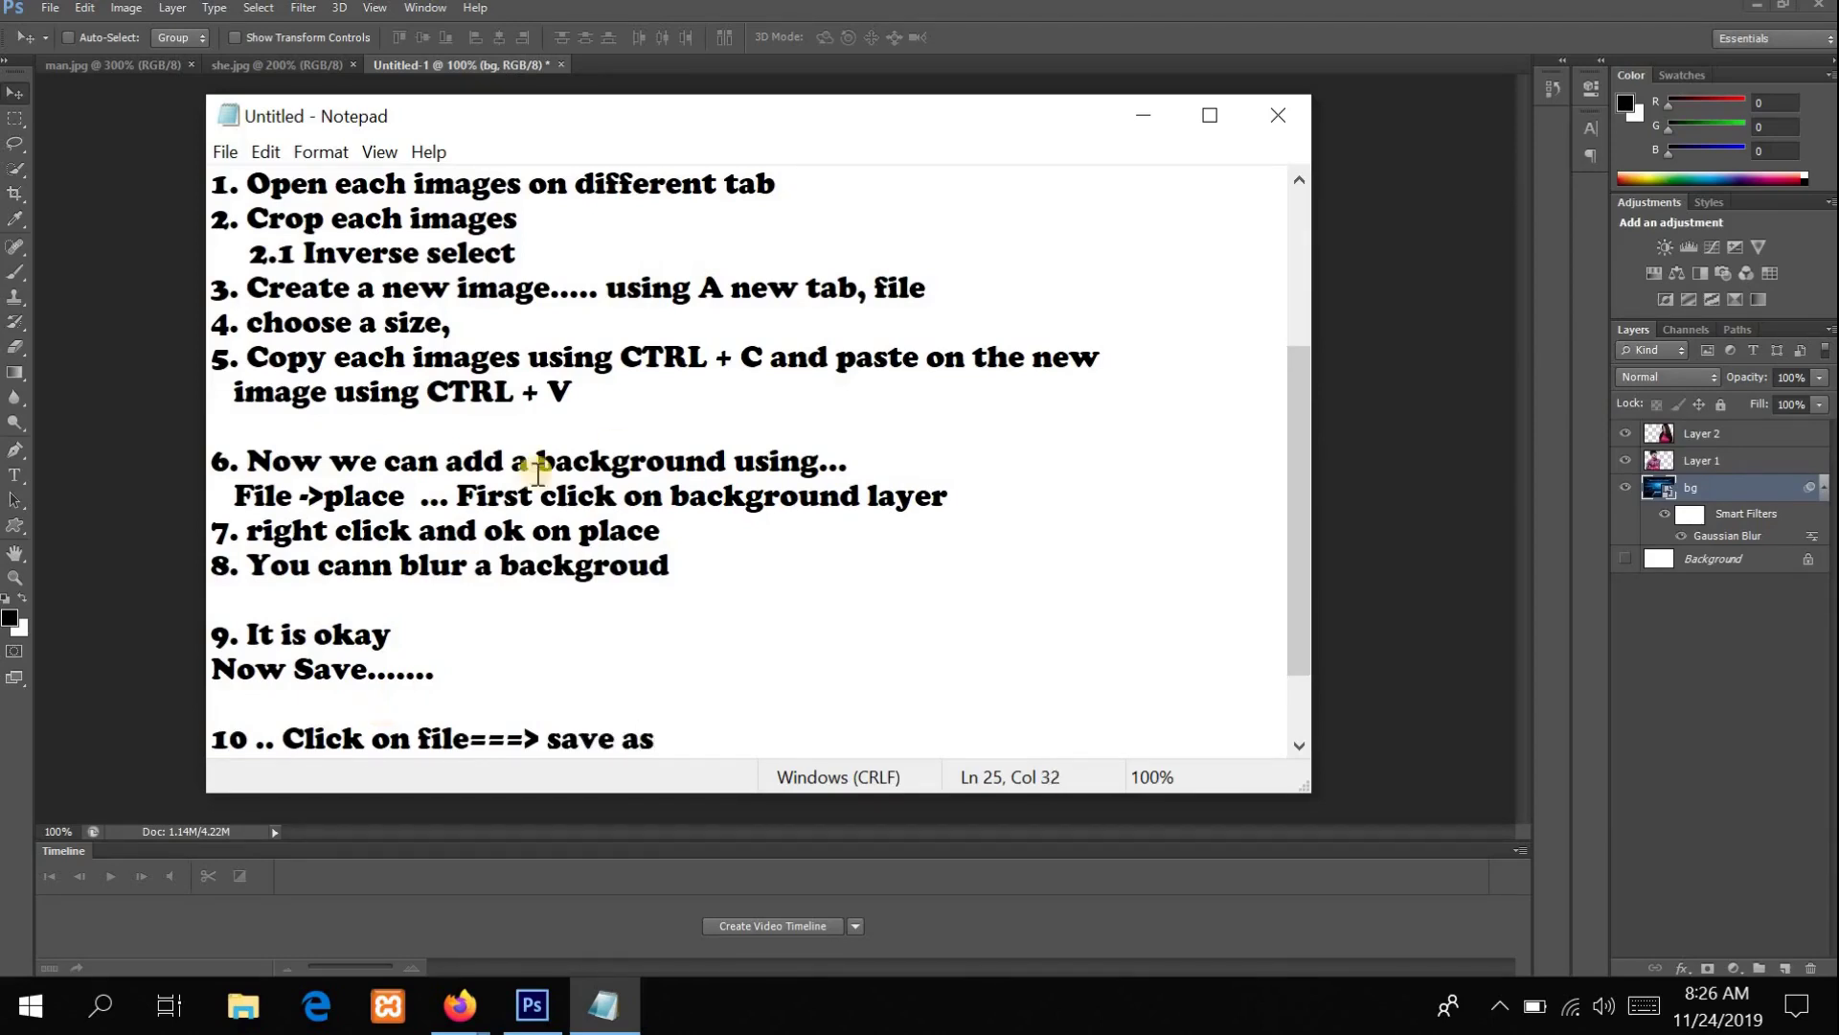
{"action": "left_click", "coordinate": [1143, 116]}
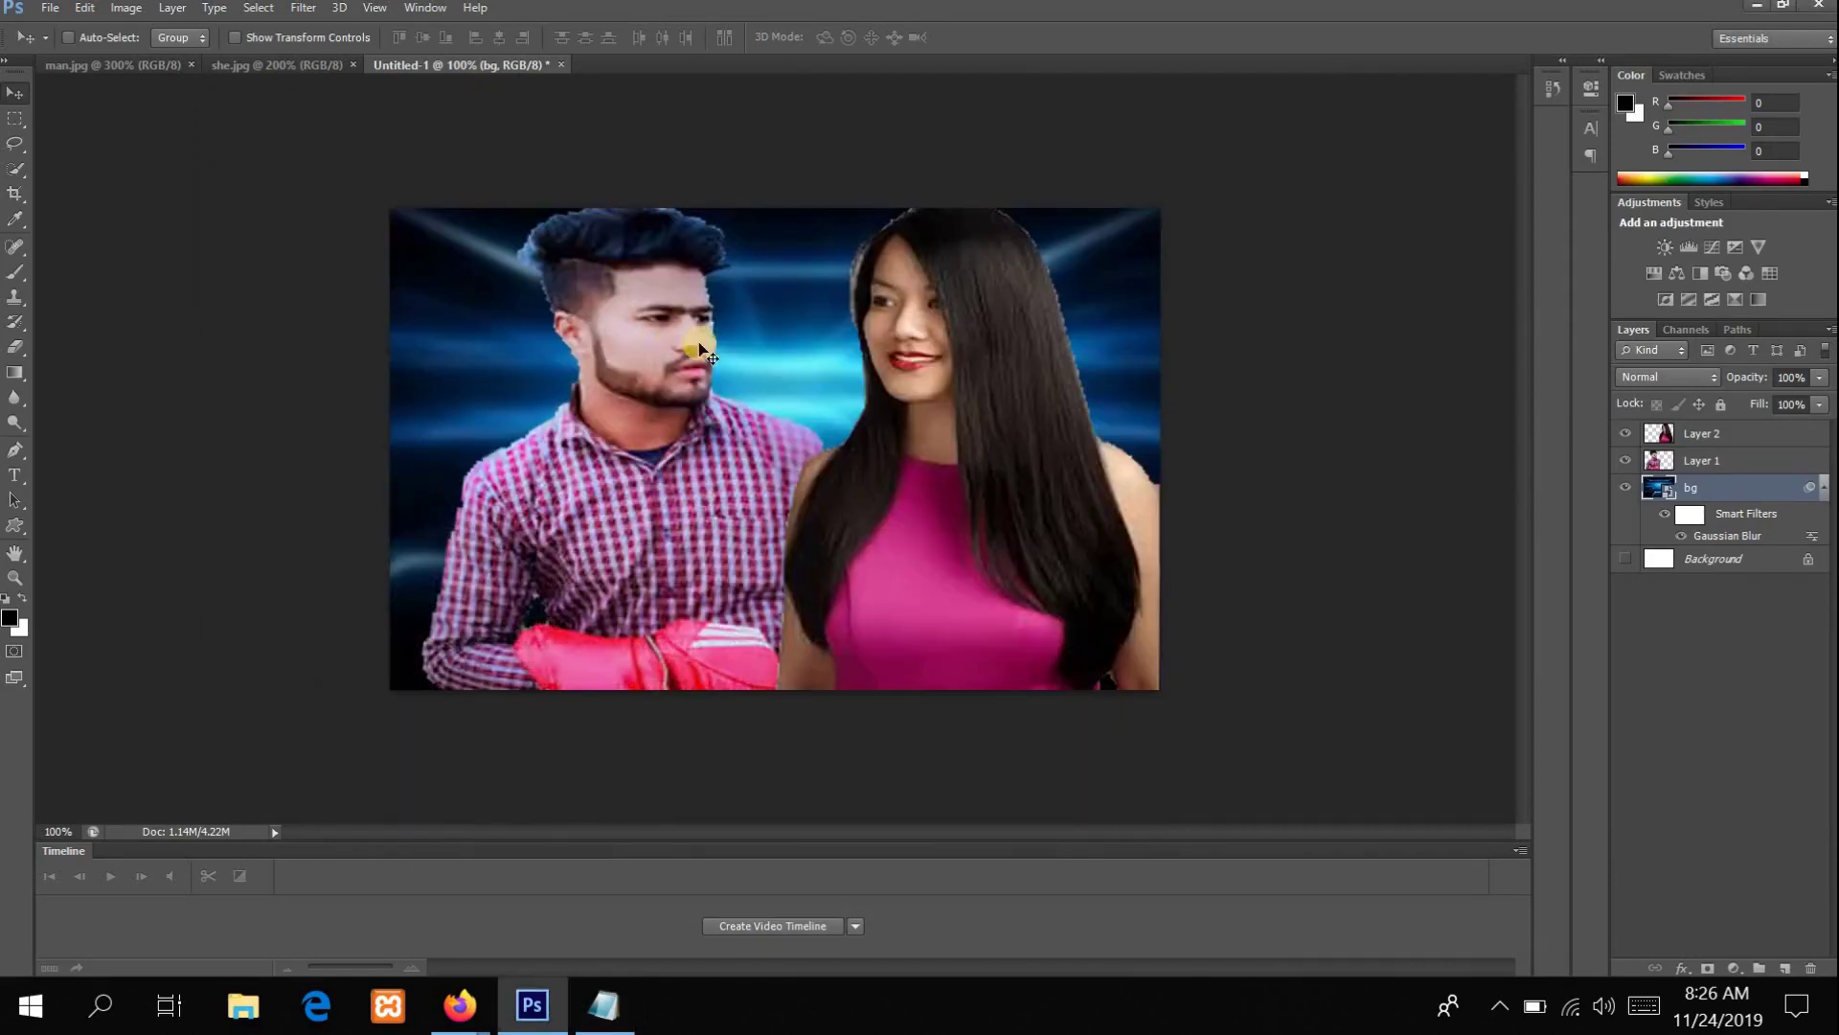
Step: Start saving the composite as a new file in the tut folder and name it "Ifargan Tech"
{"action": "left_click", "coordinate": [56, 9]}
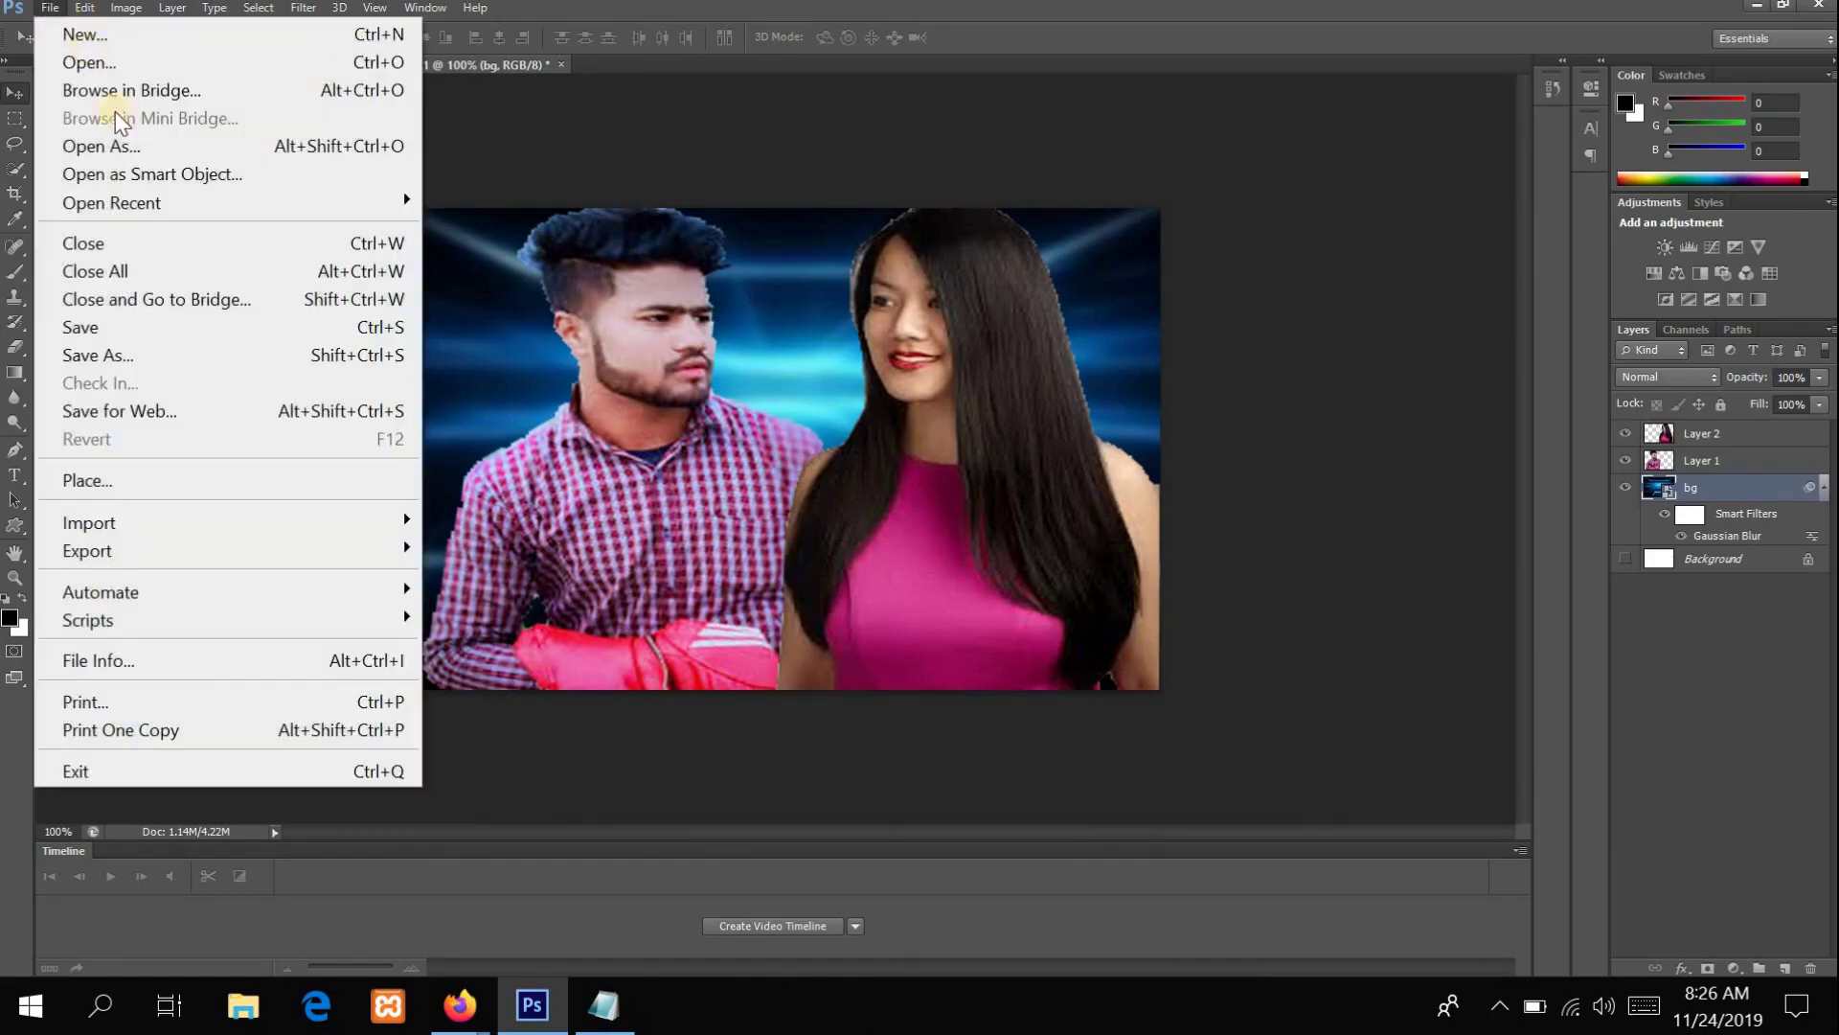
{"action": "left_click", "coordinate": [106, 357]}
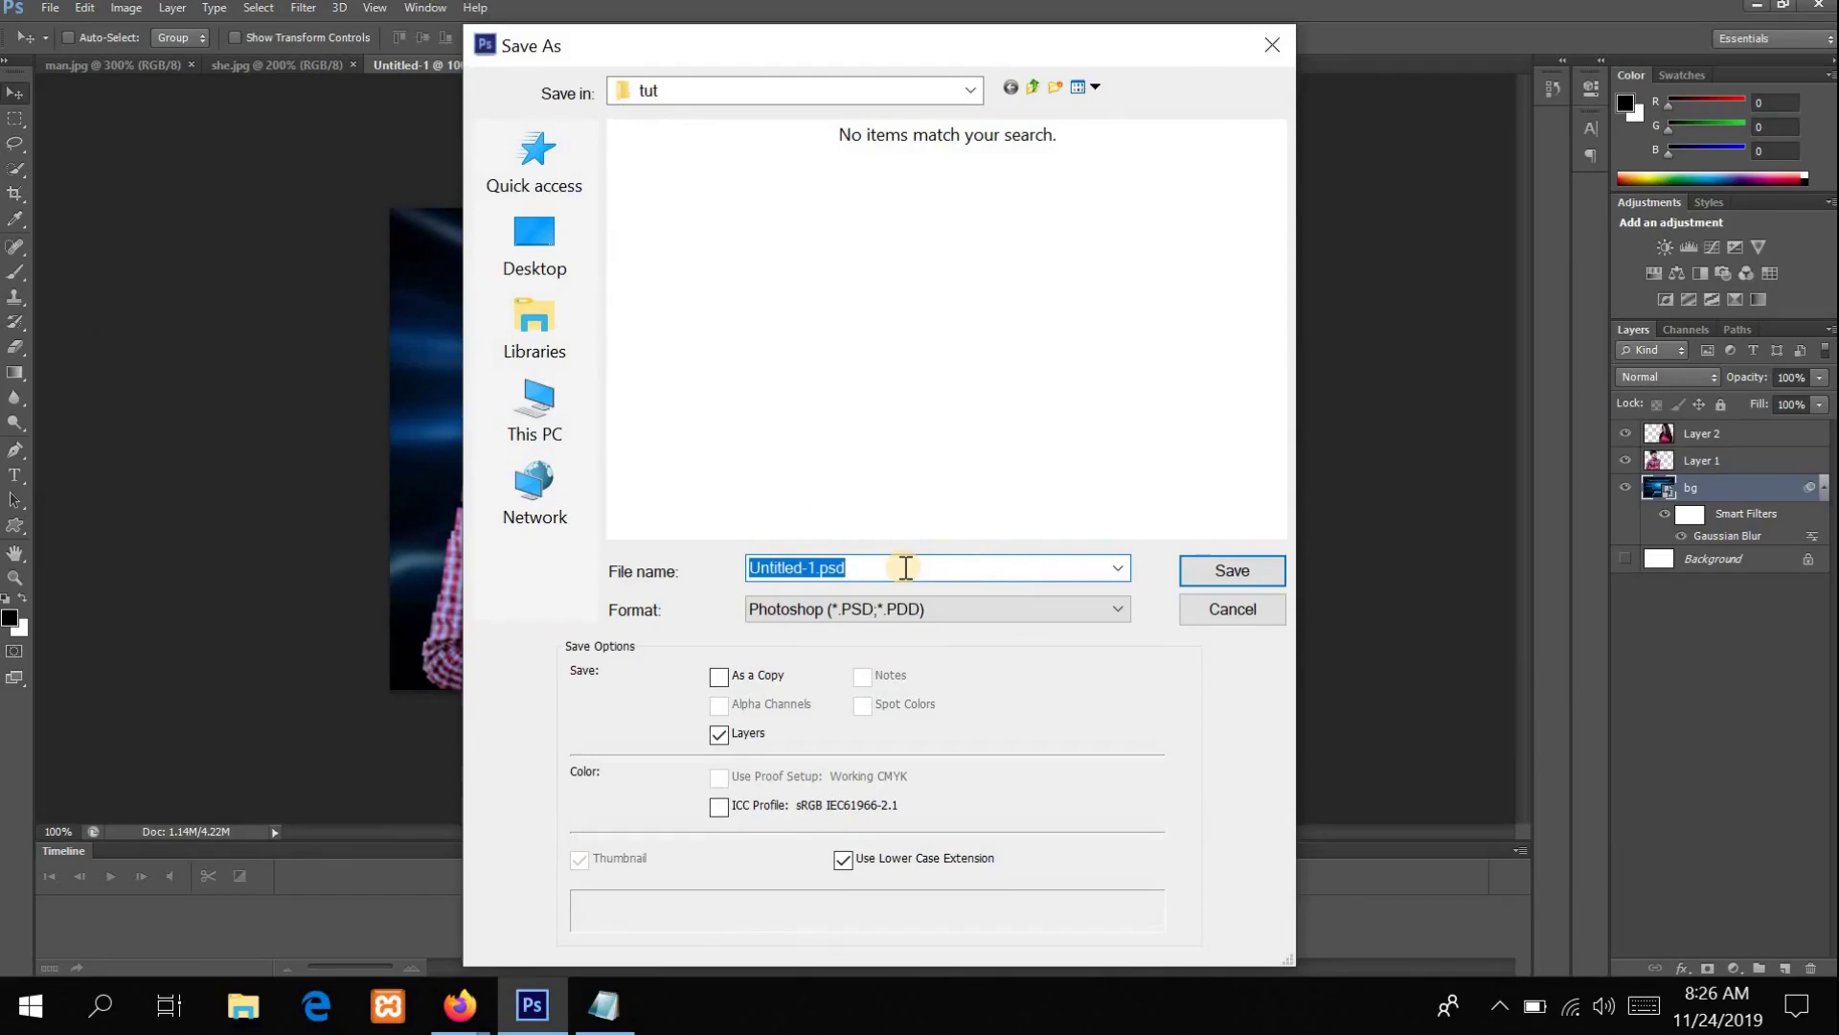
{"action": "key", "text": "BackSpace"}
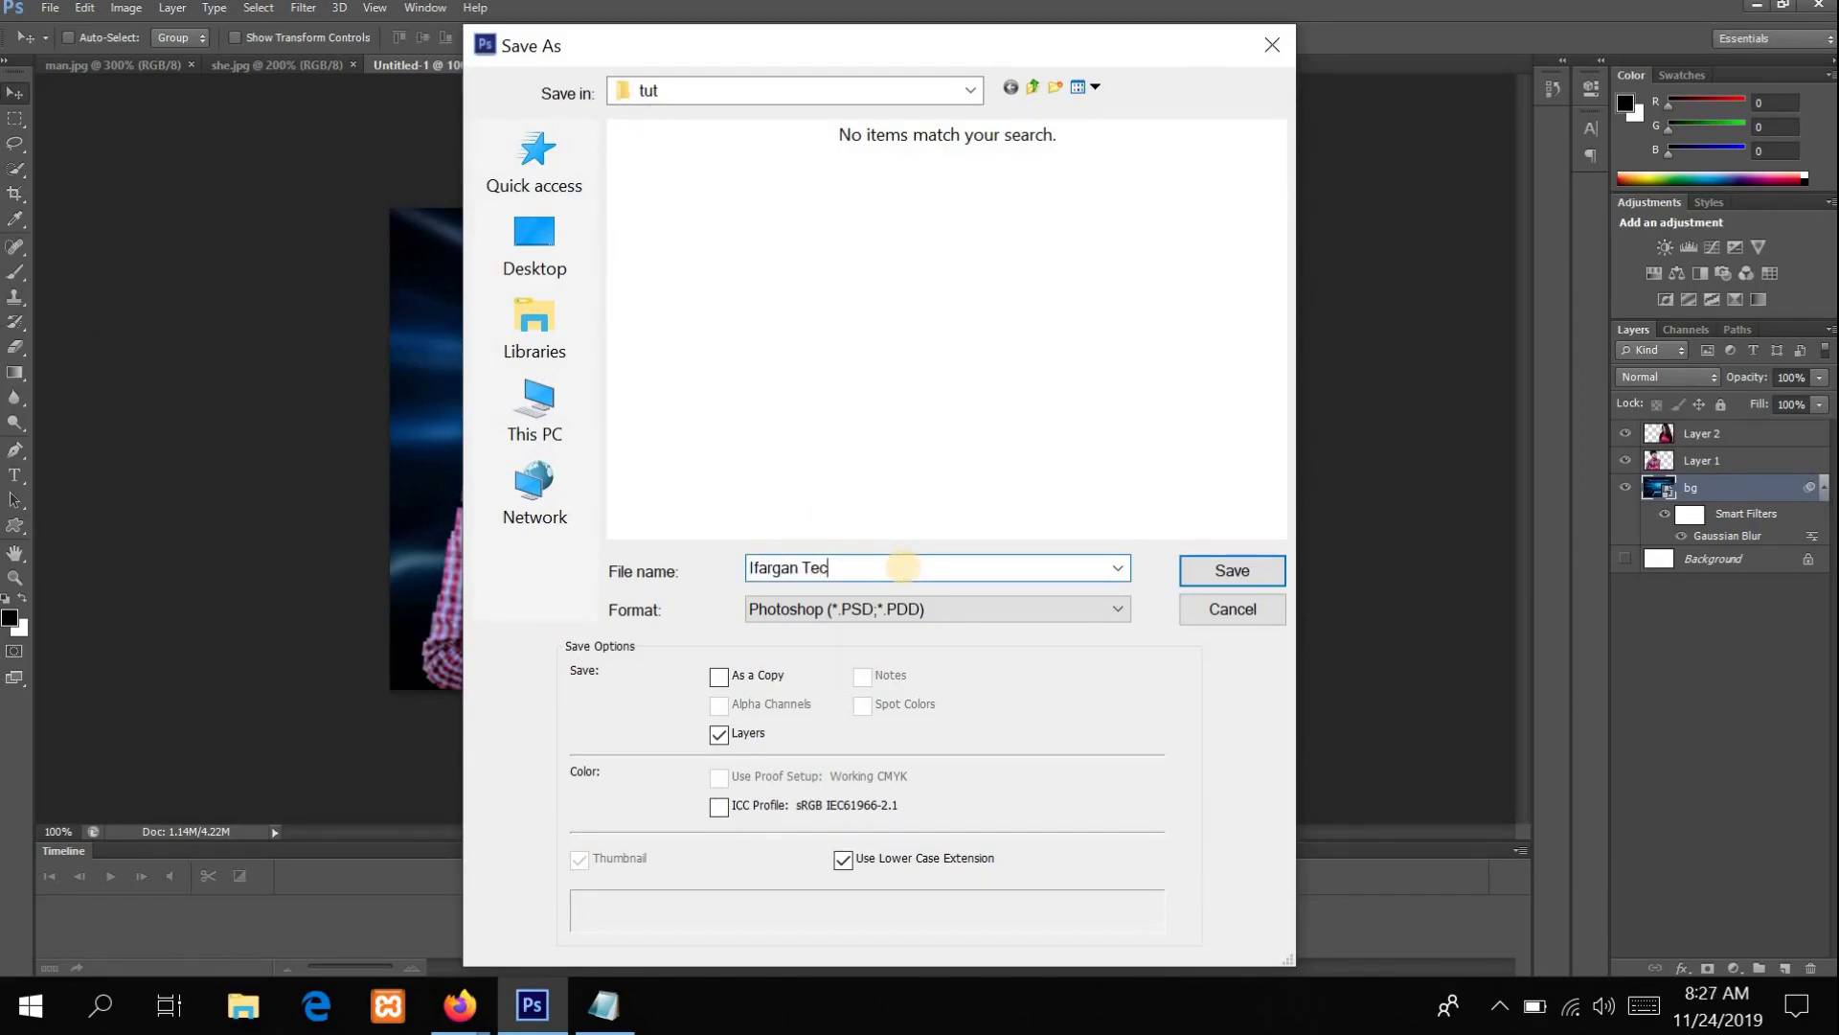
Step: Switch to Notepad, add the line "11. Choose extension .jpg", and minimize the note
{"action": "left_click", "coordinate": [603, 1005]}
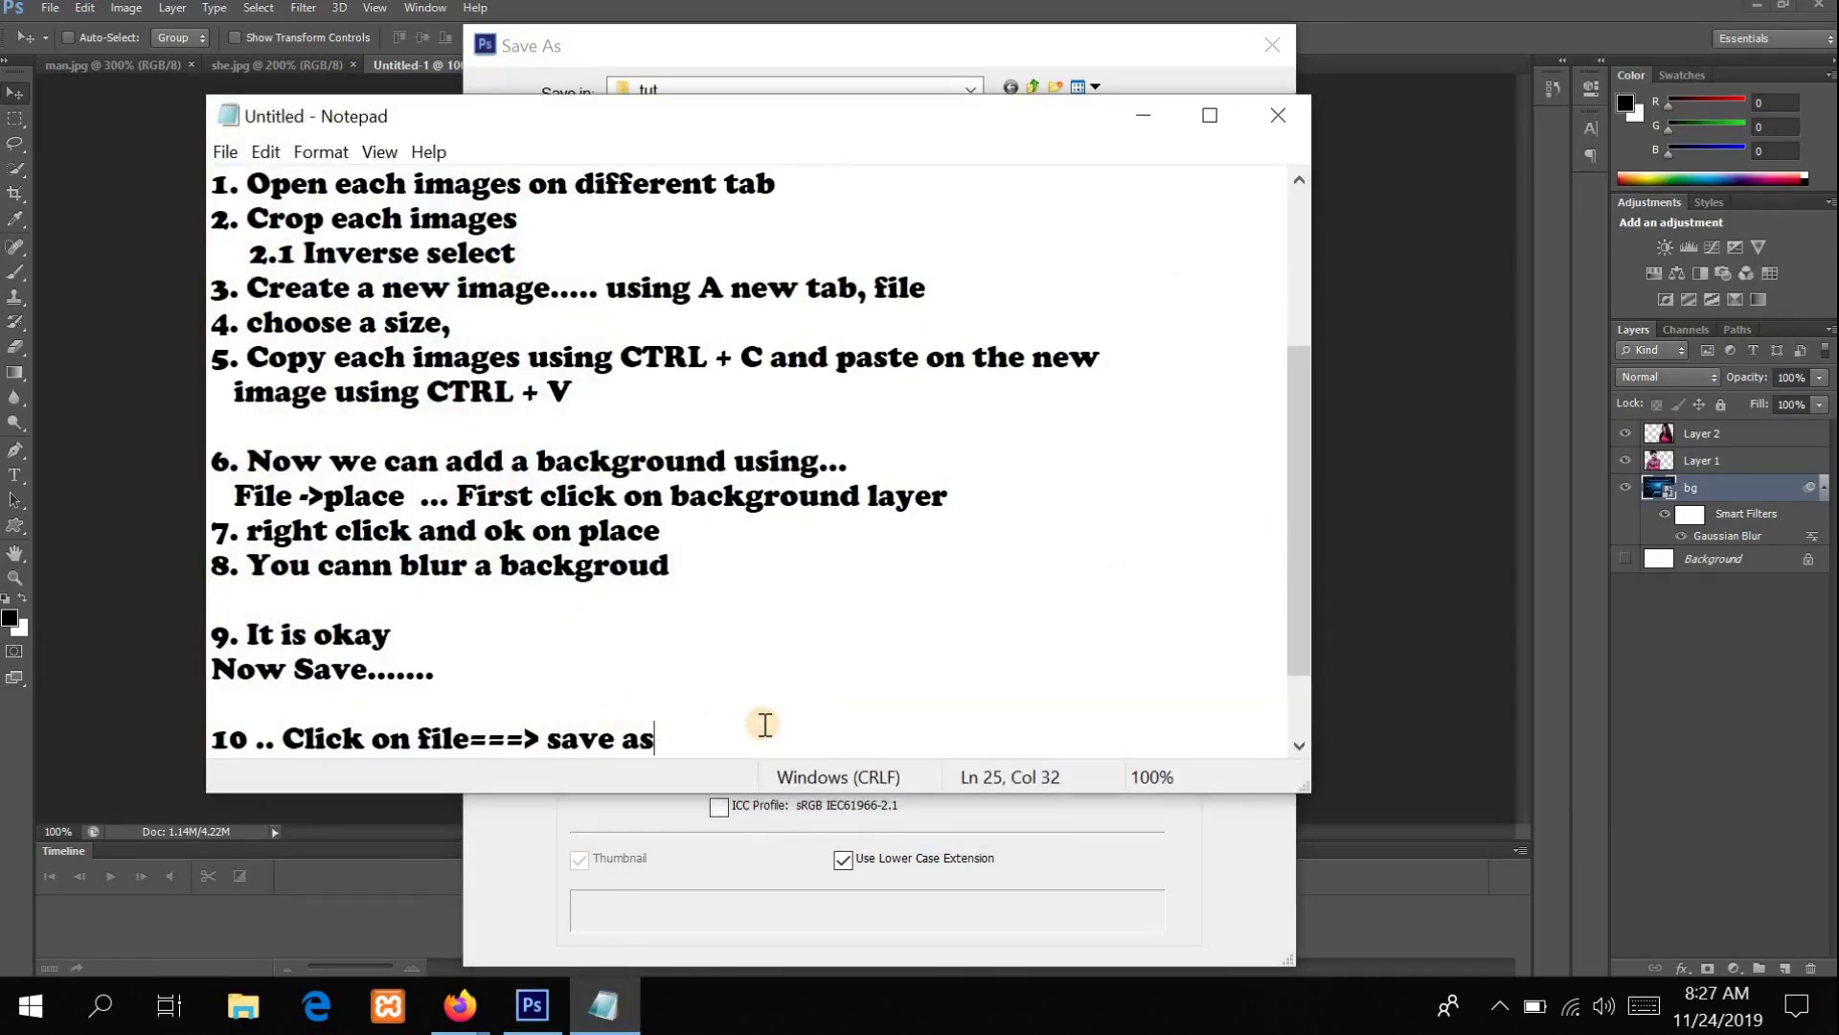
{"action": "key", "text": "Return"}
{"action": "type", "text": "11. Choose extension "}
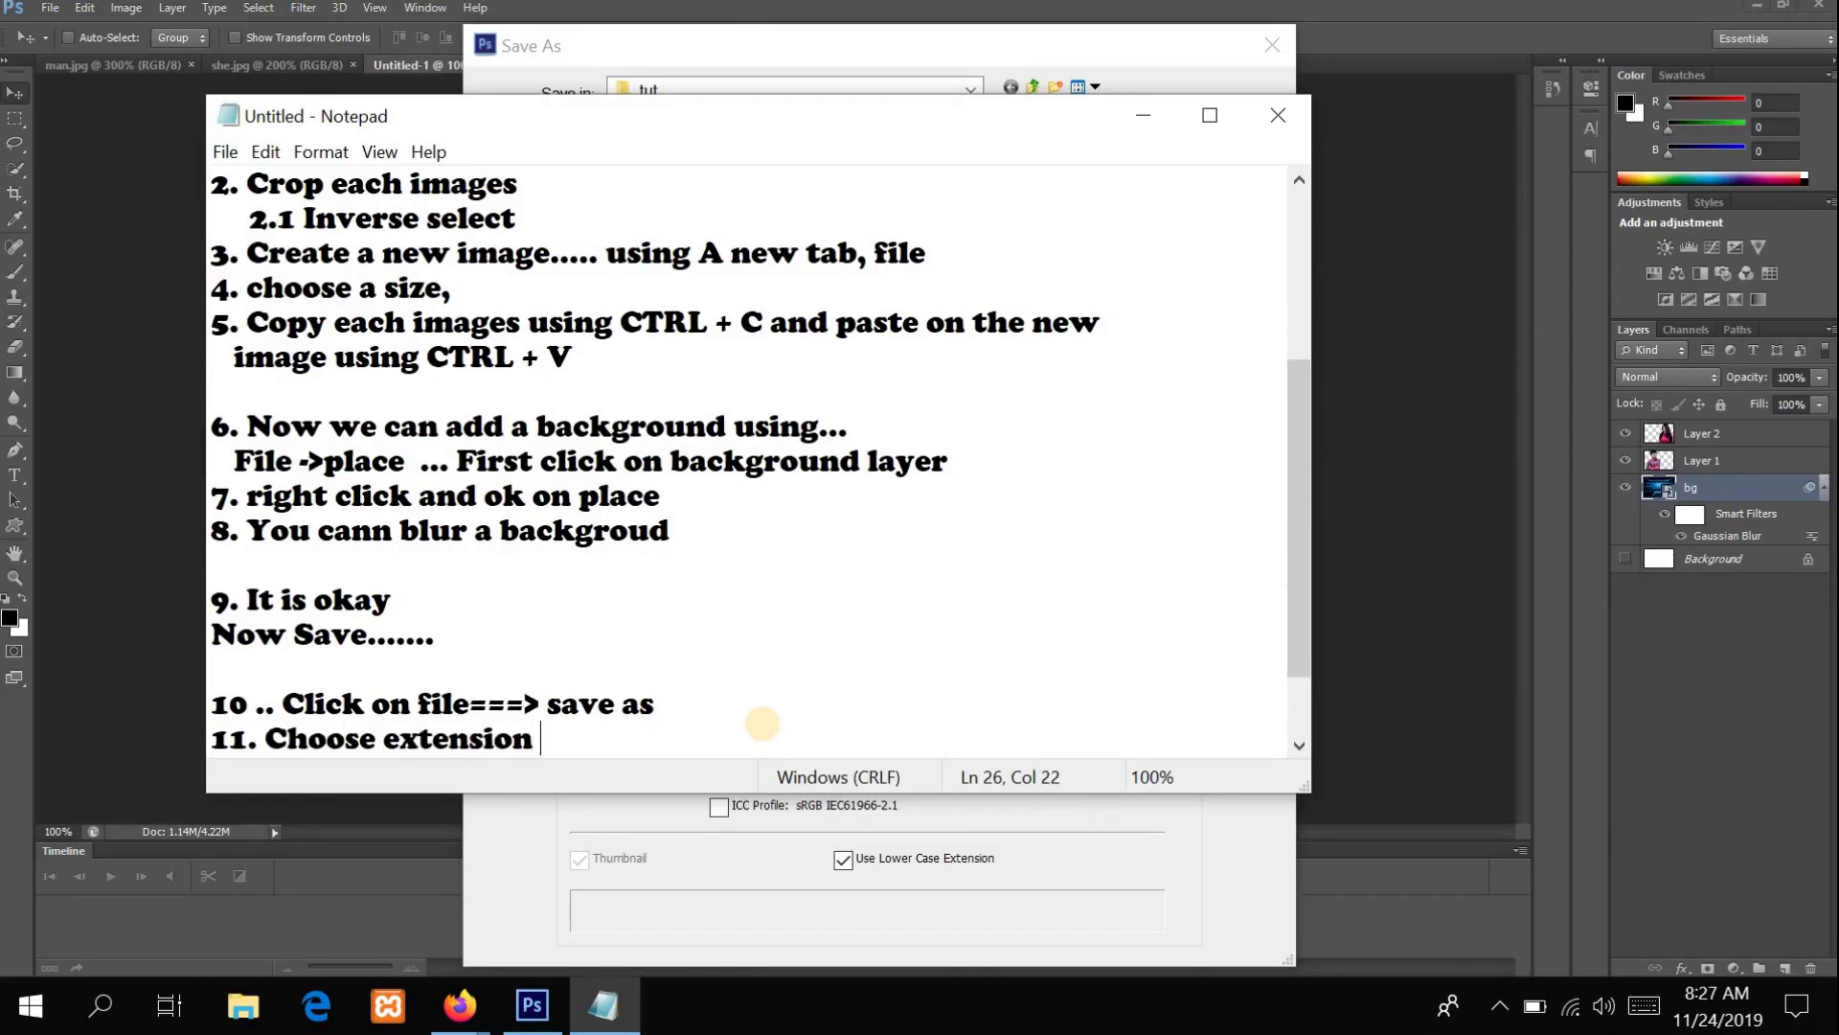
{"action": "type", "text": ".jpg"}
{"action": "left_click", "coordinate": [1144, 115]}
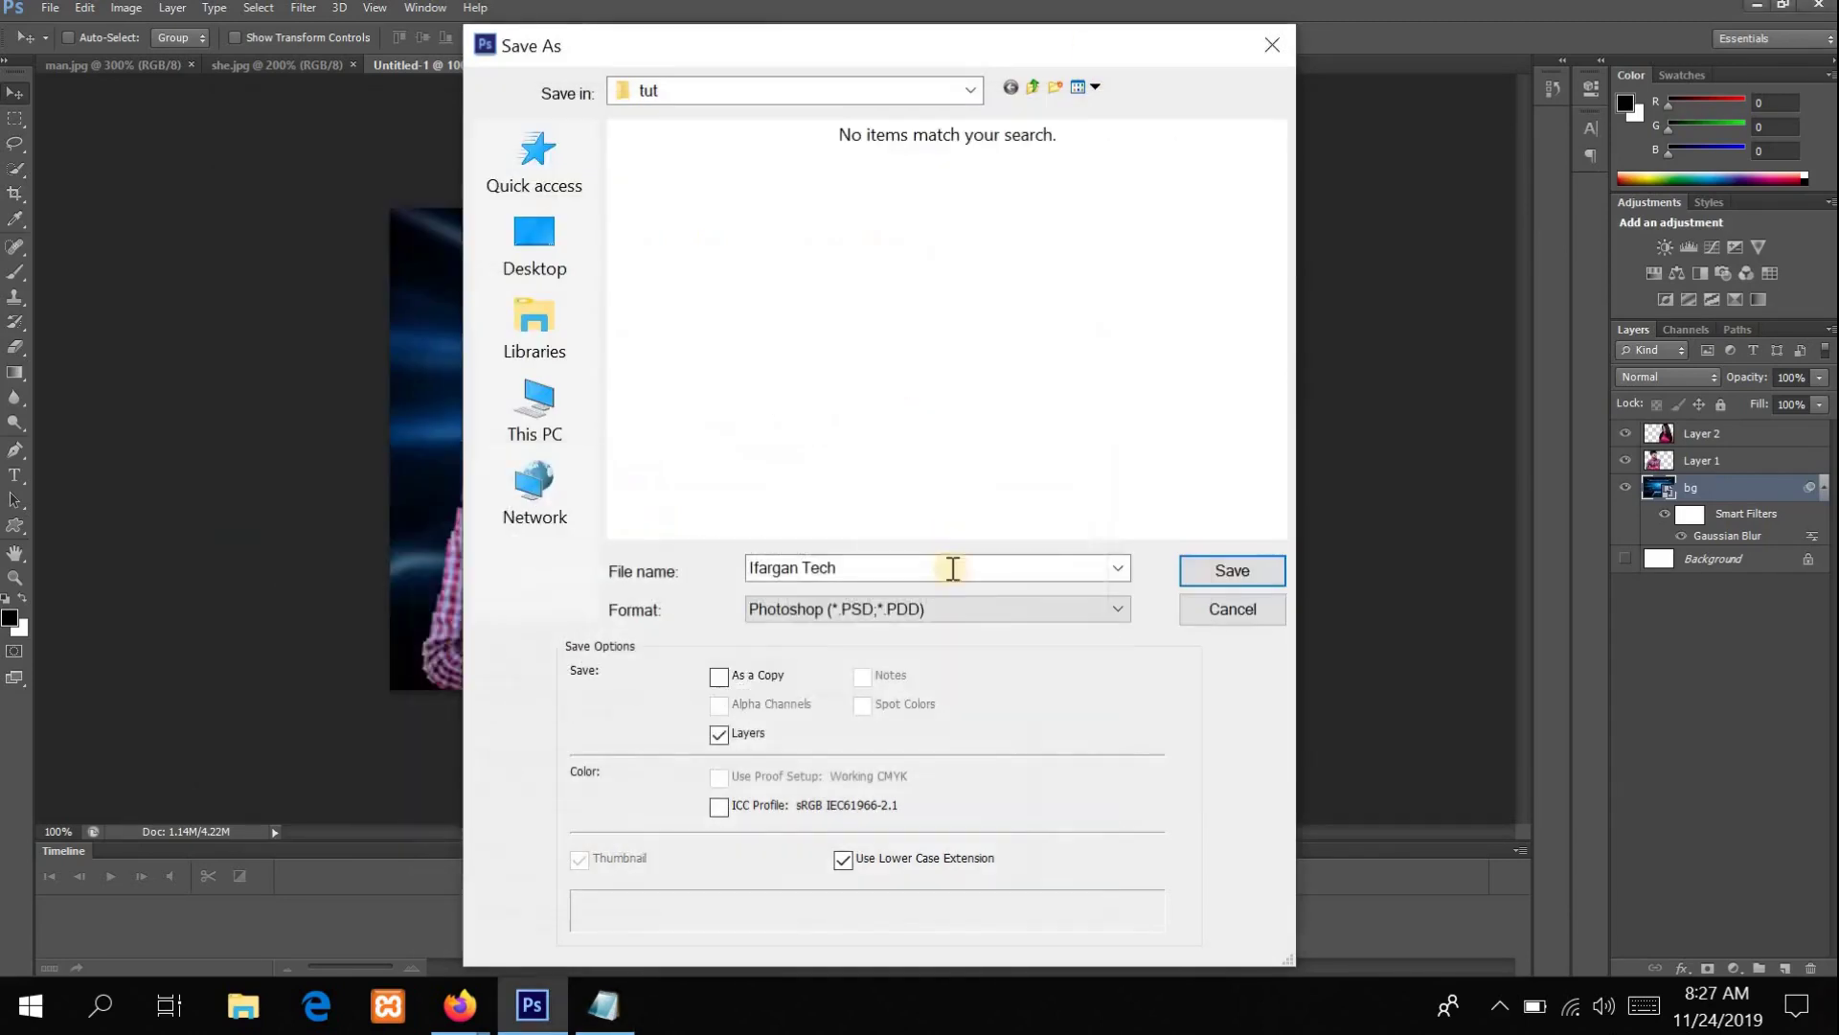
Step: Choose the JPEG (*.JPG;*.JPEG;*.JPE) format for Ifargan Tech and proceed to its save options
{"action": "left_click", "coordinate": [1006, 614]}
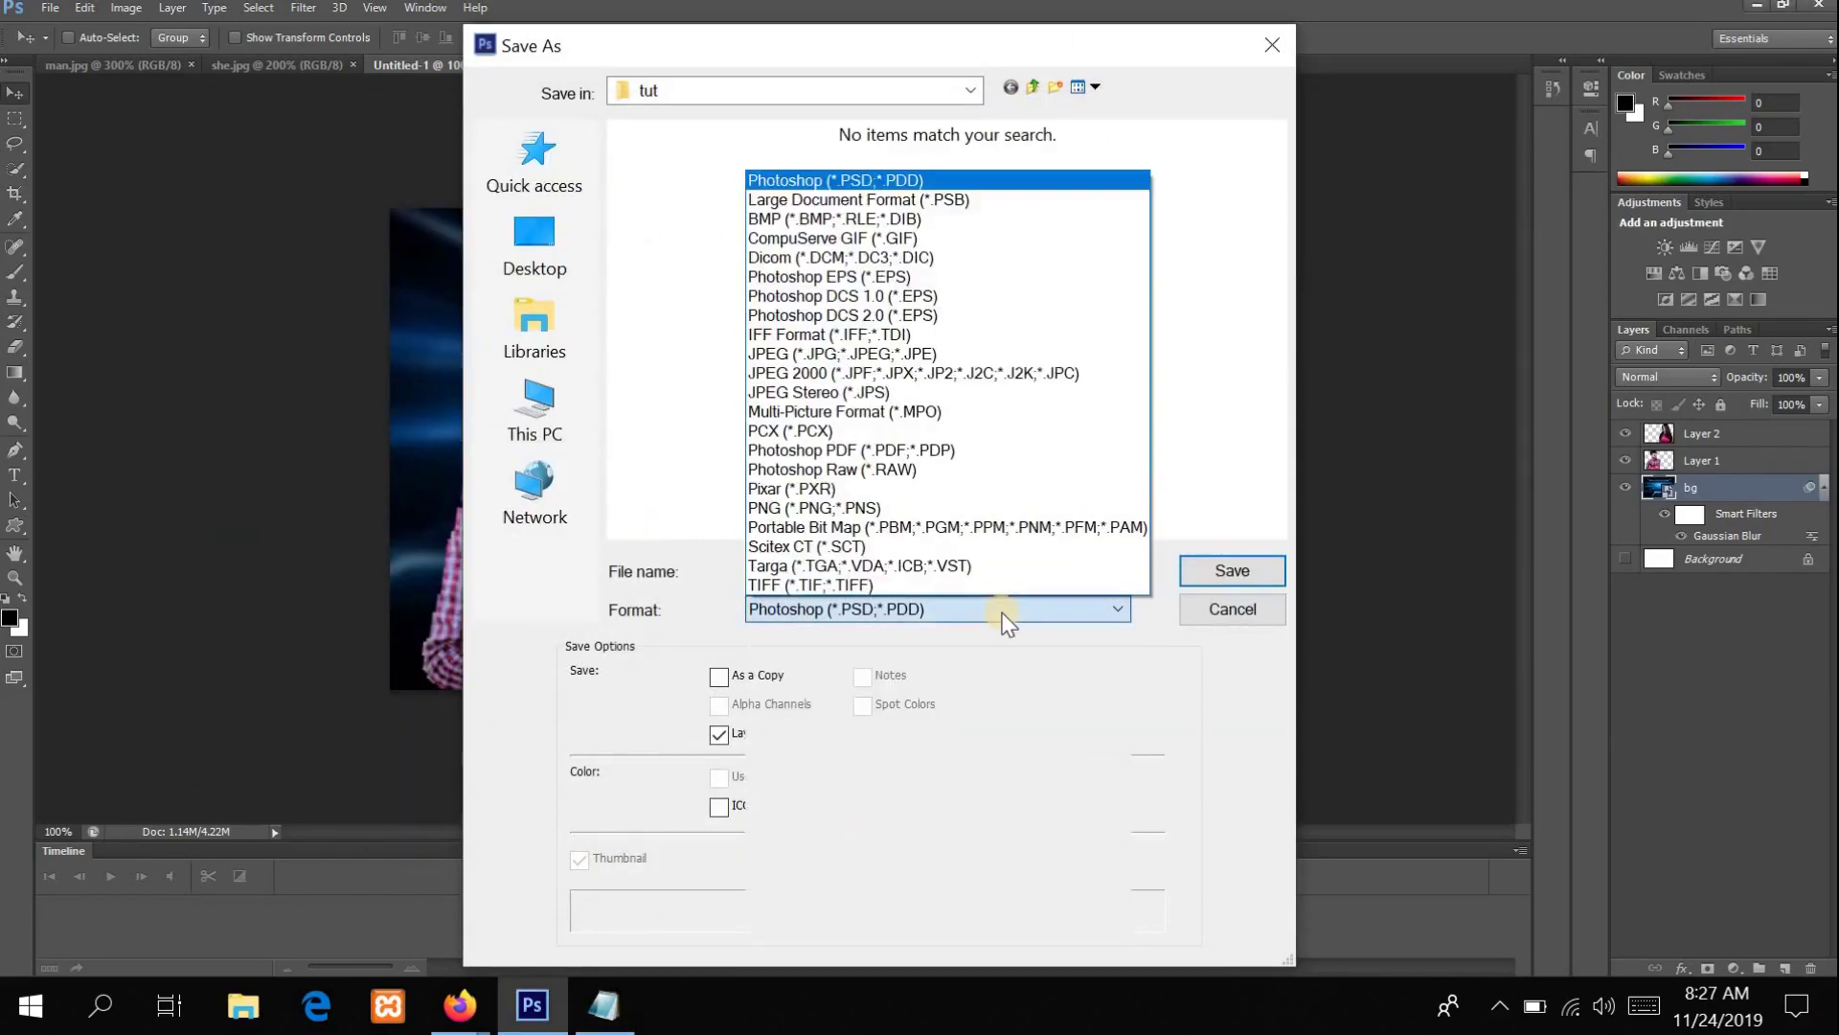
{"action": "left_click", "coordinate": [873, 354]}
{"action": "left_click", "coordinate": [1222, 575]}
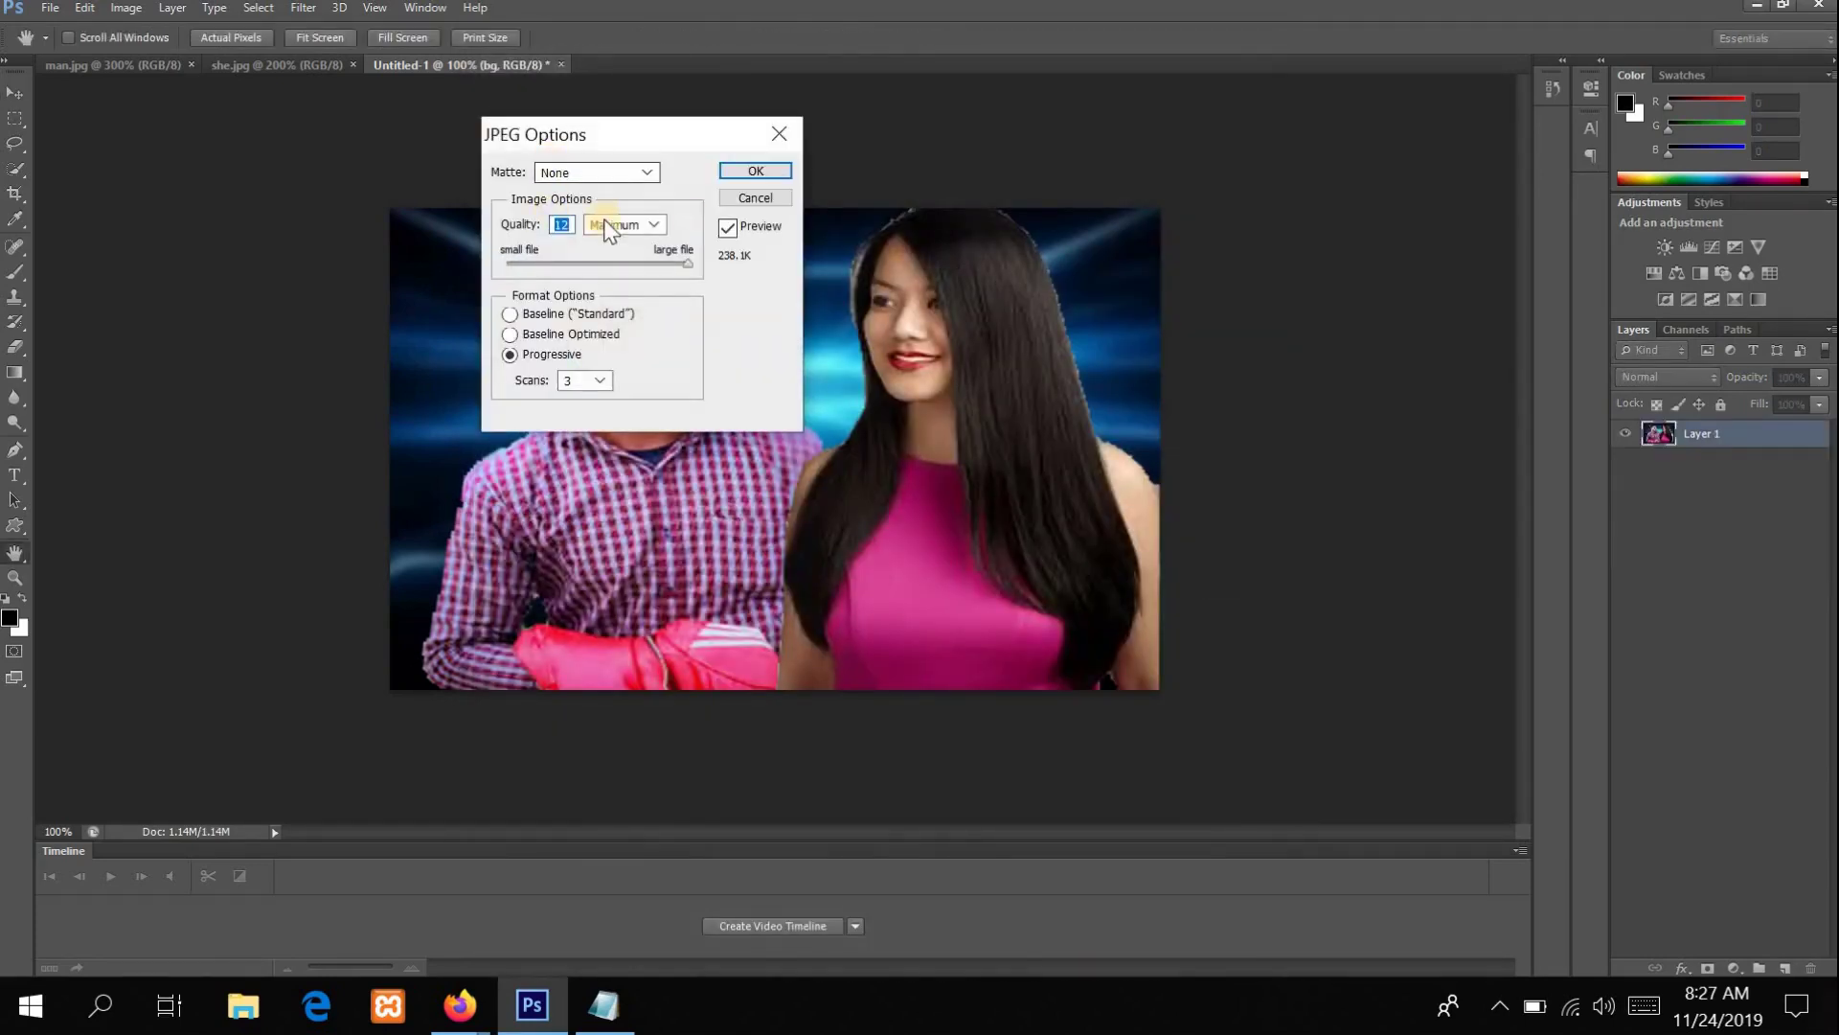
{"action": "left_click", "coordinate": [529, 263]}
{"action": "left_click_drag", "start_coordinate": [522, 260], "coordinate": [659, 262]}
{"action": "key", "text": "BackSpace"}
{"action": "type", "text": "2"}
{"action": "key", "text": "BackSpace"}
{"action": "type", "text": "3"}
{"action": "left_click", "coordinate": [646, 227]}
{"action": "left_click", "coordinate": [645, 227]}
Step: Set the JPEG quality to 12 and finish saving the image
{"action": "left_click", "coordinate": [509, 225]}
{"action": "type", "text": "12"}
{"action": "left_click", "coordinate": [757, 170]}
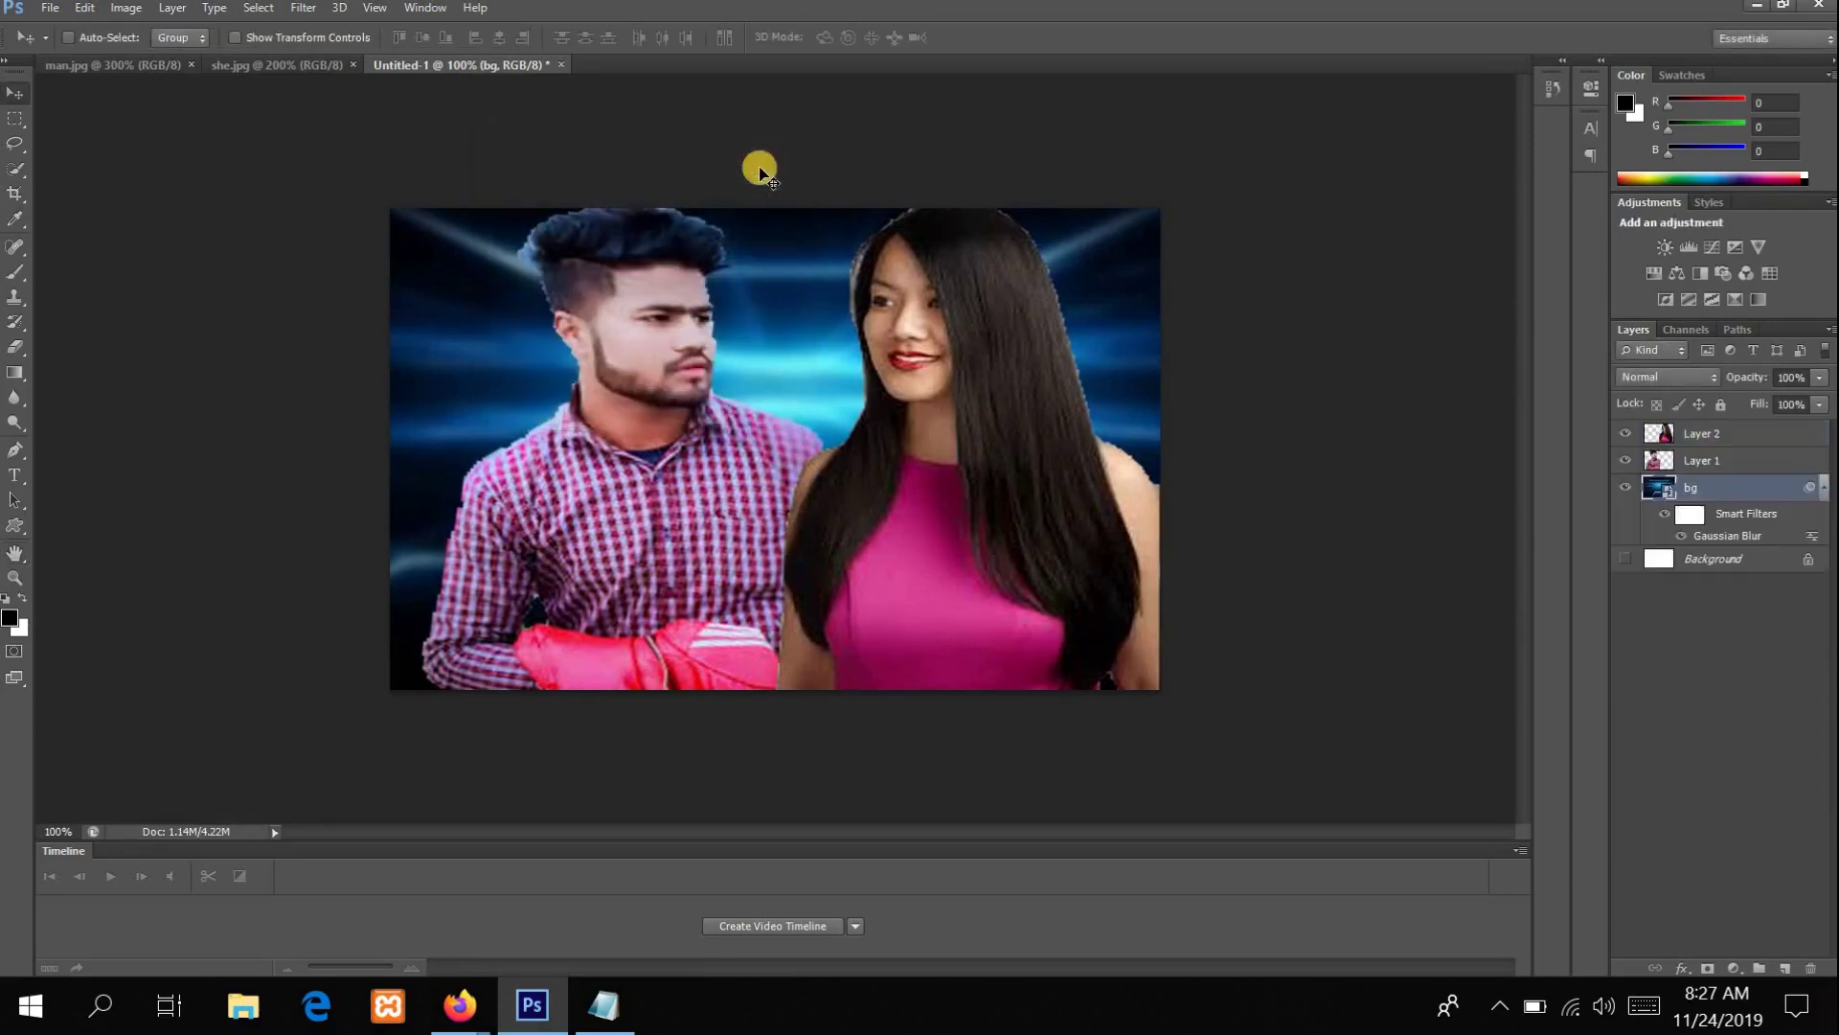
Step: Minimize Photoshop, open the tut folder in File Explorer, and view the saved Ifargan Tech.jpg
{"action": "left_click", "coordinate": [1753, 12]}
{"action": "left_click", "coordinate": [1672, 31]}
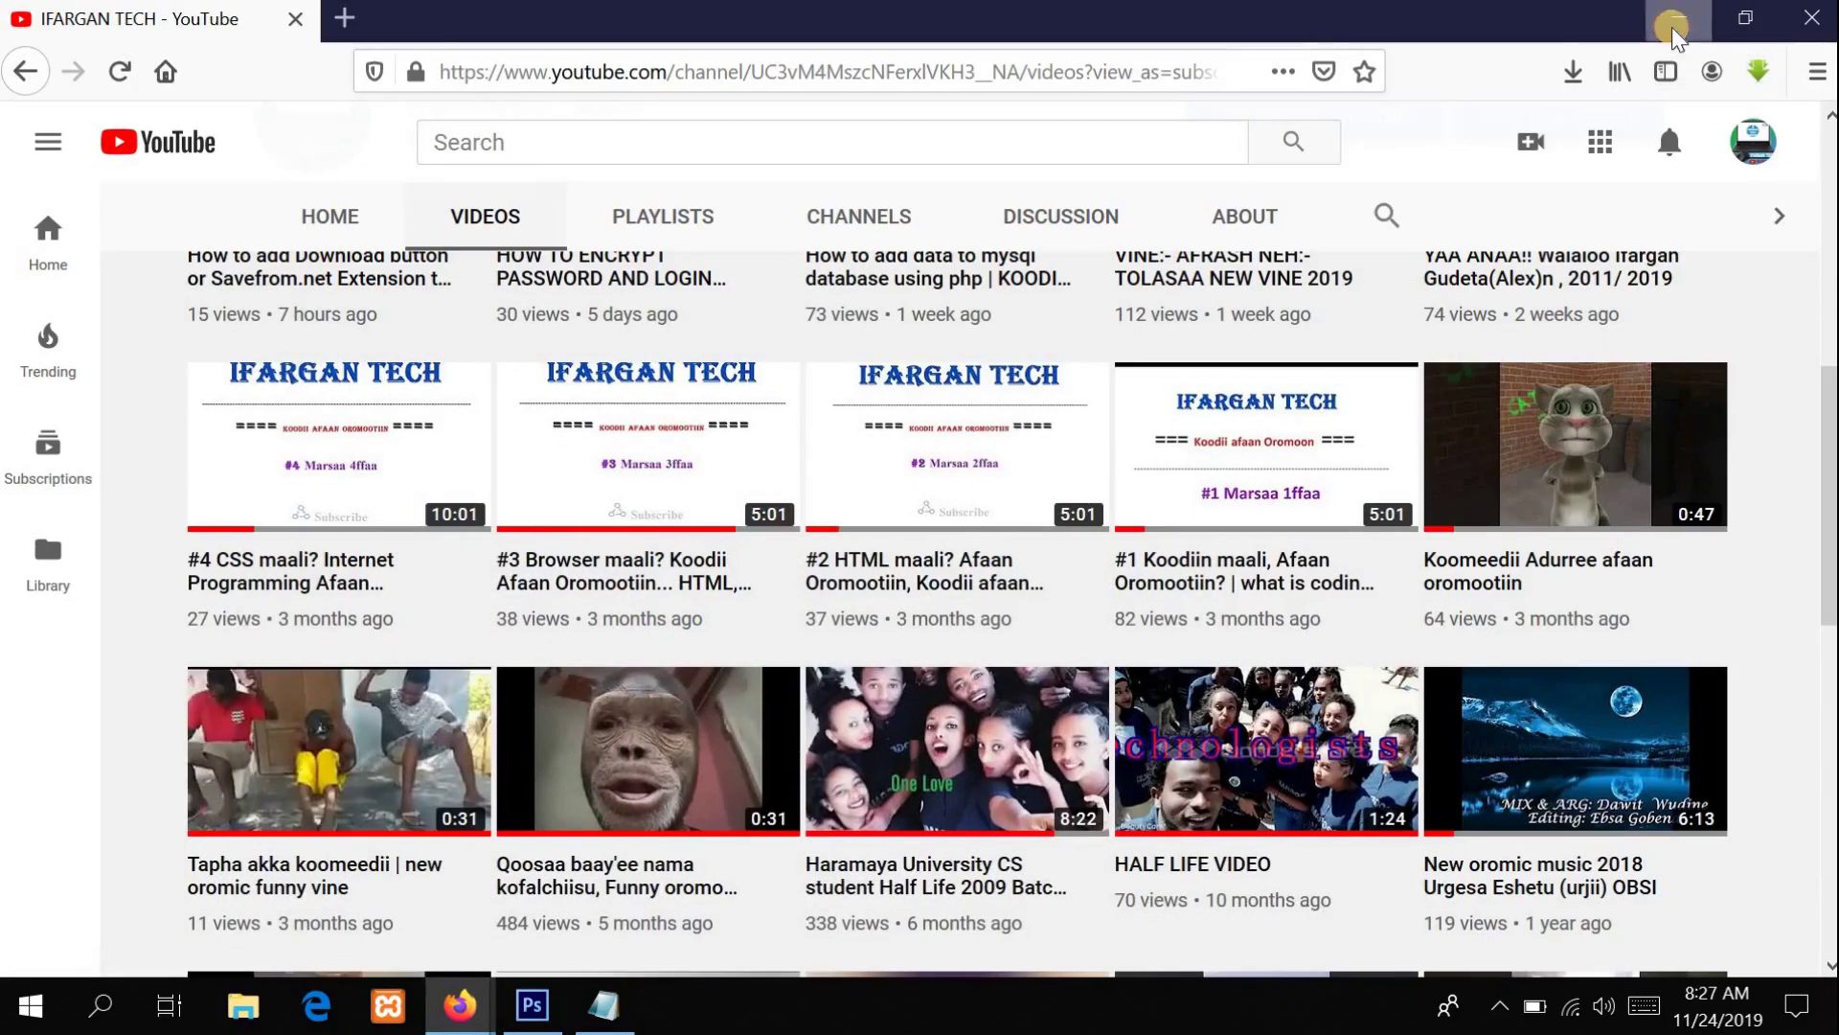
{"action": "left_click", "coordinate": [244, 1006]}
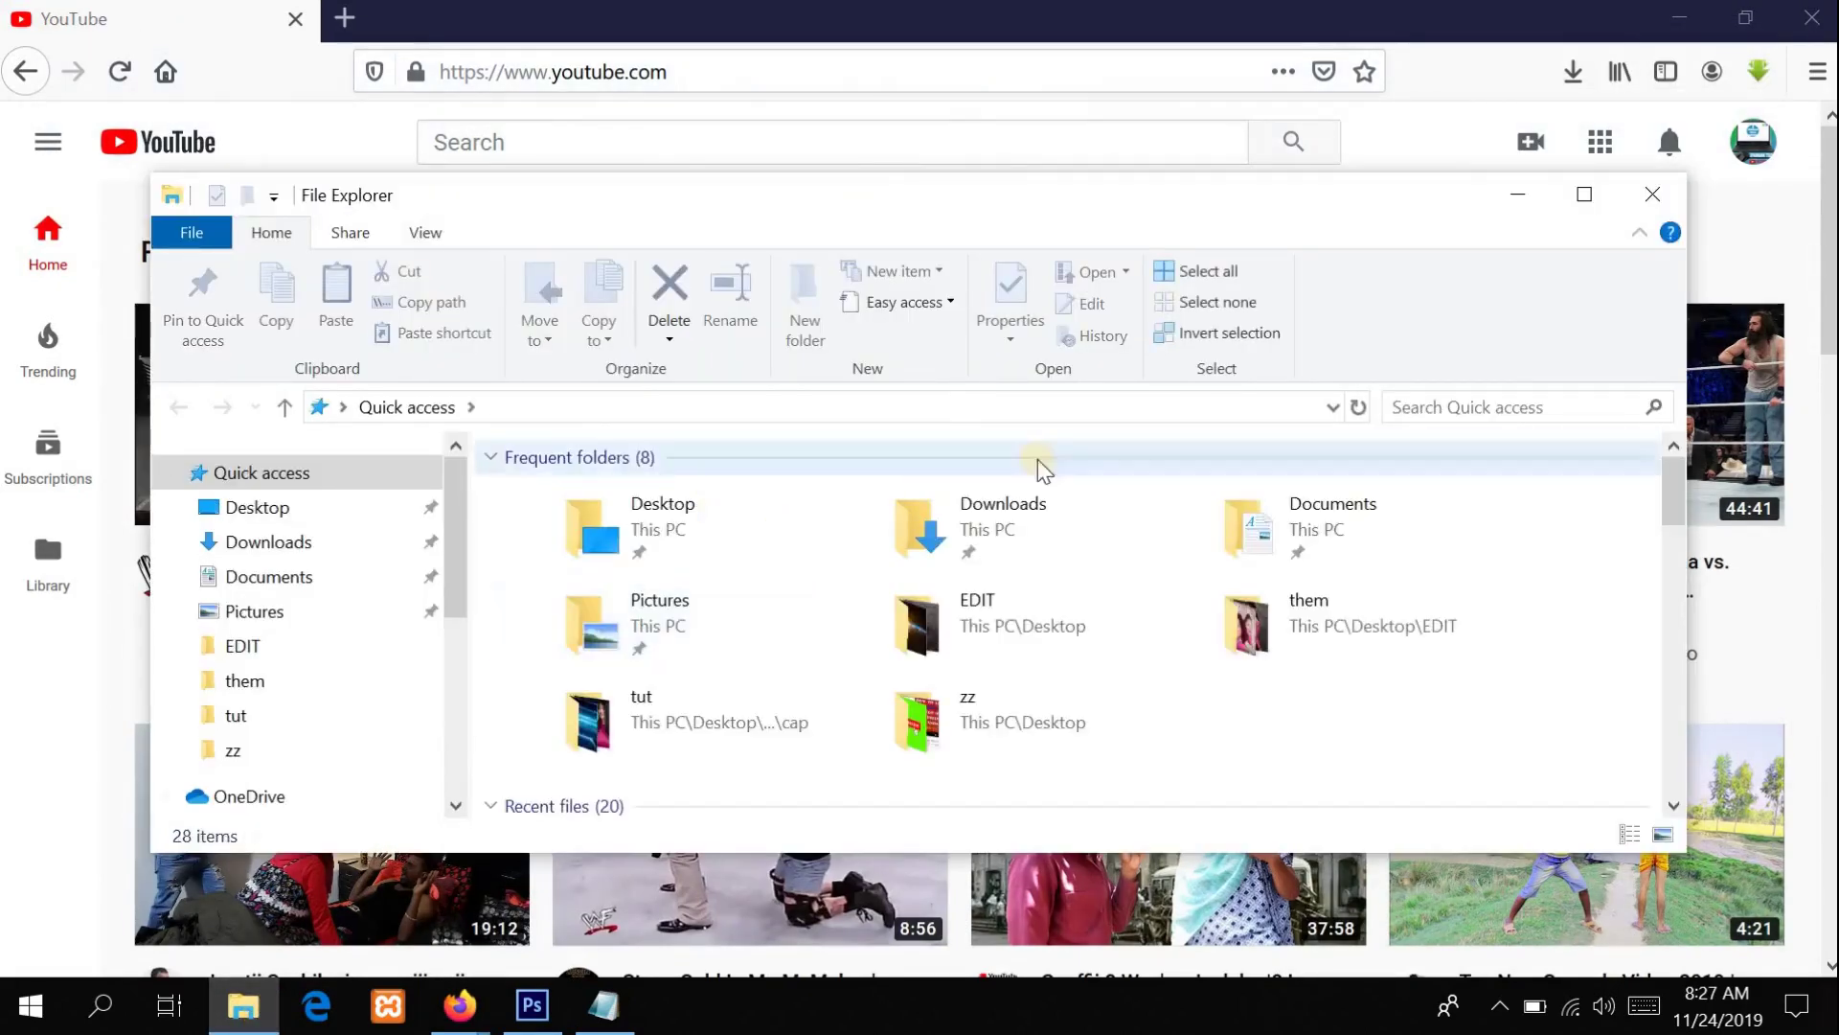
{"action": "double_click", "coordinate": [686, 714]}
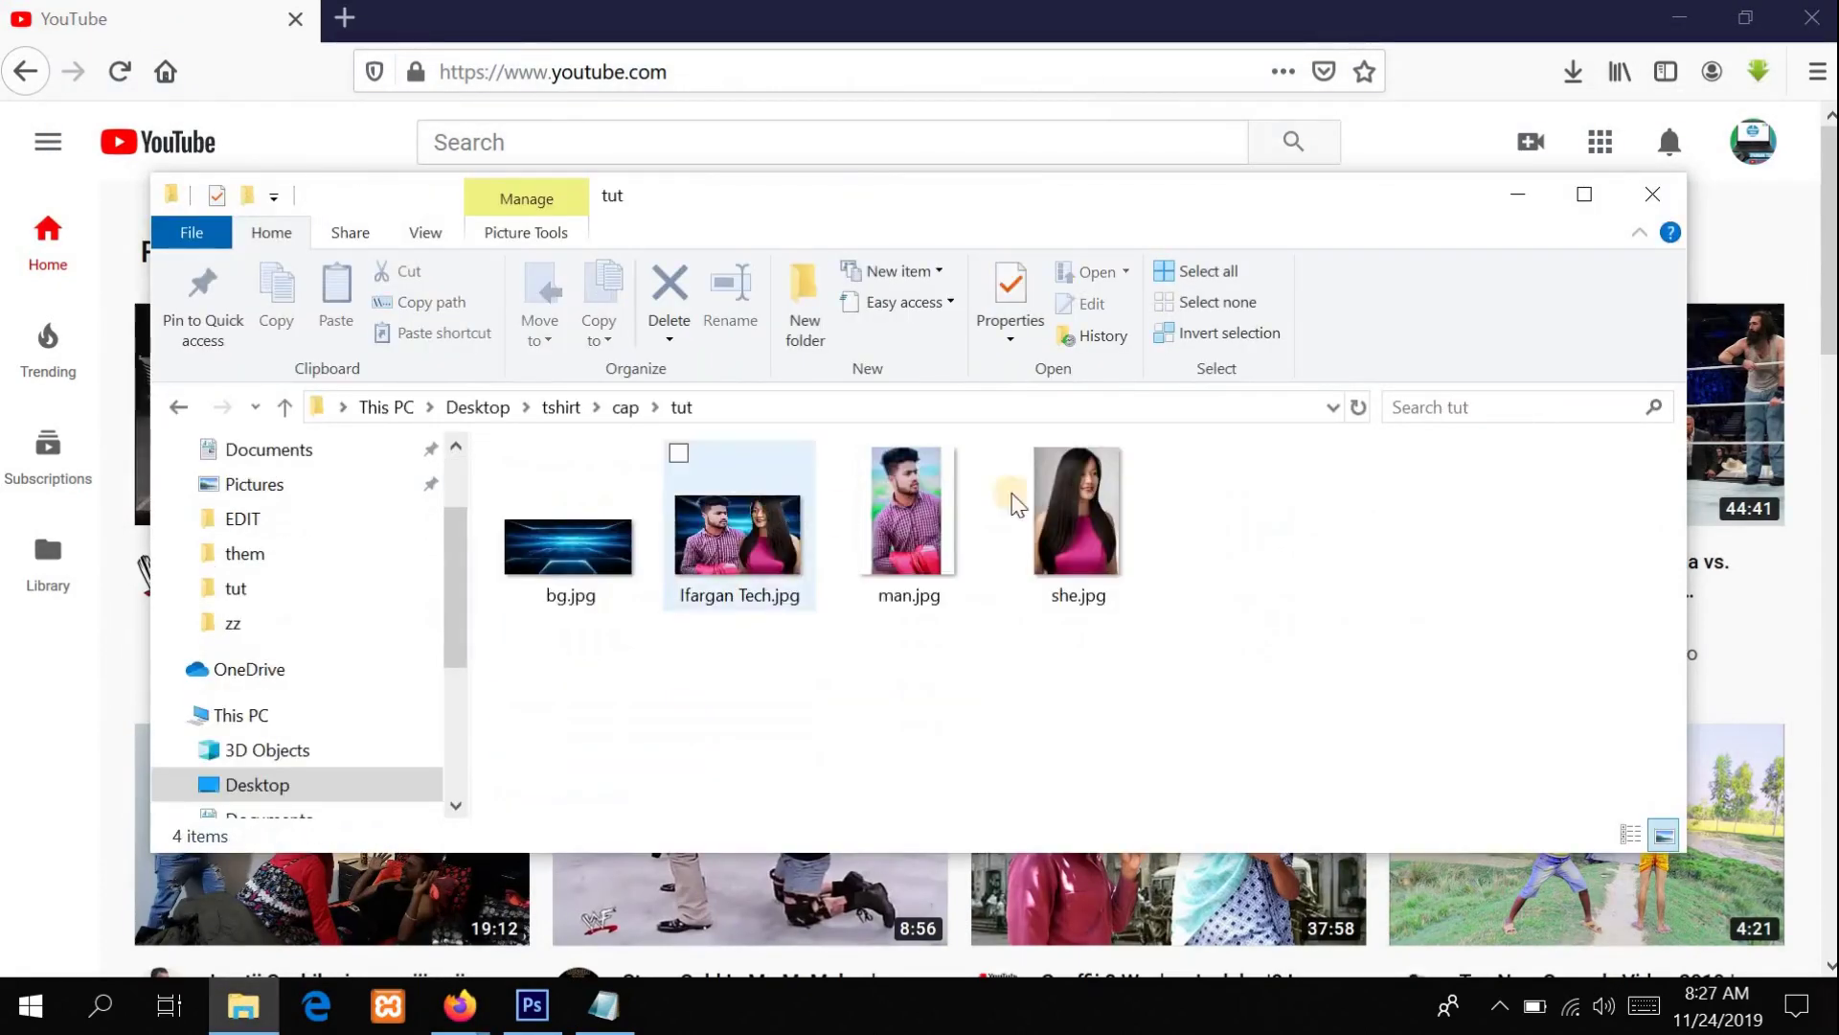
{"action": "left_click", "coordinate": [761, 536]}
{"action": "double_click", "coordinate": [760, 535]}
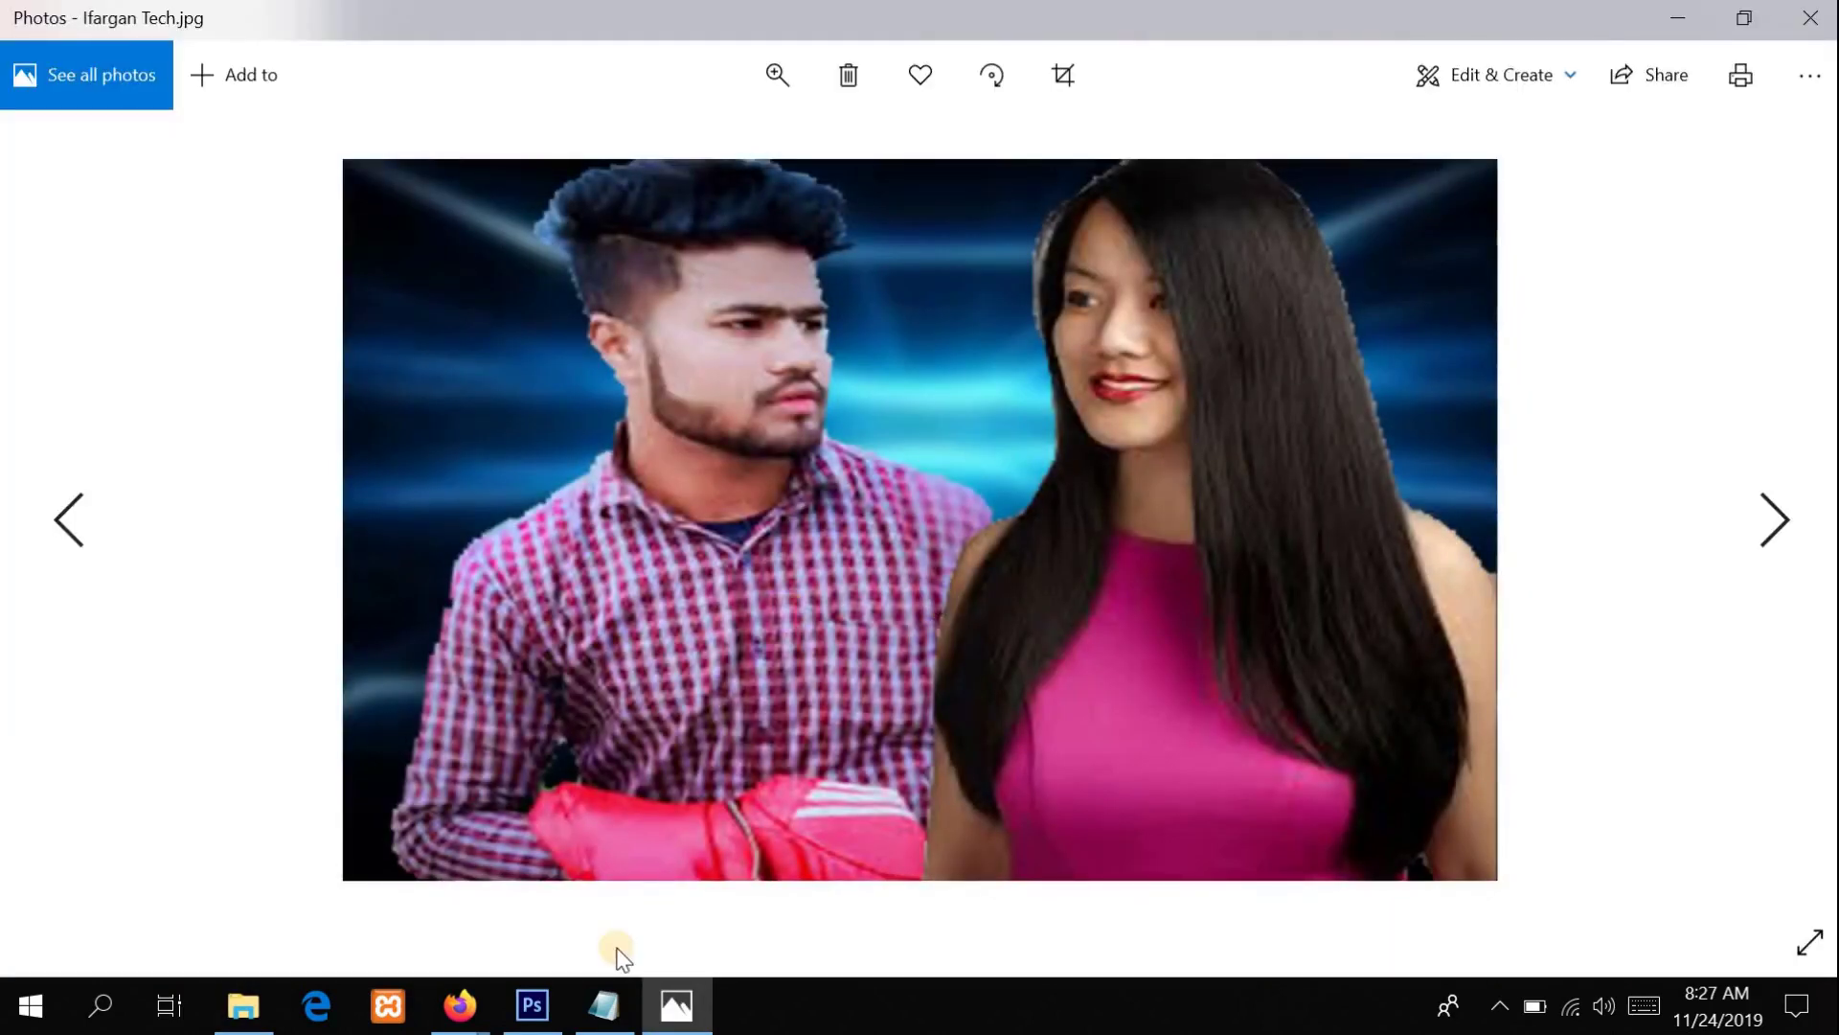
Step: Switch to Notepad and add the line "12 . DONE!!" below the extension note
{"action": "left_click", "coordinate": [584, 1014]}
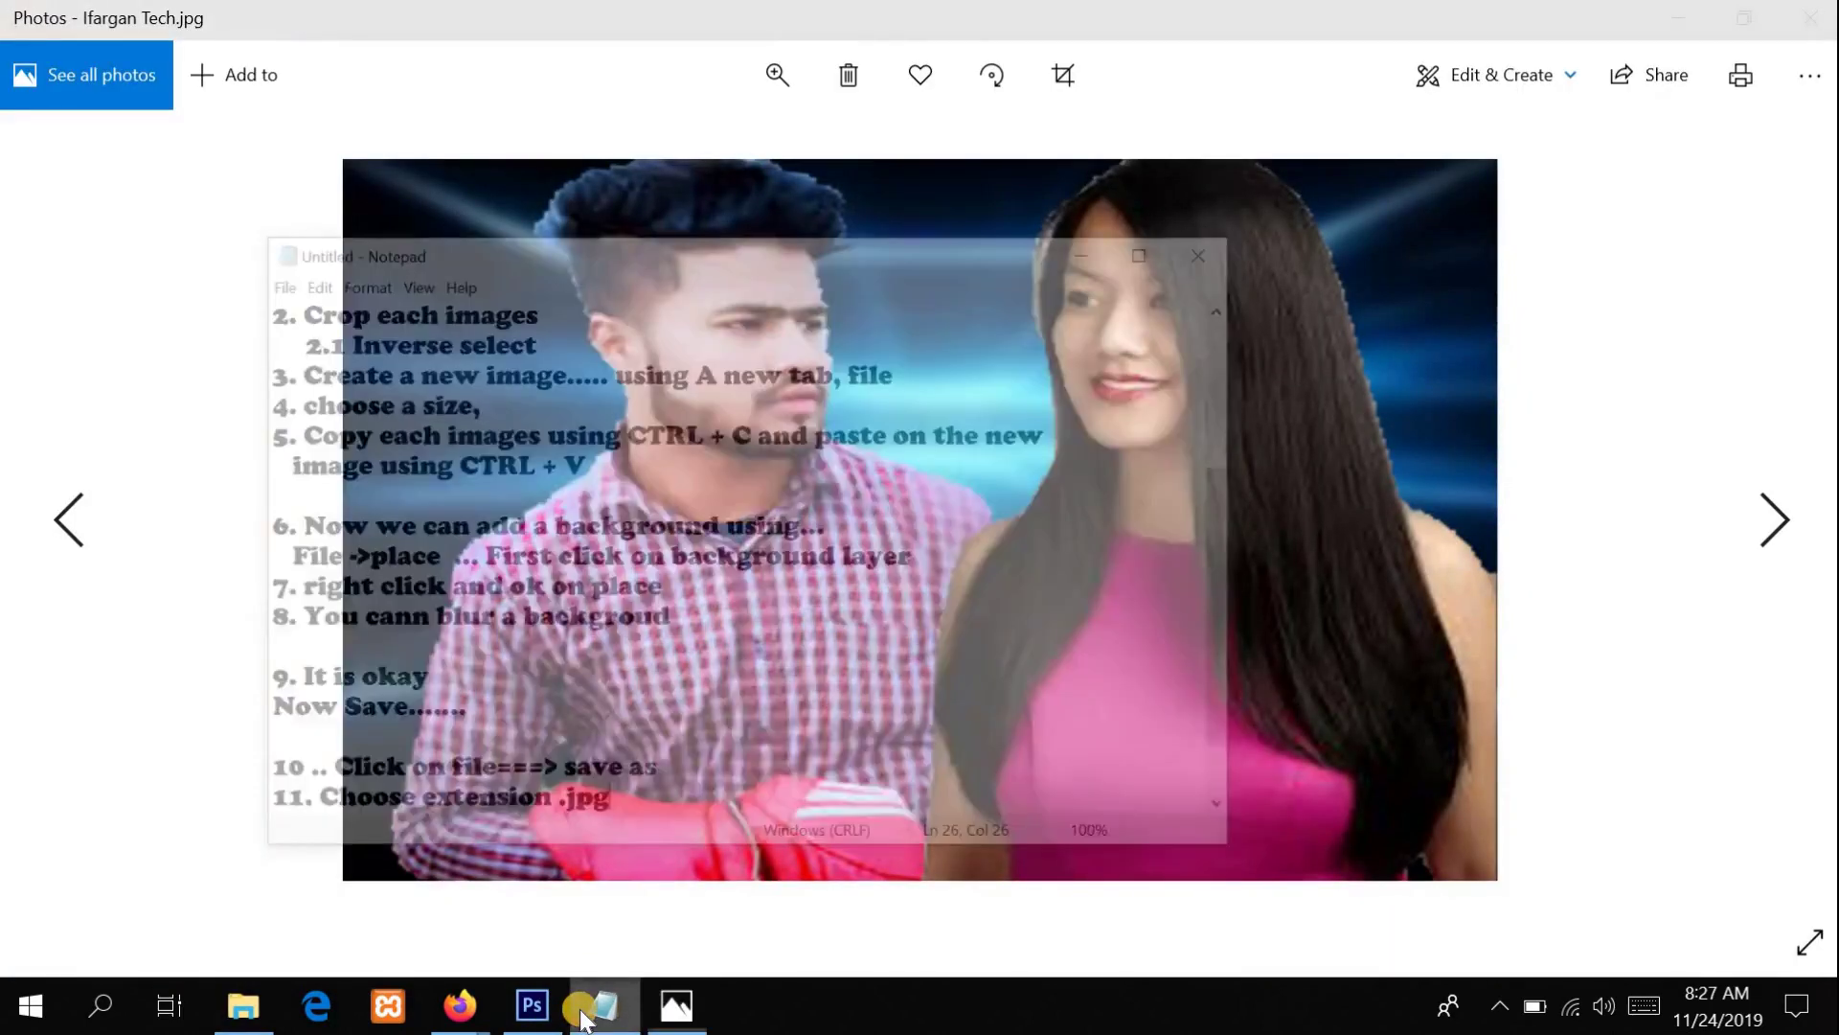
{"action": "key", "text": "Return"}
{"action": "type", "text": "1"}
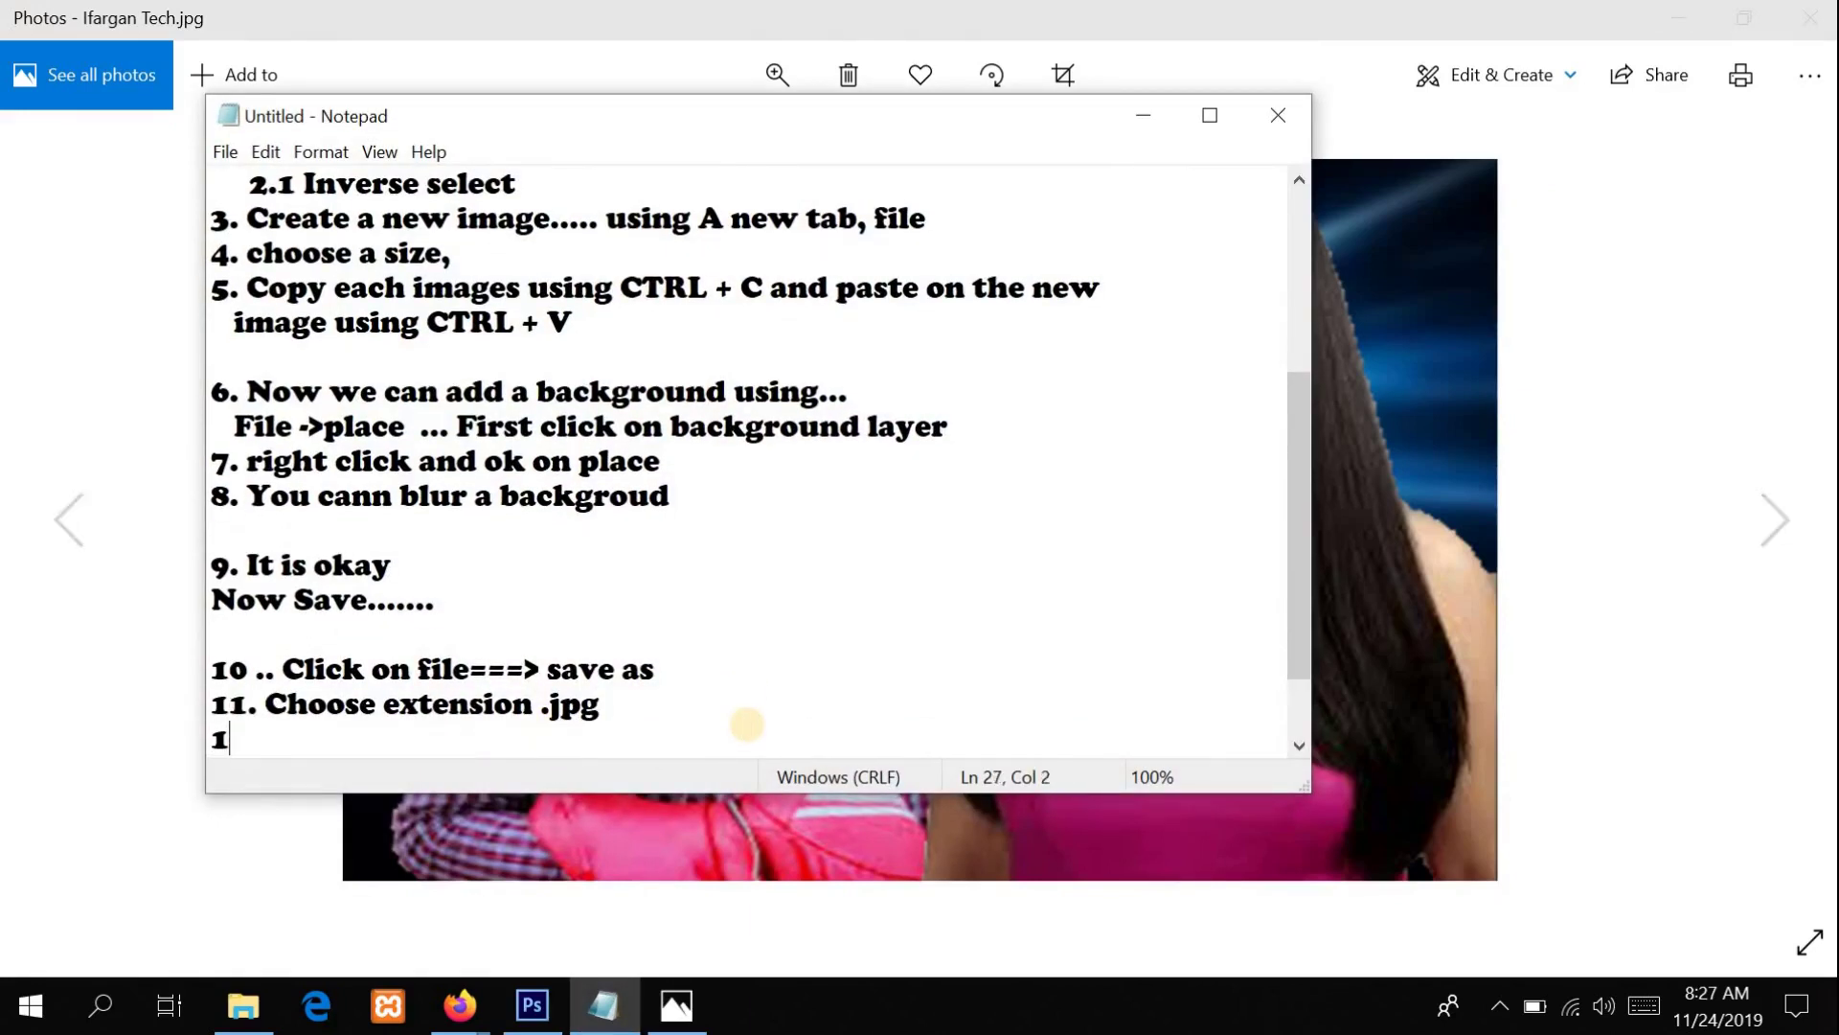
{"action": "type", "text": "2 . DONE!!"}
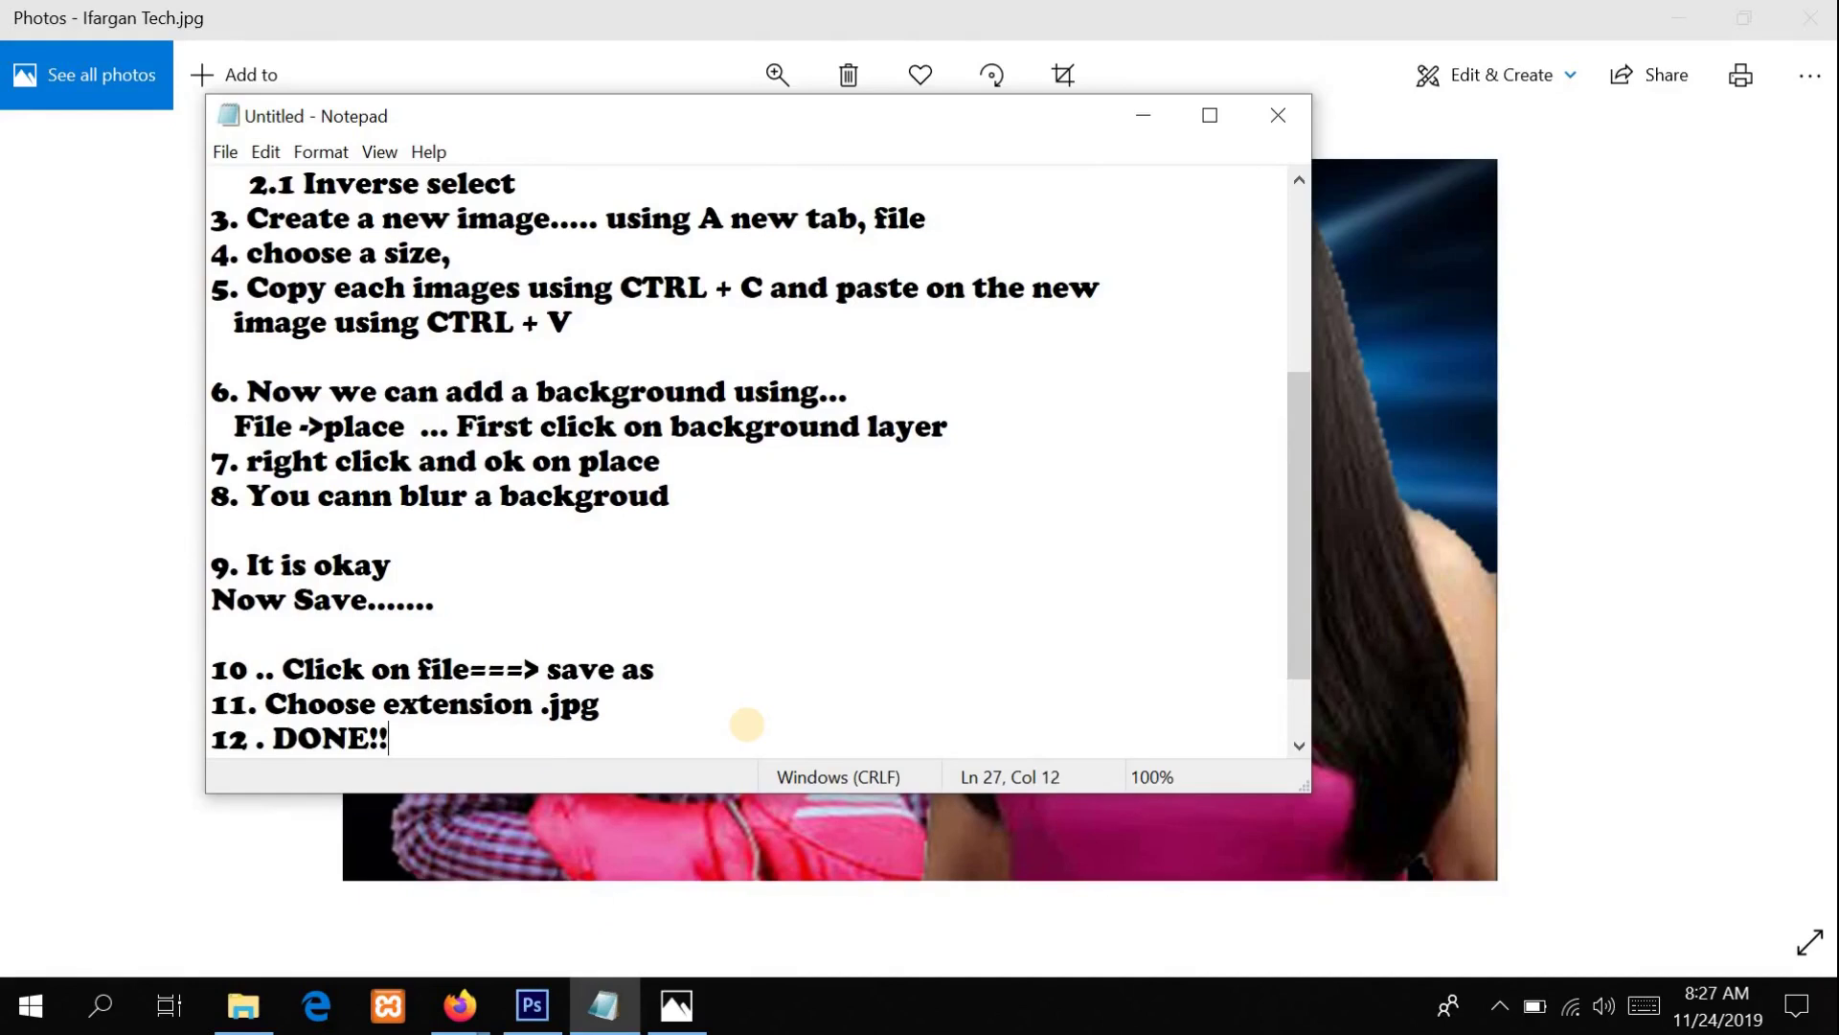
Step: Add "THANK YOU FOR WATCHING................" several blank lines below the last note, and minimize Notepad
{"action": "key", "text": "Return"}
{"action": "key", "text": "Return"}
{"action": "key", "text": "Return"}
{"action": "key", "text": "Return"}
{"action": "key", "text": "Return"}
{"action": "key", "text": "Return"}
{"action": "key", "text": "Return"}
{"action": "key", "text": "Return"}
{"action": "key", "text": "Return"}
{"action": "type", "text": "THANK YOU FOR"}
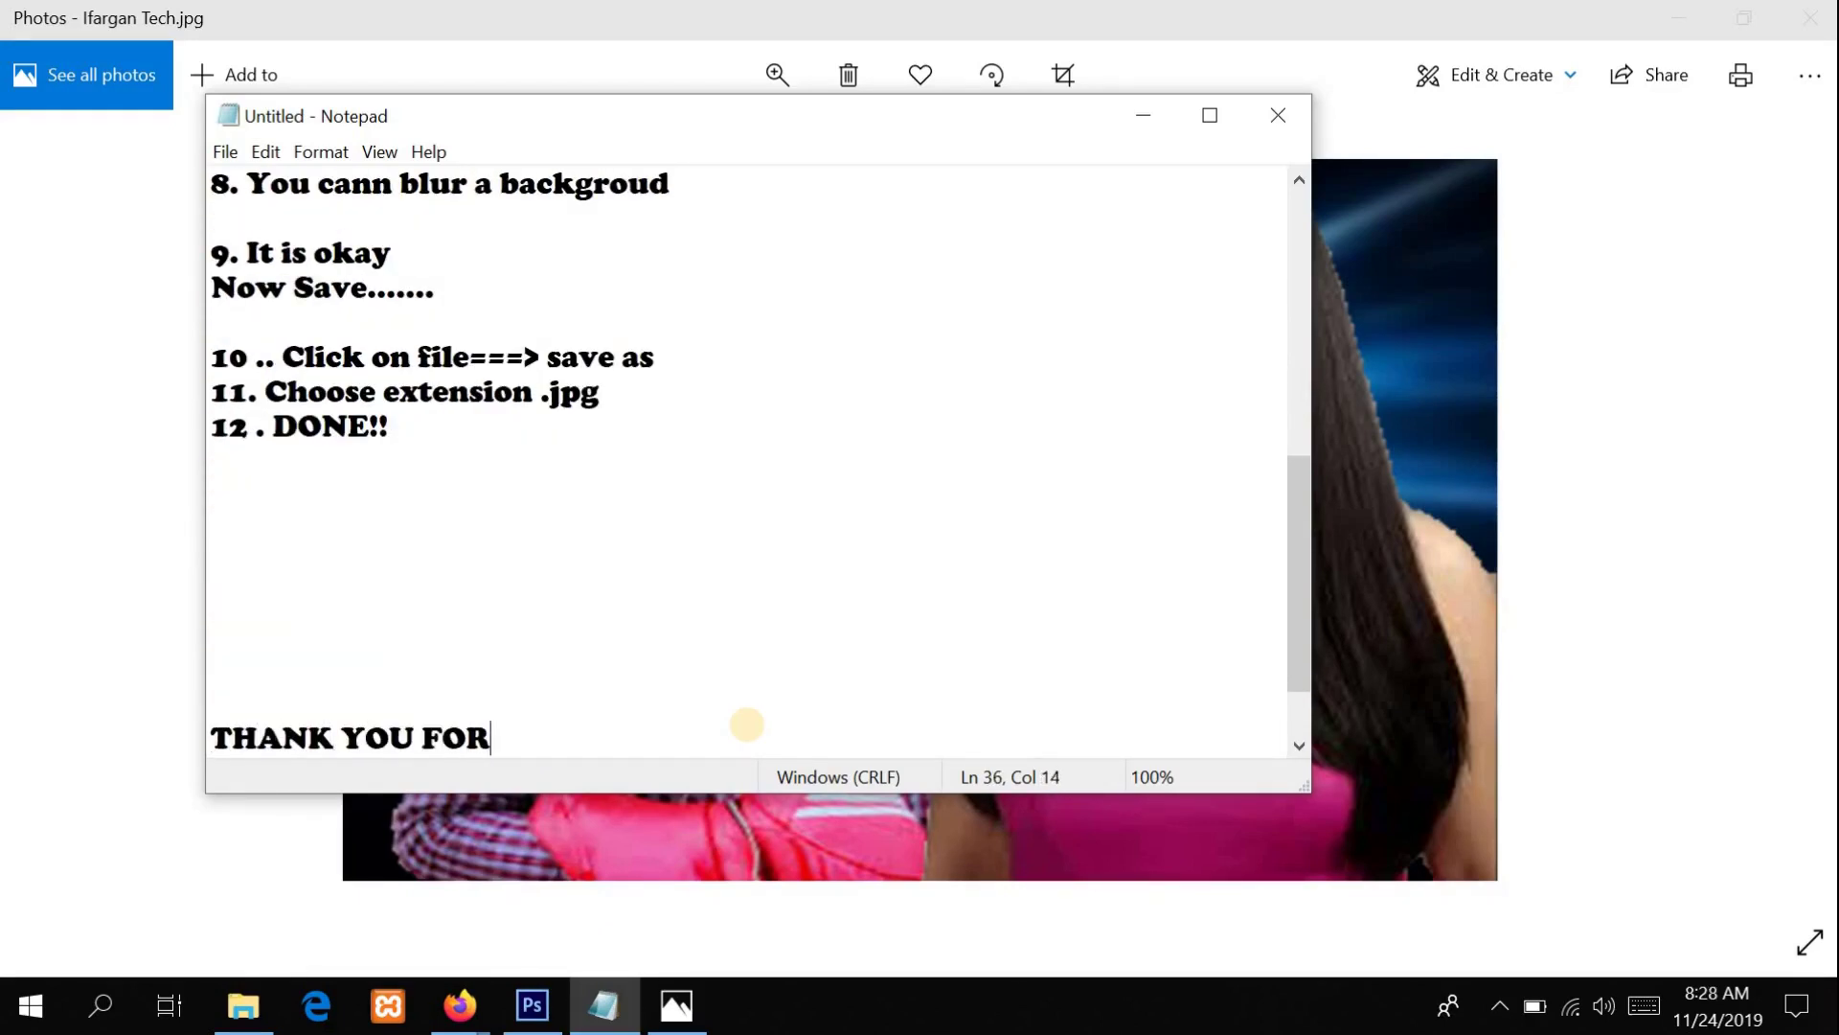
{"action": "type", "text": " WATCHI"}
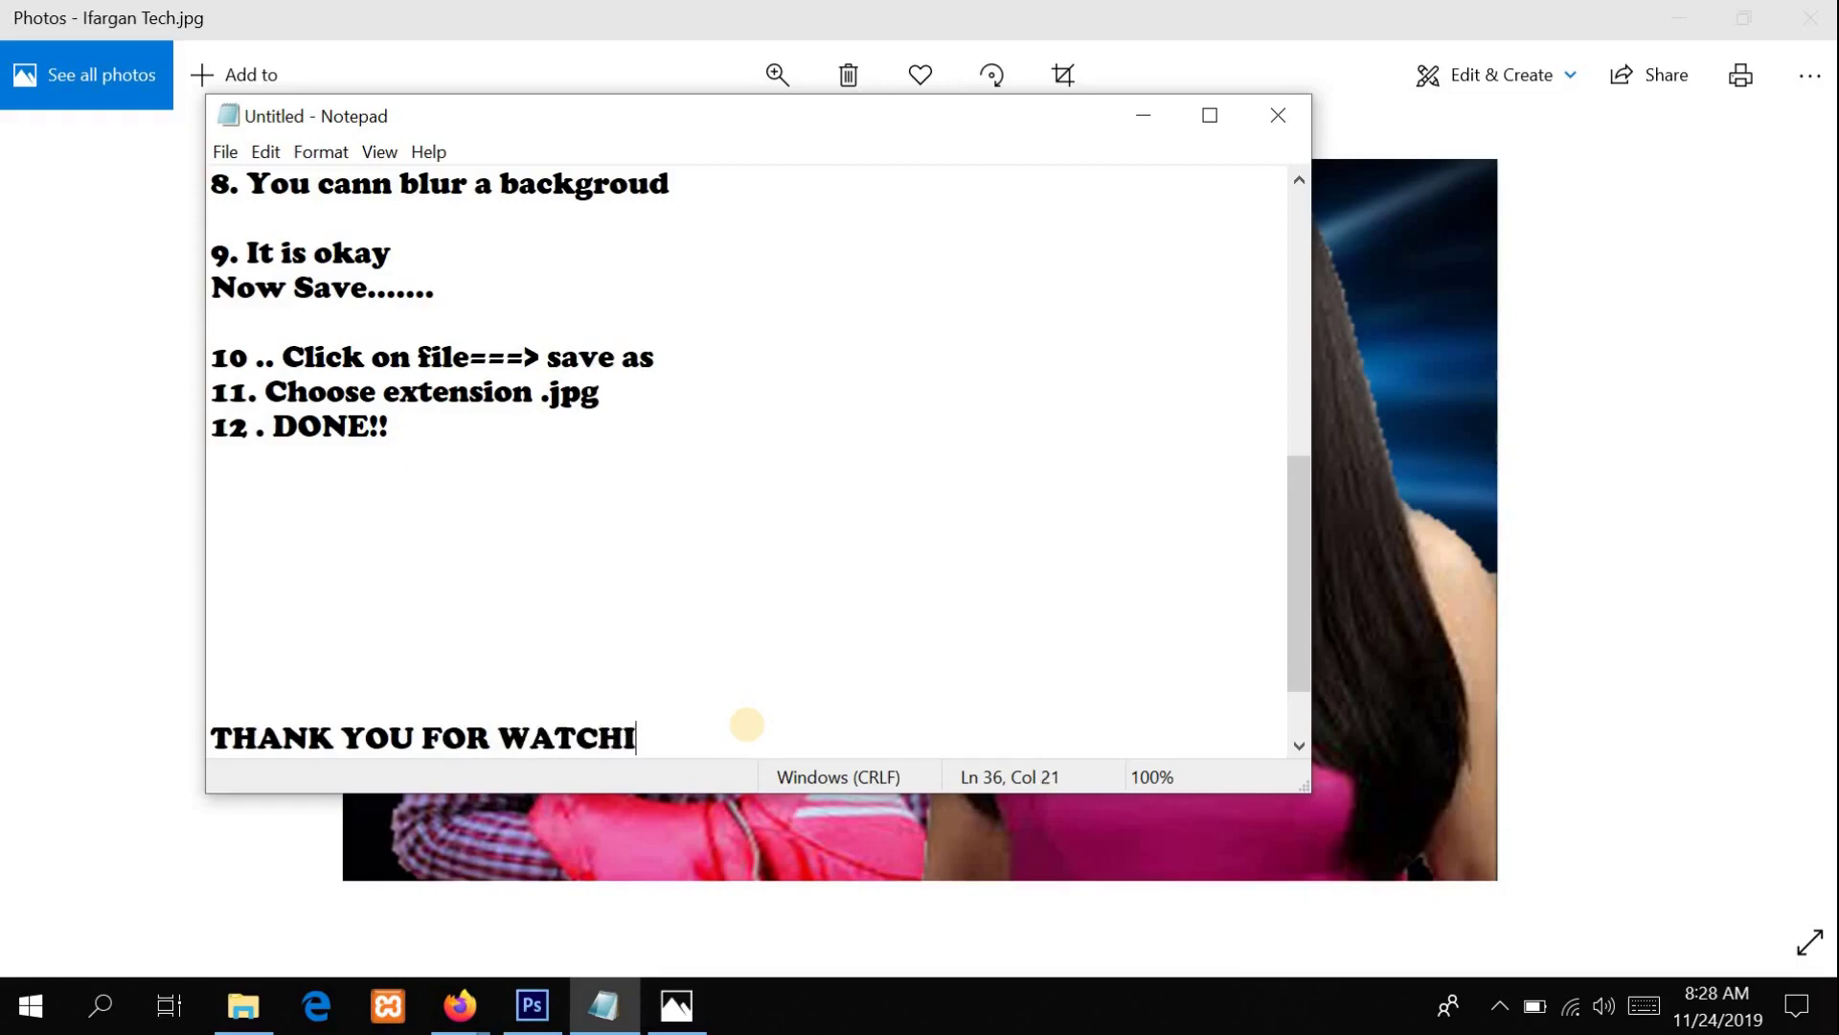
{"action": "type", "text": "NG................"}
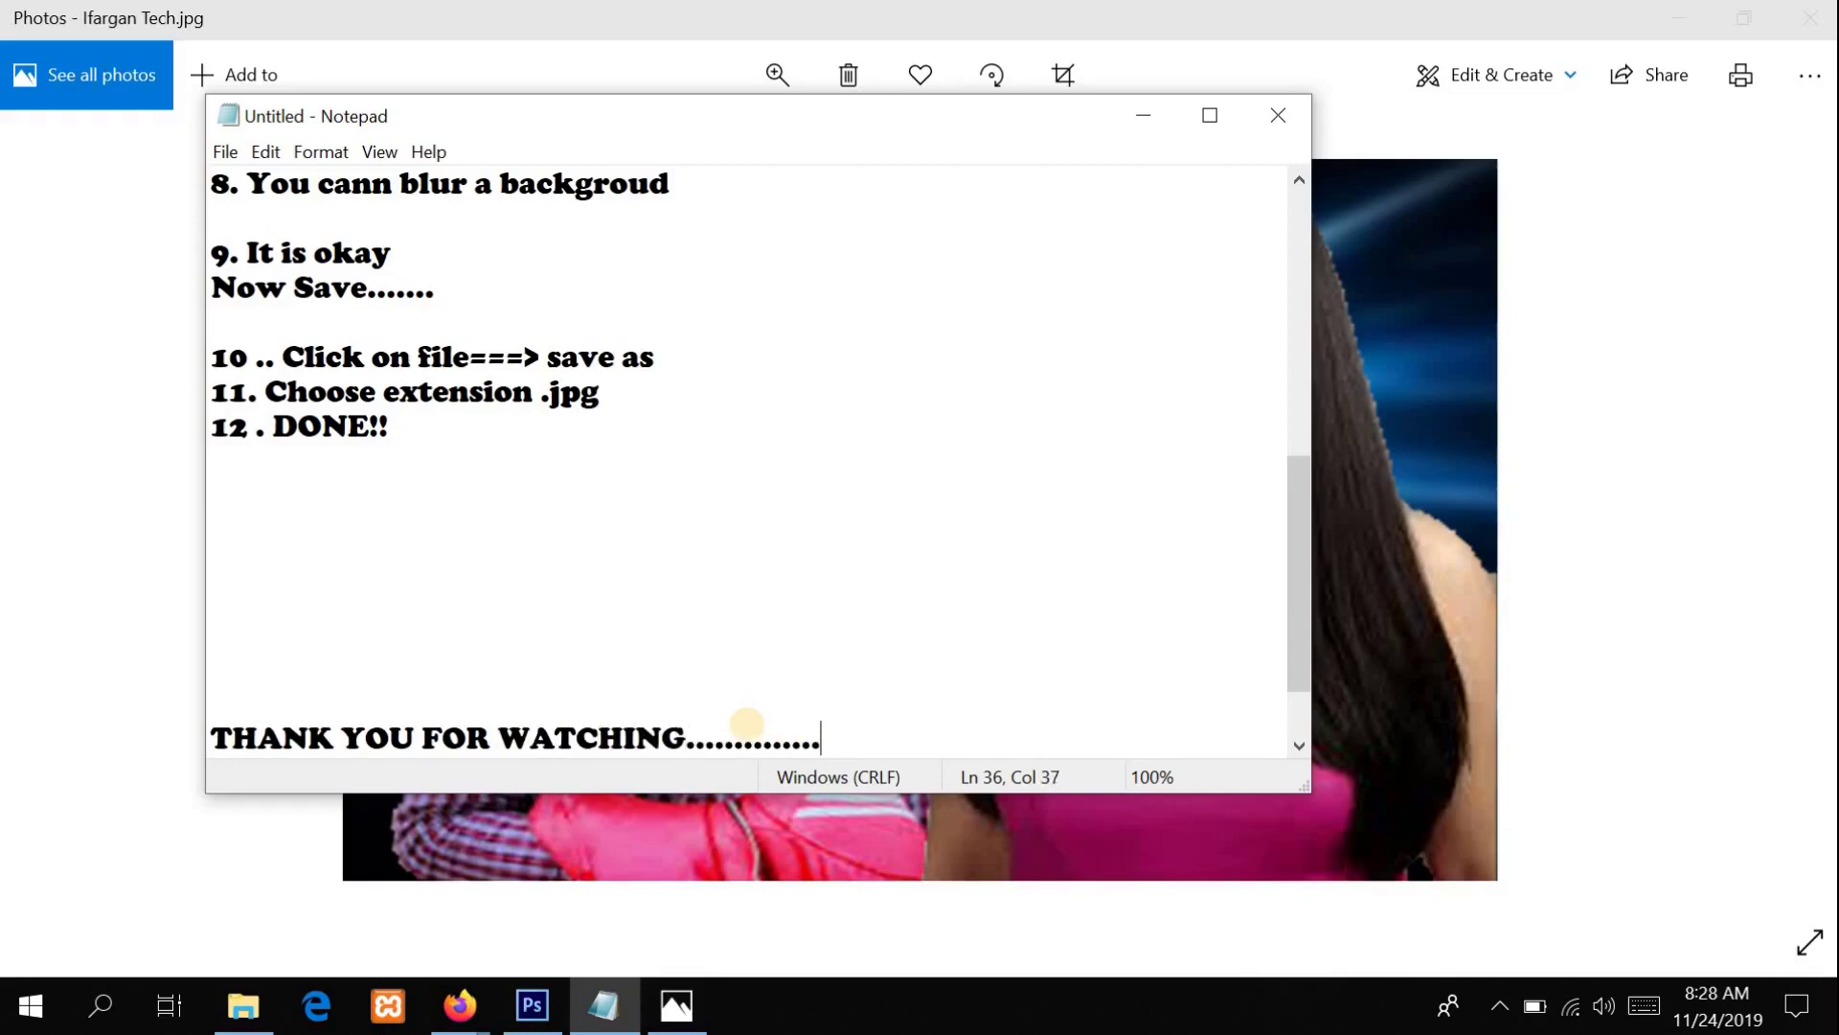
{"action": "left_click", "coordinate": [1131, 132]}
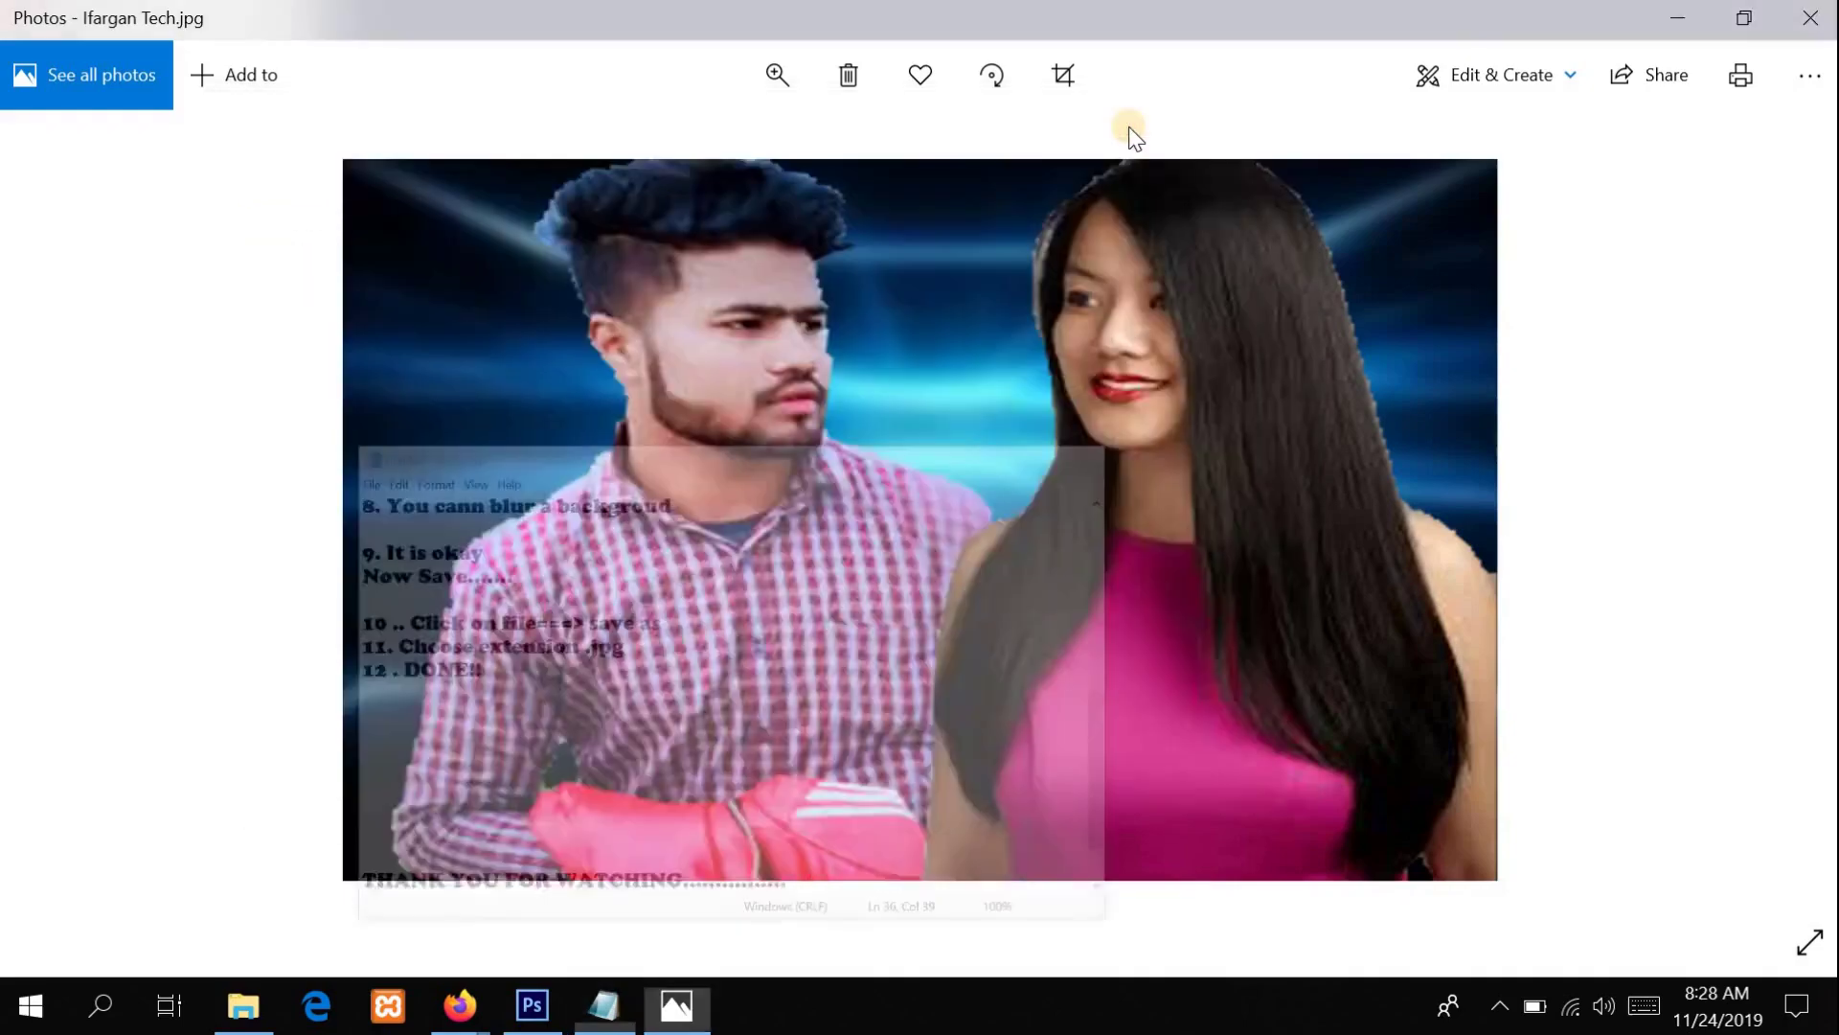